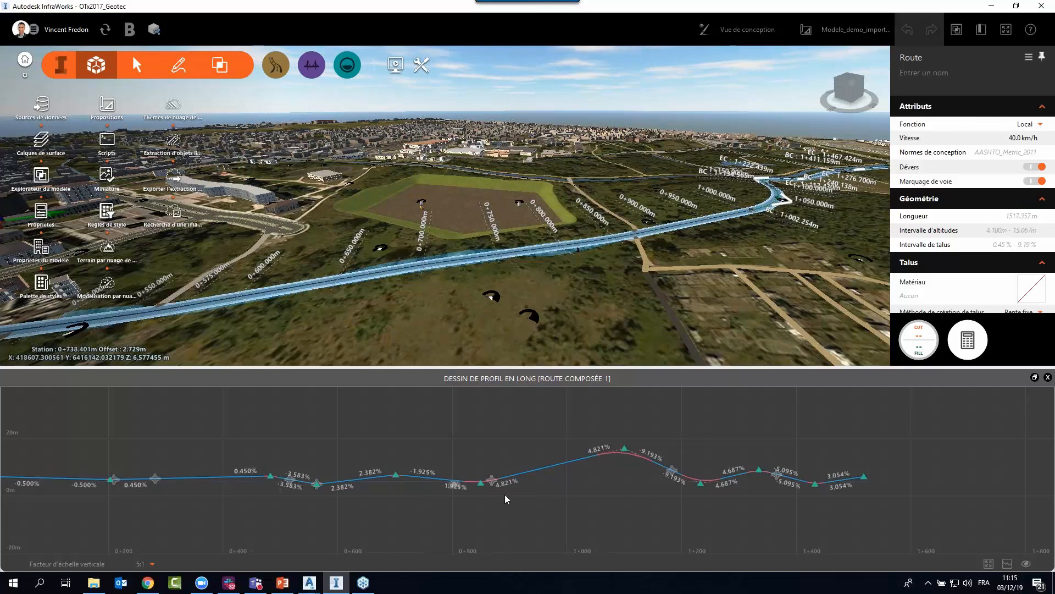
Examine the stations, elevations, grades, length and K value of the sag curve near station 0+850 in the longitudinal profile.
scroll(391, 496, "up", 5)
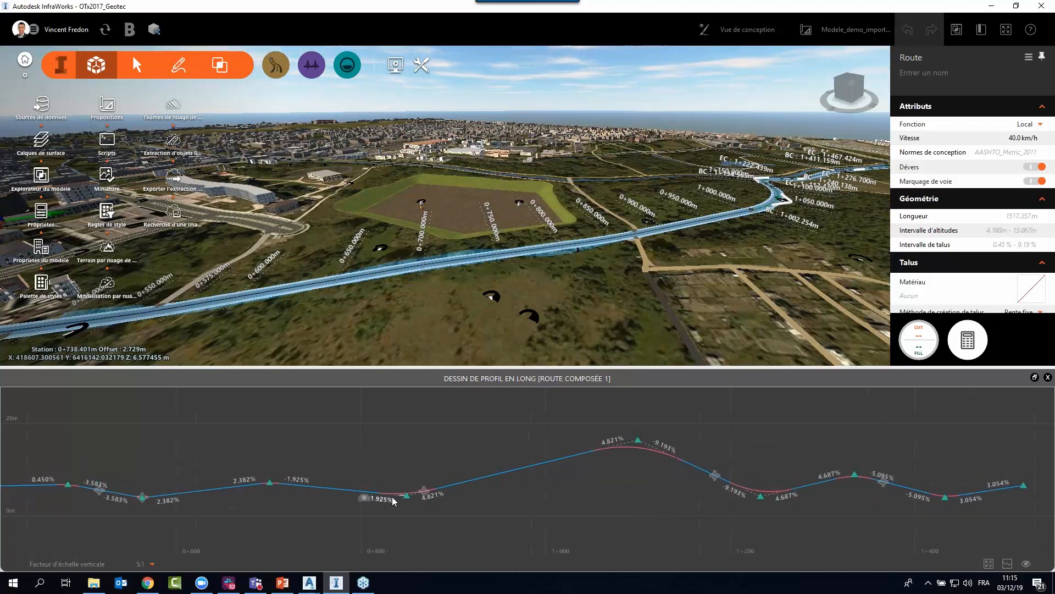
scroll(413, 508, "up", 3)
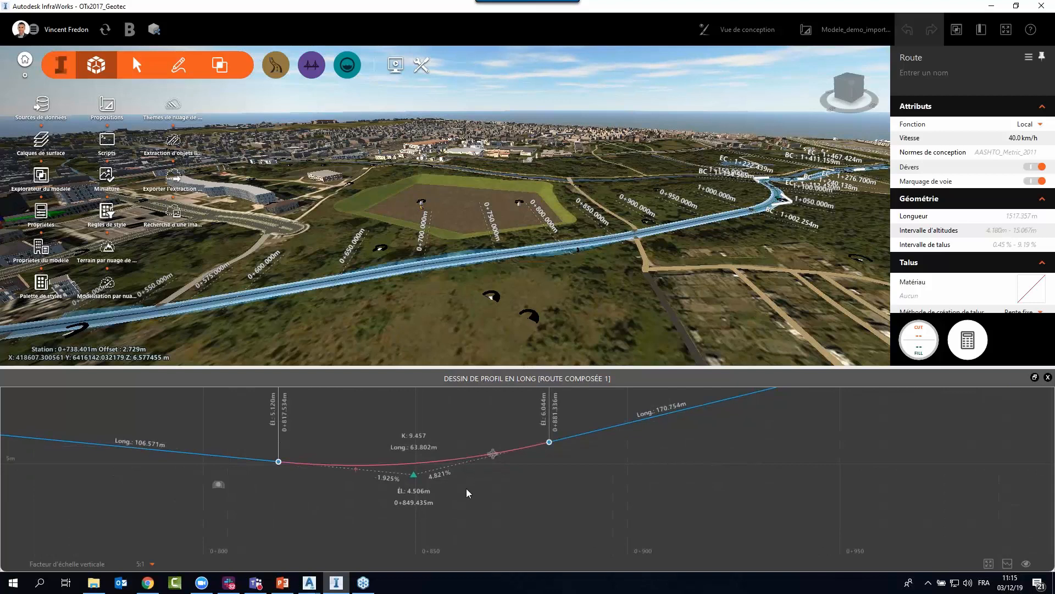
left_click_drag(498, 476, 599, 504)
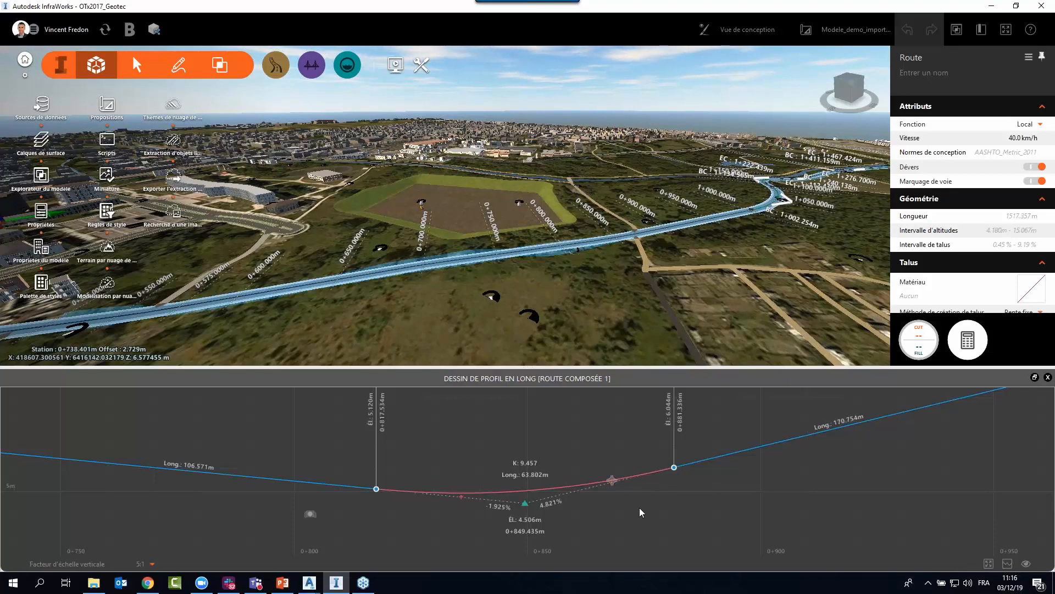
scroll(639, 507, "down", 3)
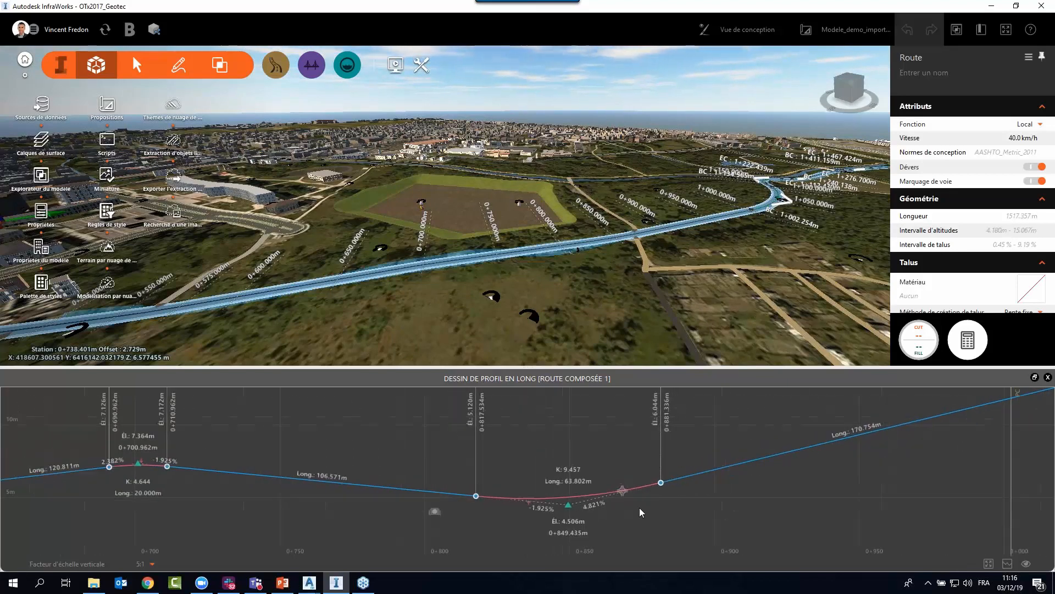
scroll(639, 507, "down", 2)
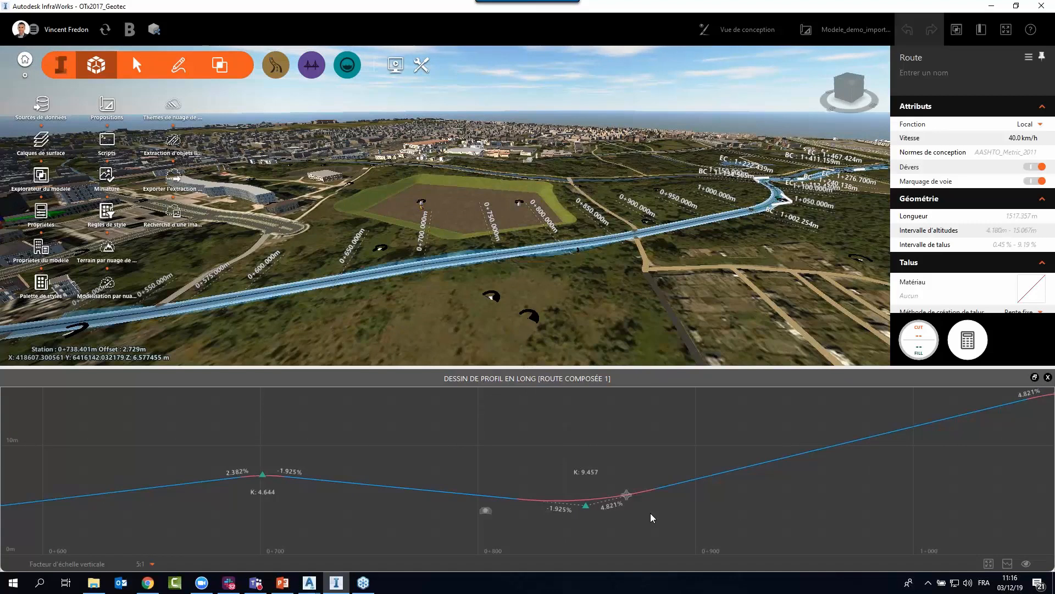
scroll(651, 515, "up", 3)
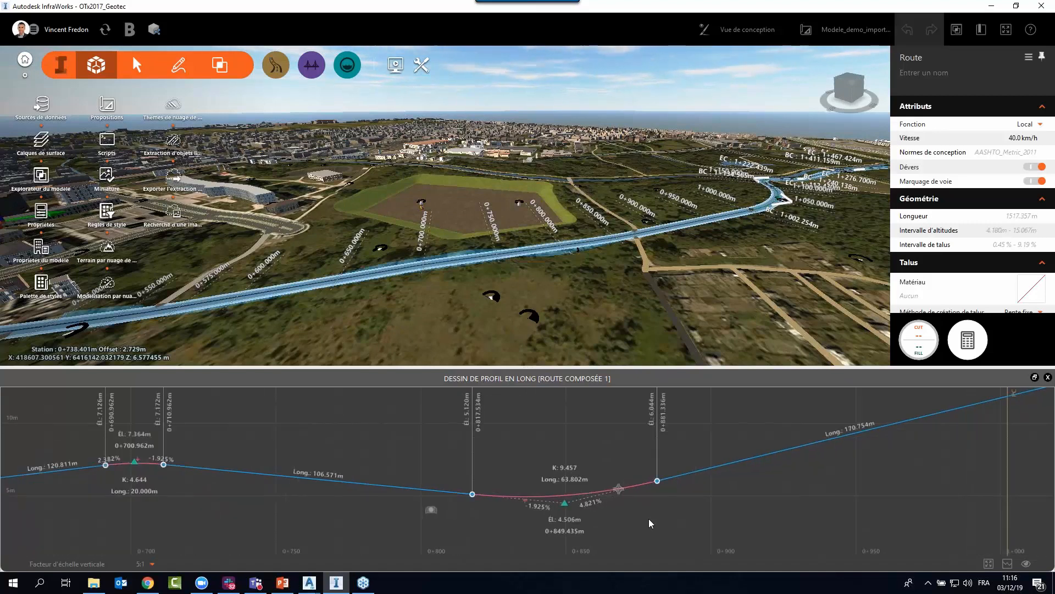
middle_click_drag(649, 519, 626, 528)
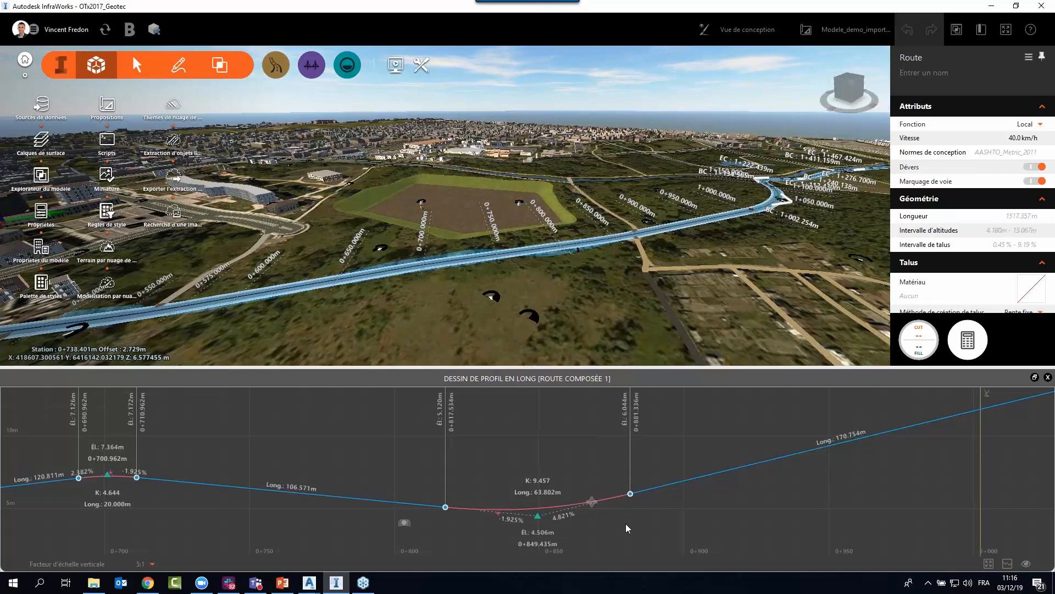
scroll(628, 526, "up", 1)
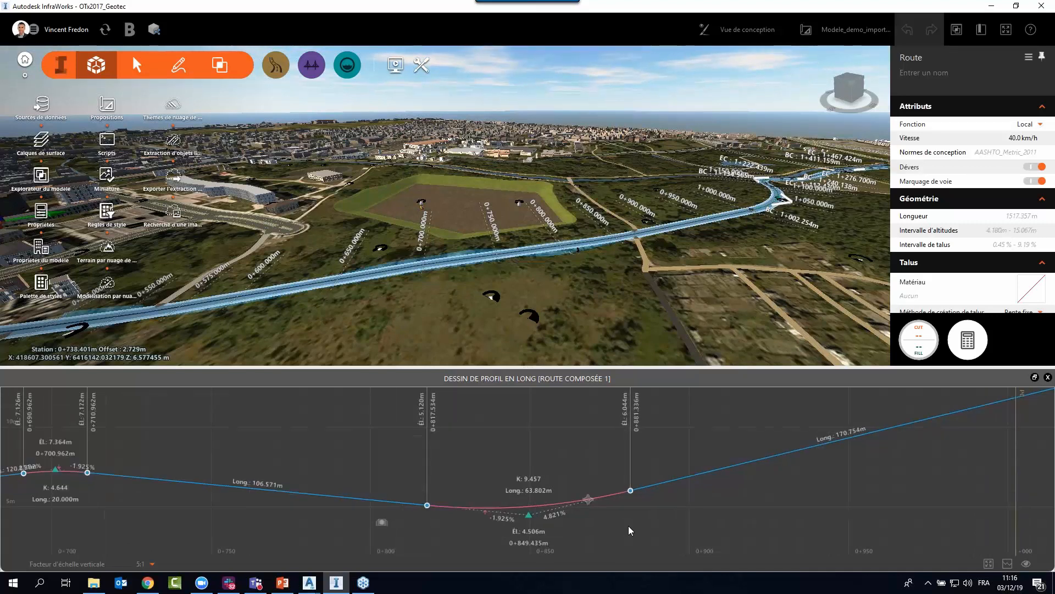
scroll(609, 520, "up", 1)
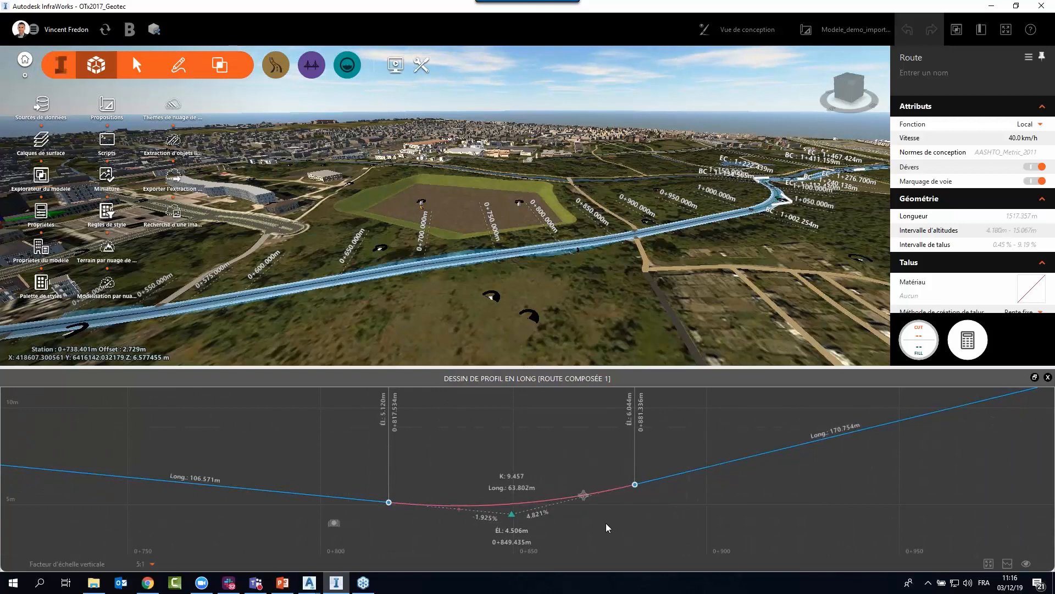
scroll(606, 523, "up", 1)
left_click_drag(683, 499, 664, 505)
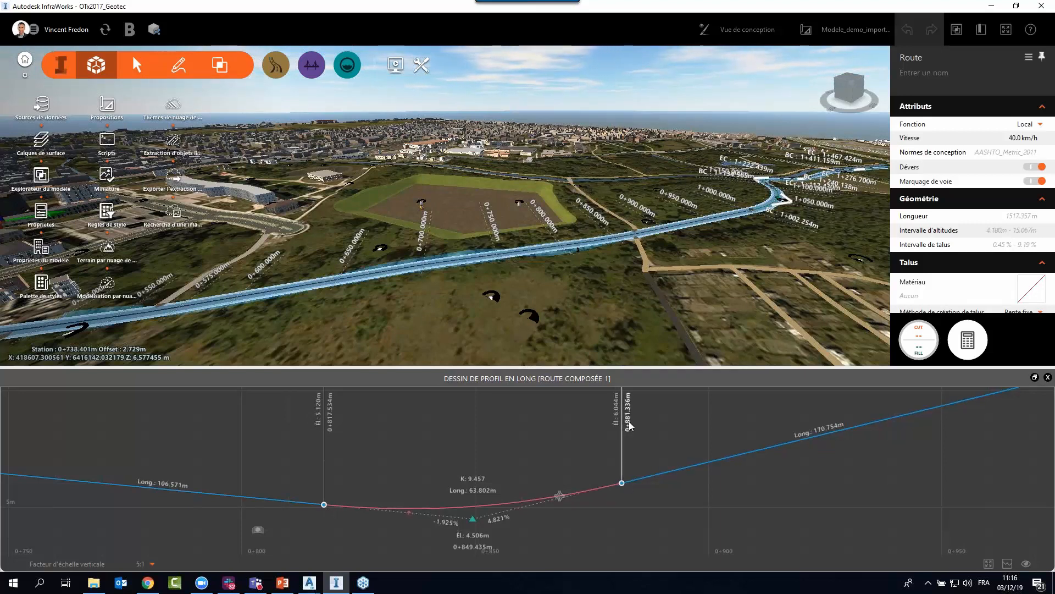
Set the K value of the sag curve near station 0+850 to 10.
scroll(471, 540, "up", 1)
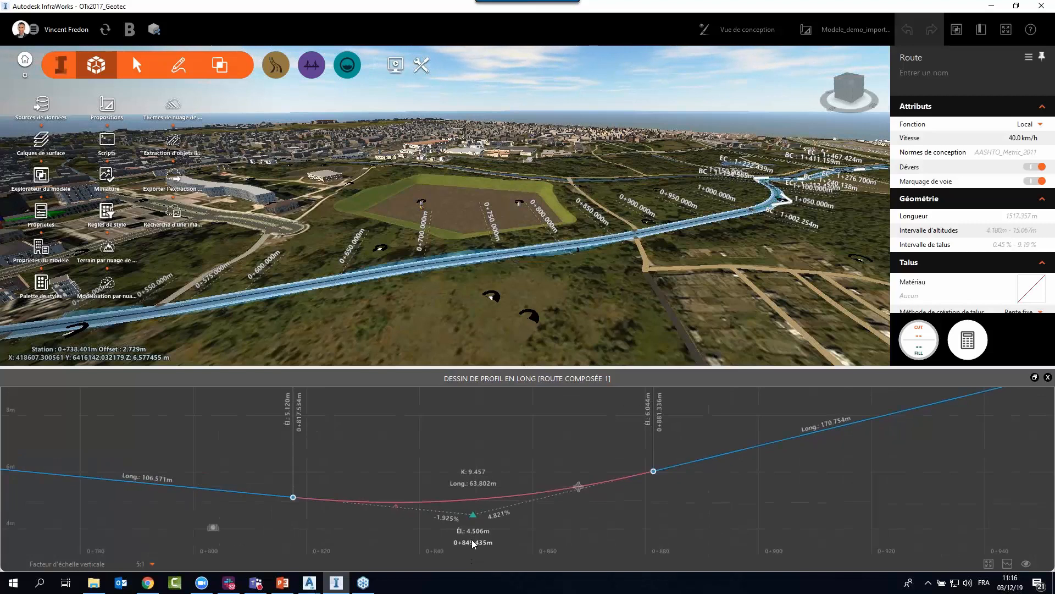
scroll(472, 539, "up", 2)
middle_click_drag(569, 513, 552, 523)
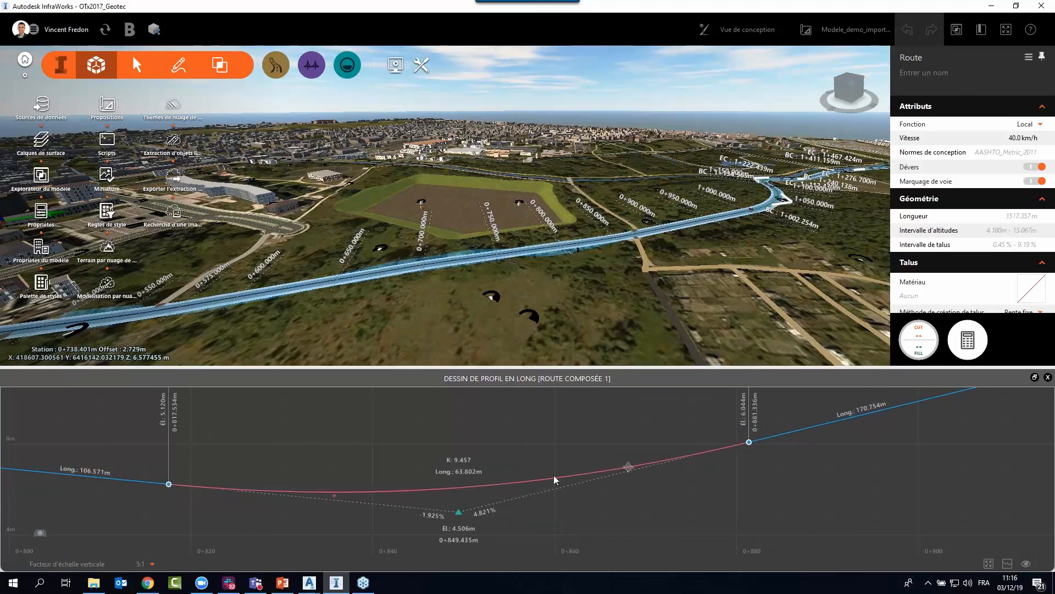
left_click(467, 464)
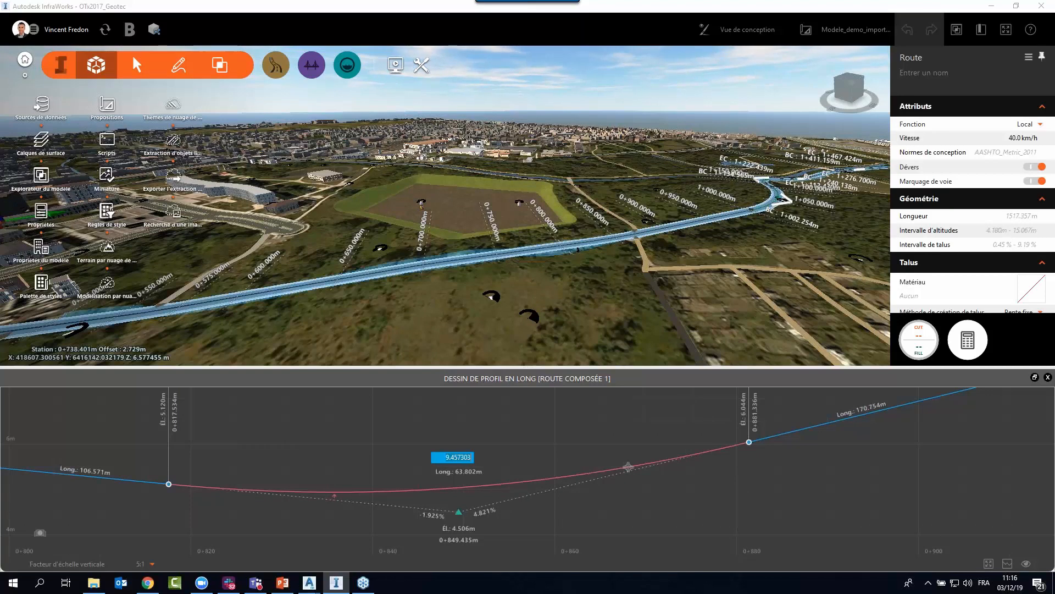
type("100")
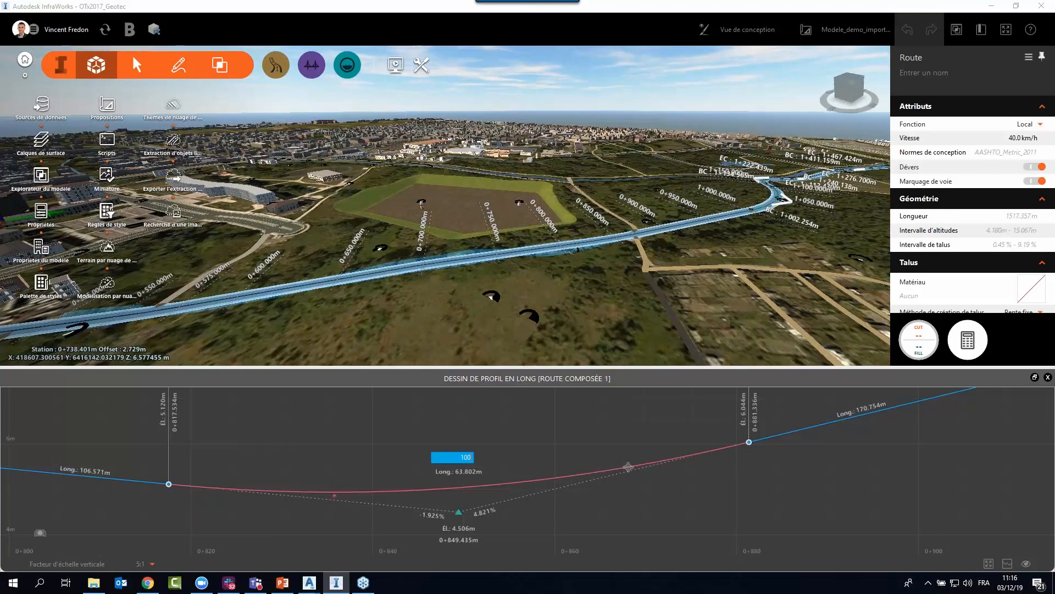
key("Return")
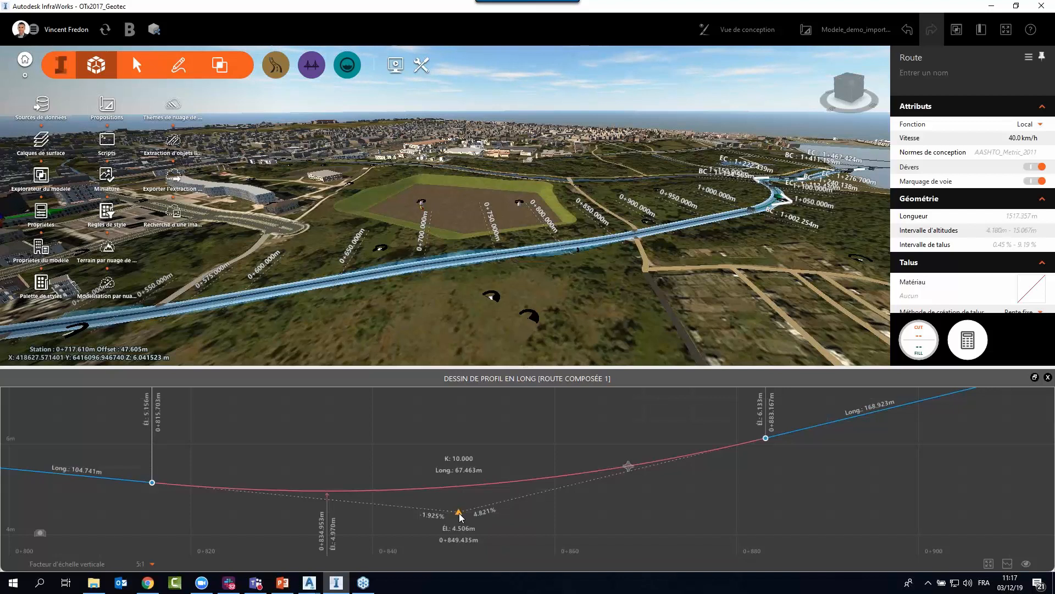
Move the sag curve's PVI to about station 0+850.160 and elevation 4.518 m, and set its incoming grade to -2%.
mouse_move(461, 517)
left_mouse_down()
mouse_move(482, 507)
mouse_move(458, 485)
mouse_move(440, 496)
mouse_move(466, 513)
left_mouse_up()
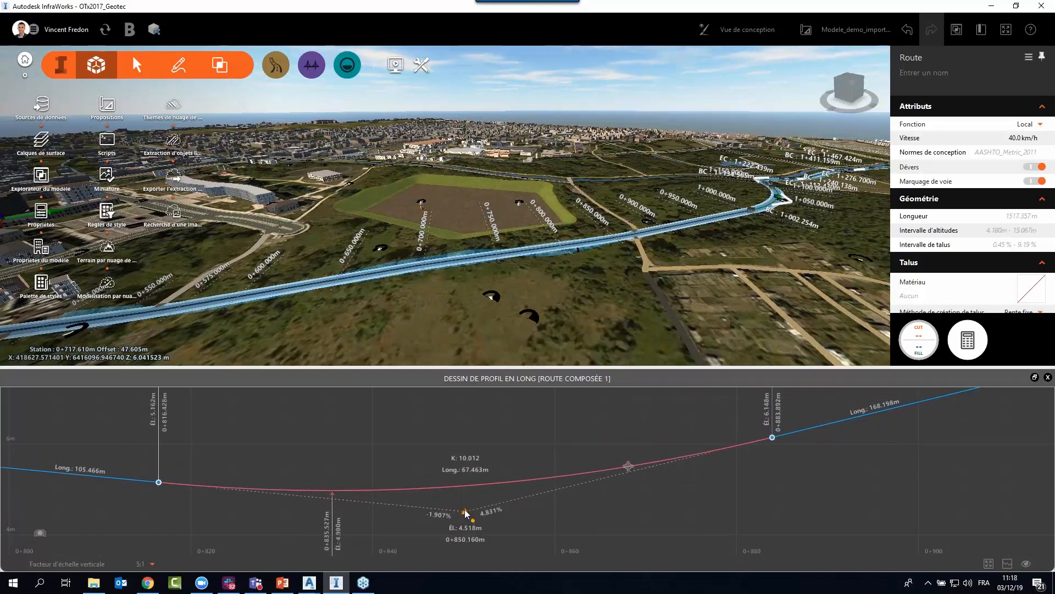
left_click(433, 527)
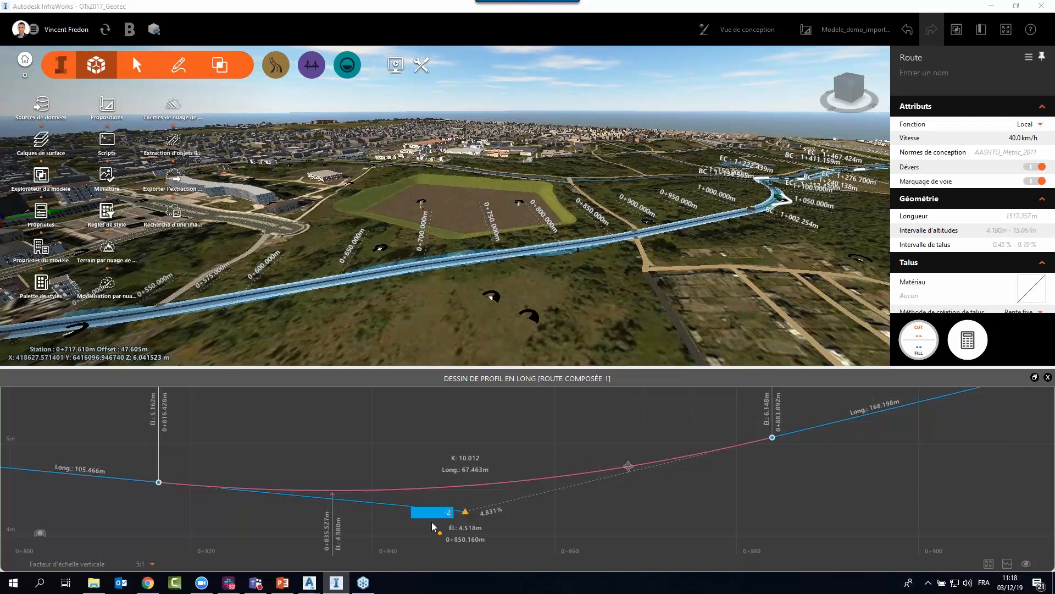
key("Return")
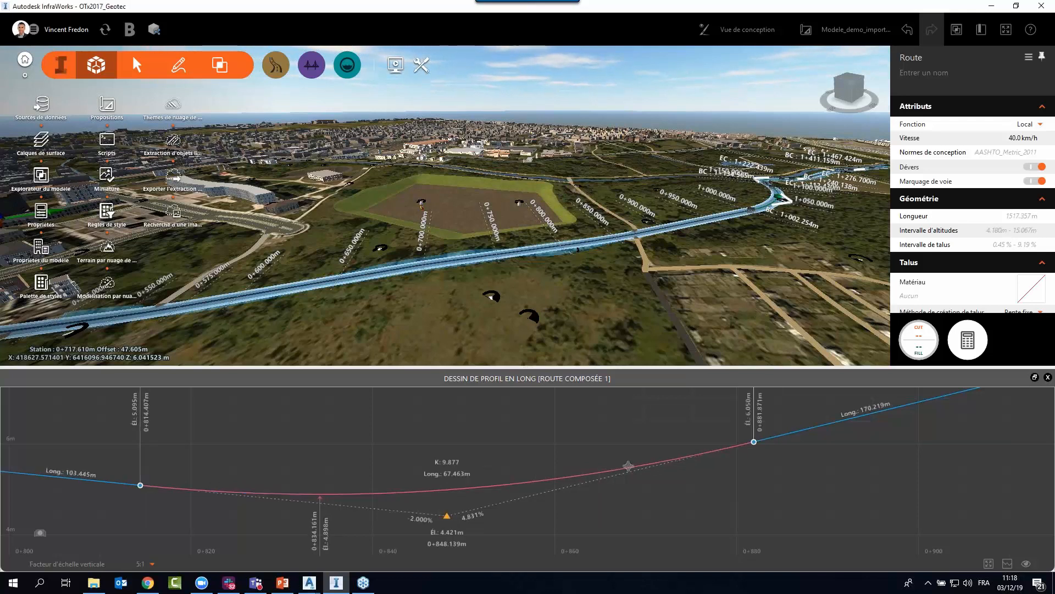
Set the incoming grade of the sag curve's PVI to -3%.
left_click(427, 522)
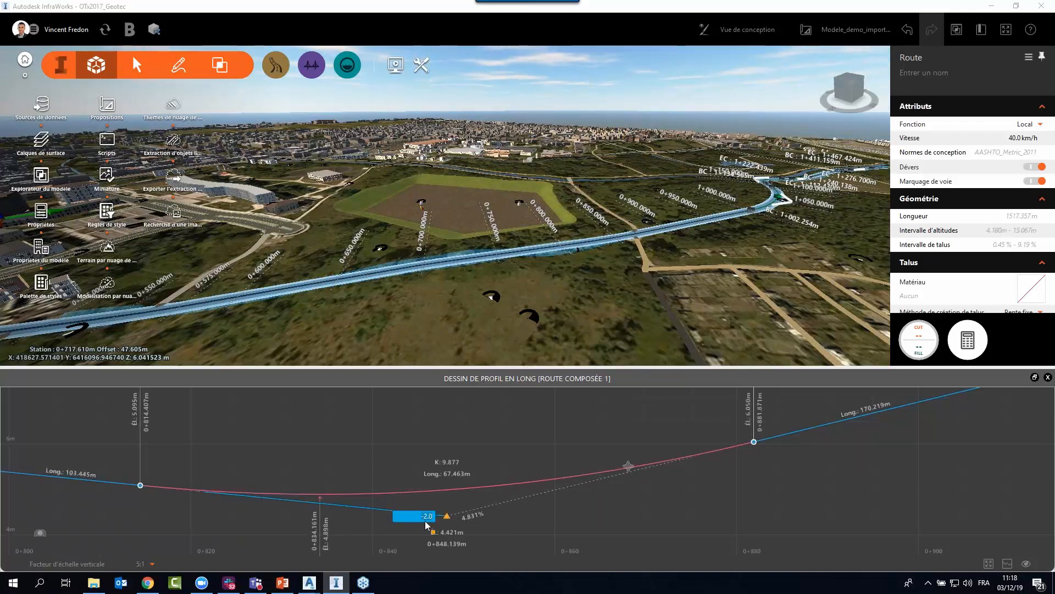
key("BackSpace")
key("Return")
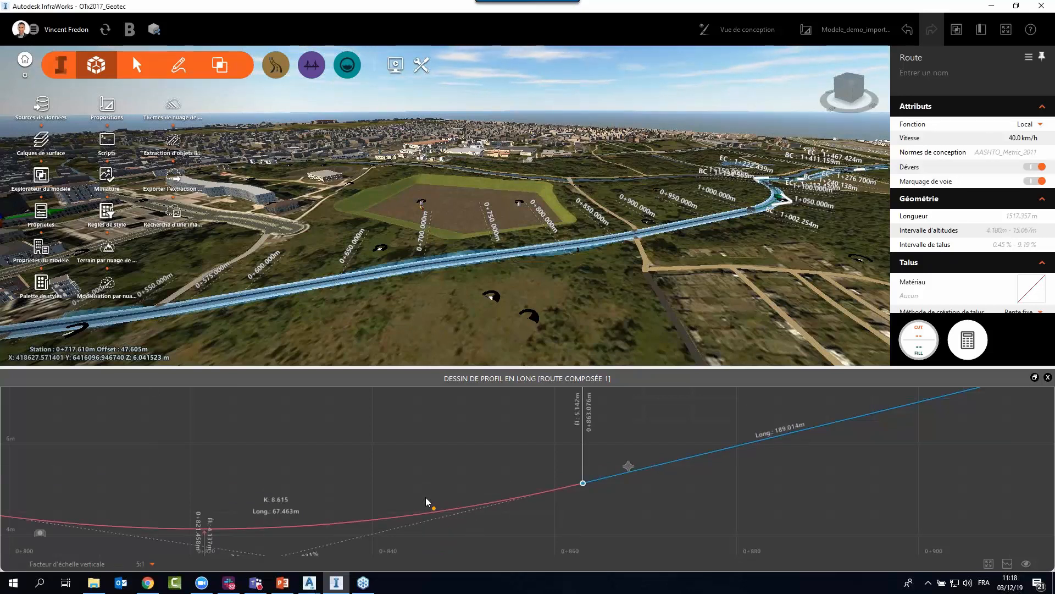
left_click_drag(418, 468, 621, 420)
scroll(557, 486, "down", 5)
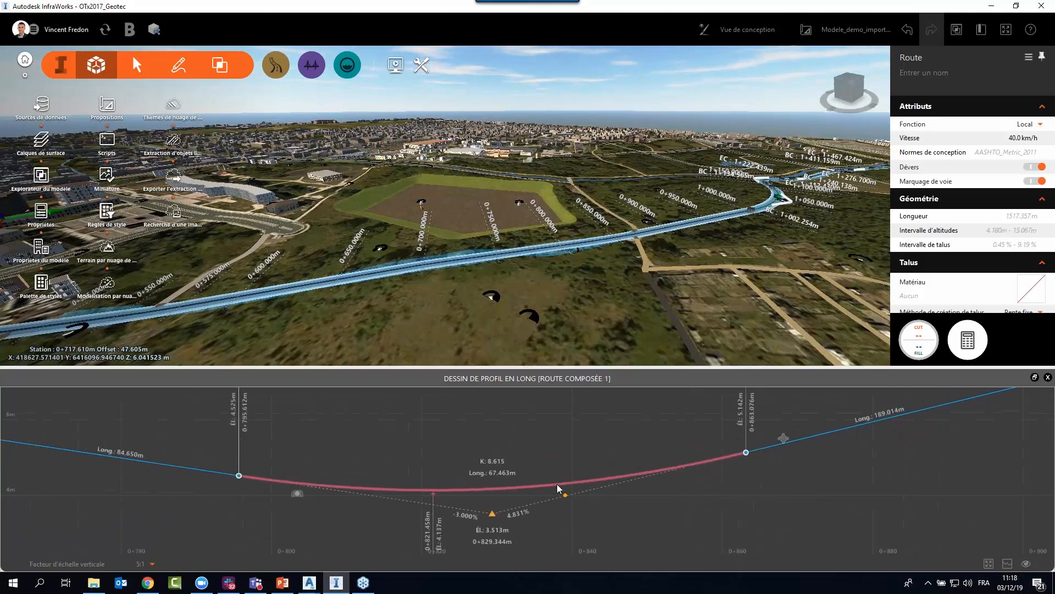
scroll(558, 487, "down", 3)
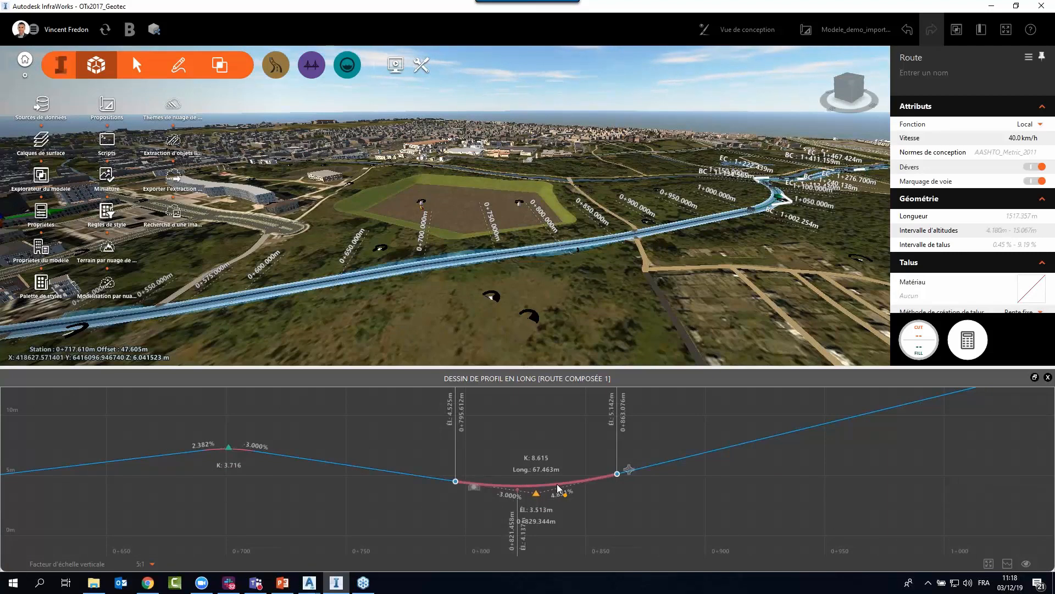
Set the outgoing grade of the sag curve's PVI to 5%.
scroll(532, 499, "up", 3)
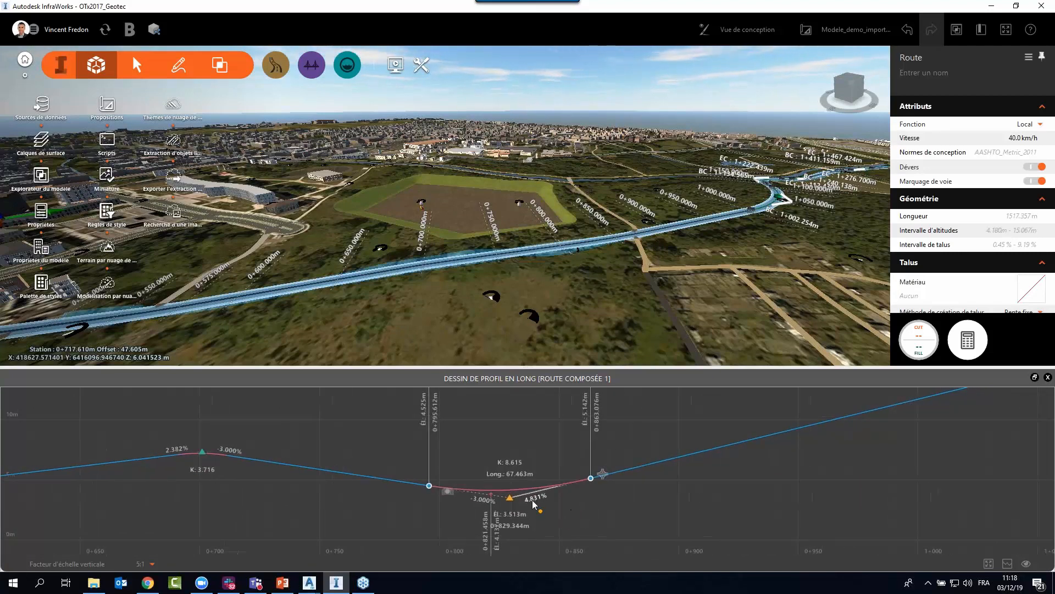
scroll(524, 500, "down", 2)
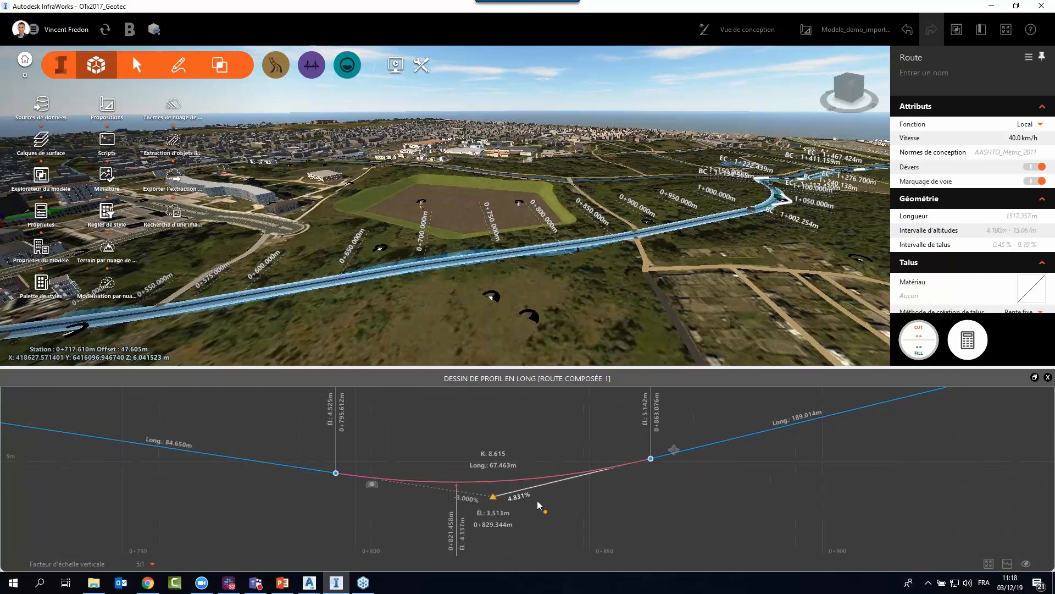
middle_click_drag(337, 496, 427, 512)
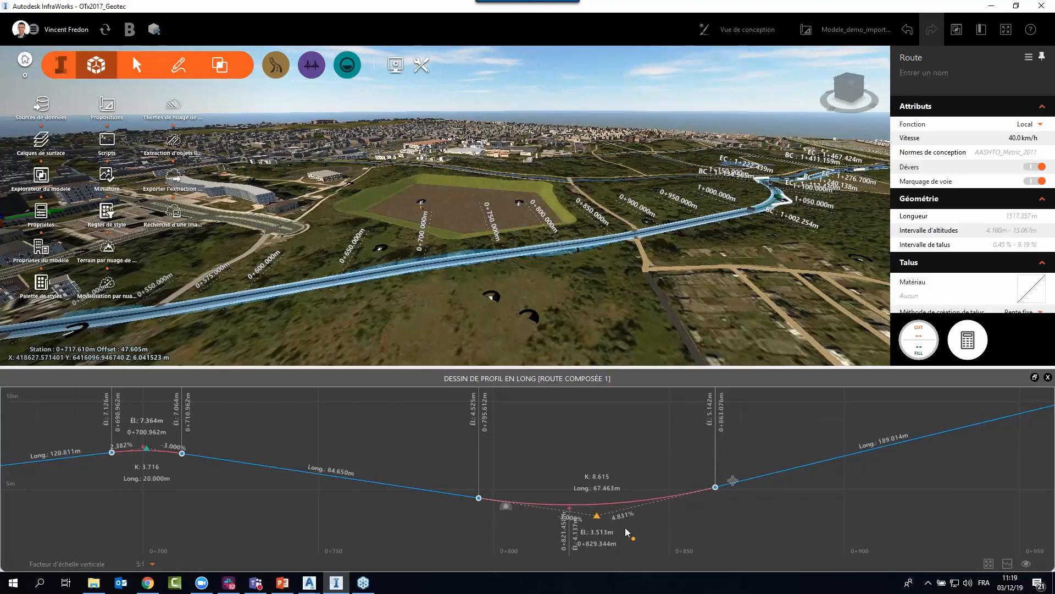
scroll(630, 524, "up", 3)
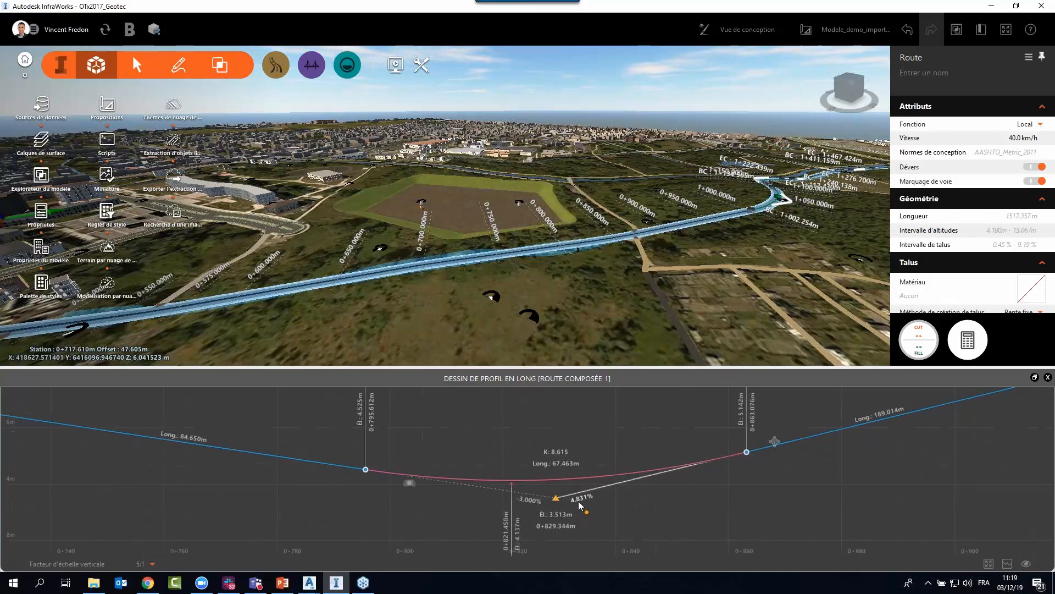
left_click(580, 499)
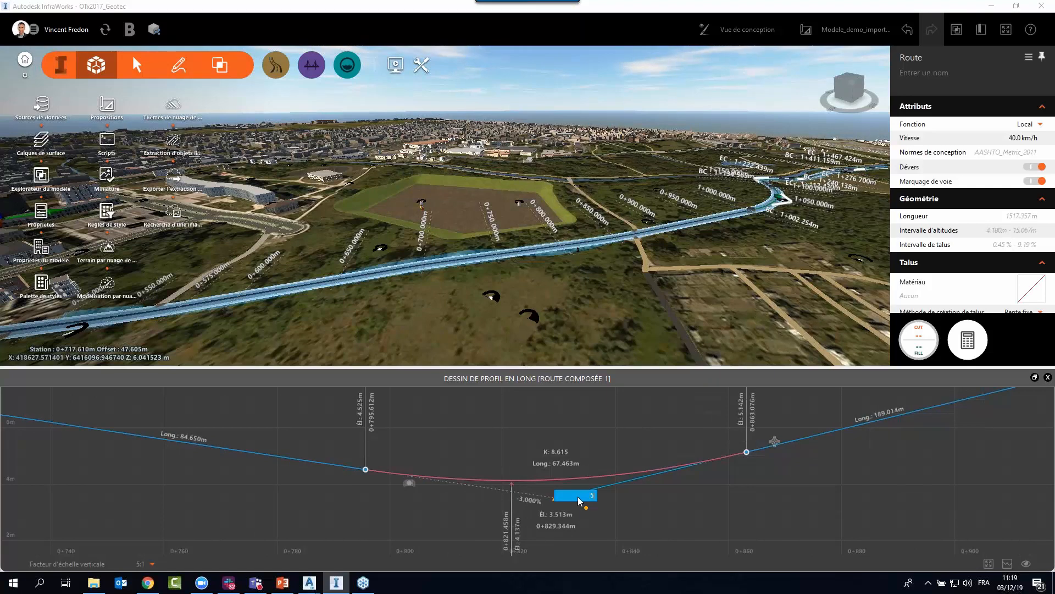
type("5")
key("Return")
middle_click_drag(692, 508, 562, 489)
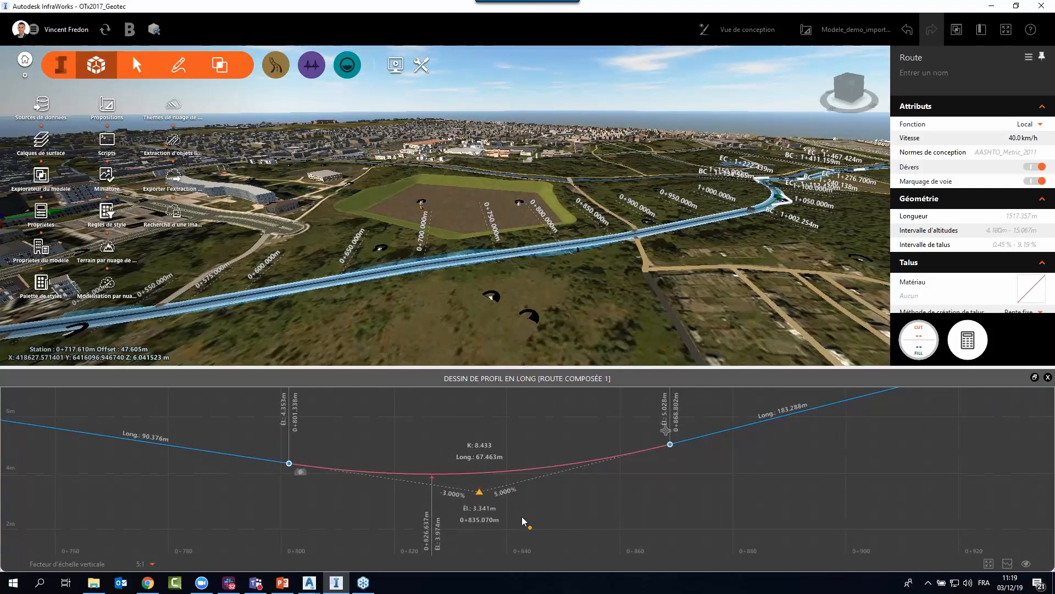
Open the elevation and station values of the sag curve's PVI for editing.
left_click(481, 514)
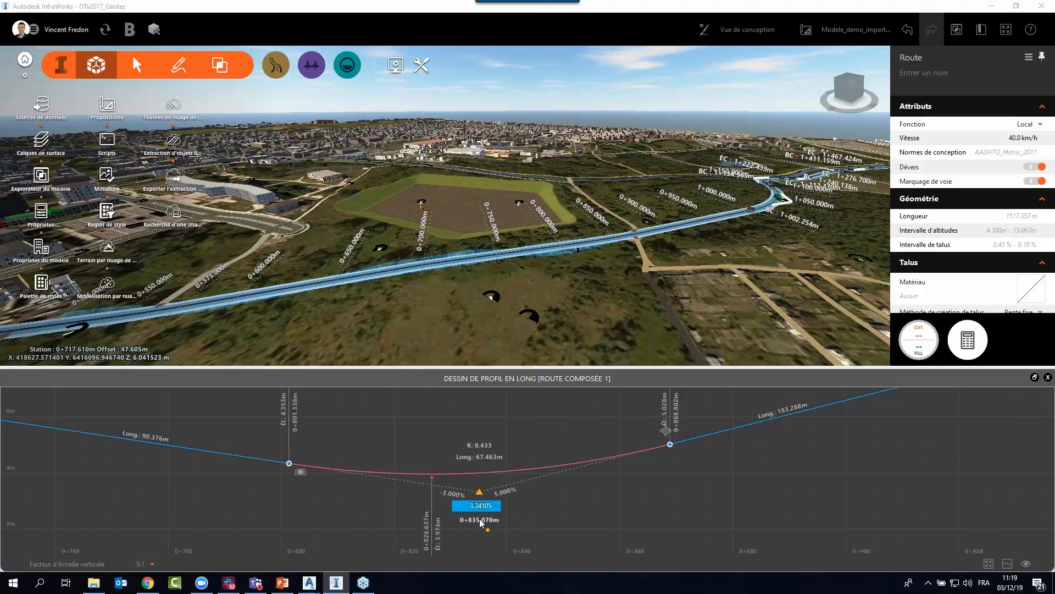
left_click(480, 521)
left_click_drag(526, 509, 512, 512)
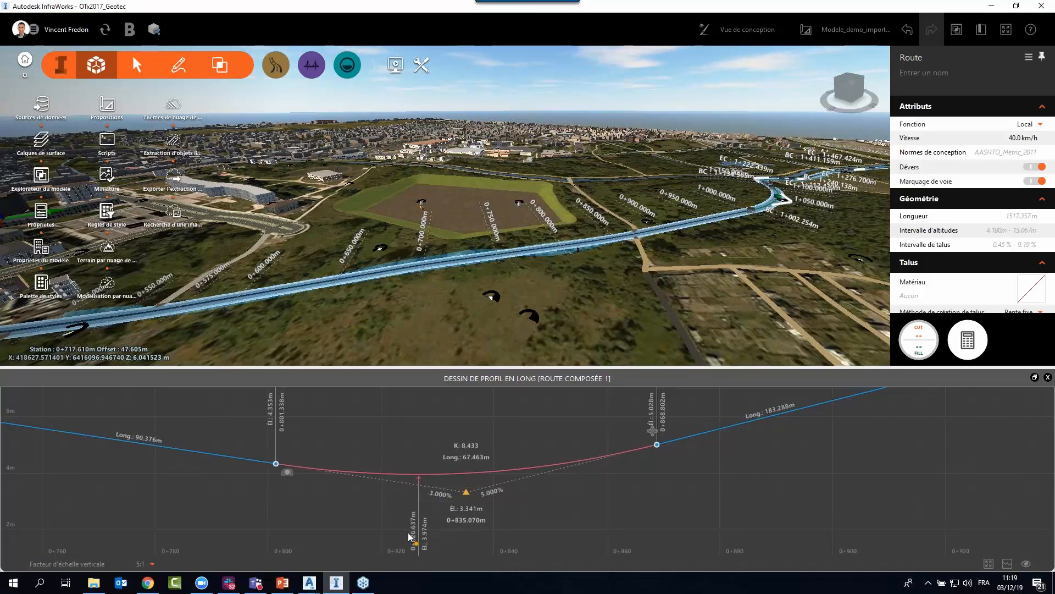
Lower the sag curve's PVI freehand to about station 0+835.674 and elevation 3.015 m.
scroll(409, 537, "up", 3)
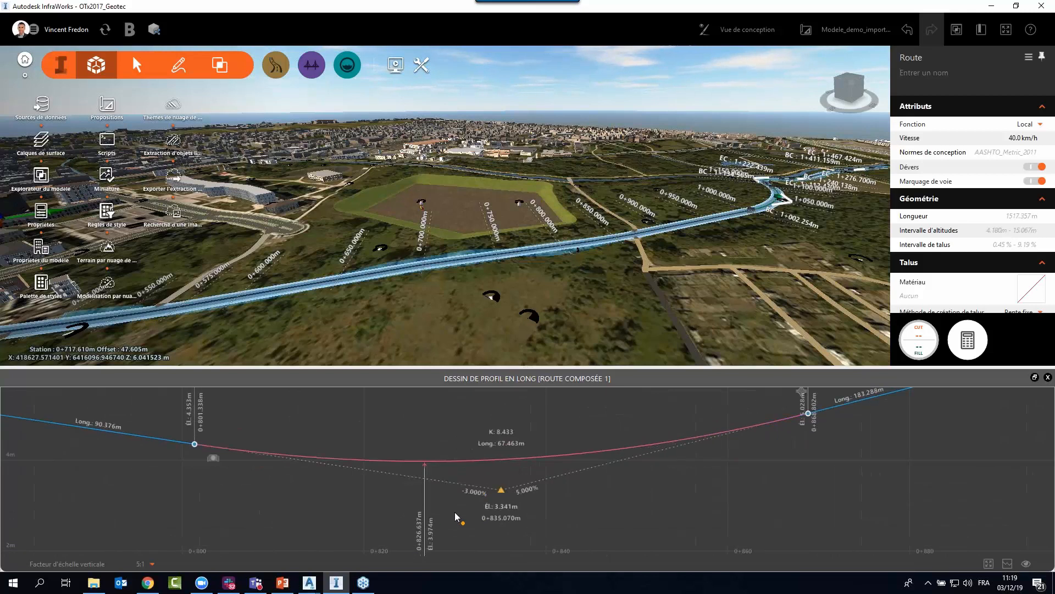
left_click_drag(455, 516, 457, 502)
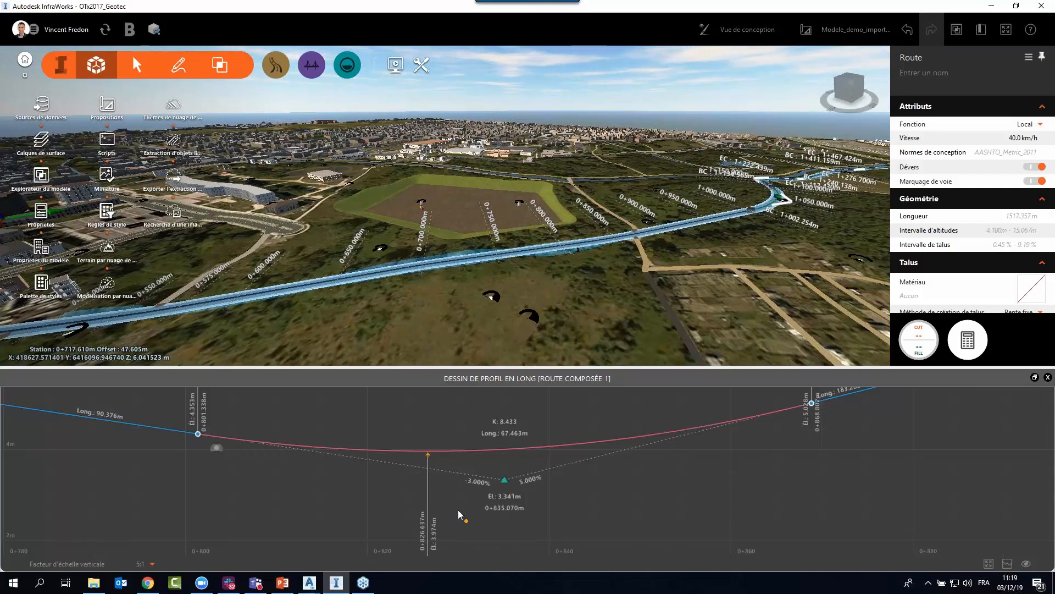
mouse_move(506, 483)
left_mouse_down()
mouse_move(568, 520)
mouse_move(536, 515)
mouse_move(515, 501)
mouse_move(523, 493)
mouse_move(502, 502)
mouse_move(510, 494)
left_mouse_up()
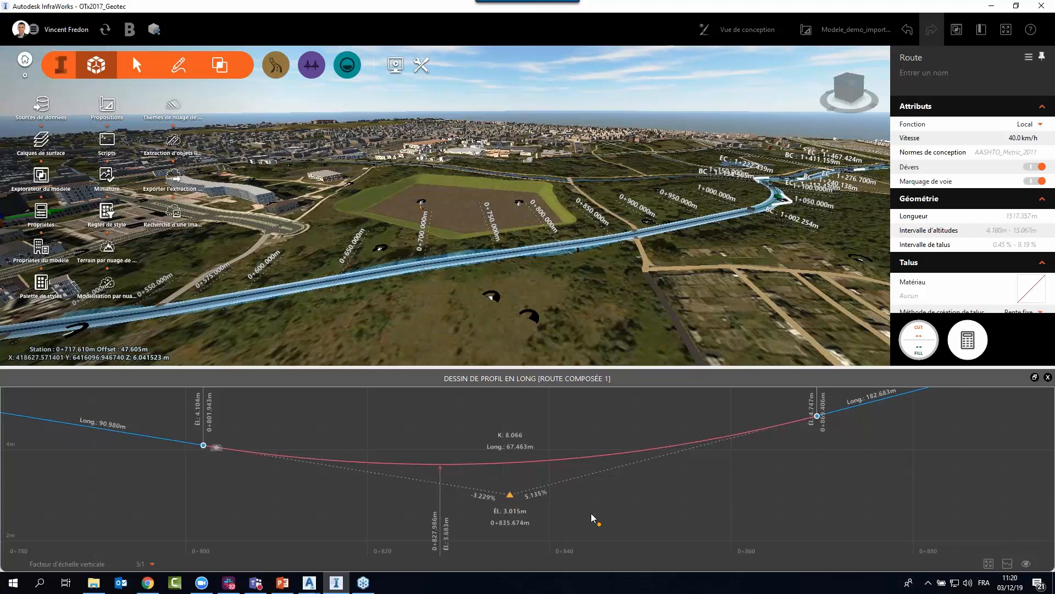
Convert the sag curve at station 0+835.674 to a circular curve and set its radius to 1000 m.
scroll(591, 513, "down", 3)
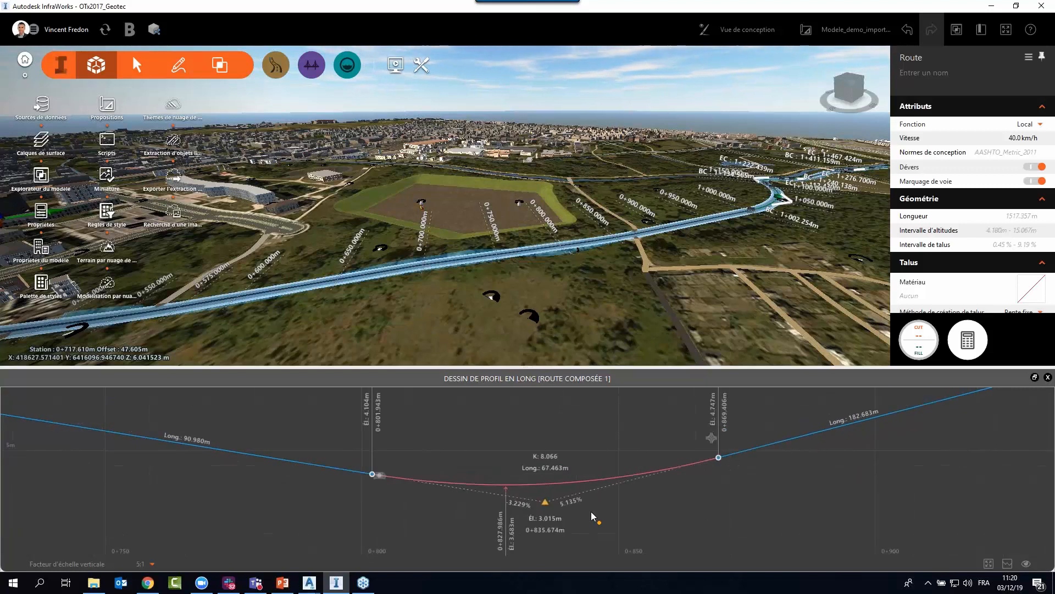
right_click(545, 501)
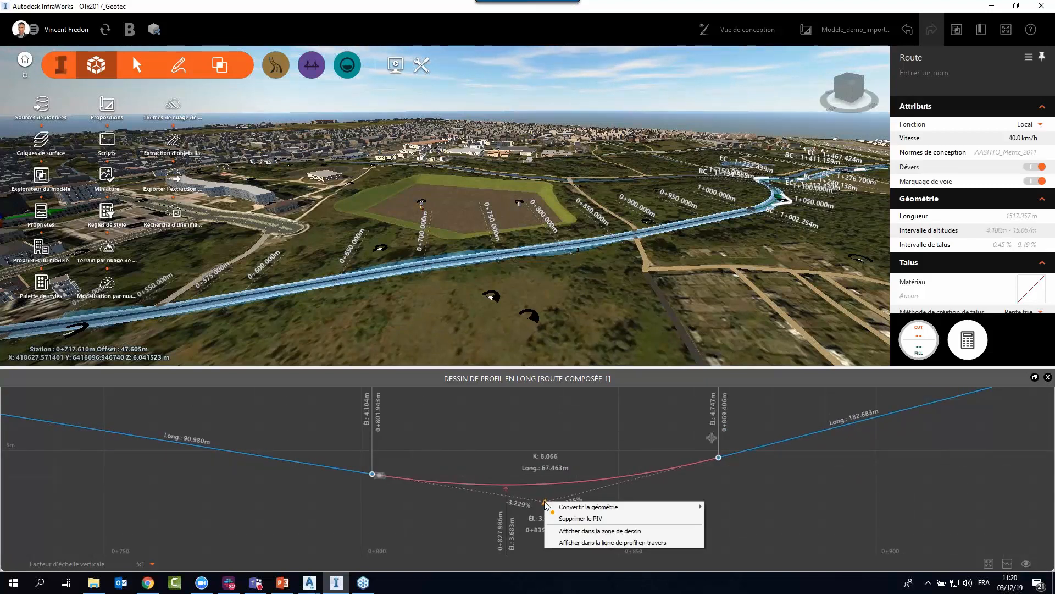
mouse_move(568, 507)
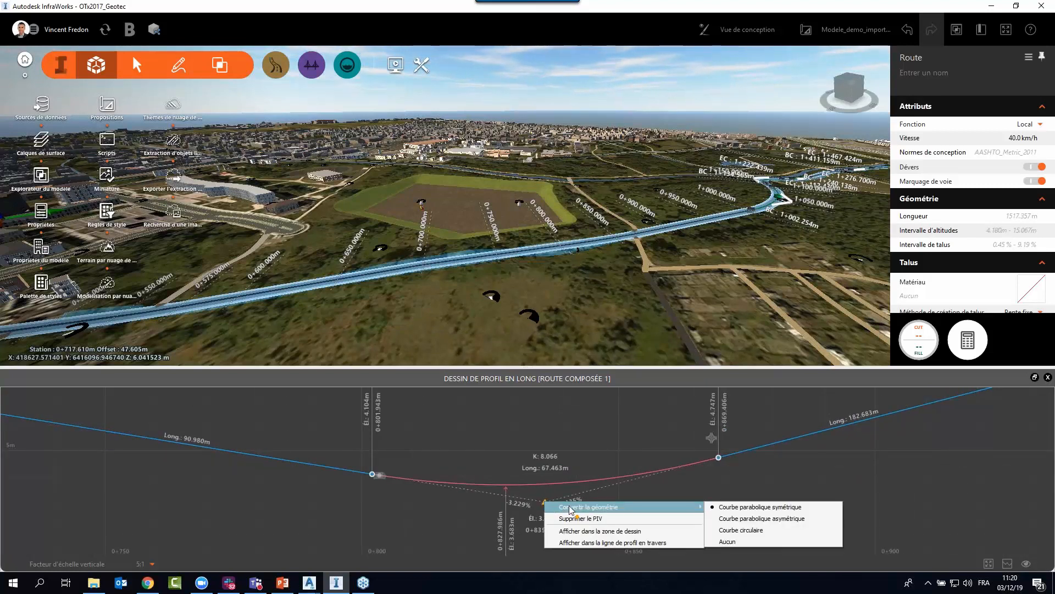
left_click(742, 531)
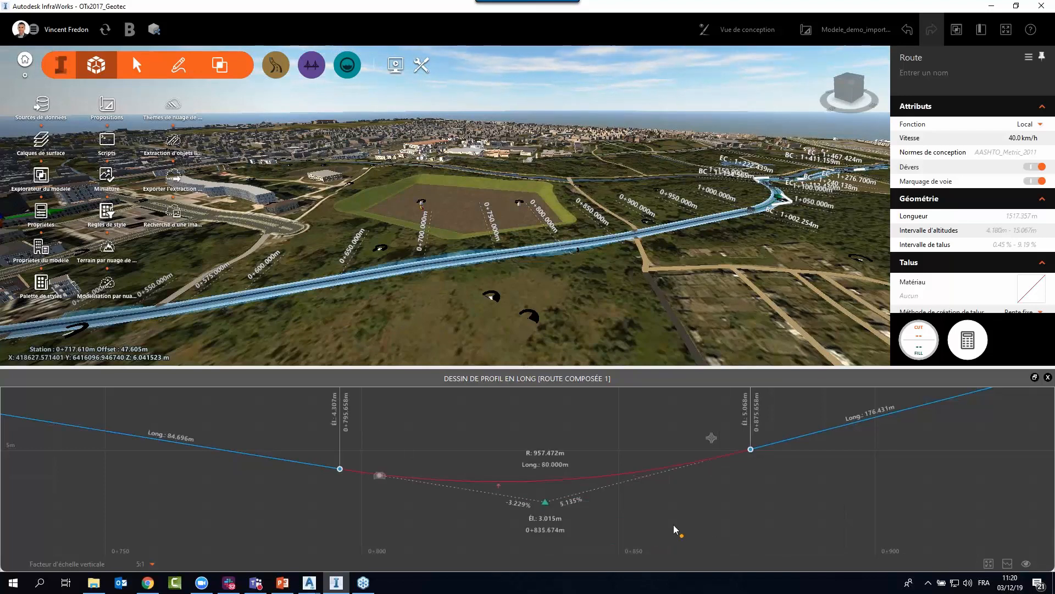
left_click(534, 453)
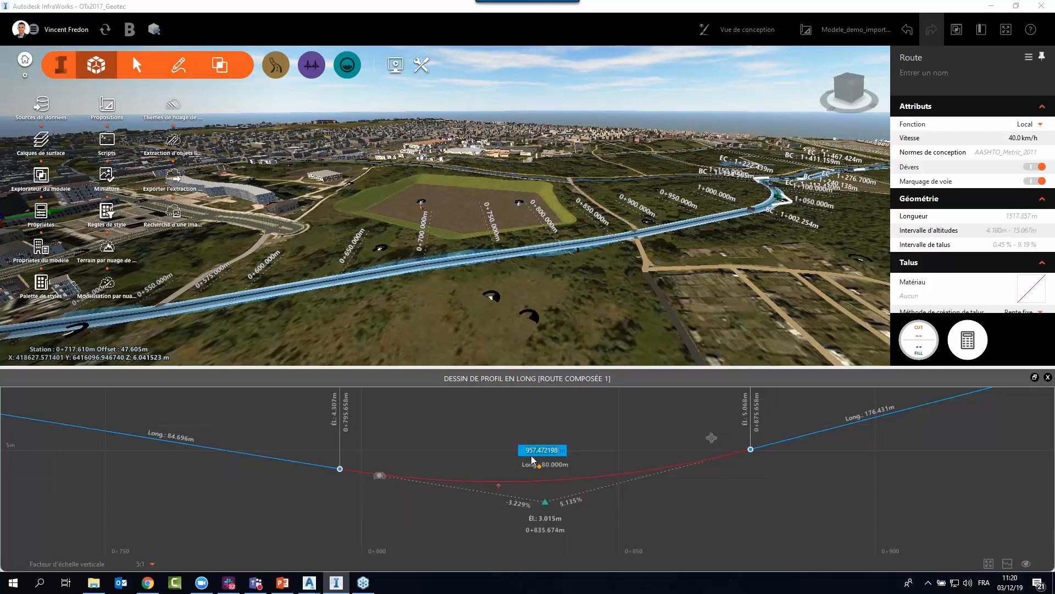
type("100")
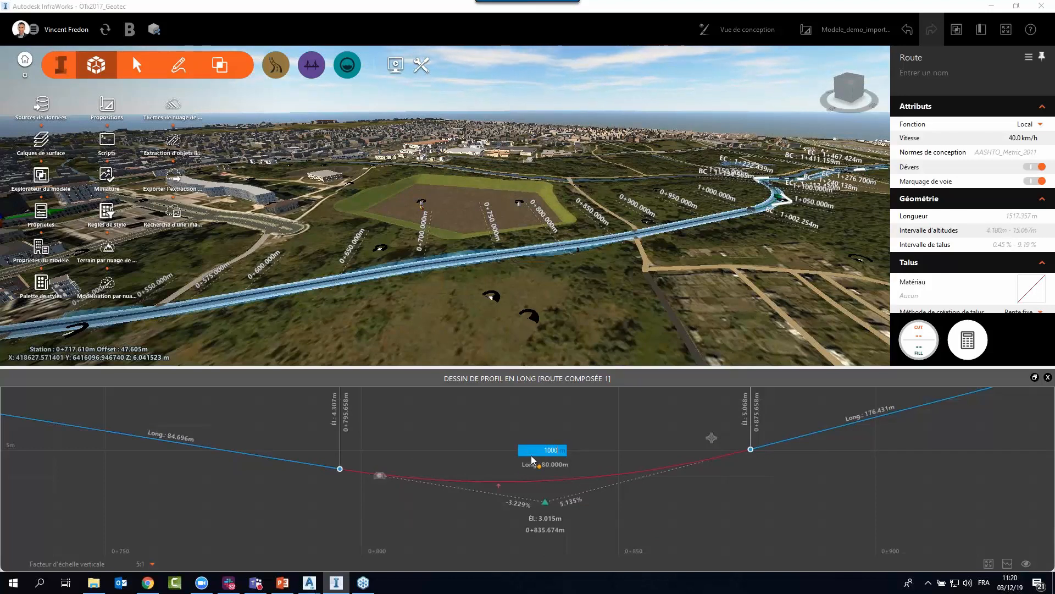
type("0")
key("Return")
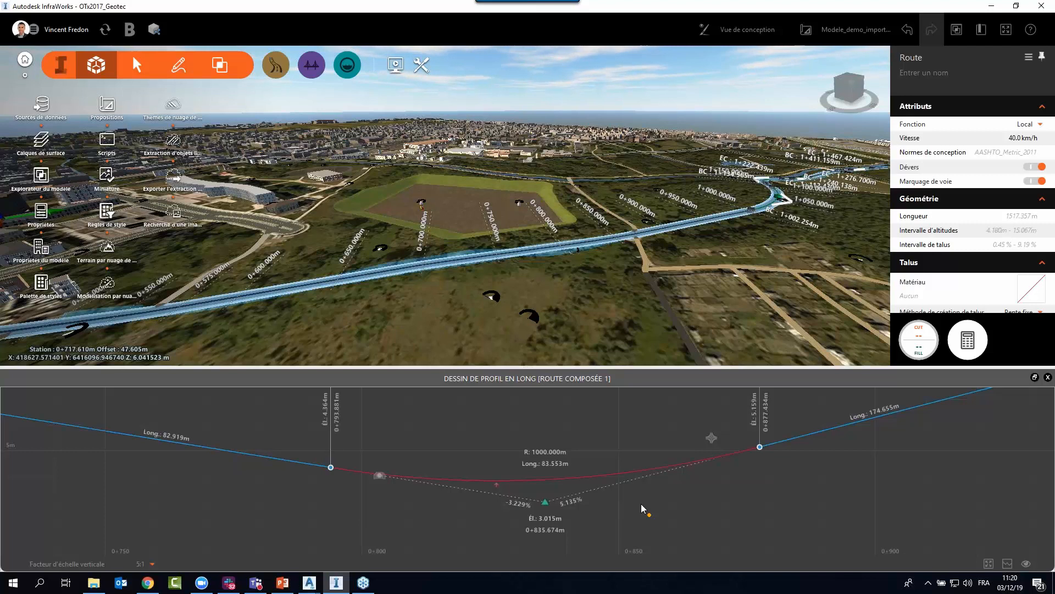
Convert the sag curve at station 0+835.674 to a symmetric parabolic curve and set its K value to 10.
right_click(545, 501)
mouse_move(605, 508)
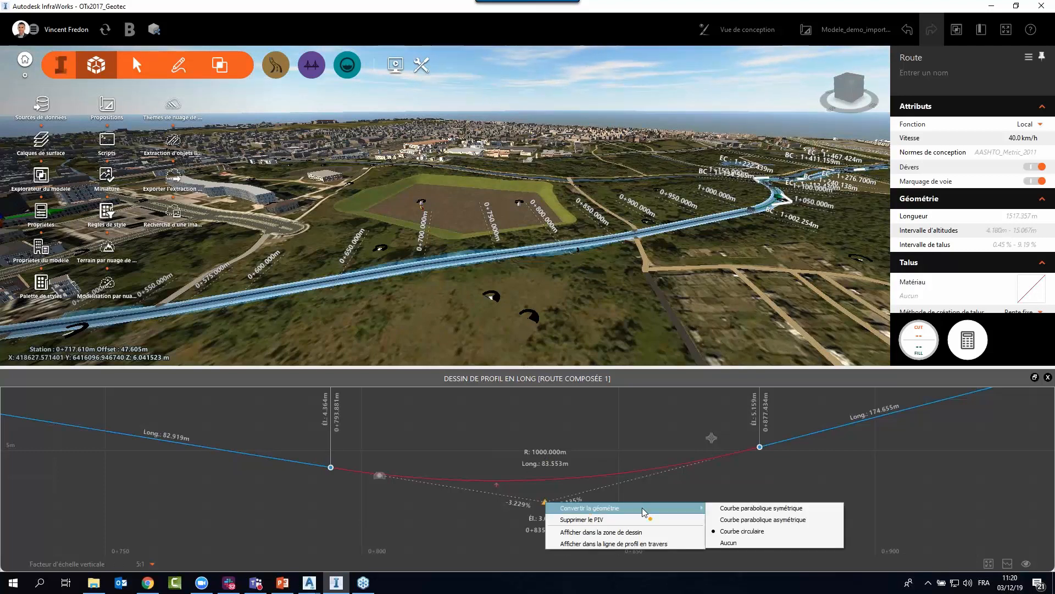
left_click(731, 508)
left_click(555, 454)
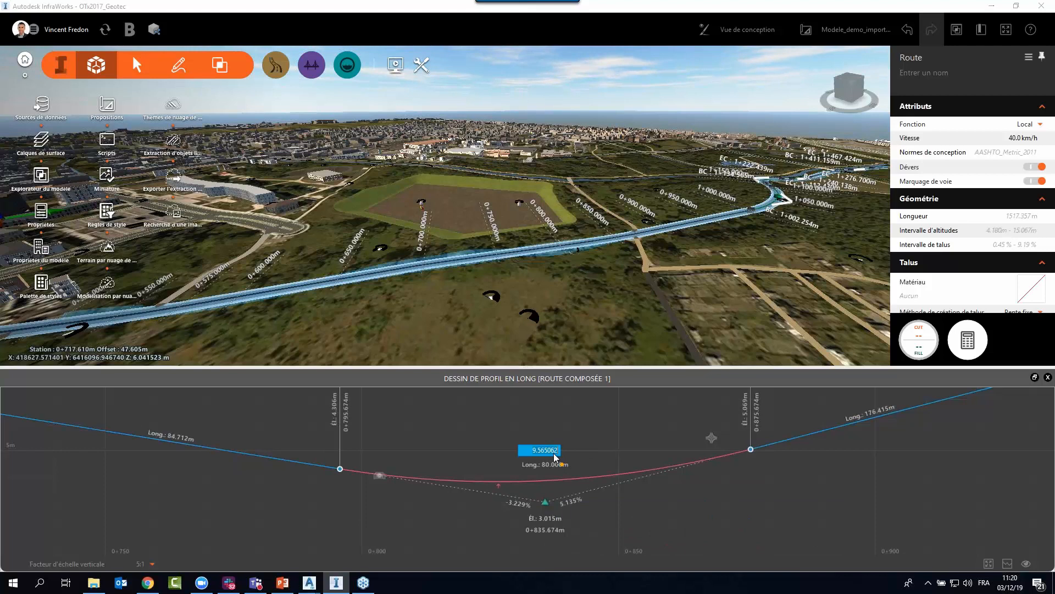
type("10")
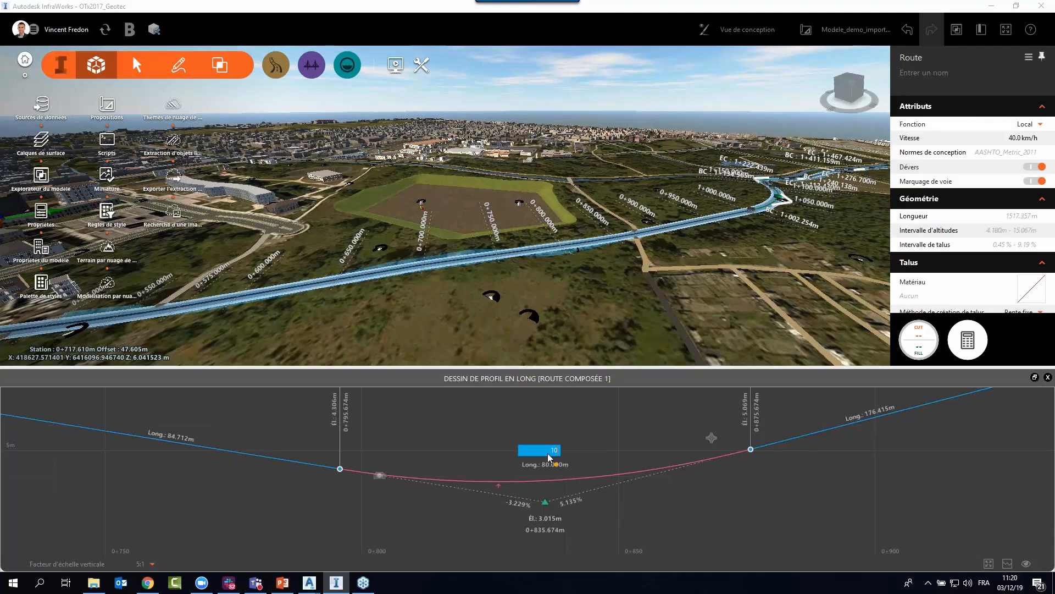
key("Return")
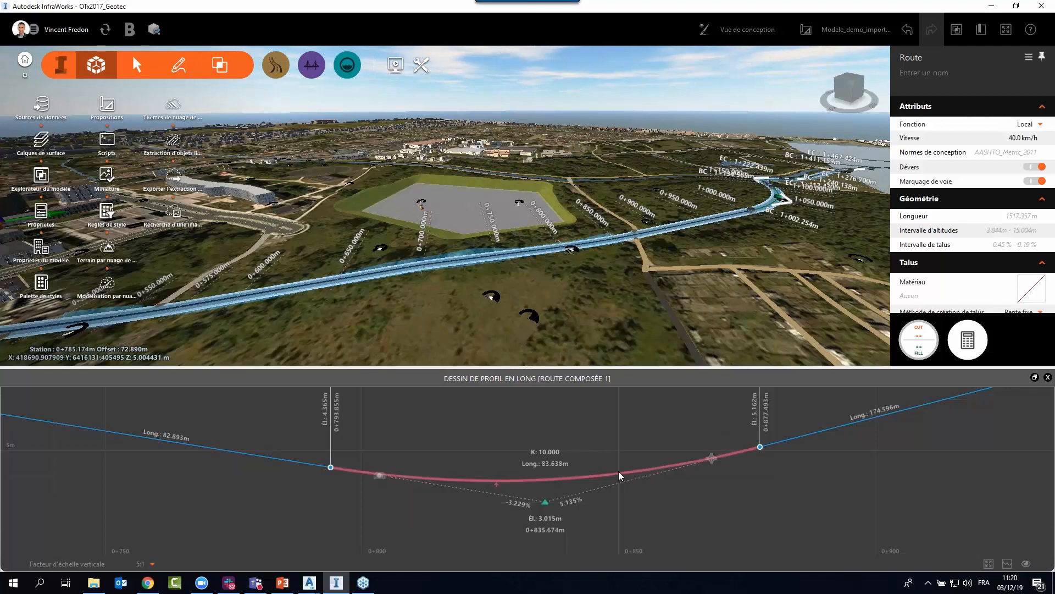
Locate the crest curve around station 1+099.718 in the longitudinal profile and show that spot in the 3D drawing area.
middle_click_drag(728, 492, 622, 499)
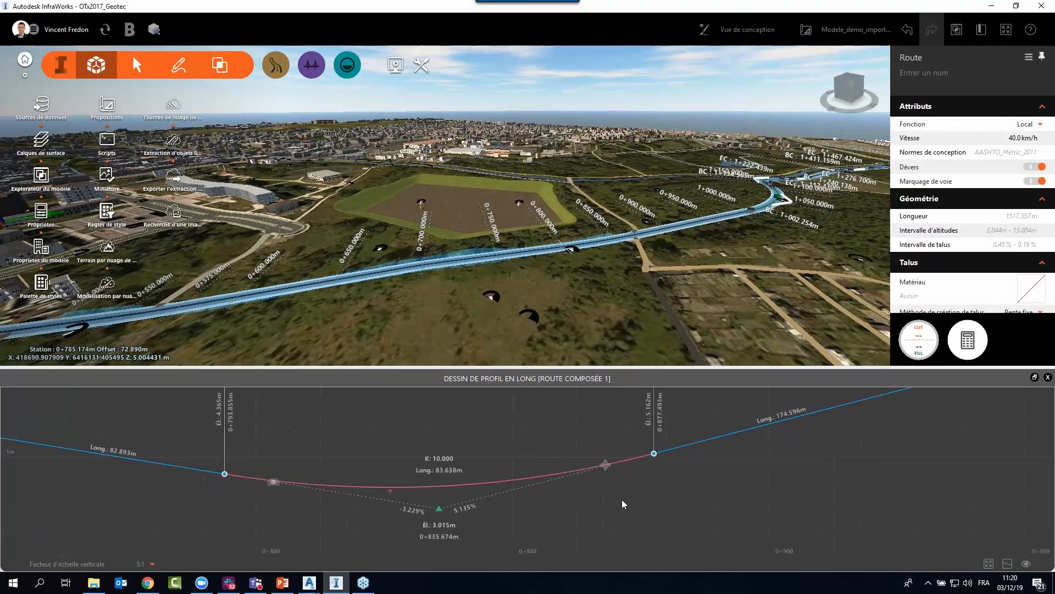
right_click(565, 442)
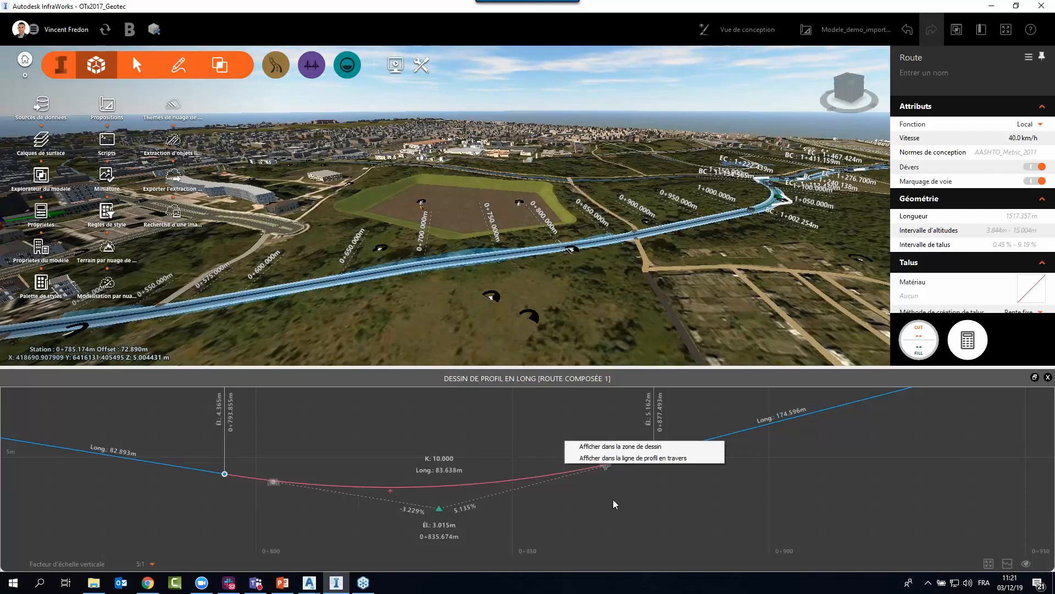
middle_click_drag(613, 500, 406, 499)
scroll(408, 489, "down", 3)
middle_click_drag(687, 443, 429, 505)
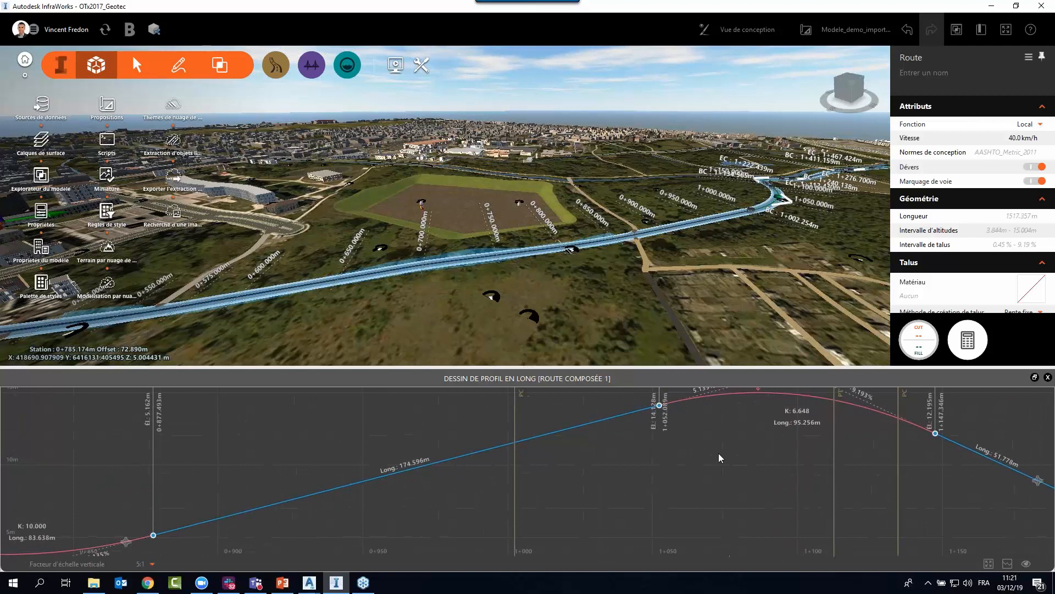
middle_click_drag(718, 457, 484, 411)
middle_click_drag(423, 433, 474, 456)
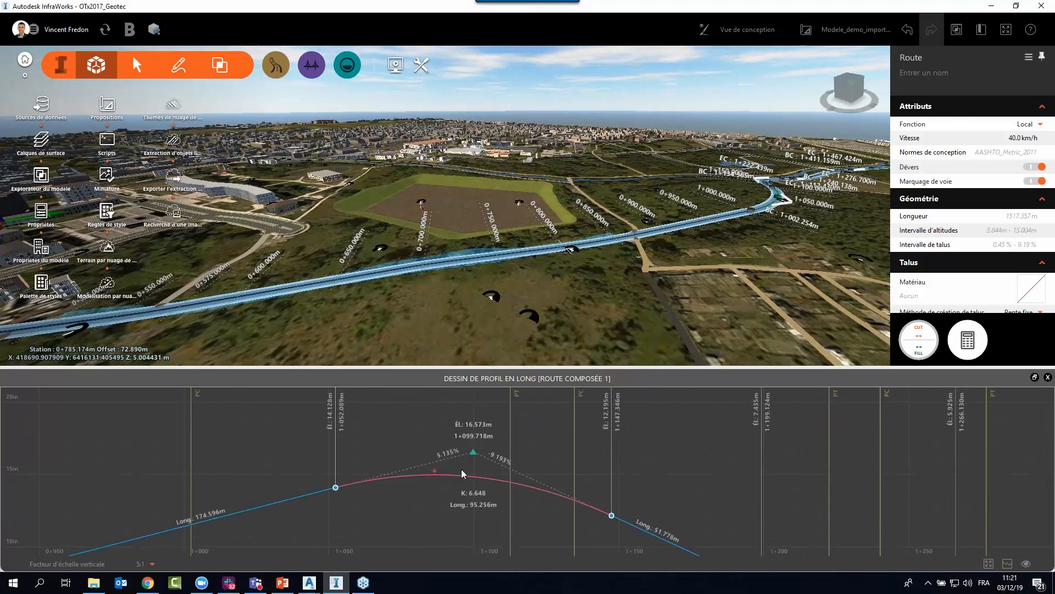
scroll(476, 470, "up", 2)
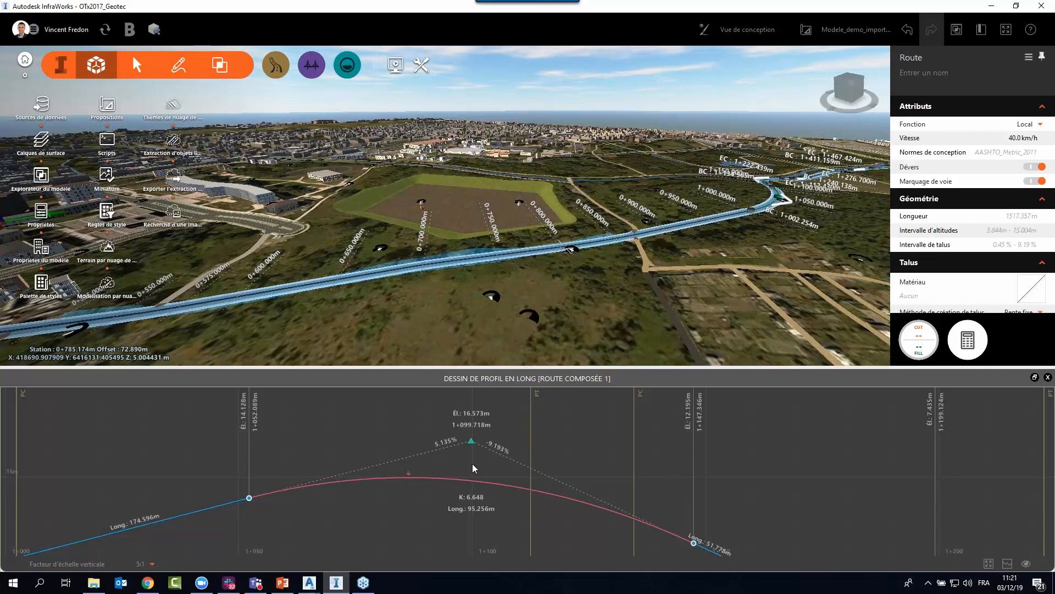
right_click(472, 462)
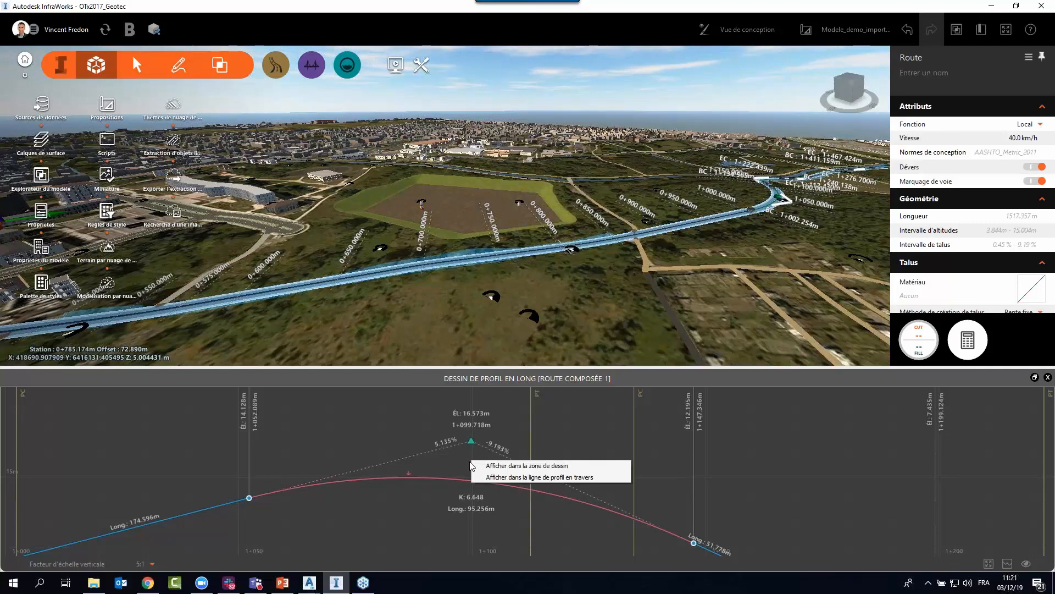
left_click(499, 465)
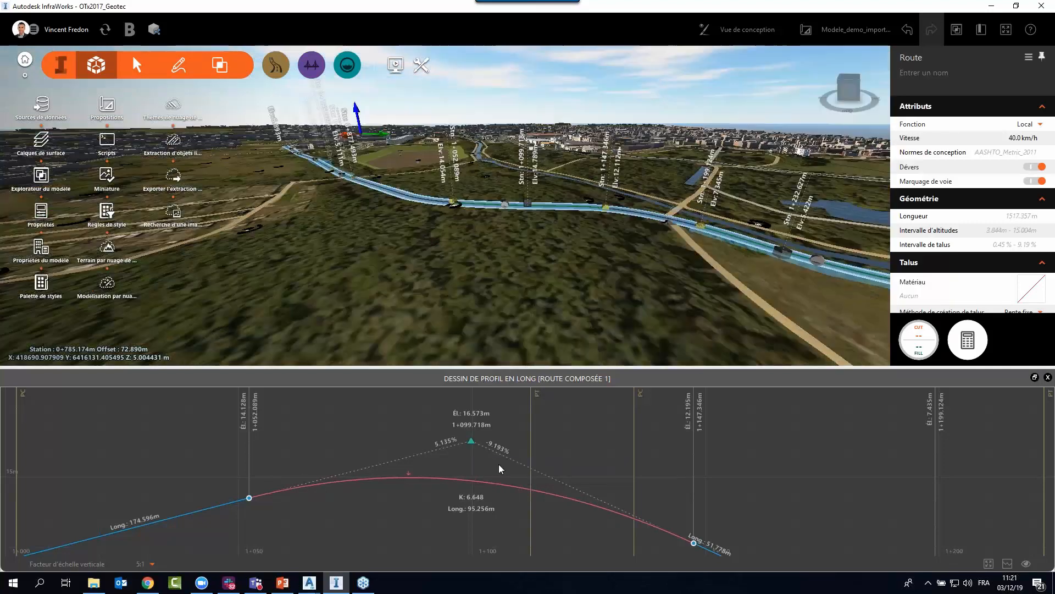
Examine the road and its vertical geometry markers in the 3D model, from the crest curve back to about station 0+563.
scroll(468, 193, "up", 2)
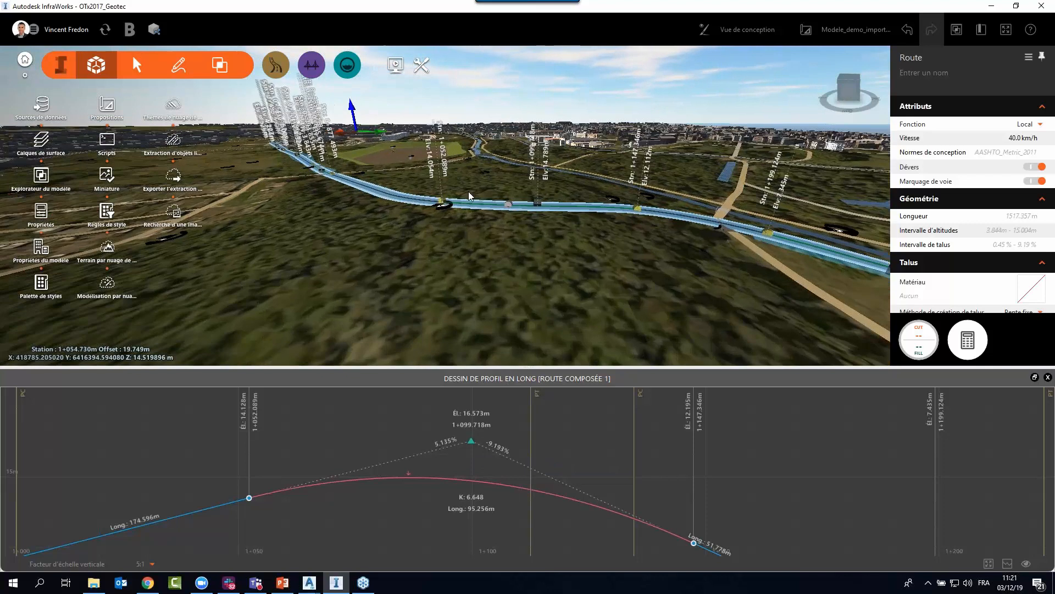
scroll(440, 215, "up", 3)
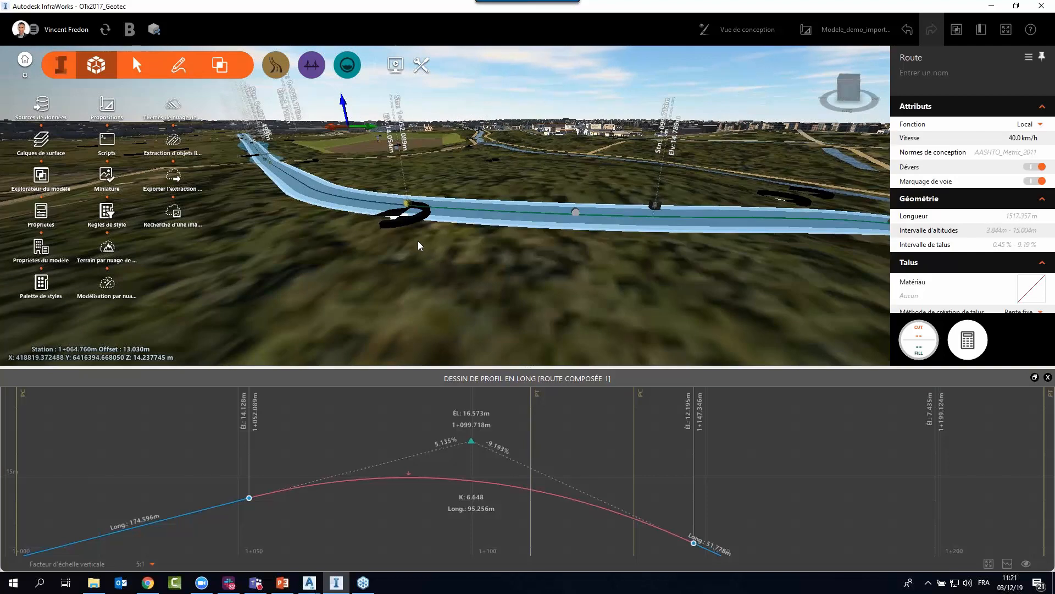
scroll(444, 273, "down", 3)
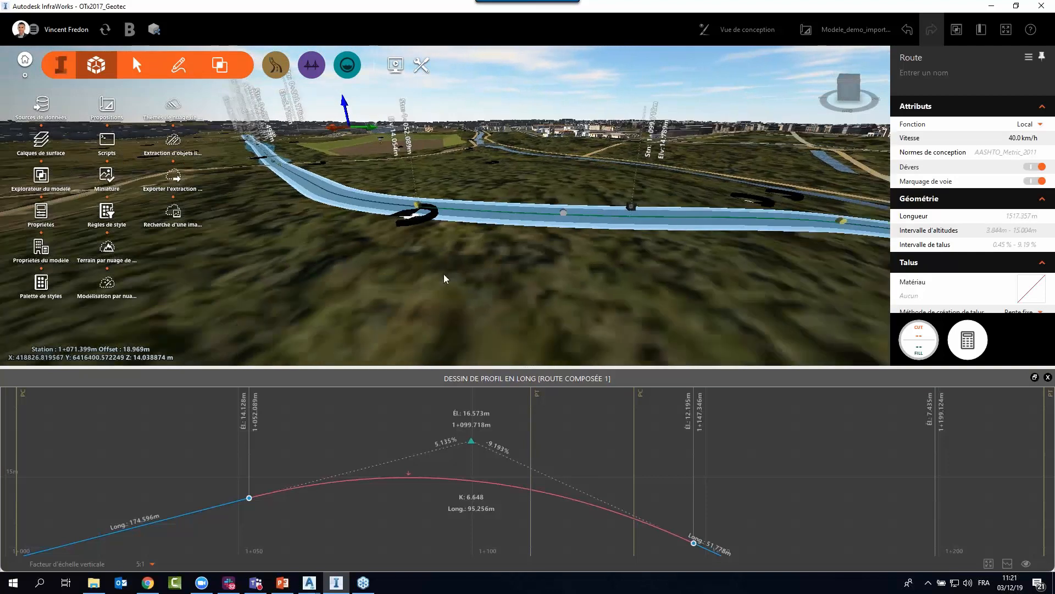
scroll(279, 219, "down", 7)
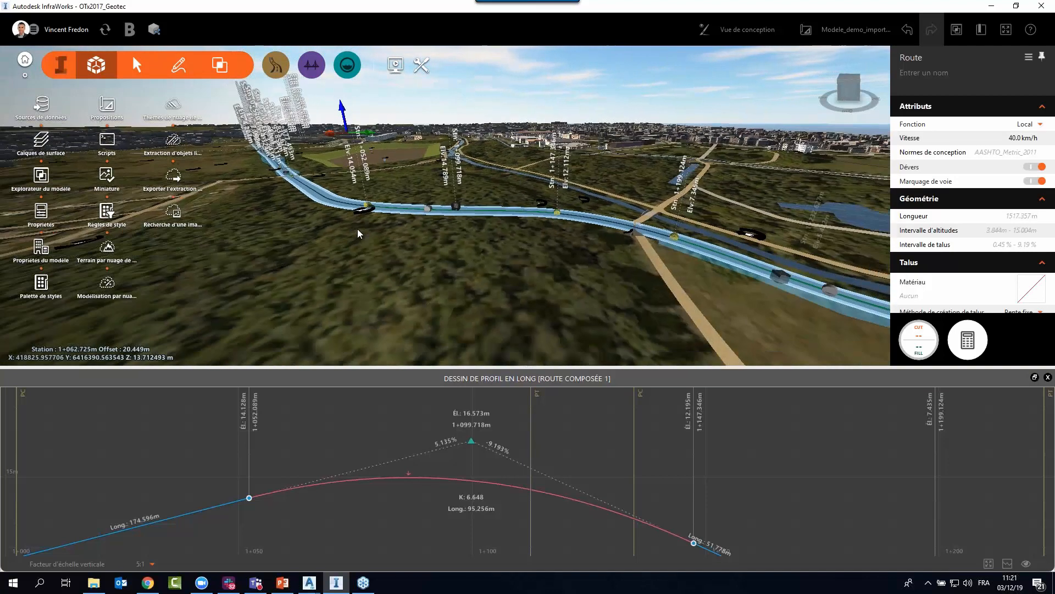
left_click_drag(664, 232, 489, 241)
middle_click_drag(662, 303, 439, 262)
left_click_drag(440, 263, 670, 247)
left_click_drag(393, 276, 403, 296)
middle_click_drag(401, 296, 546, 287)
middle_click_drag(284, 299, 671, 238)
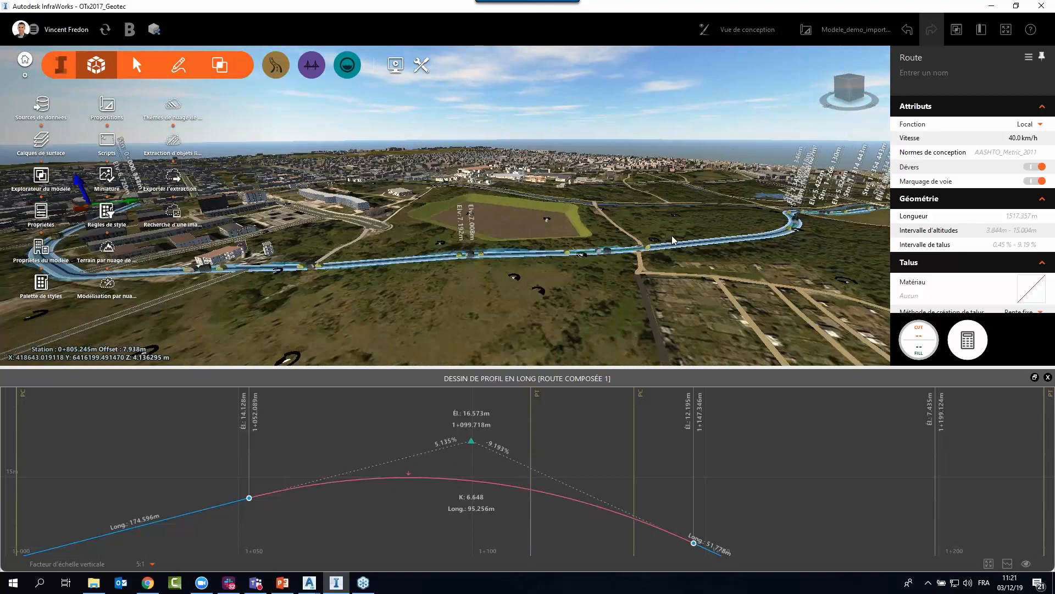
scroll(398, 292, "up", 5)
scroll(479, 269, "down", 1)
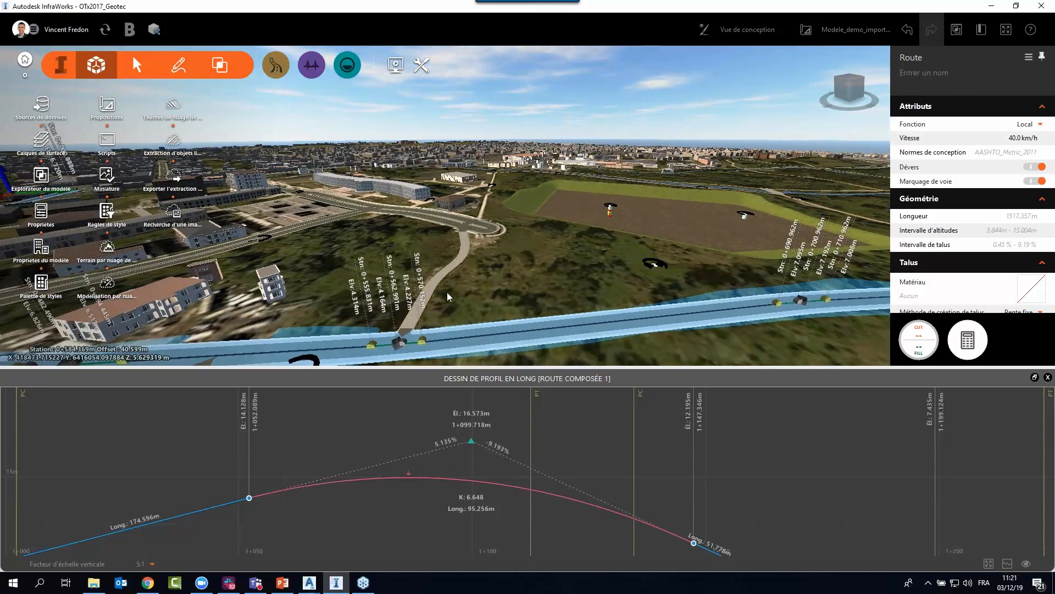
left_click_drag(447, 292, 447, 274)
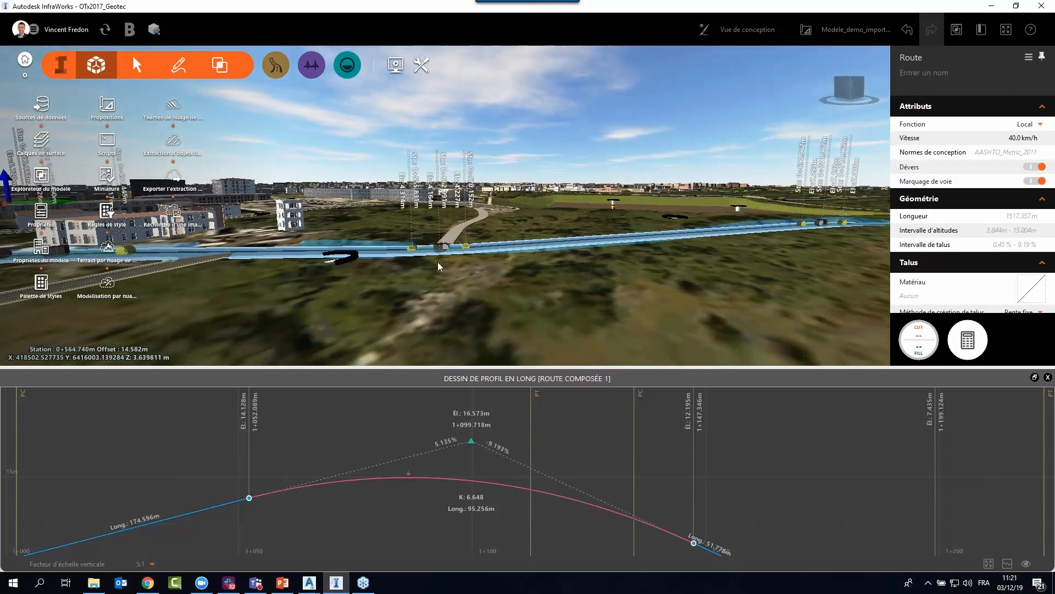
Show the road's PVI at station 0+562.991 from the 3D model in the longitudinal profile.
right_click(439, 263)
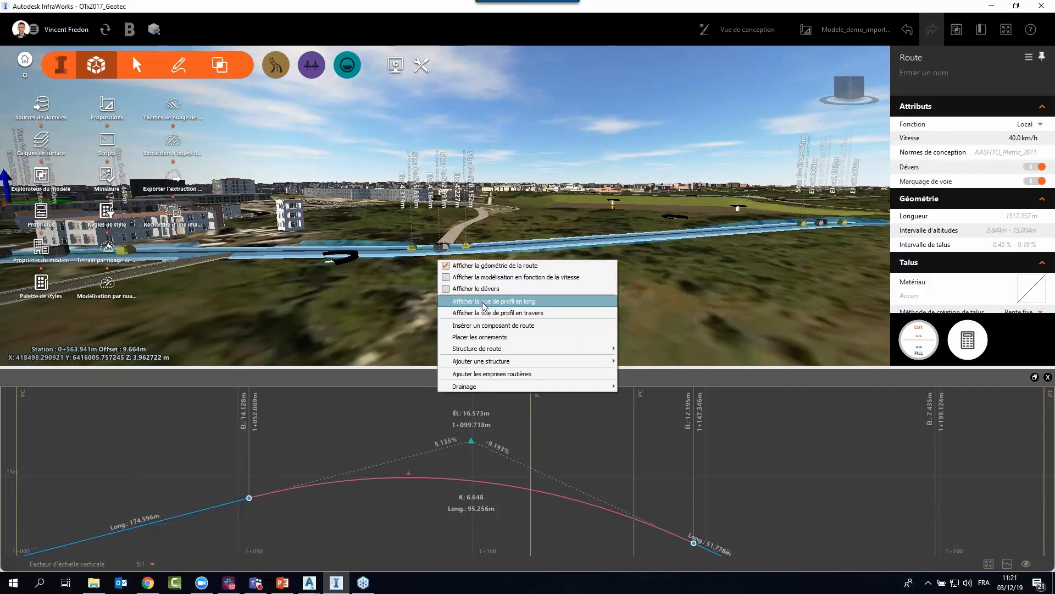
left_click(487, 303)
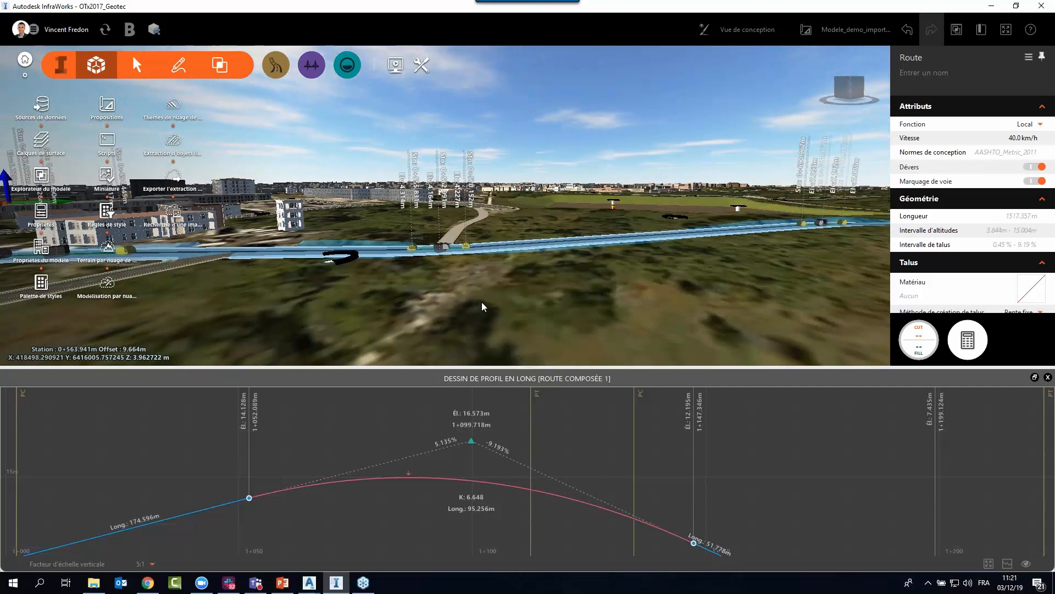
right_click(438, 247)
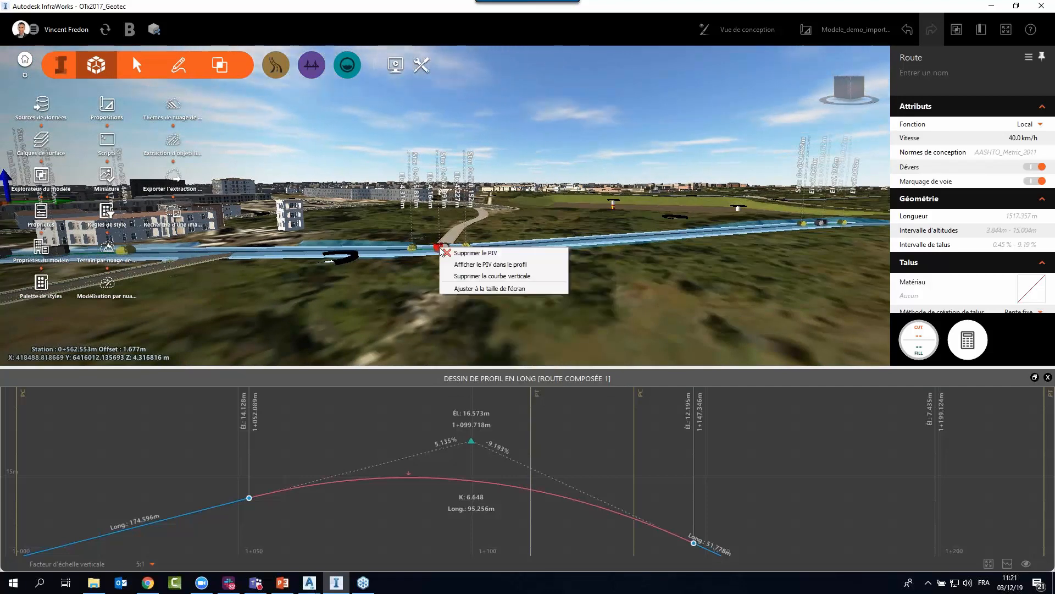
left_click(481, 265)
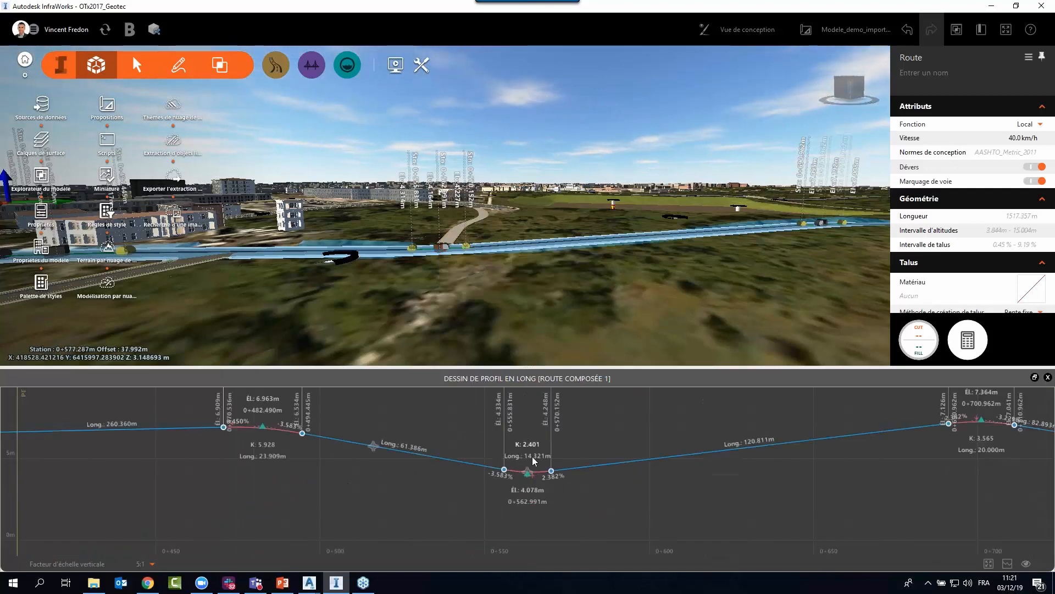
Display the road's cross-section view at station 0+570 from the longitudinal profile.
scroll(535, 462, "up", 3)
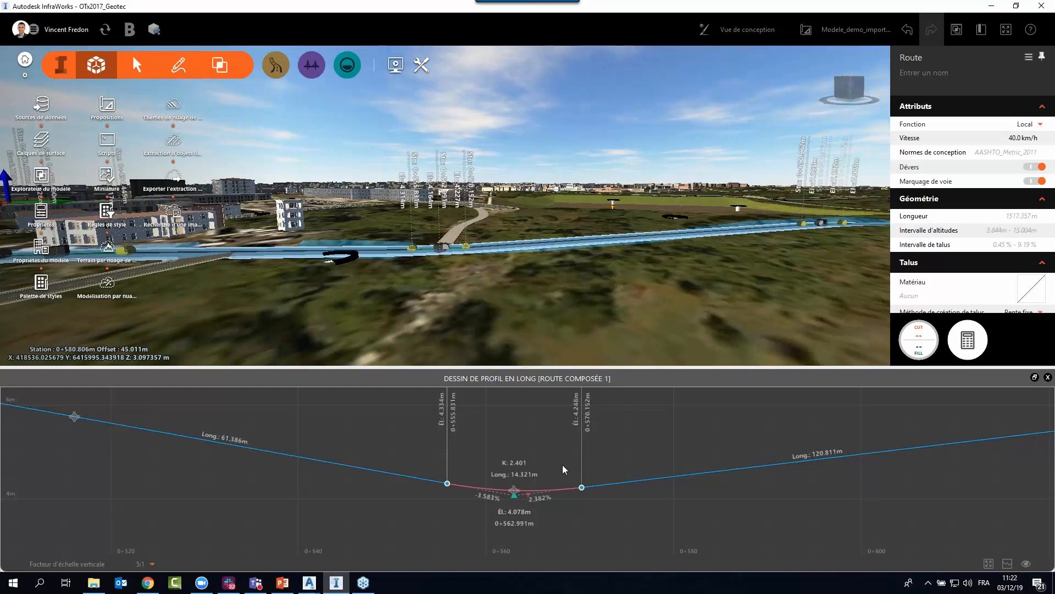
right_click(542, 446)
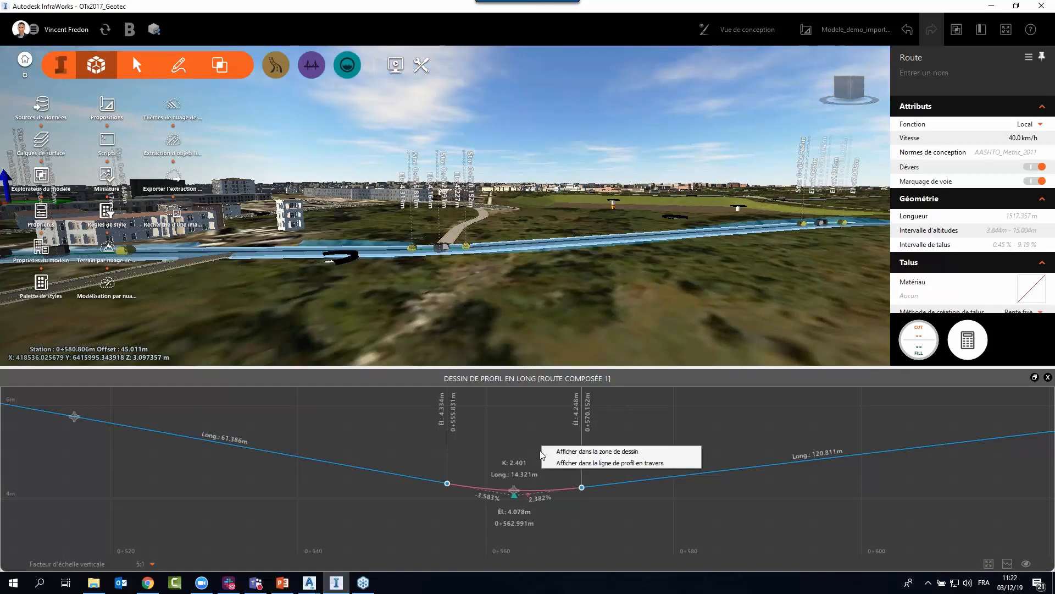
left_click(606, 463)
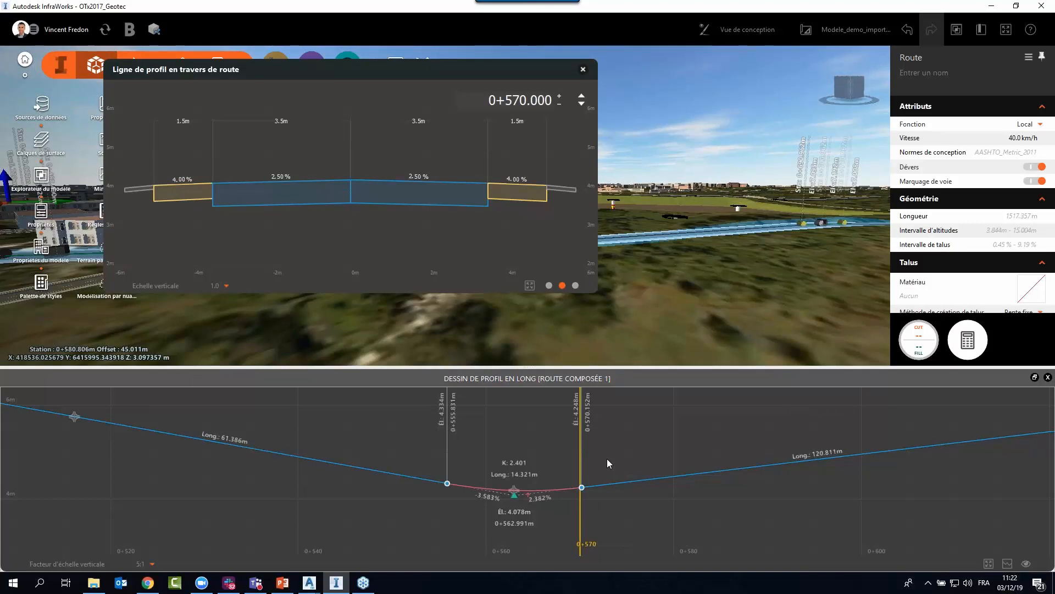
Advance the road cross-section through the superelevation stations to the start of maximum superelevation at 1+008.554.
right_click(680, 453)
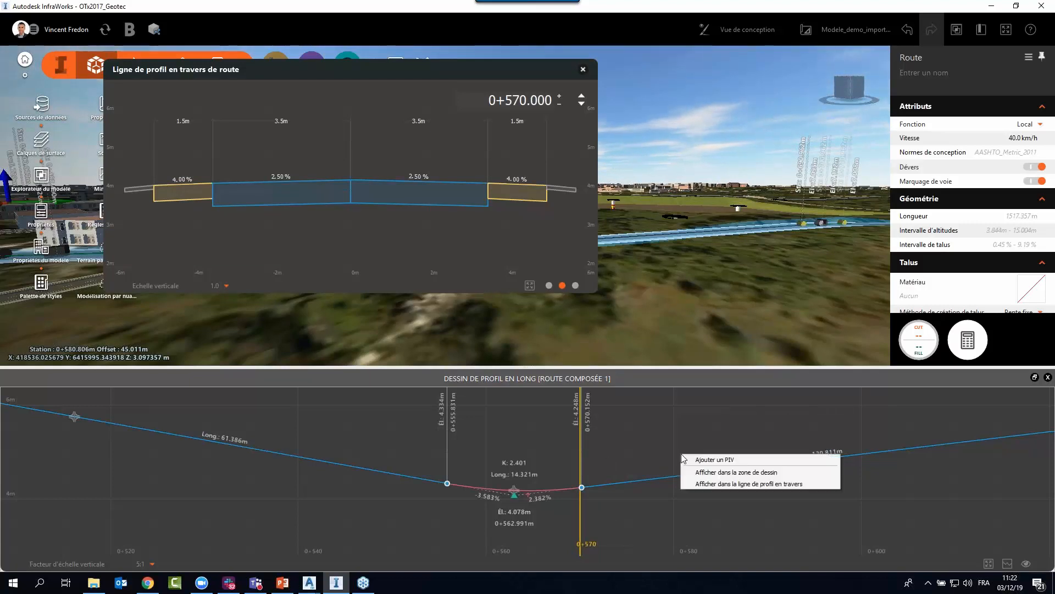
left_click(582, 97)
left_click(581, 98)
left_click(581, 97)
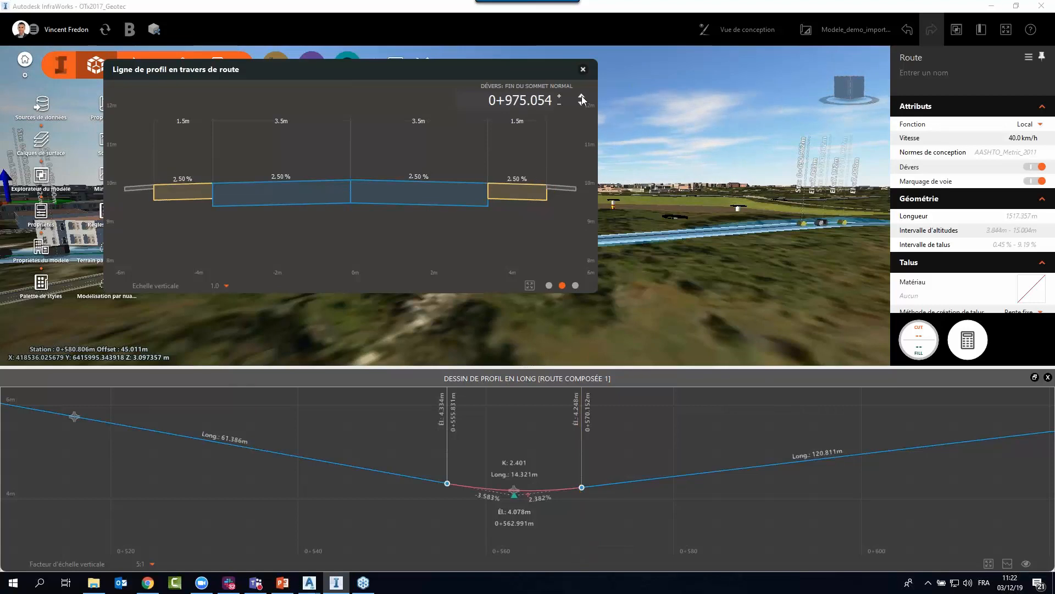
left_click(581, 97)
left_click(581, 97)
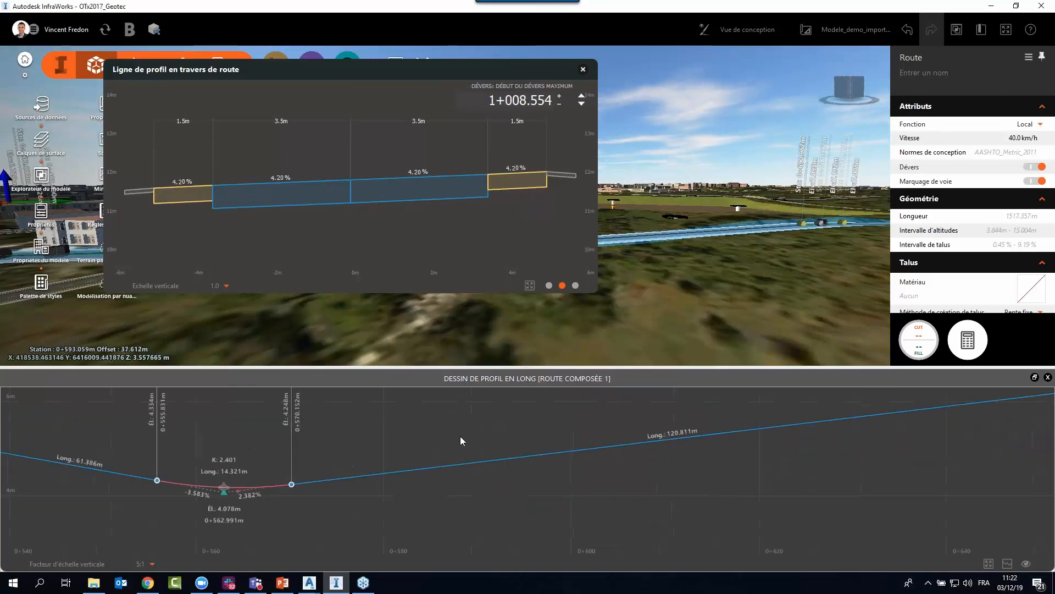
Locate the crest curve near station 0+710 in the longitudinal profile and show that location in the 3D model.
scroll(528, 480, "down", 5)
right_click(699, 473)
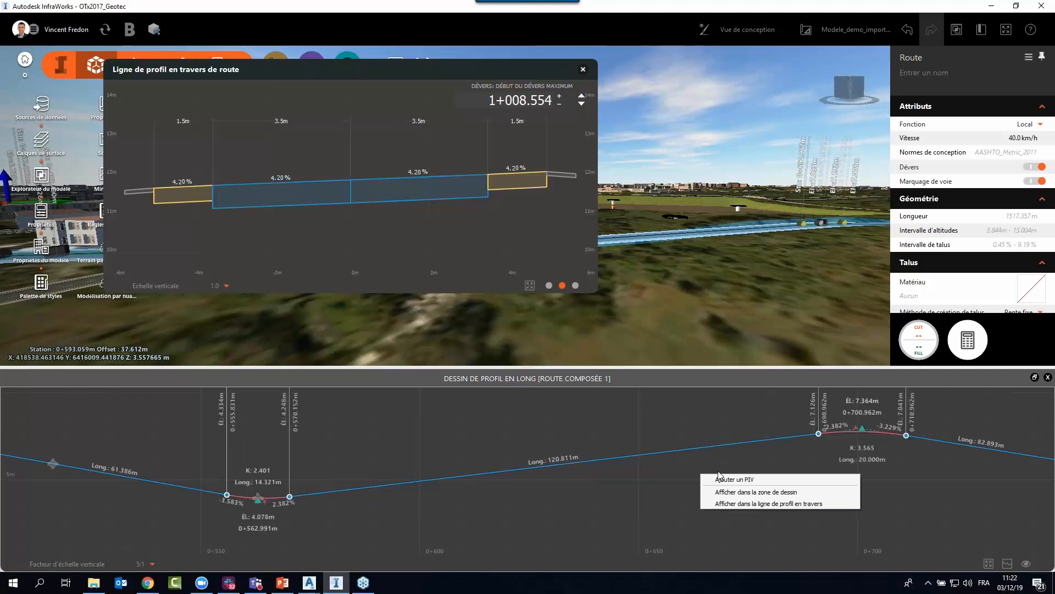
middle_click_drag(741, 458, 484, 464)
right_click(577, 457)
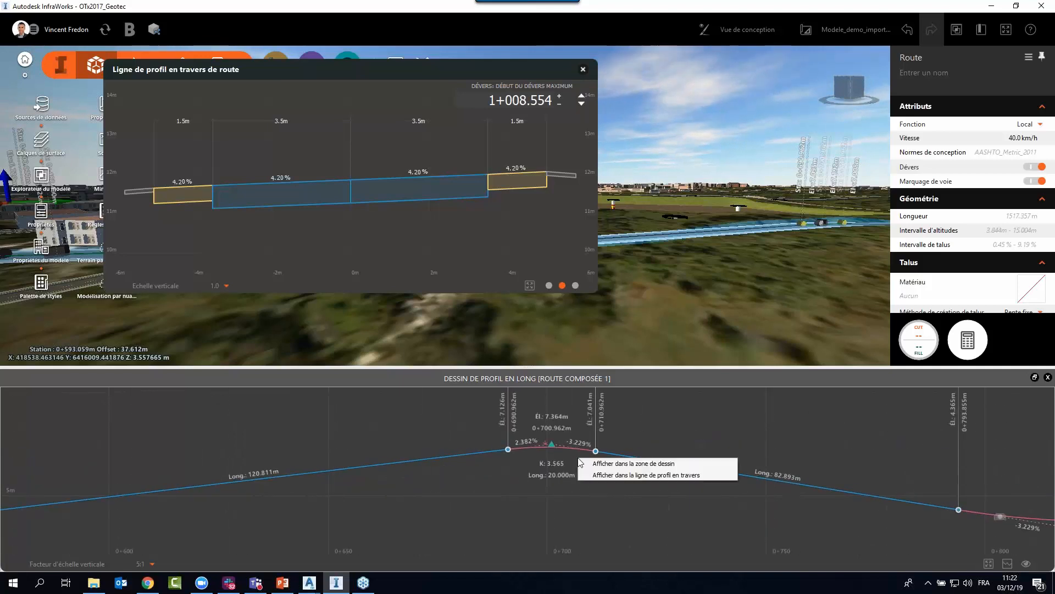
left_click(625, 467)
Display the road's cross-section at station 0+710 from the longitudinal profile and move its window aside to uncover the 3D marker.
right_click(583, 466)
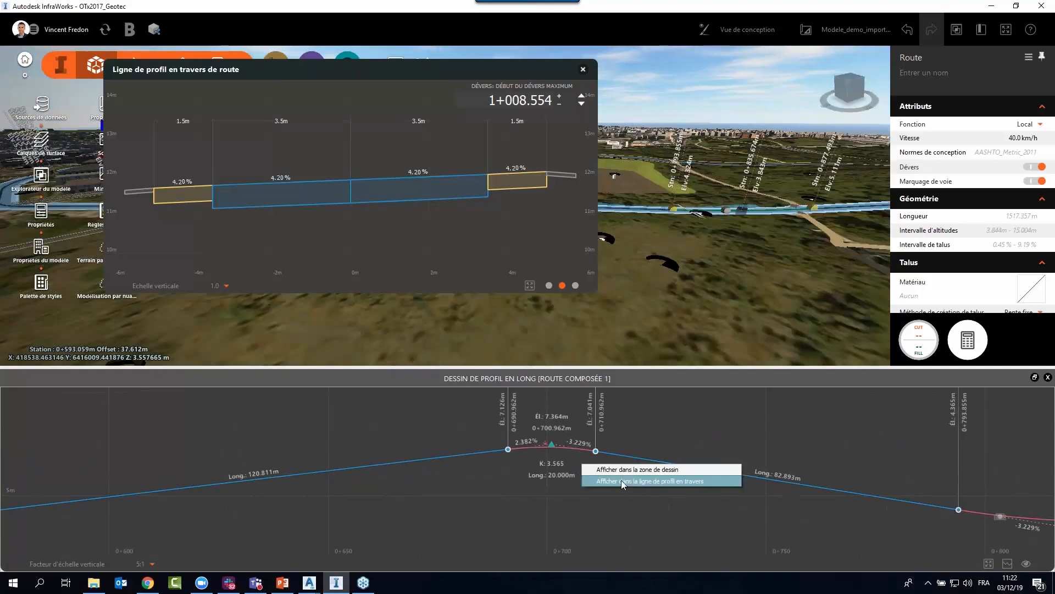
left_click(591, 481)
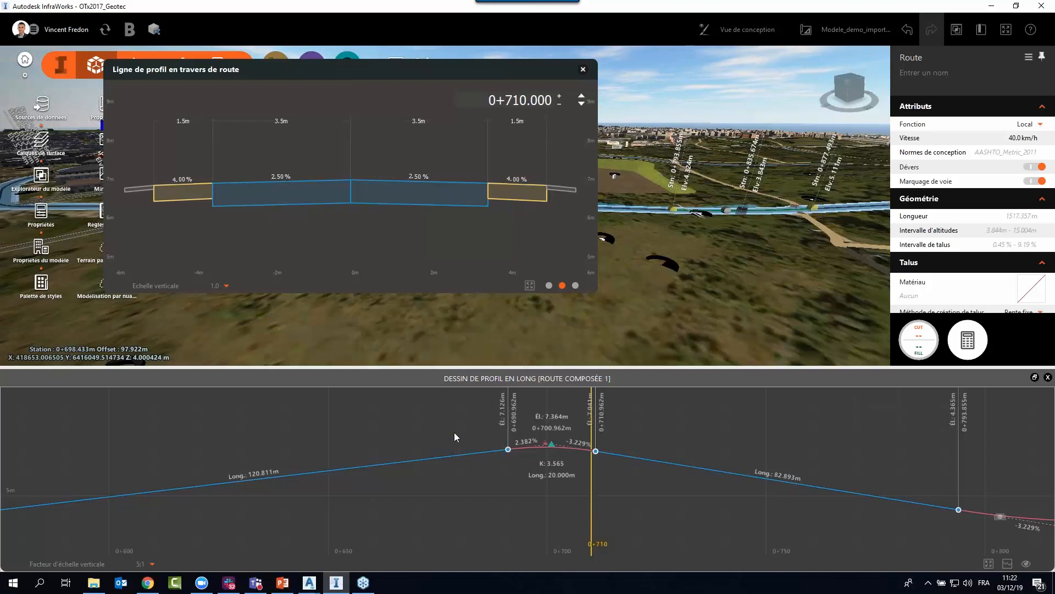
left_click_drag(472, 78, 404, 81)
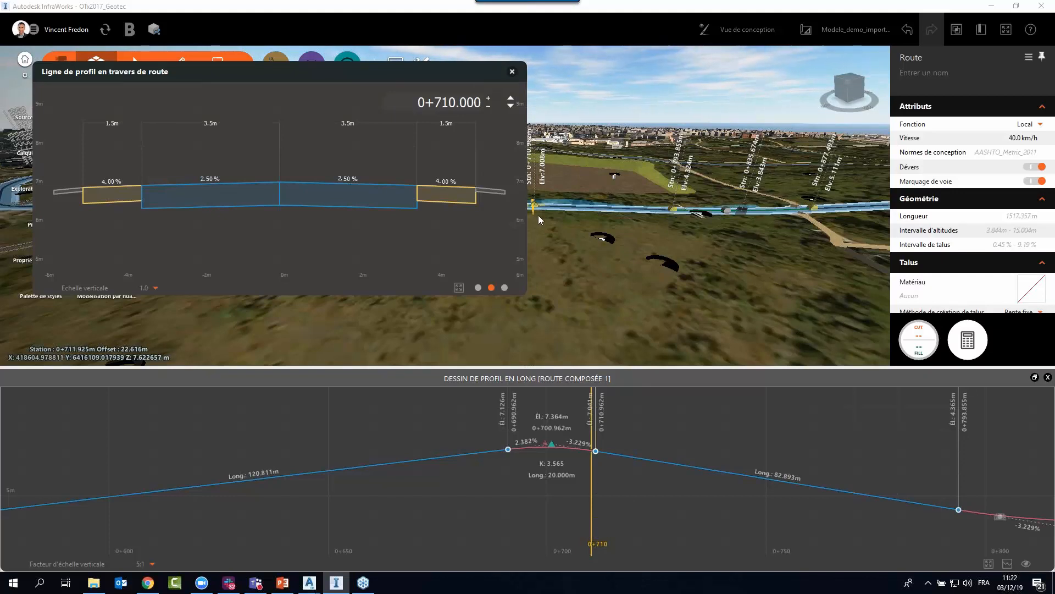
Slide the cross-section marker along the road in the 3D model to station 0+707.475, and finally to 0+710.637.
middle_click_drag(583, 266, 684, 282)
mouse_move(585, 220)
left_mouse_down()
mouse_move(655, 205)
mouse_move(576, 219)
left_mouse_up()
middle_click_drag(688, 225, 740, 212)
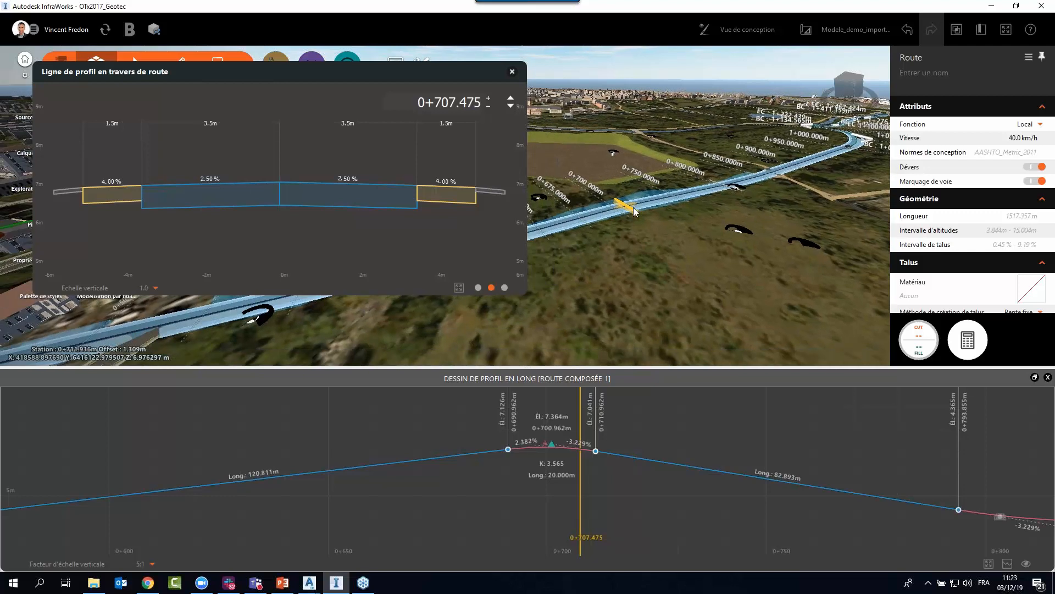
scroll(621, 217, "up", 3)
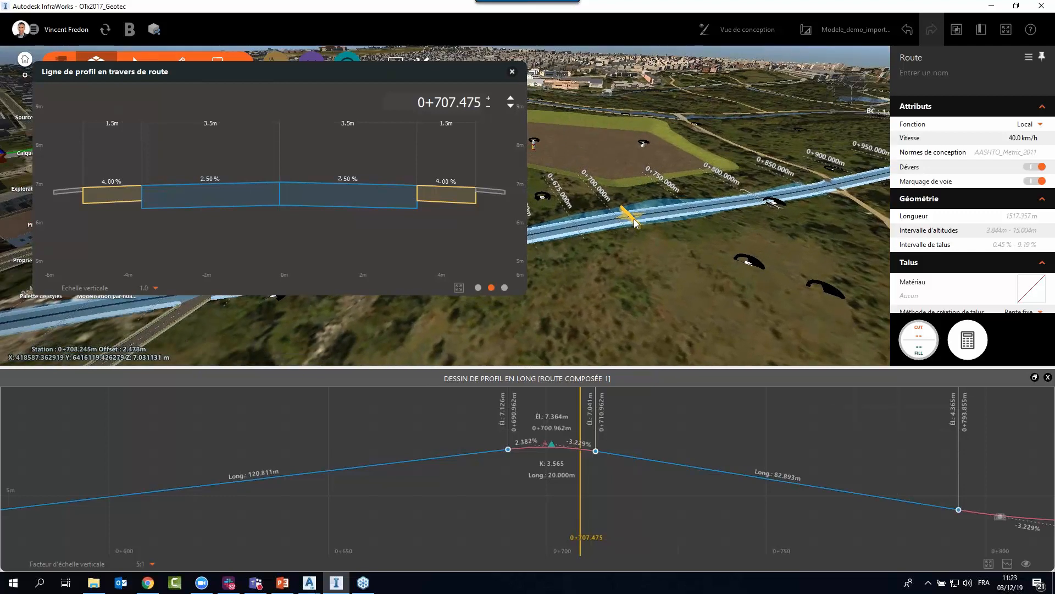
mouse_move(634, 218)
left_mouse_down()
mouse_move(555, 258)
mouse_move(642, 254)
left_mouse_up()
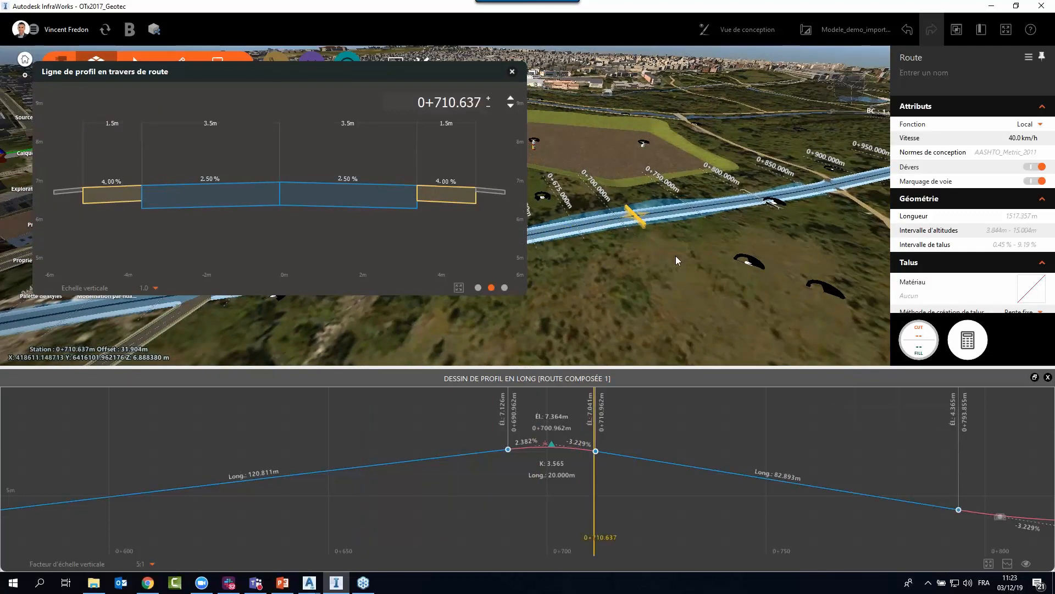
scroll(635, 307, "down", 1)
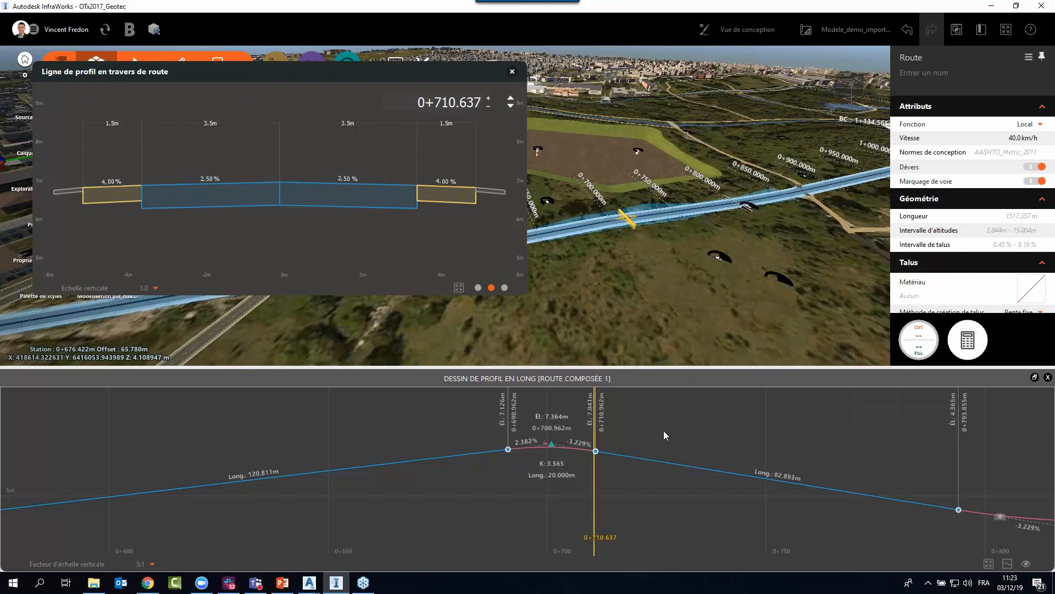
Examine the vertical curves, tangents and horizontal curve markers in the longitudinal profile from station 0+700 back to the curve near 0+200.
scroll(653, 484, "down", 1)
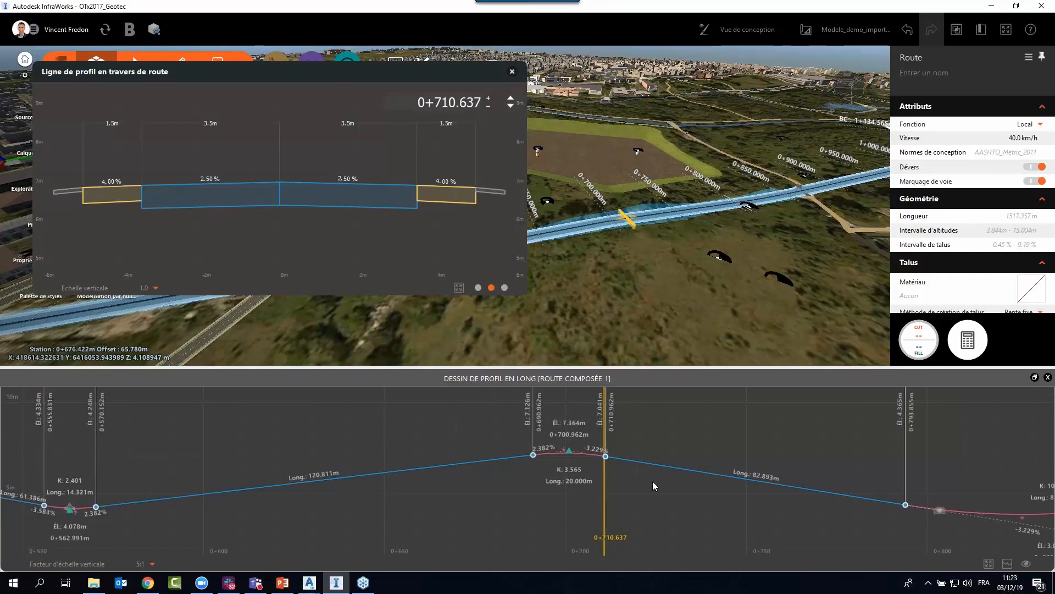
scroll(640, 481, "down", 1)
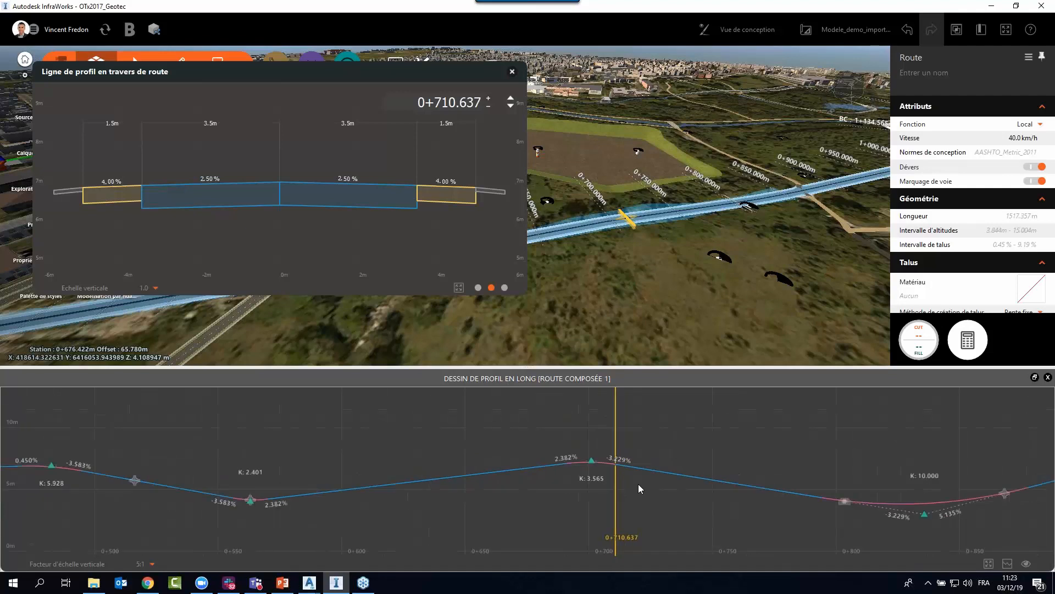
scroll(522, 497, "down", 1)
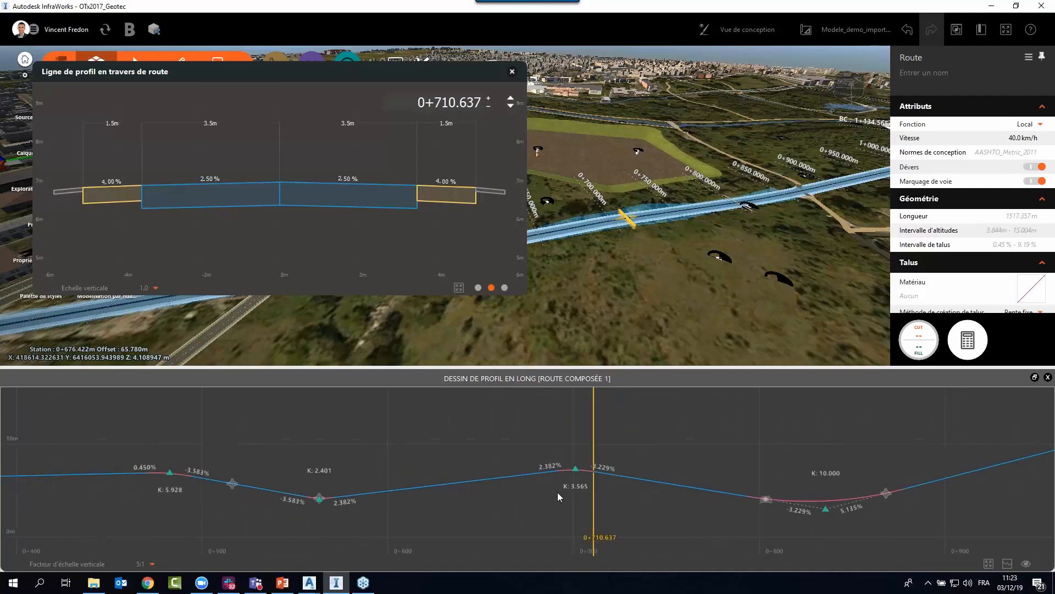
left_click_drag(331, 483, 490, 477)
scroll(410, 457, "up", 2)
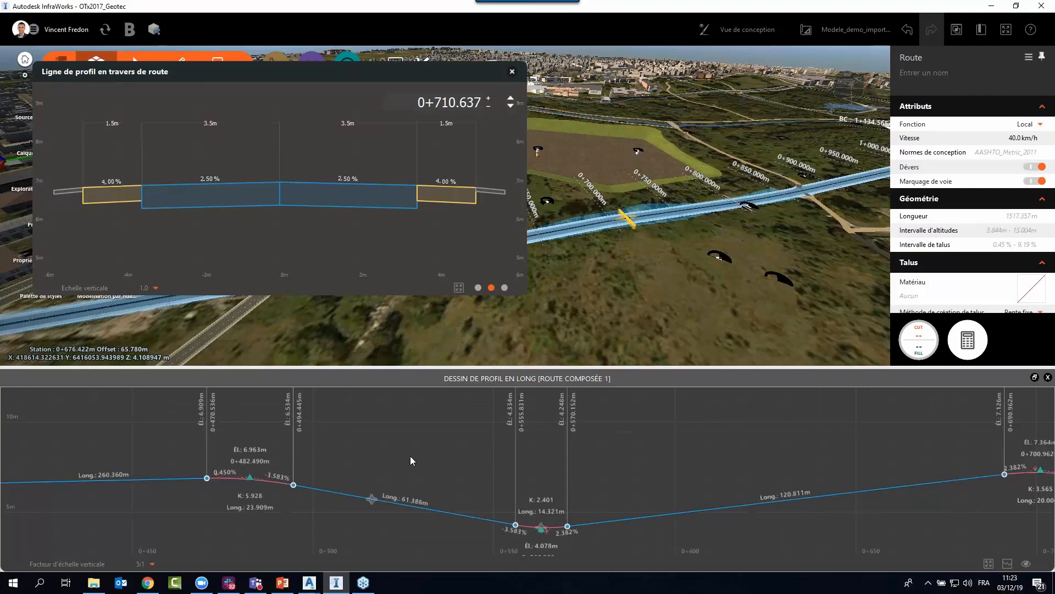
left_click_drag(387, 449, 632, 456)
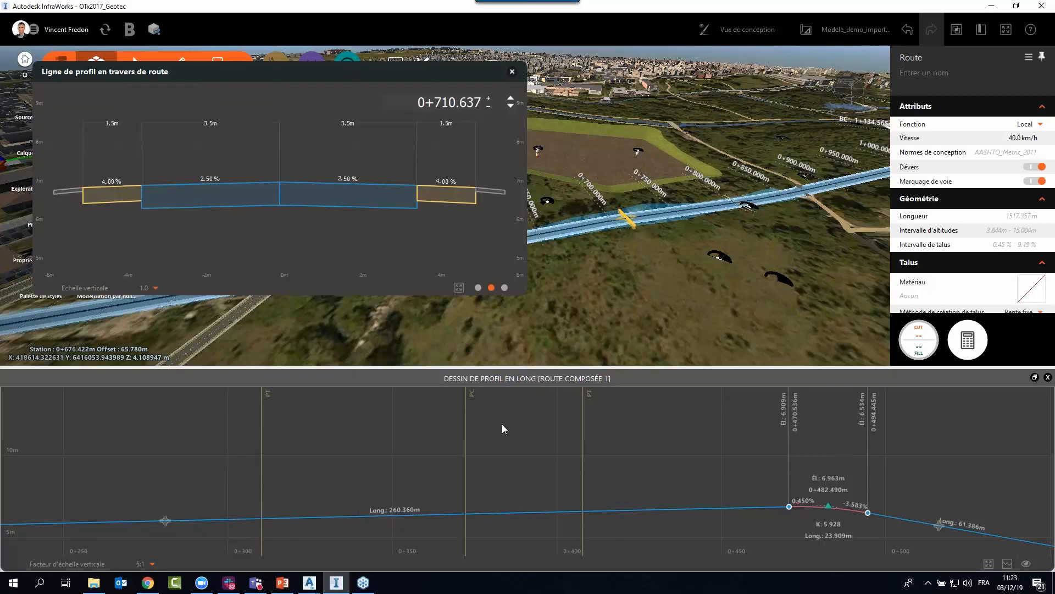
scroll(502, 424, "down", 1)
left_click_drag(404, 437, 664, 432)
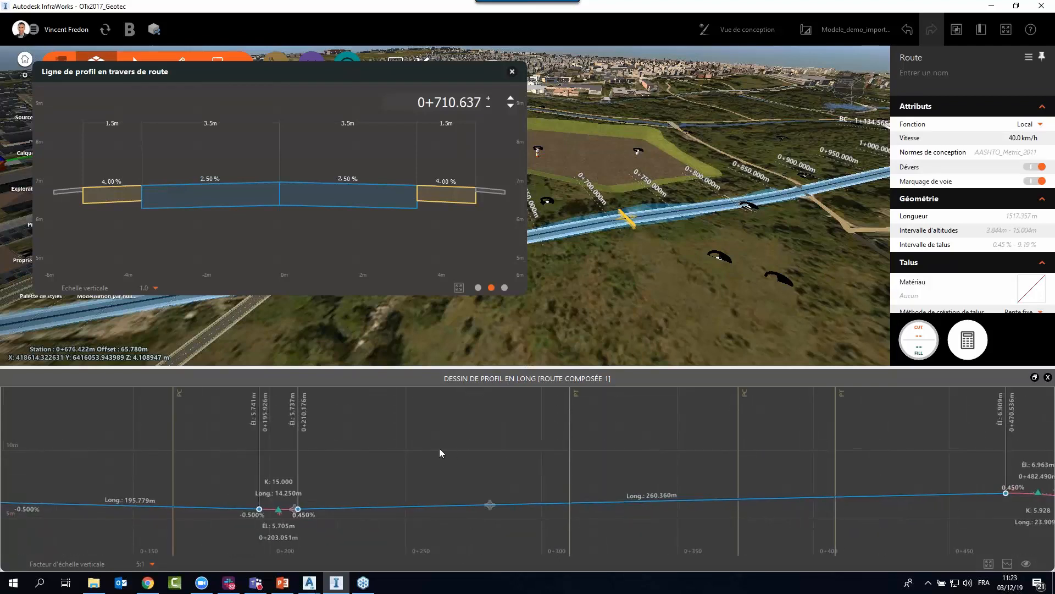
mouse_move(440, 447)
left_mouse_down()
mouse_move(533, 443)
mouse_move(459, 441)
left_mouse_up()
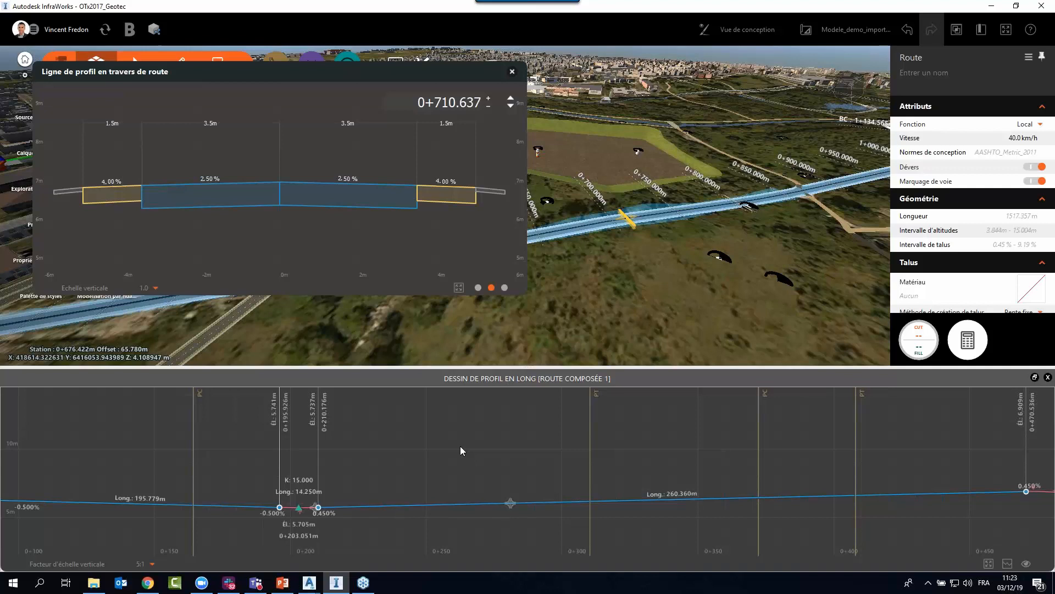
left_click_drag(476, 452, 728, 463)
left_click_drag(313, 443, 222, 418)
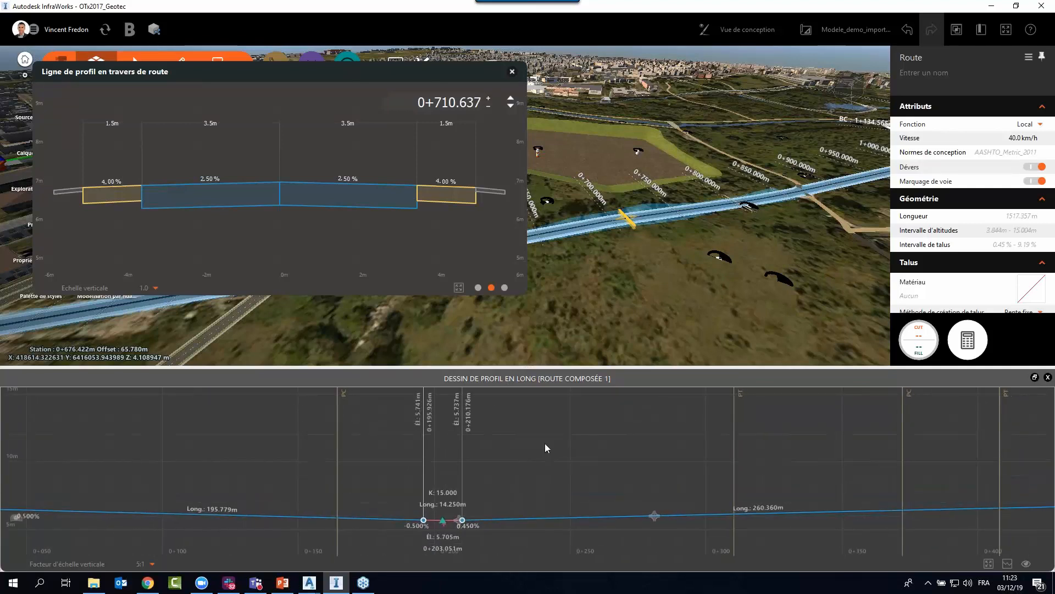
left_click_drag(545, 444, 304, 446)
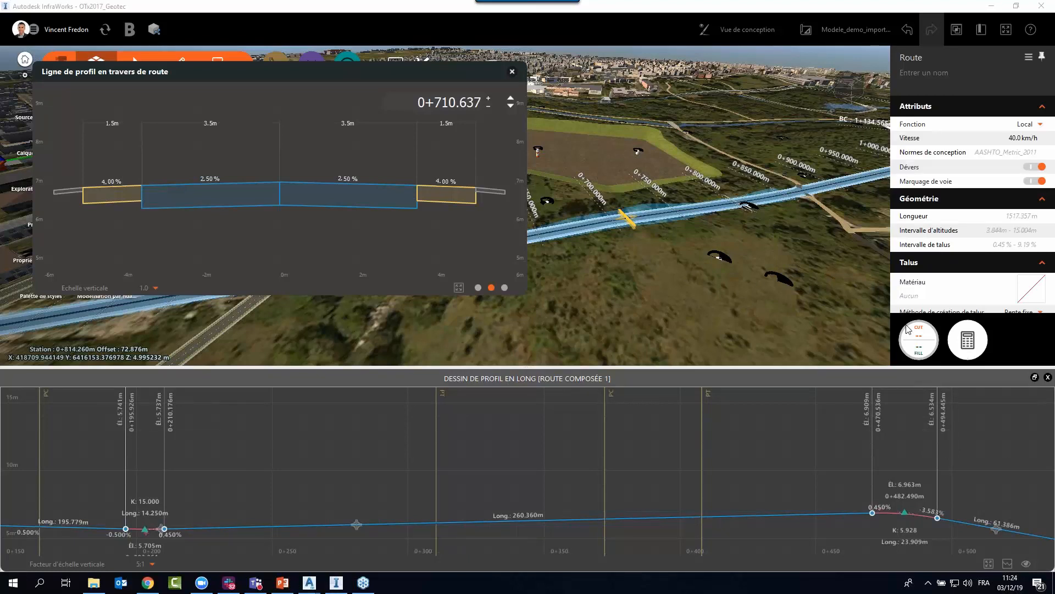
Deselect the road in the 3D model.
left_click(712, 314)
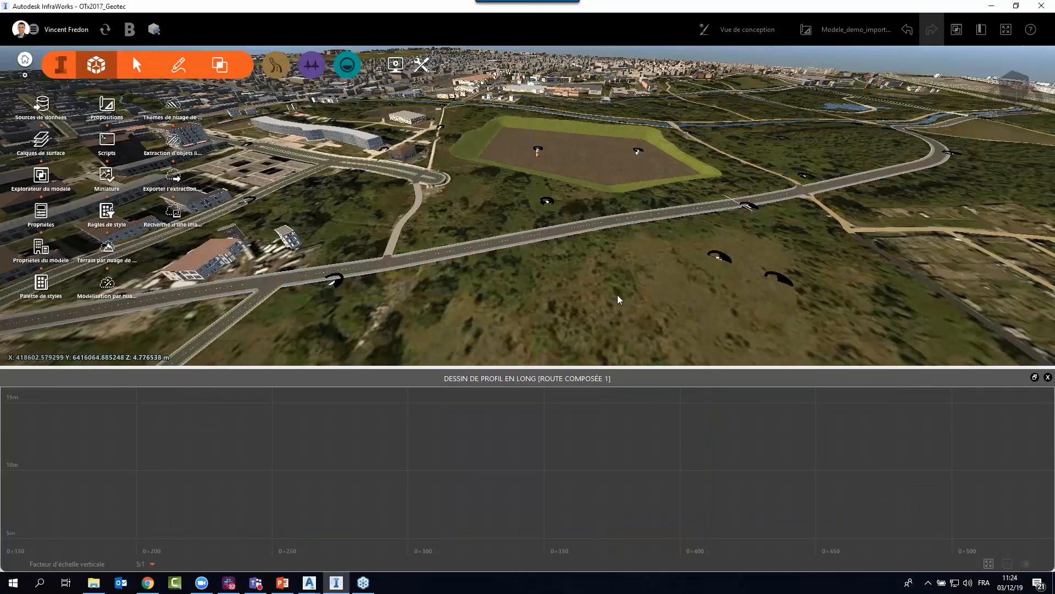
scroll(618, 295, "down", 1)
Switch to the PowerPoint presentation, start the slide show at slide 6 and advance to the "InfraWorks 2019.3 : surfaces multiples" slide.
left_click(285, 590)
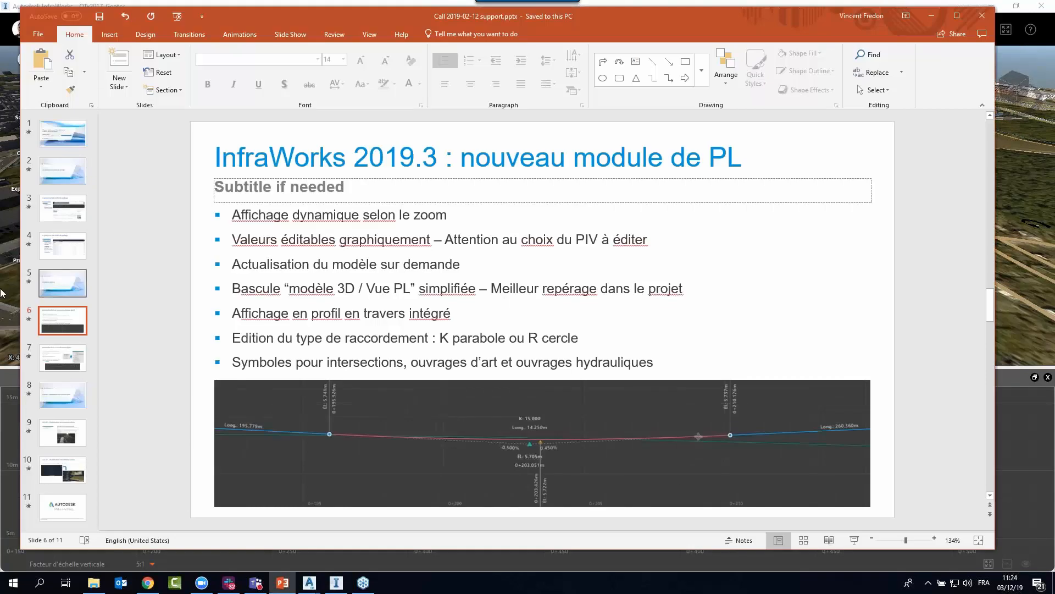
left_click(853, 540)
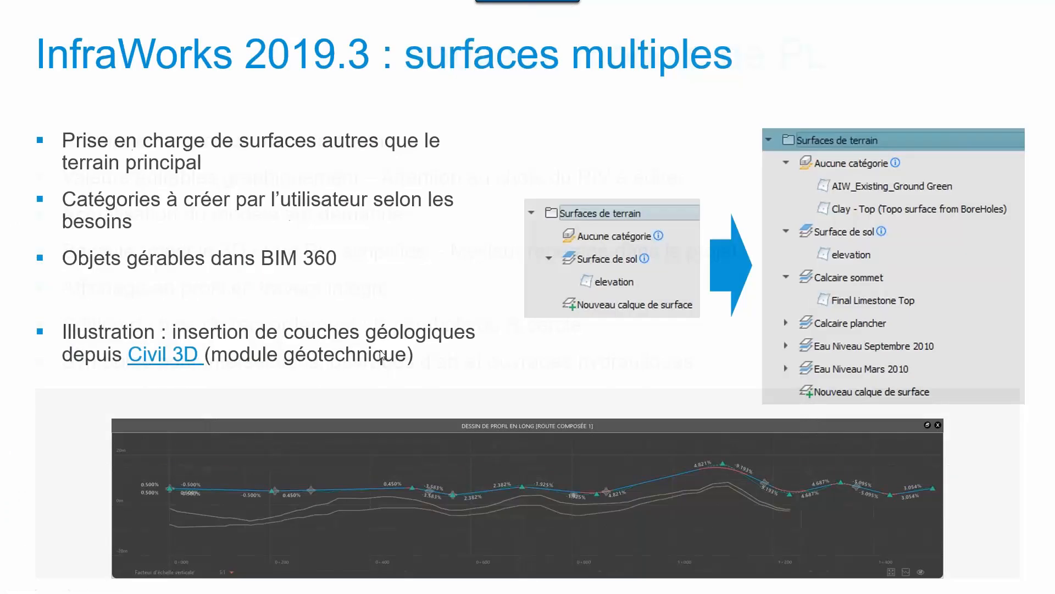
left_click(382, 354)
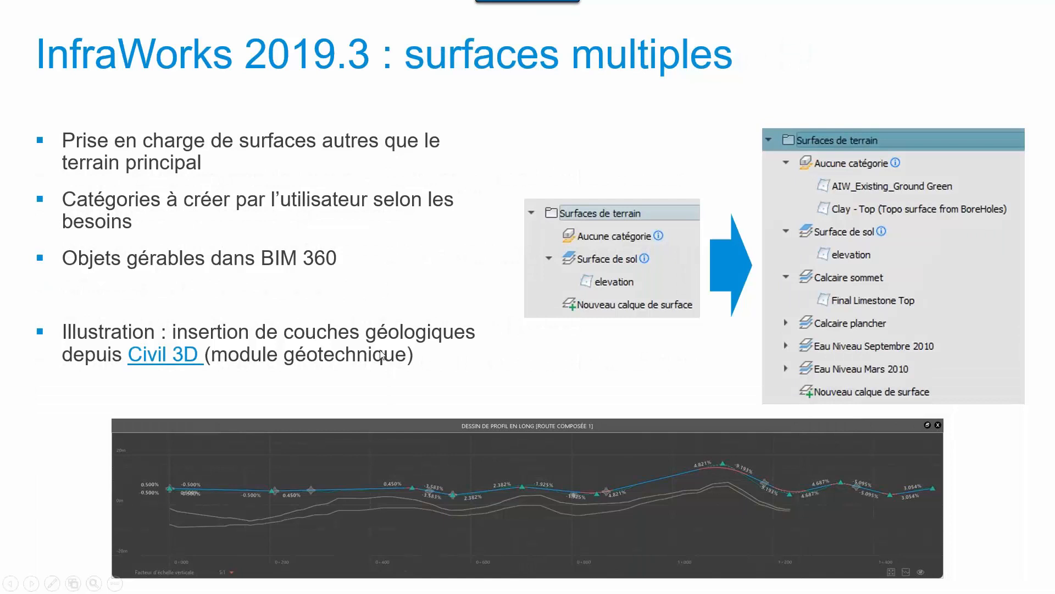
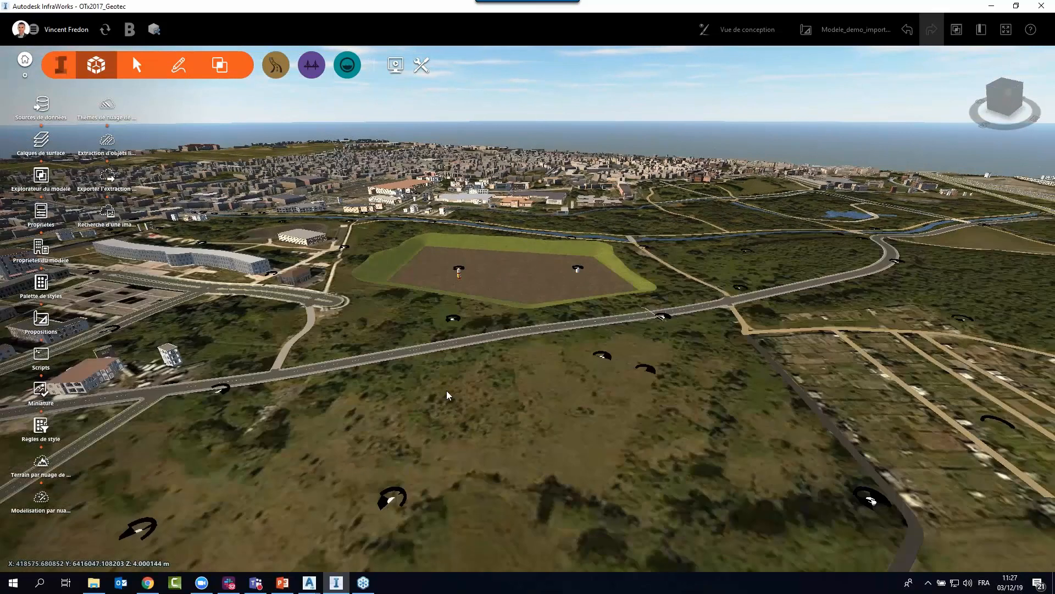
Examine the boreholes around the road and graded platform from above and below the terrain surface.
left_click_drag(446, 394, 520, 434)
left_click_drag(484, 465, 513, 452)
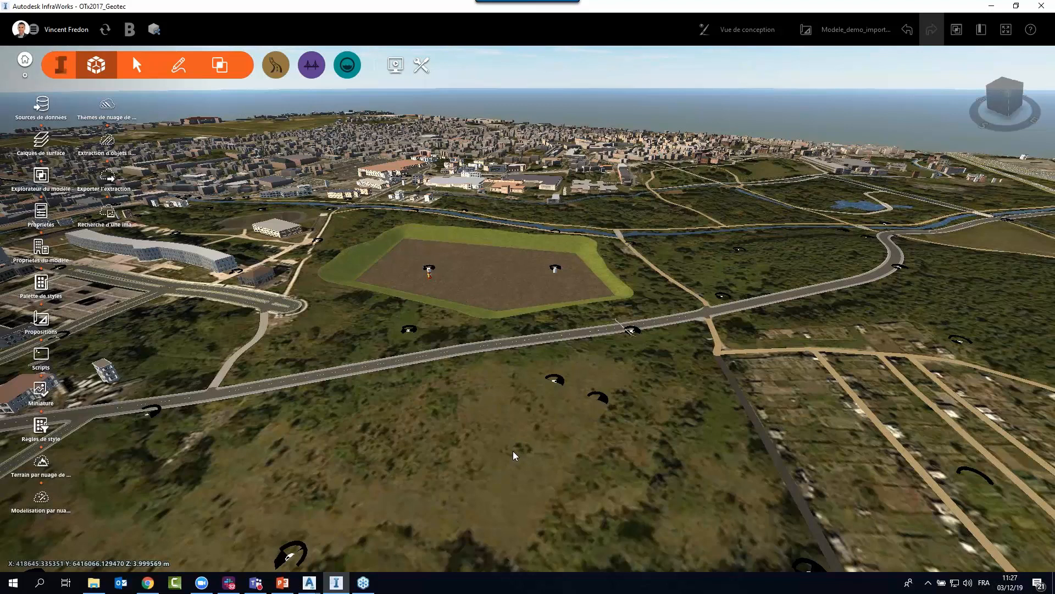
left_click_drag(504, 424, 507, 339)
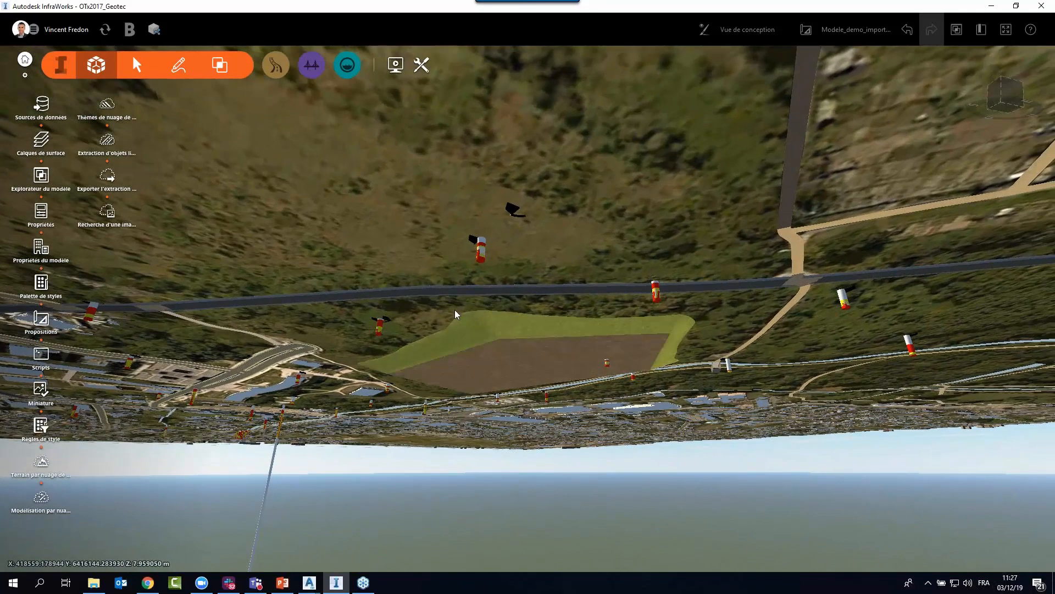
left_click_drag(457, 308, 496, 289)
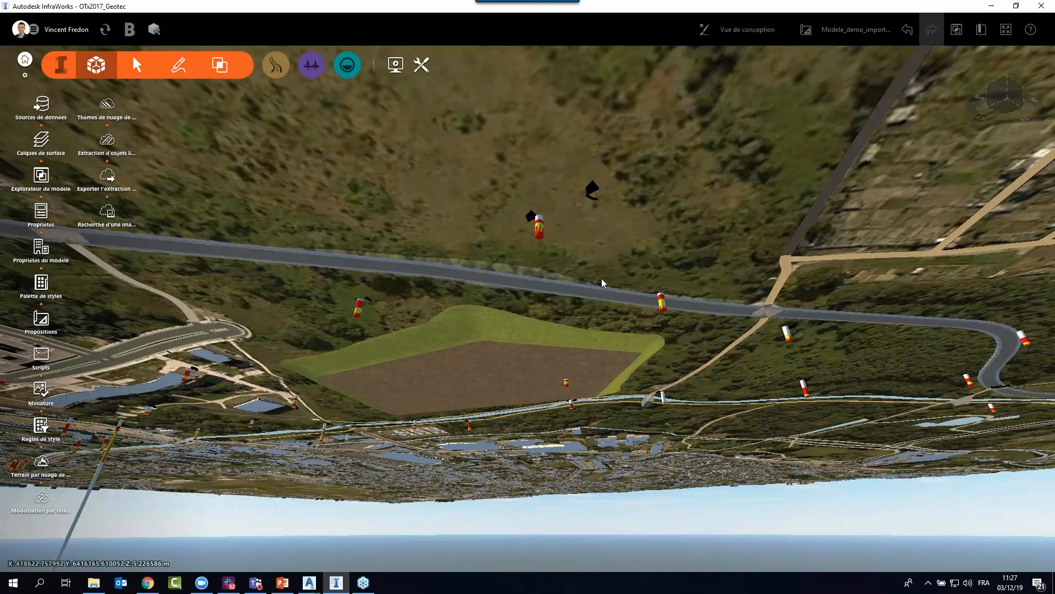
left_click_drag(642, 219, 523, 384)
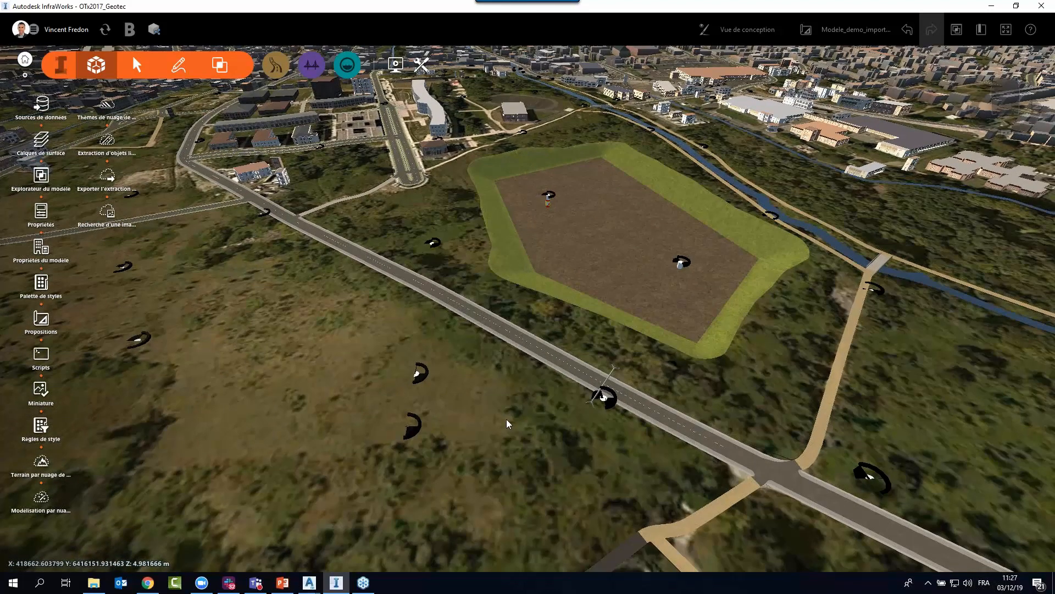
left_click_drag(507, 420, 519, 420)
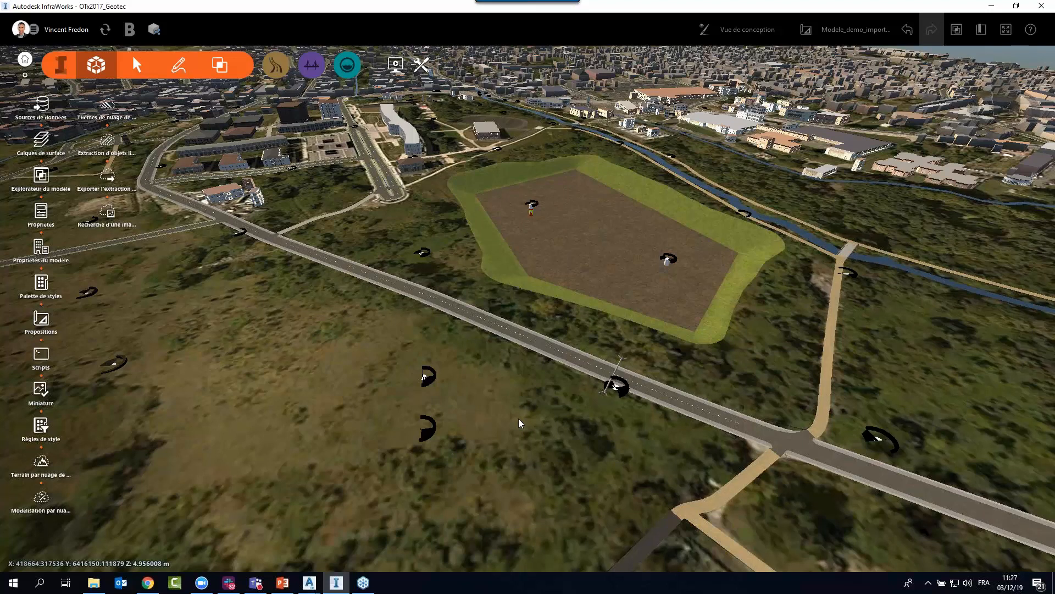
left_click_drag(517, 431, 532, 417)
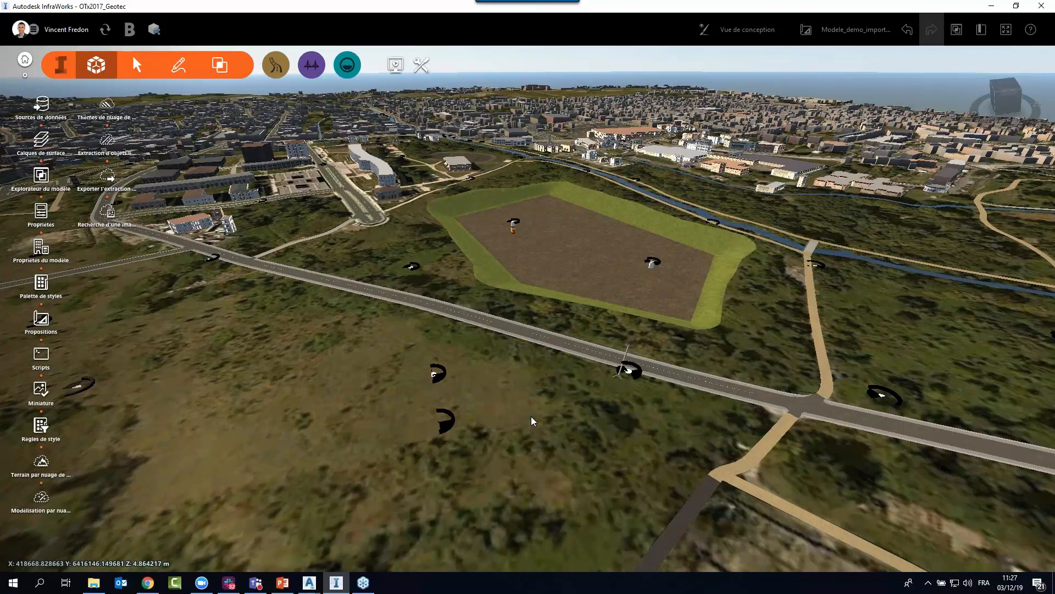
scroll(536, 410, "down", 2)
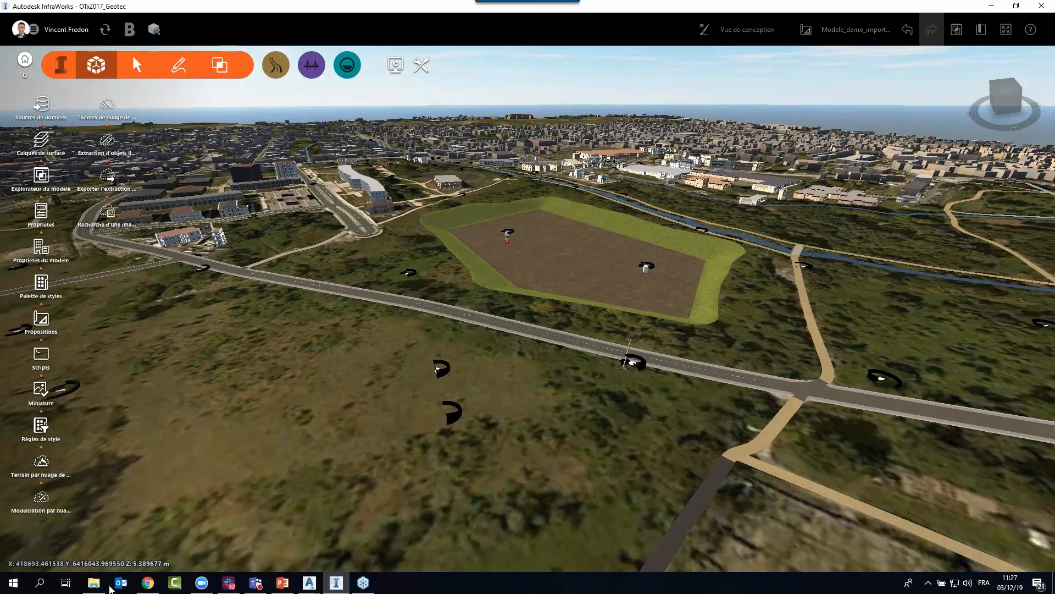
Switch to the Dessin1 drawing in Civil 3D, start opening a drawing from the Desktop and enlarge the file selection dialog.
left_click(310, 582)
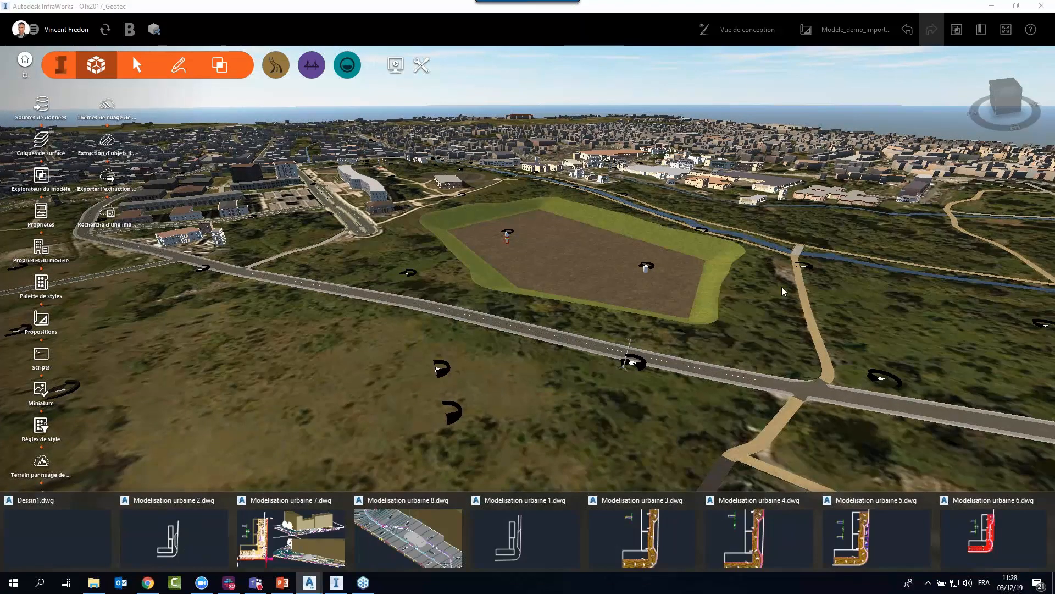
left_click(46, 533)
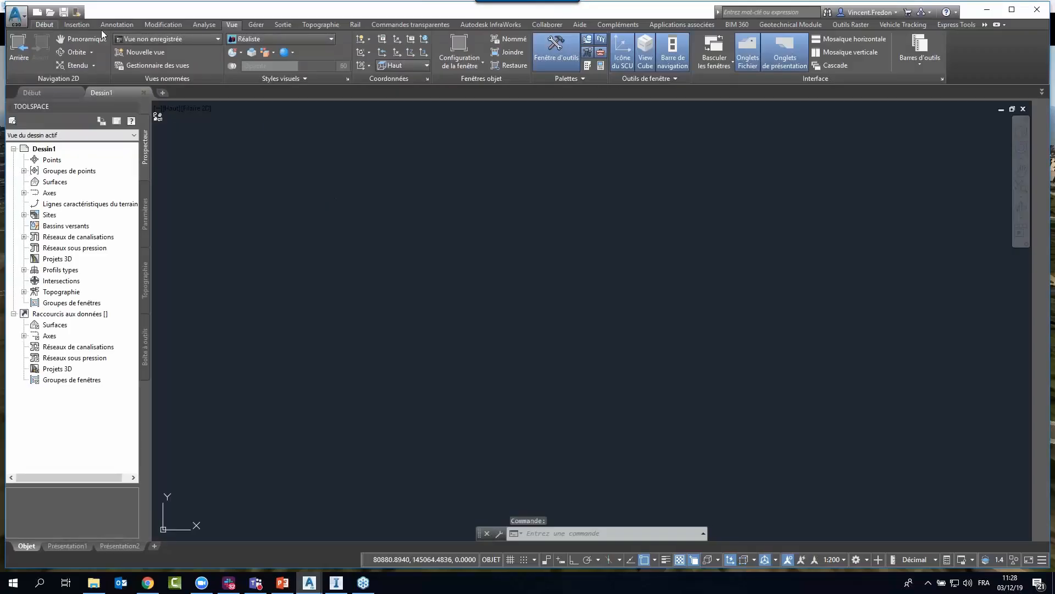
left_click(50, 12)
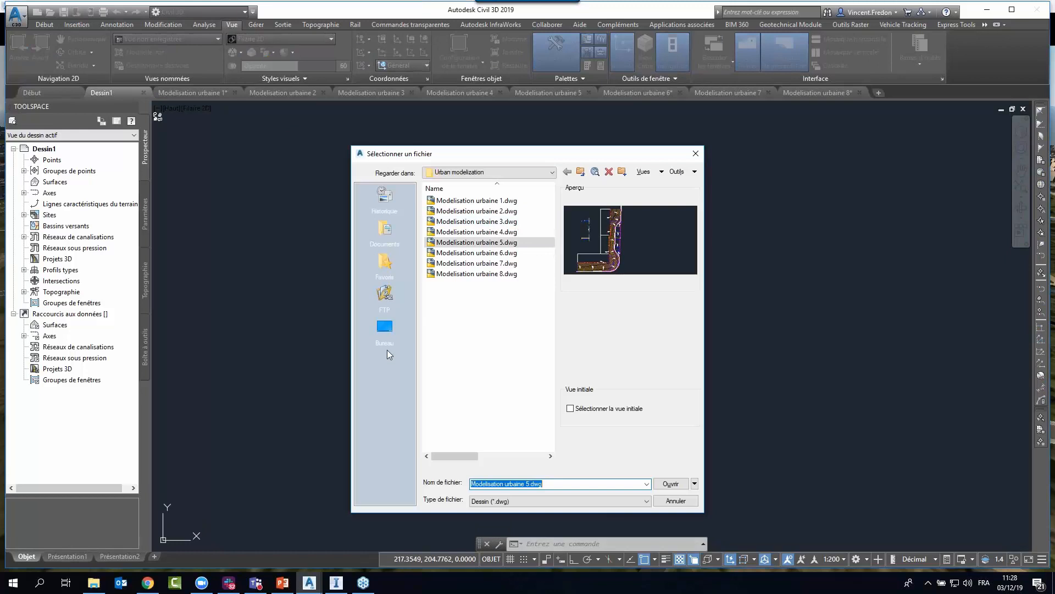
left_click(385, 327)
left_click_drag(549, 158, 437, 150)
left_click_drag(589, 508, 757, 496)
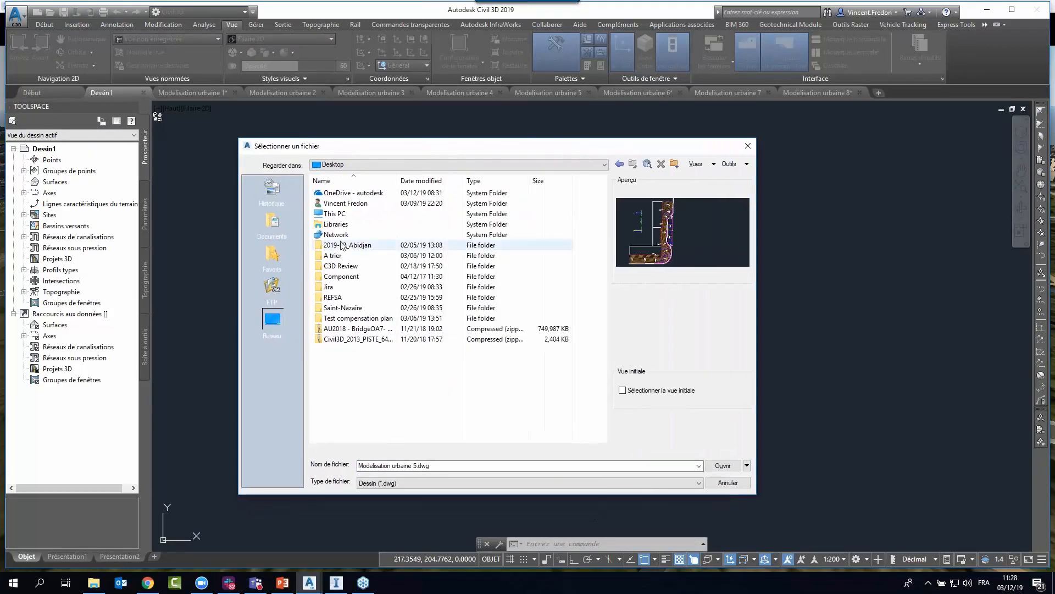
Browse from OneDrive - autodesk to the FY20 folder, checking its User group infra subfolder.
double_click(352, 193)
double_click(352, 193)
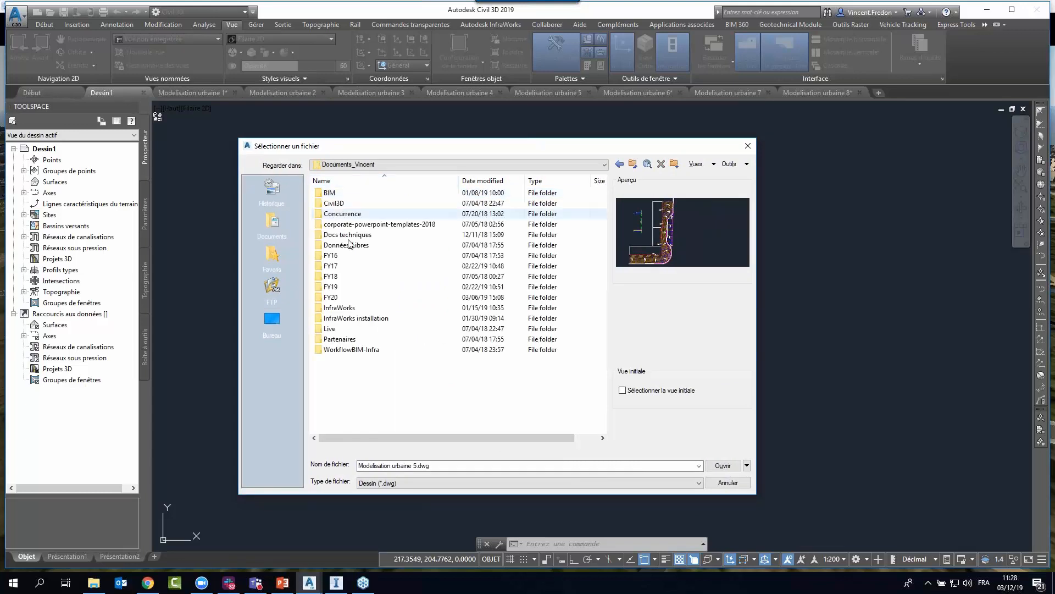
double_click(335, 297)
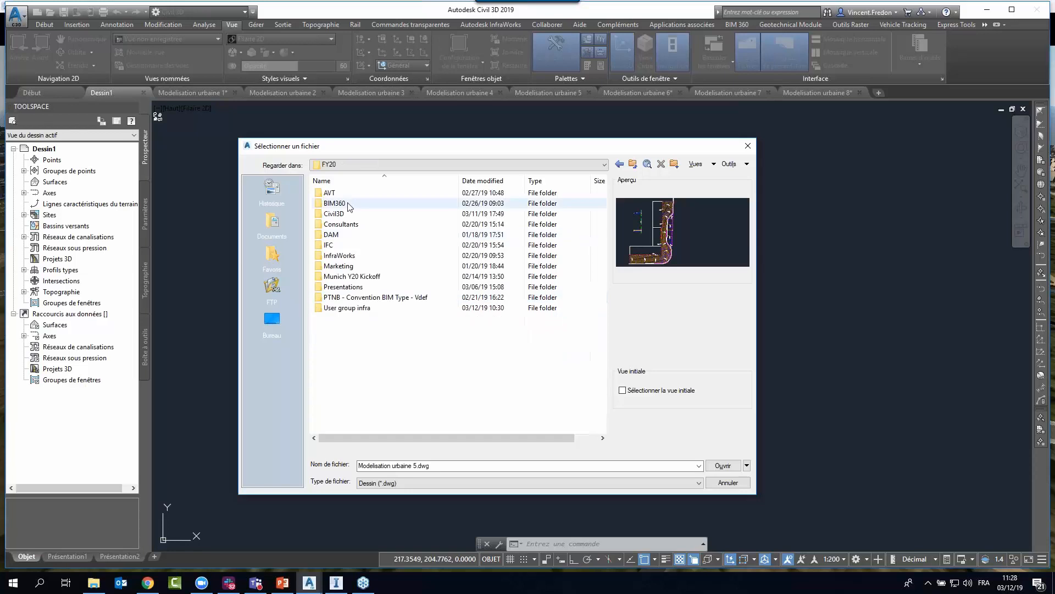
double_click(343, 314)
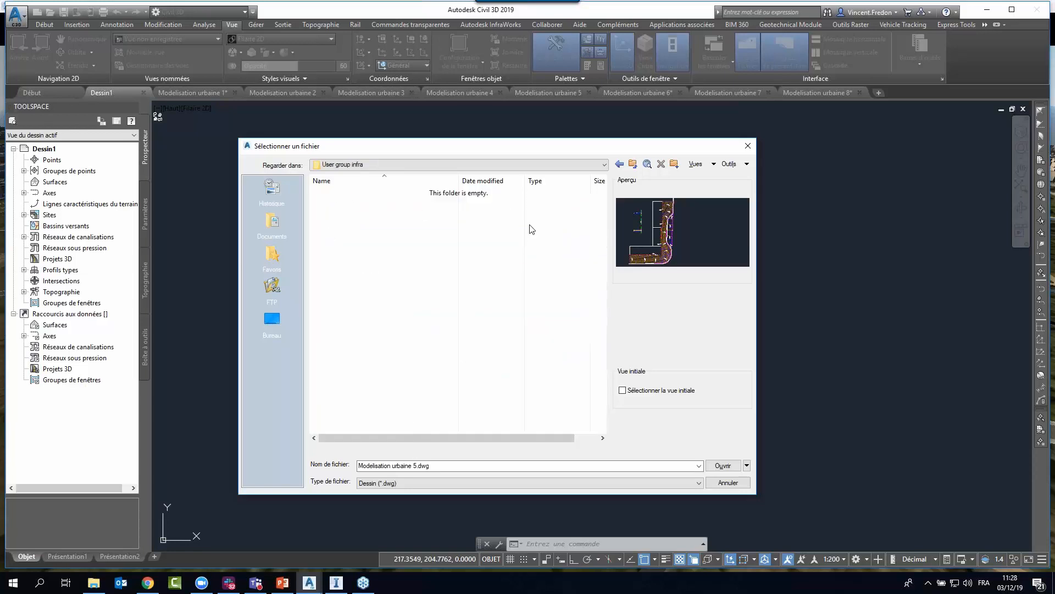
left_click(633, 164)
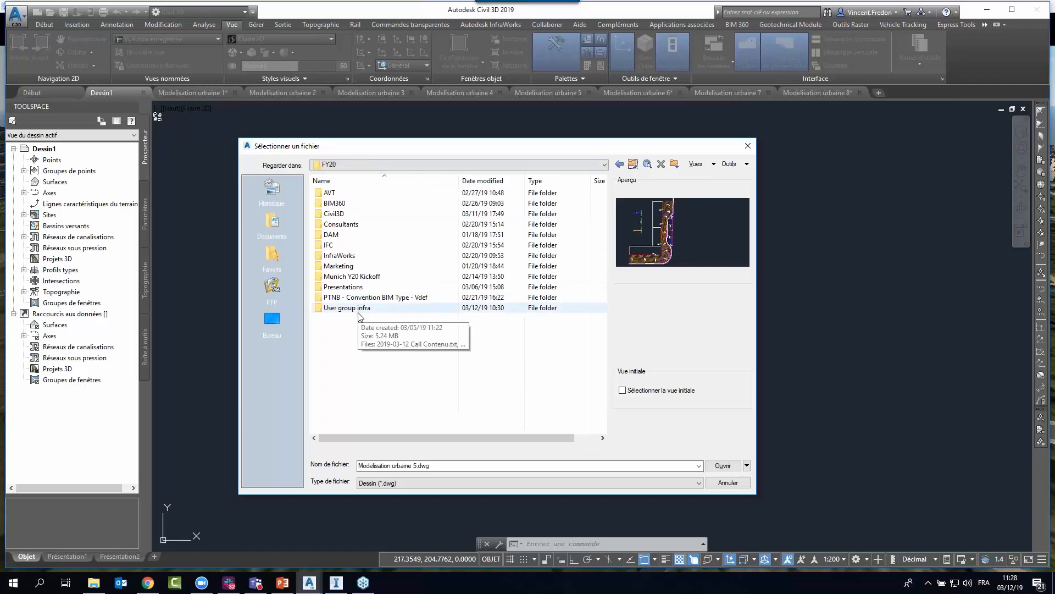
Open Geol-Layer.dwg from the Multiple terrain layers folder under InfraWorks and 2019.3.
double_click(343, 256)
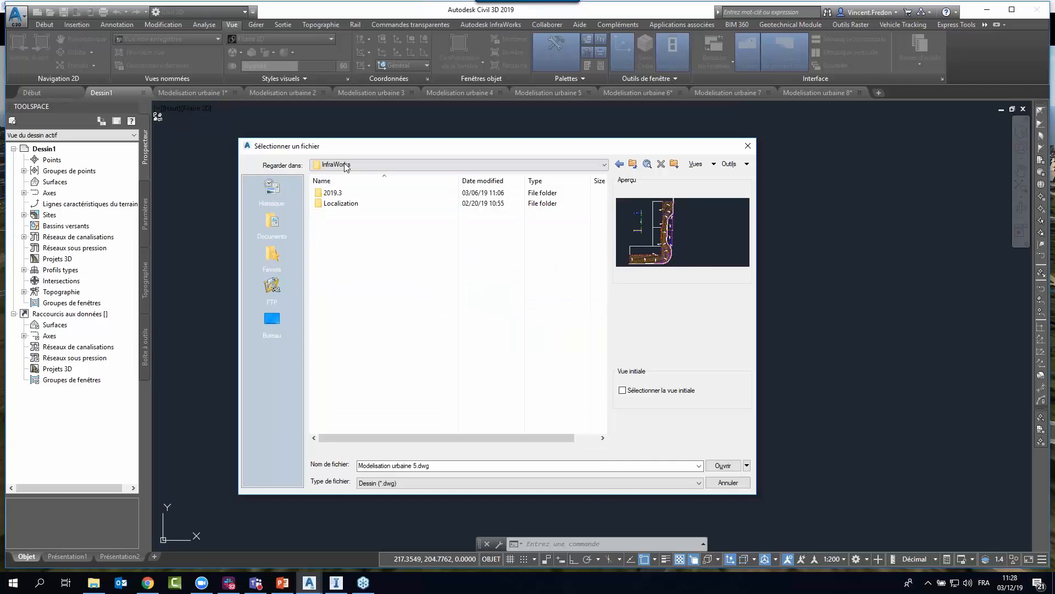
double_click(333, 193)
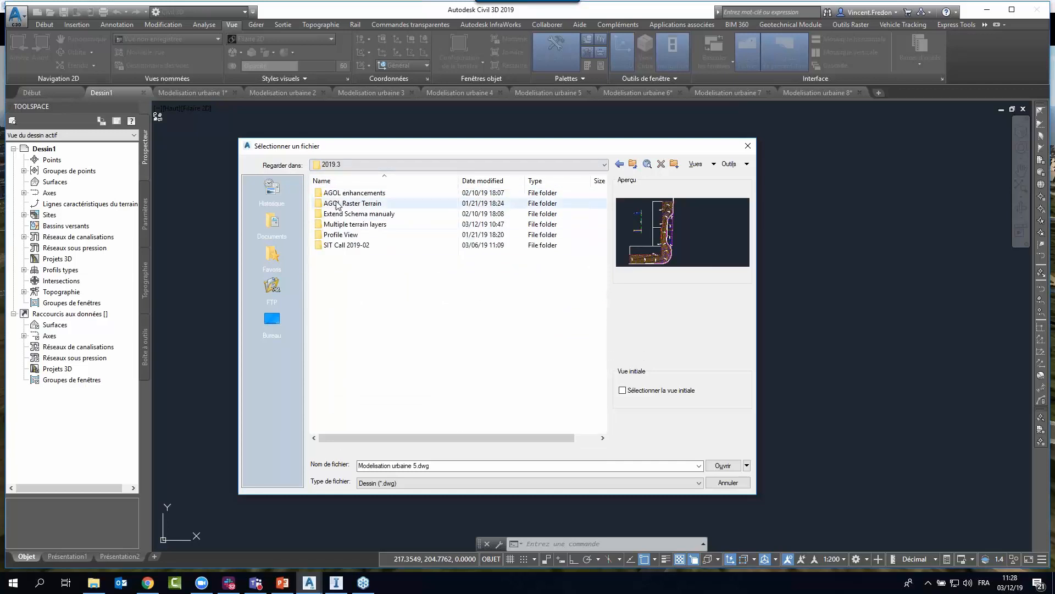
double_click(348, 224)
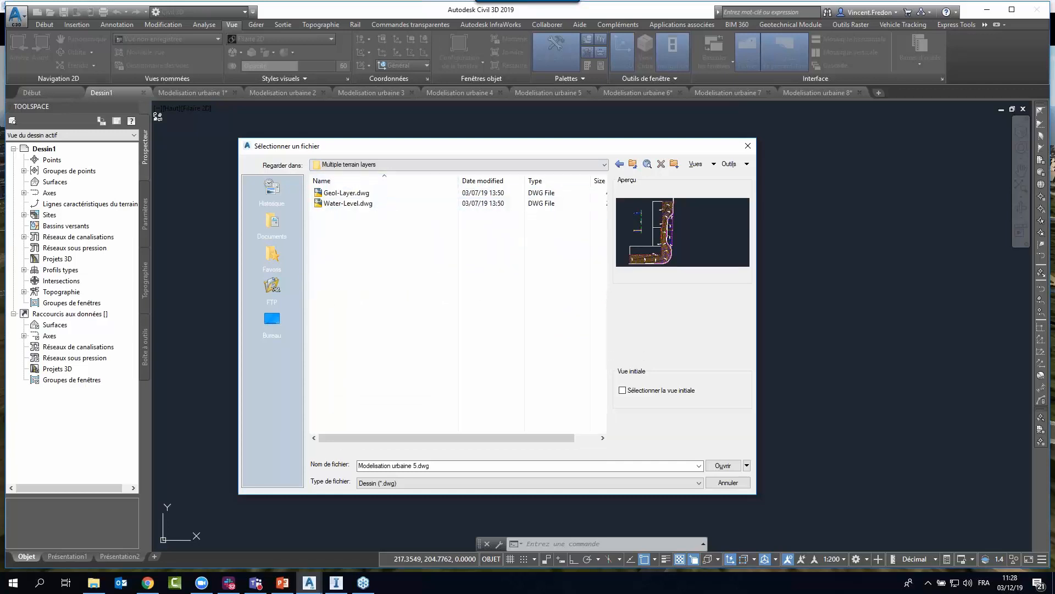
left_click(344, 194)
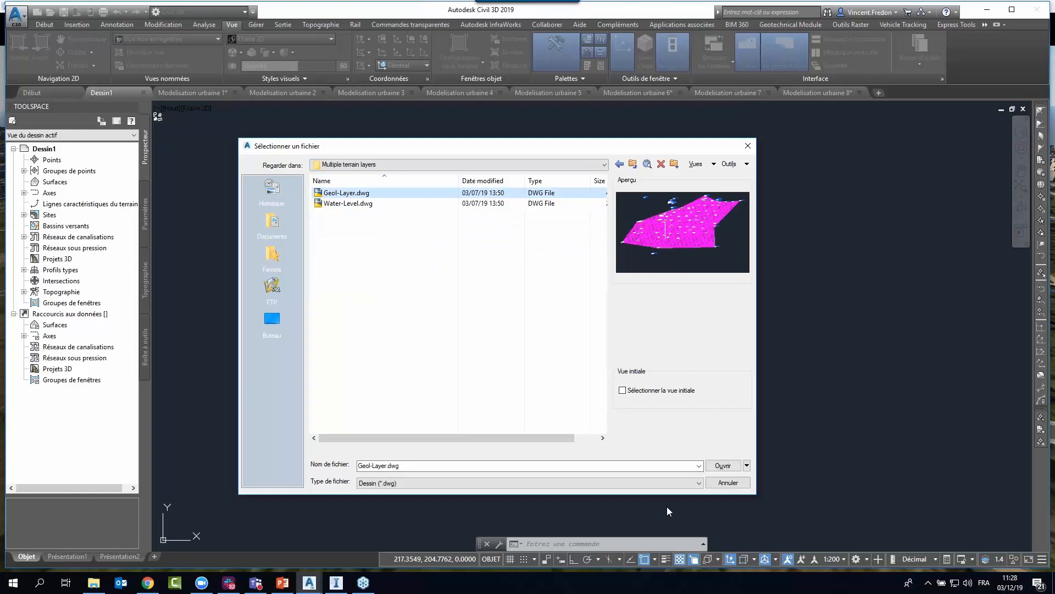
left_click(723, 466)
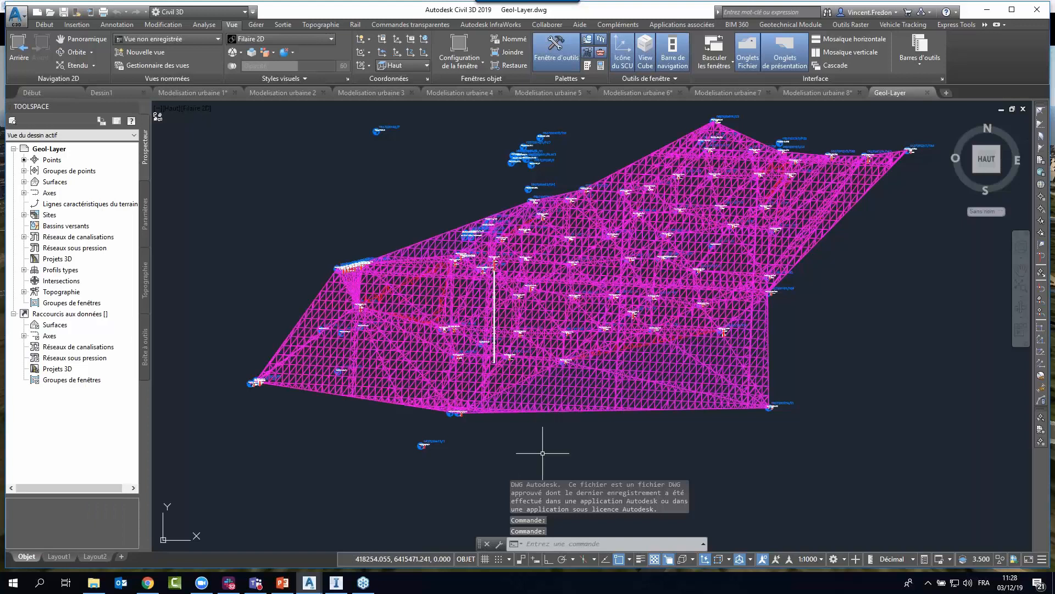
Expand the Geol-Layer drawing's surfaces to review them, and close the drawing.
left_click(24, 182)
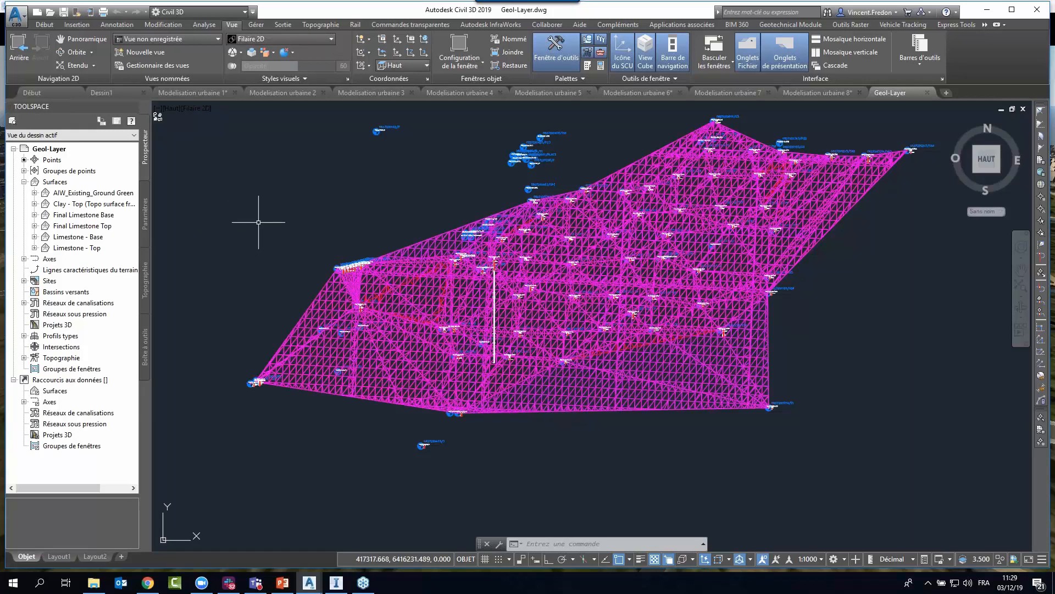
left_click(16, 16)
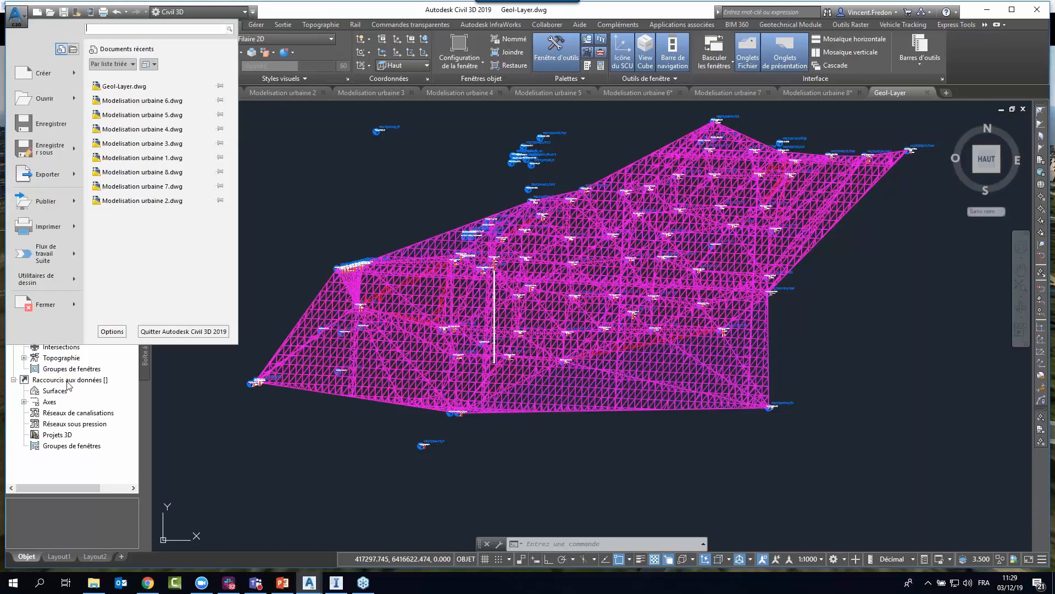
left_click(604, 402)
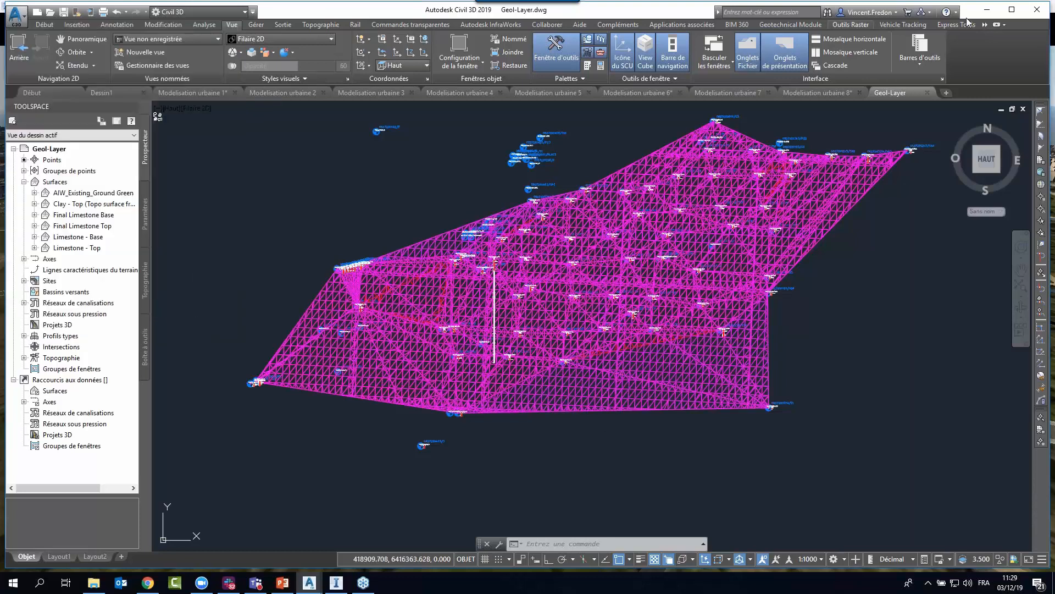
left_click(990, 11)
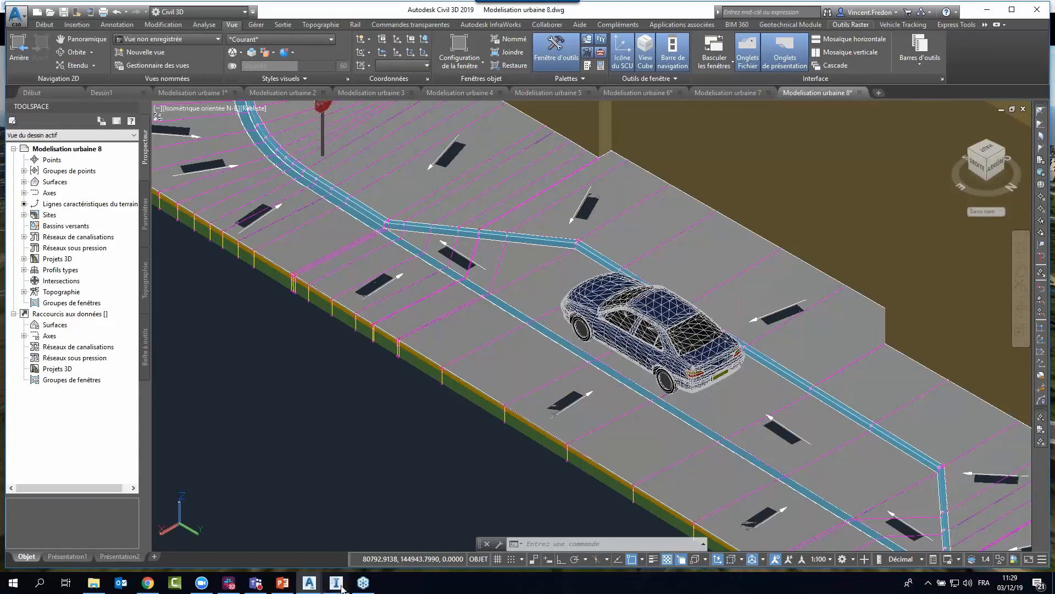
Switch back to InfraWorks, display the model's data sources and choose the Modele_demo_import proposal.
left_click(337, 582)
left_click_drag(519, 435, 576, 440)
middle_click_drag(577, 418, 496, 380)
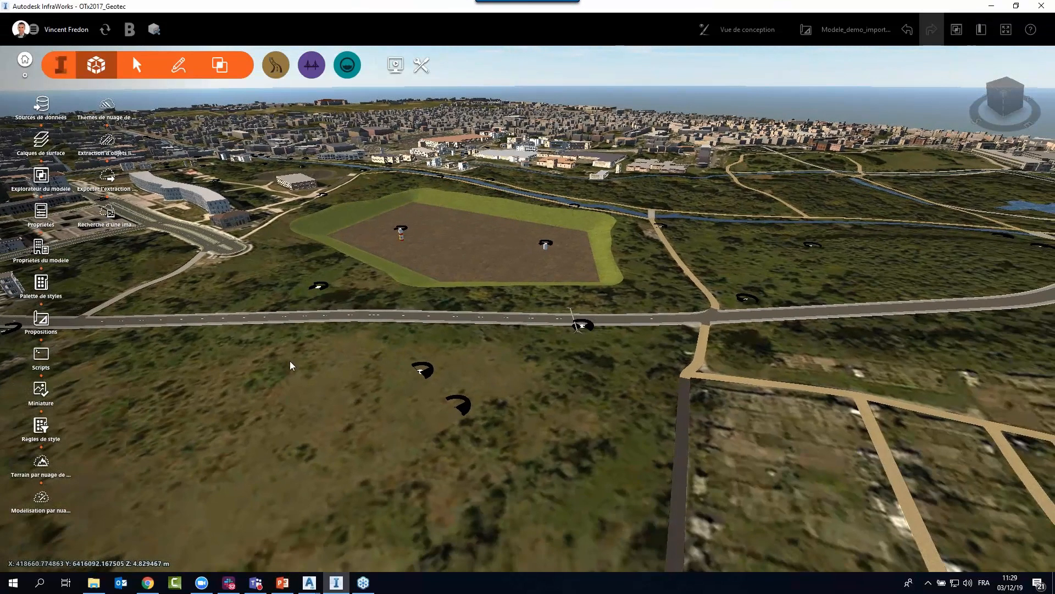
left_click(41, 106)
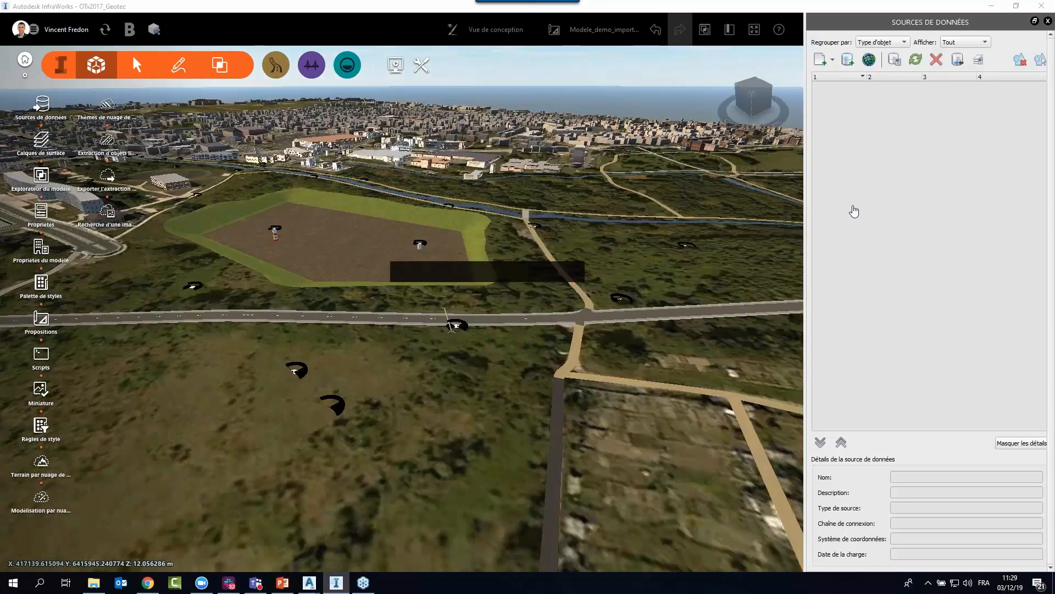
left_click(628, 32)
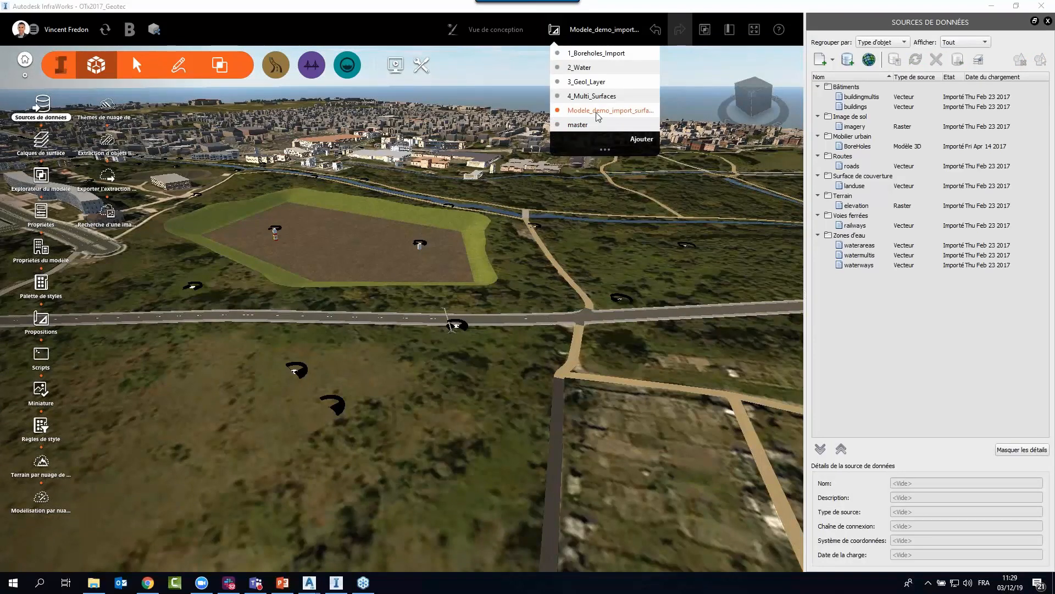
left_click(618, 113)
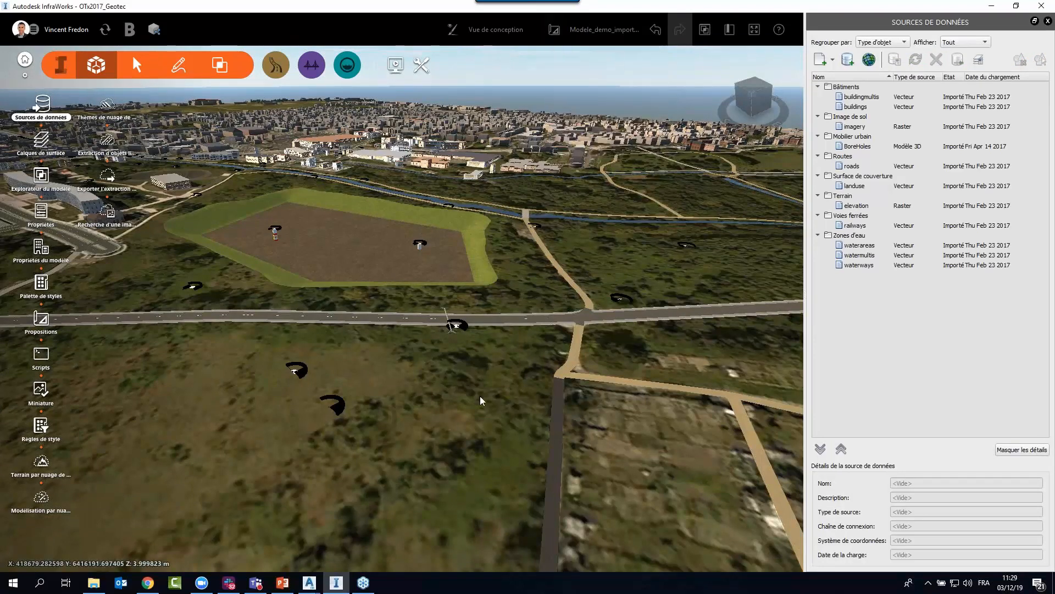
left_click_drag(434, 407, 443, 426)
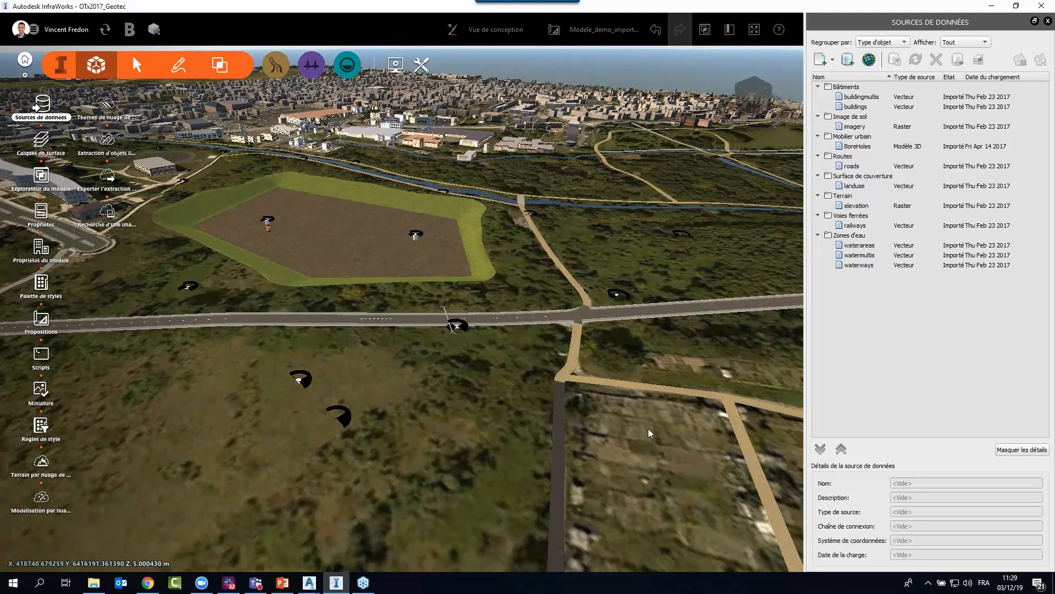
Add Geol-Layer.dwg from the Multiple terrain layers folder to the data sources as an AutoCAD Civil 3D DWG.
left_click(93, 583)
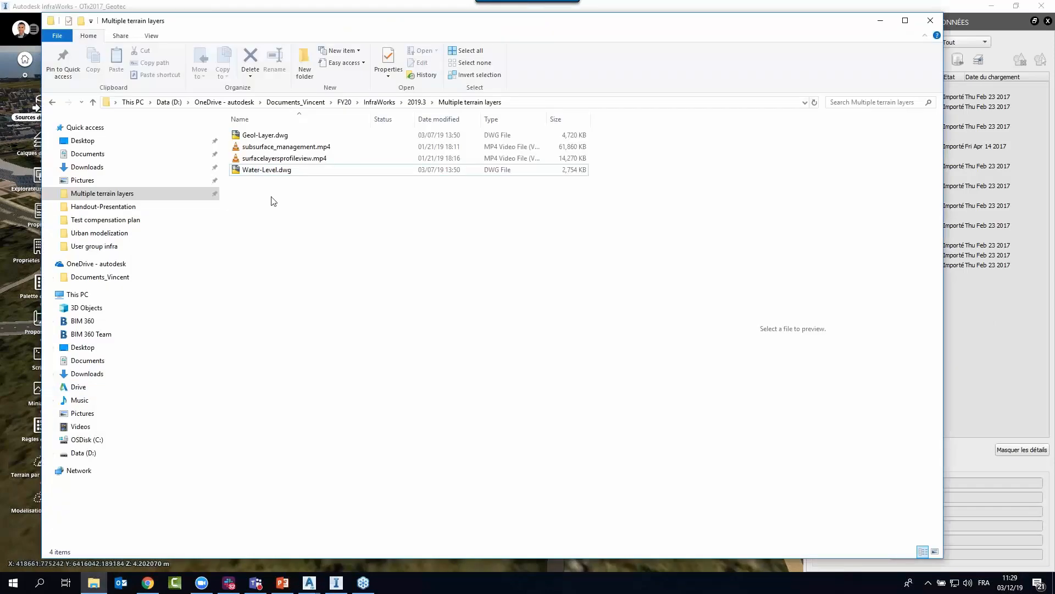
left_click(259, 135)
left_click_drag(260, 136, 993, 364)
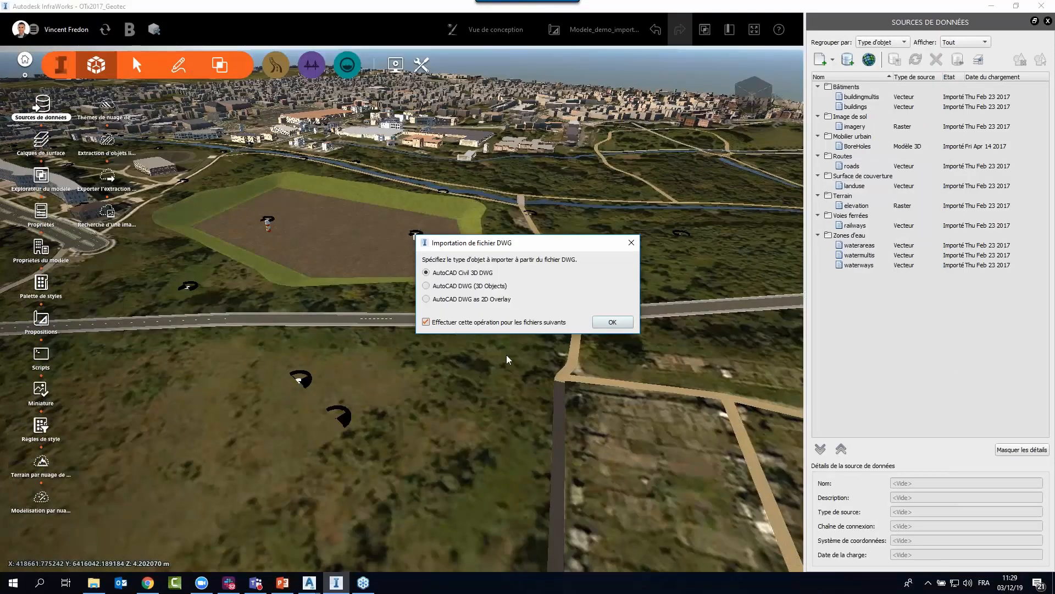
left_click_drag(522, 247, 415, 303)
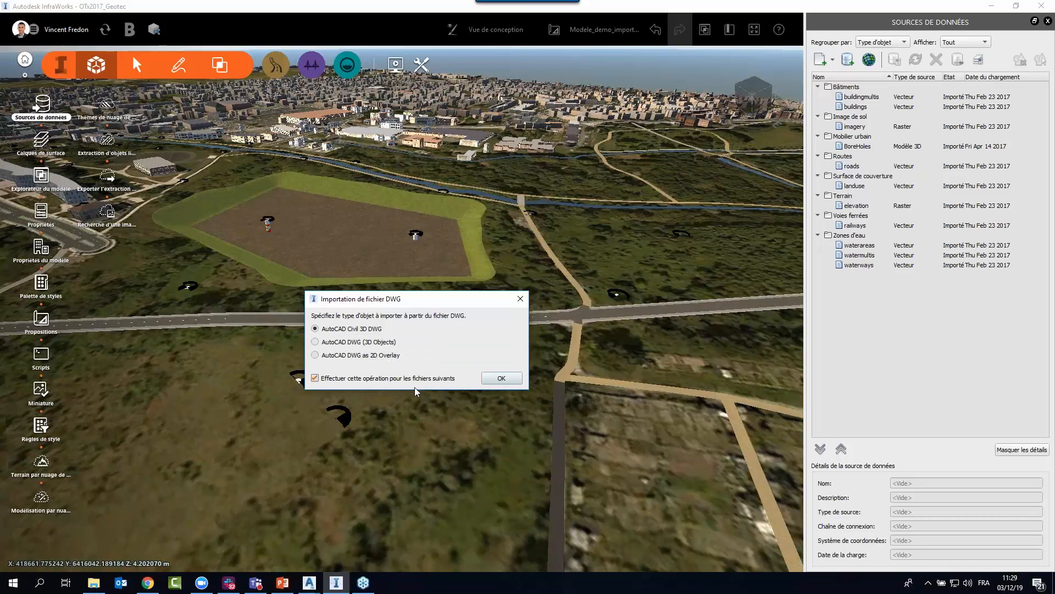
left_click(496, 379)
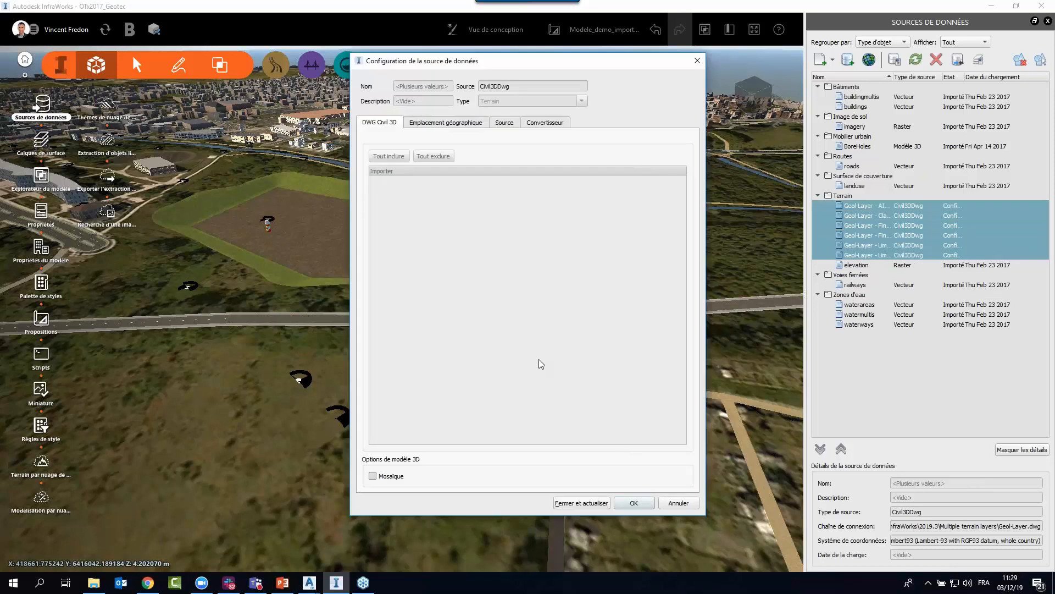
Check the geographic location, source and converter settings of the Geol-Layer terrain sources, and close and refresh them into the model.
left_click(446, 123)
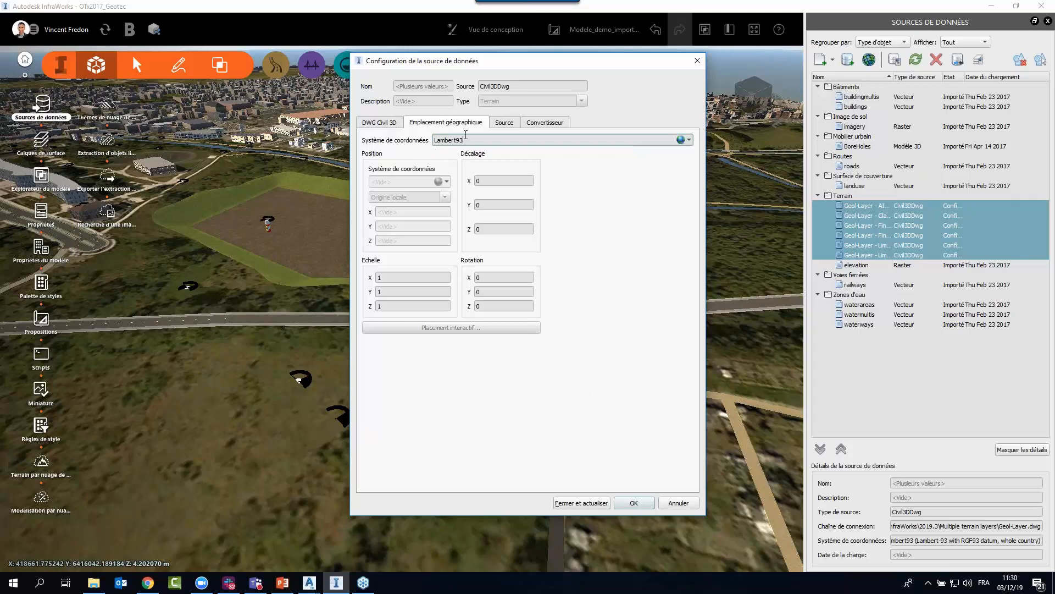
left_click(505, 123)
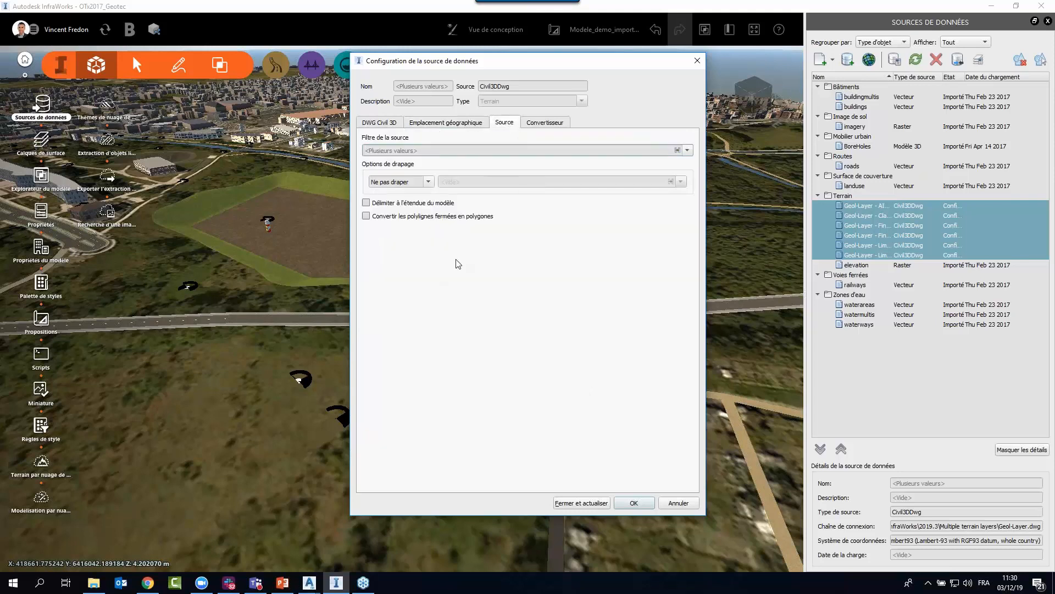
left_click(544, 123)
left_click(396, 124)
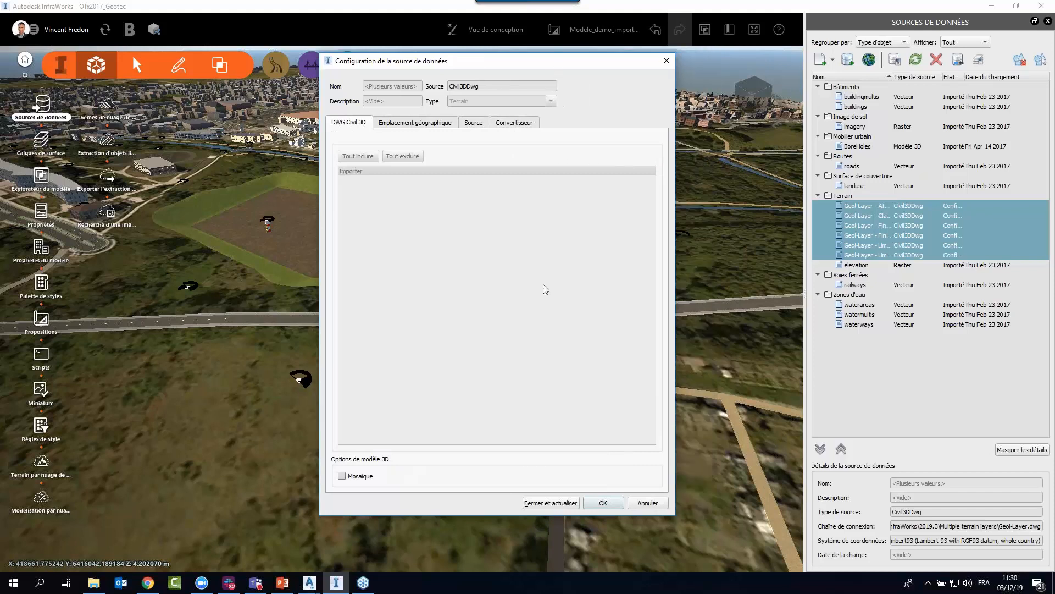
left_click(546, 503)
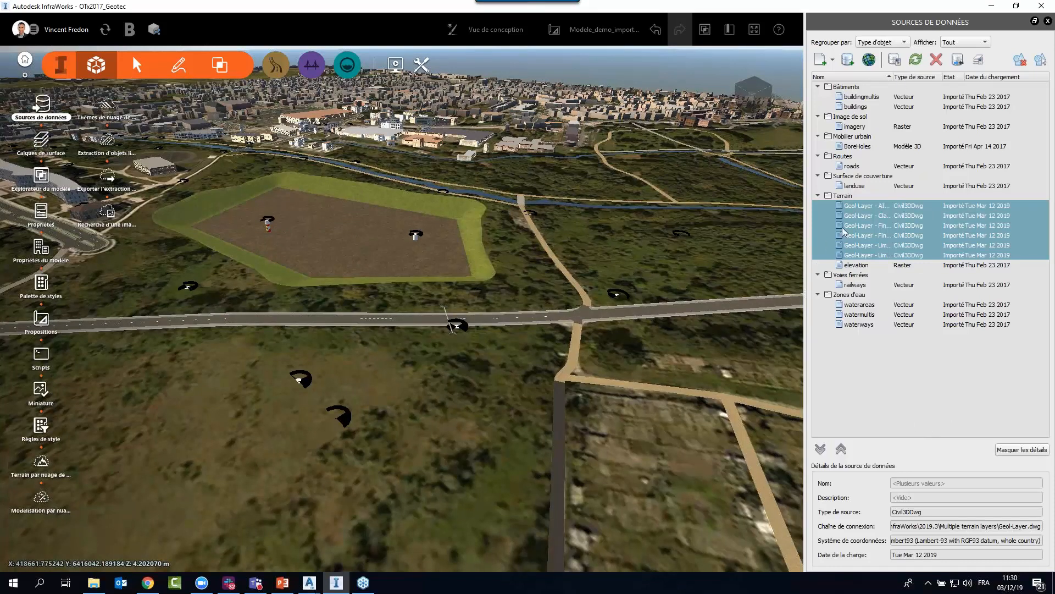
Widen the name column of the data sources to read the Geol-Layer surface names, and inspect Final Limestone Base and Final Limestone Top.
left_click(847, 199)
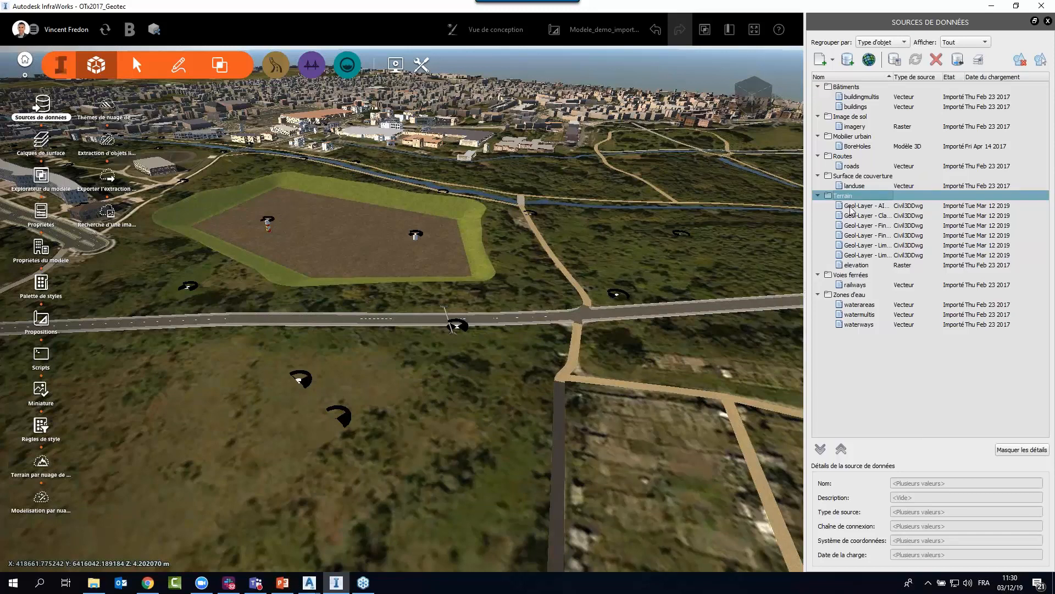
left_click(853, 210)
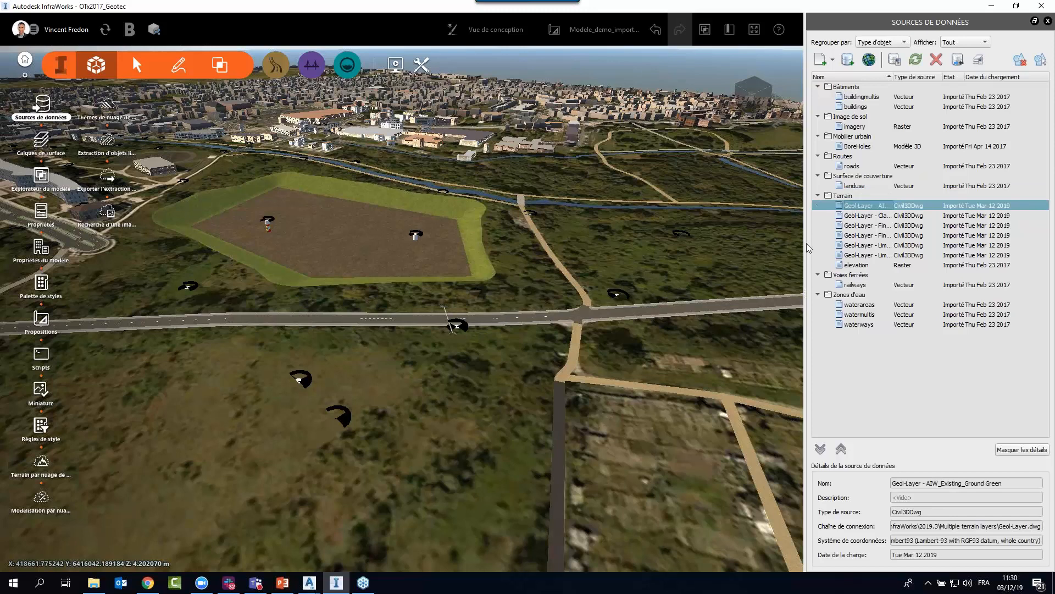
left_click_drag(810, 248, 786, 244)
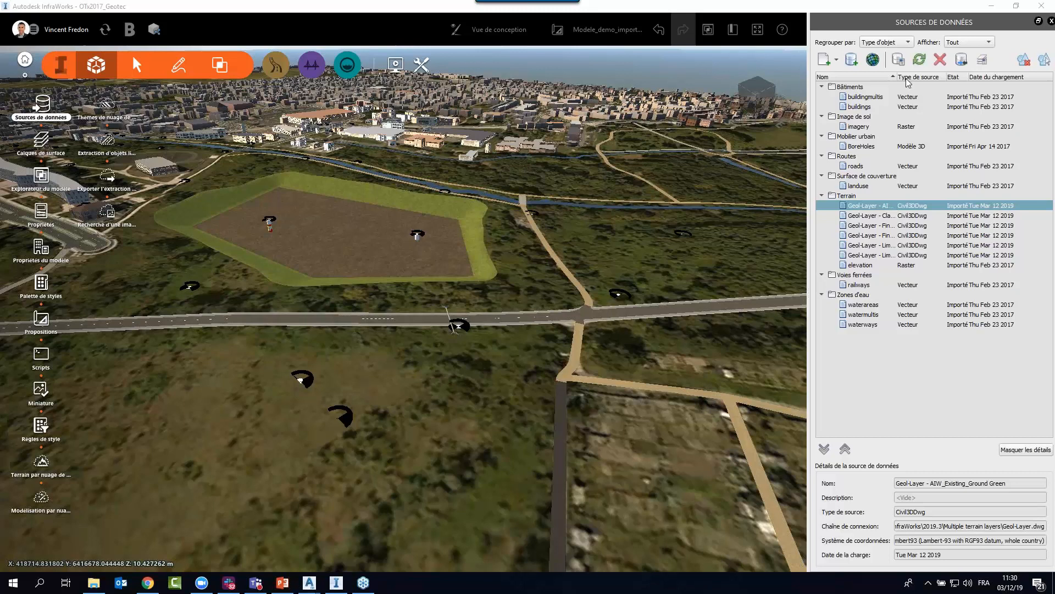
left_click_drag(897, 77, 988, 77)
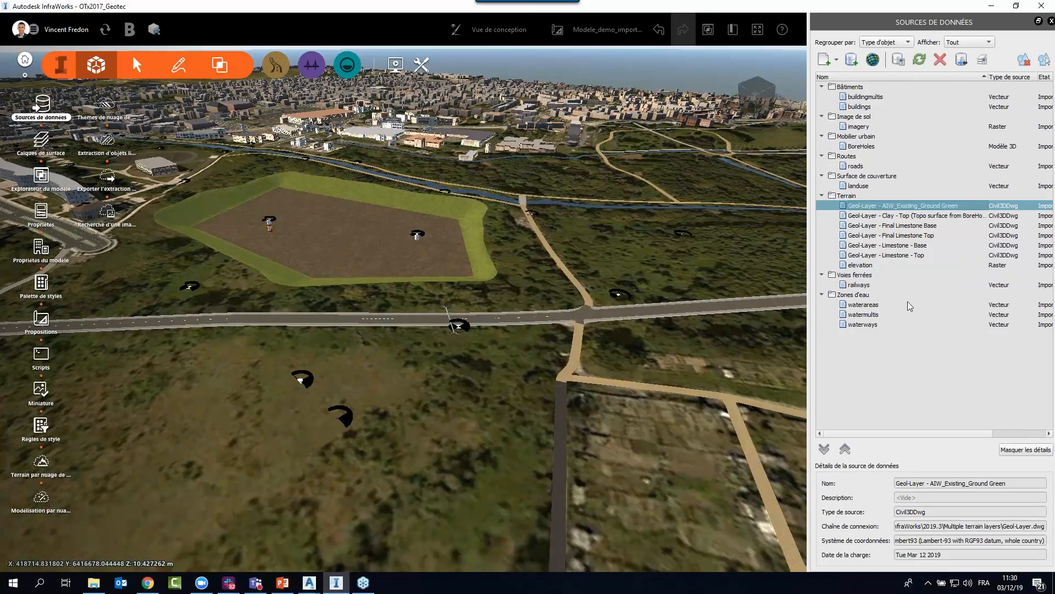
left_click(911, 225)
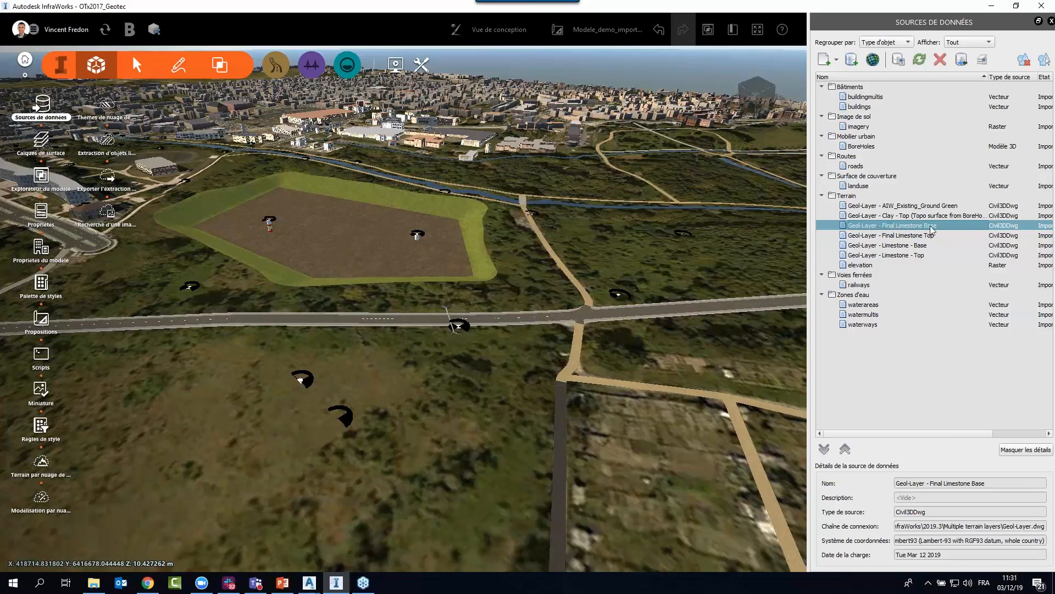
left_click(908, 240)
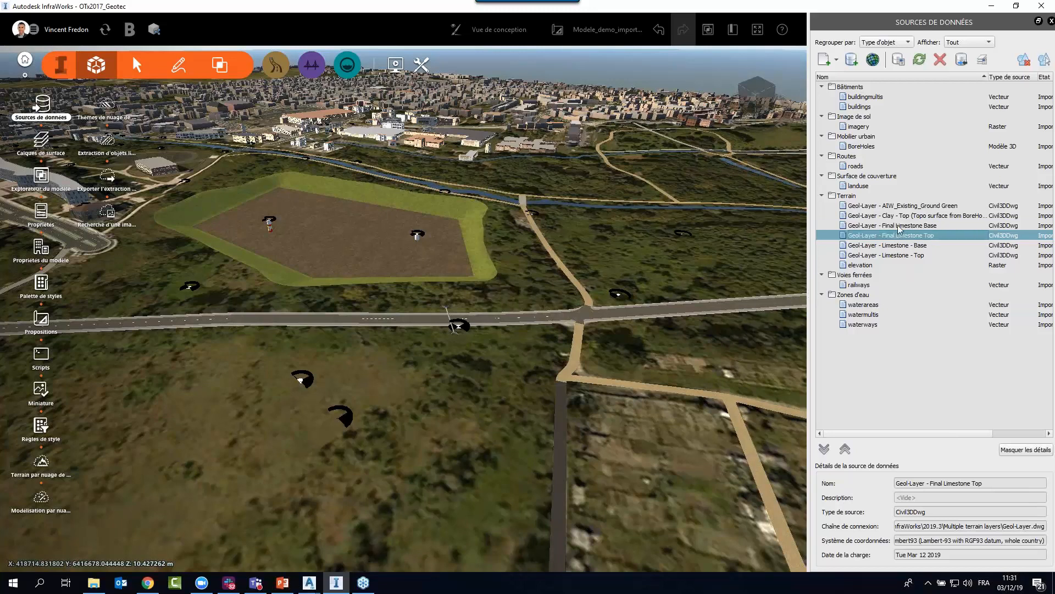
left_click(899, 228)
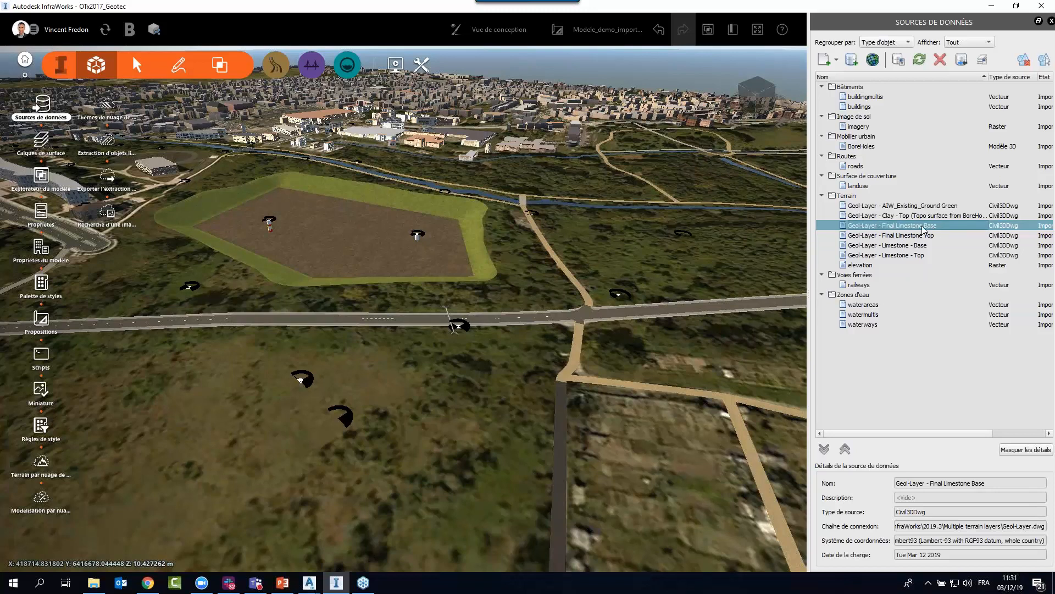
left_click(904, 237)
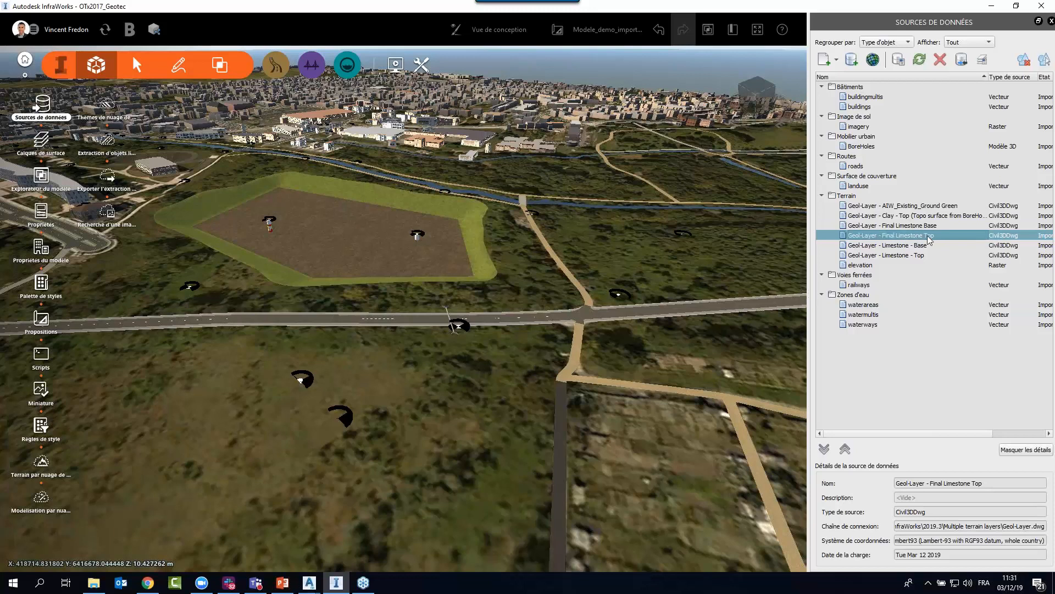
Delete the Geol-Layer - Clay - Top (Topo surface from BoreHoles) terrain source and its associated objects.
left_click(904, 216)
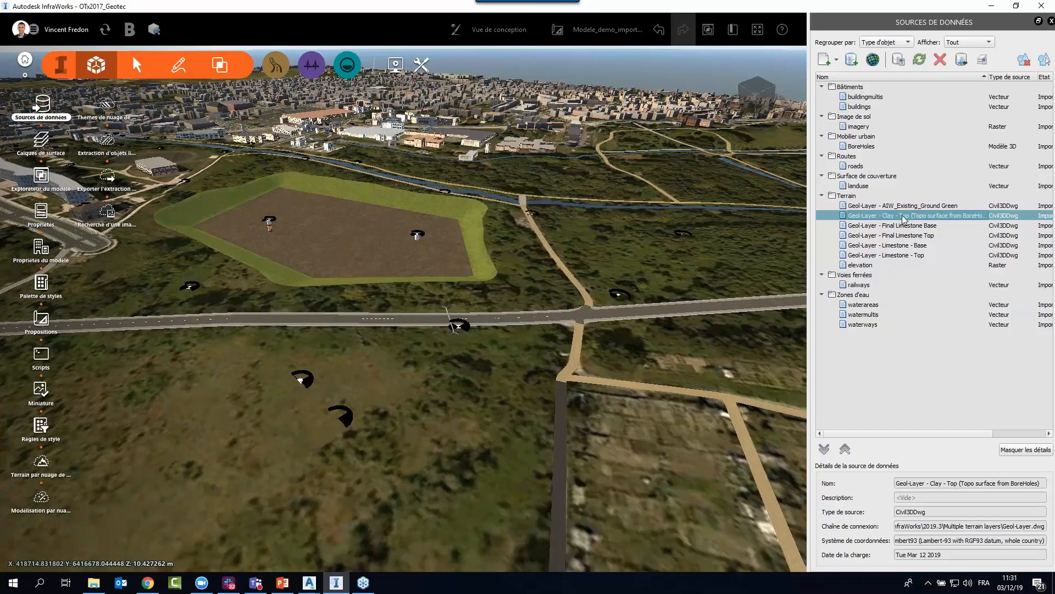
right_click(902, 219)
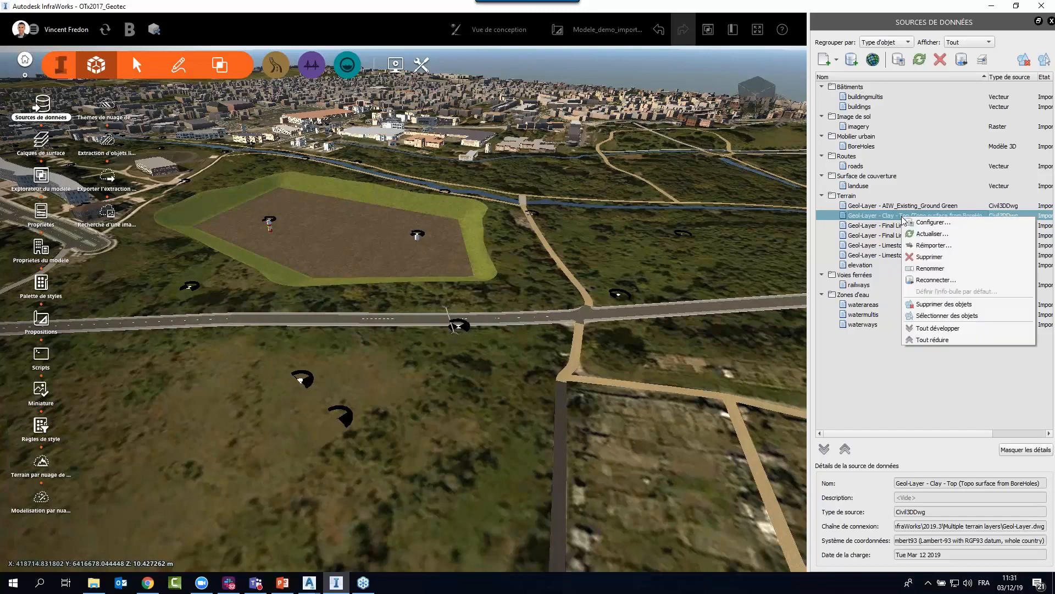
left_click(937, 258)
left_click(582, 307)
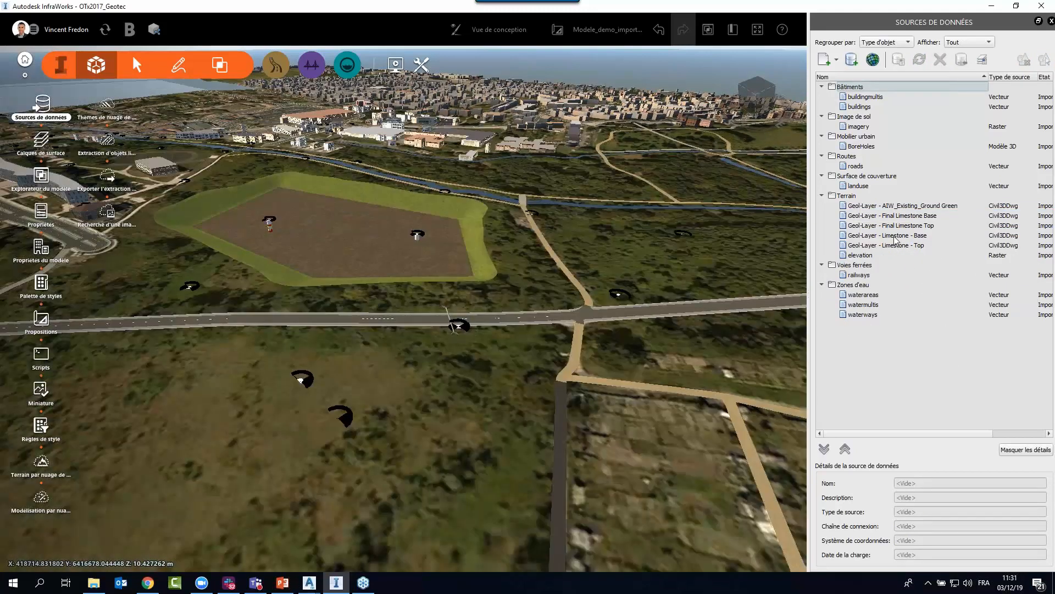
Delete the Geol-Layer terrain sources Limestone - Base, Limestone - Top and AIW_Existing_Ground Green with their associated objects.
left_click_drag(895, 237, 896, 246)
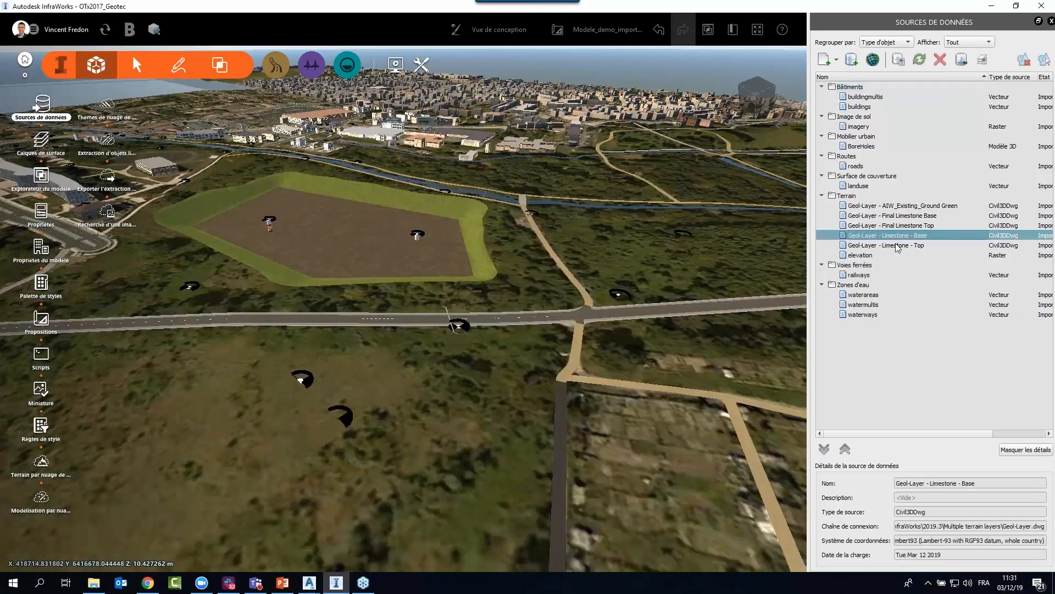
left_click(940, 59)
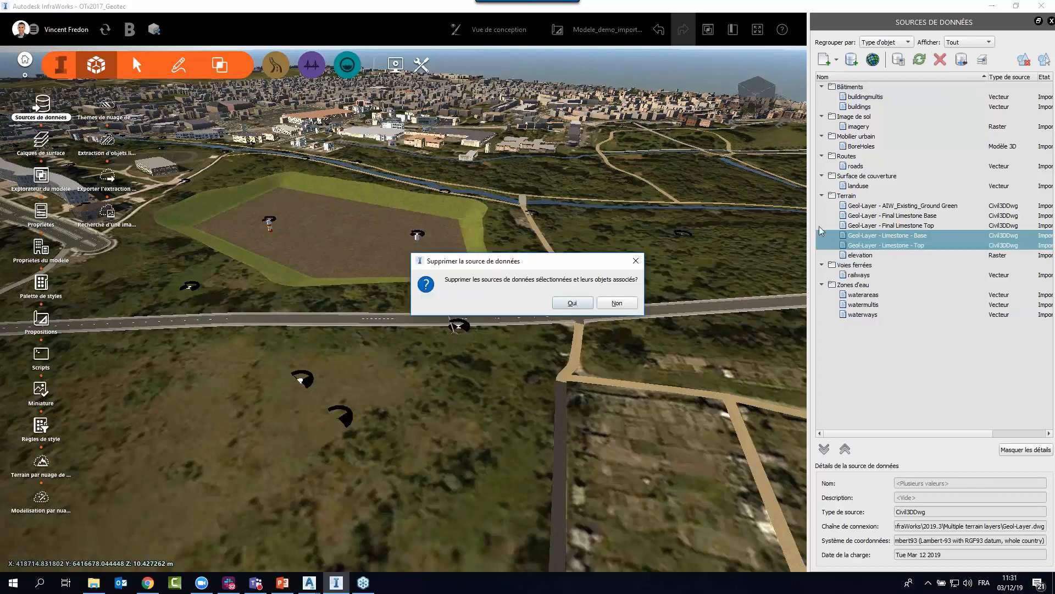
left_click(572, 305)
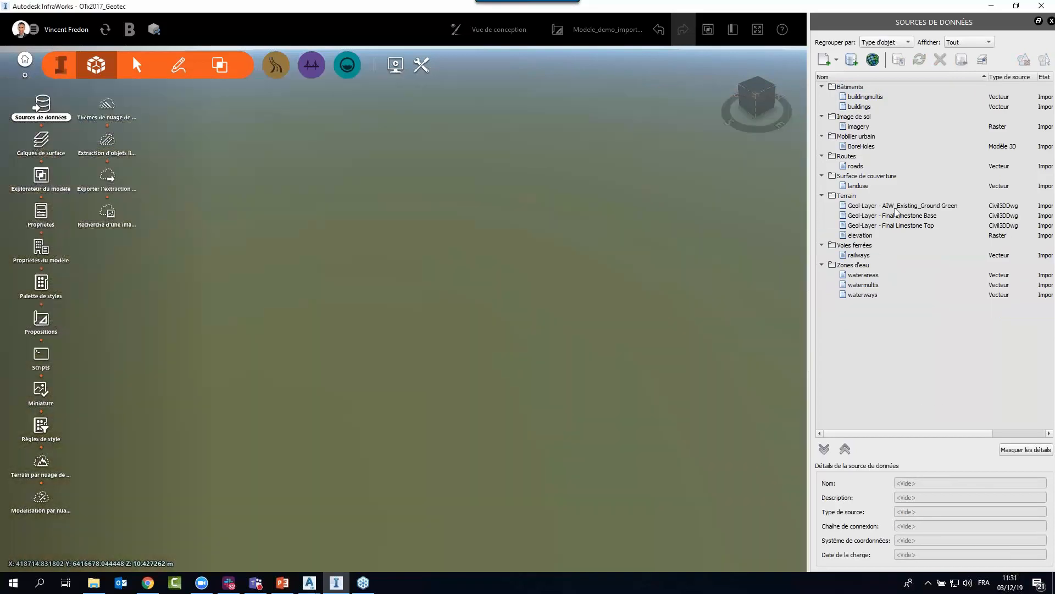
left_click(897, 207)
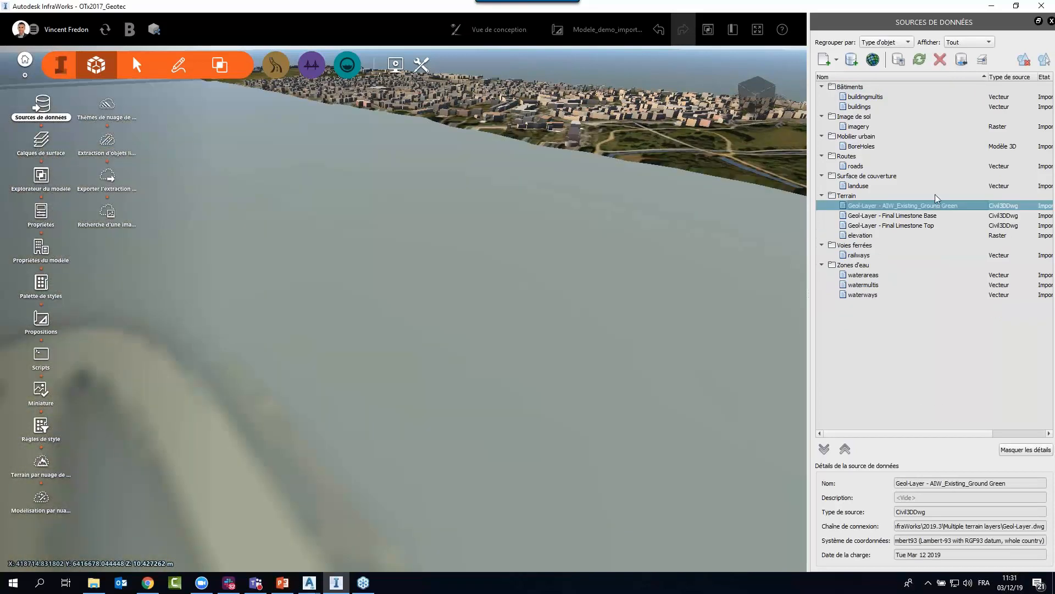
left_click(940, 59)
left_click(573, 303)
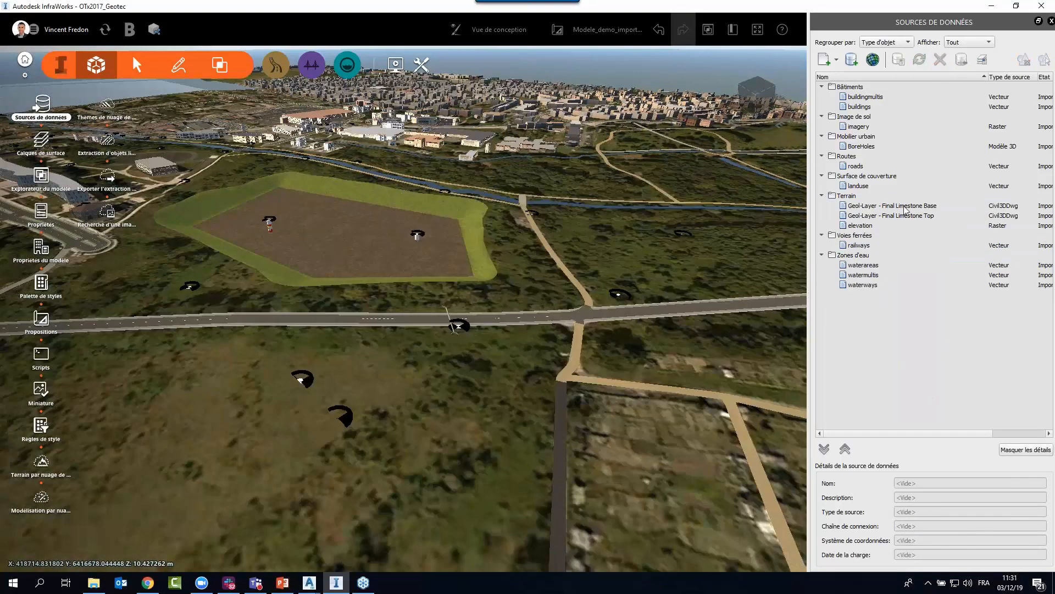
Display the model's surface layers (Calques de surface) and examine the Surfaces de terrain group.
left_click(905, 214)
left_click(906, 206)
left_click(905, 215)
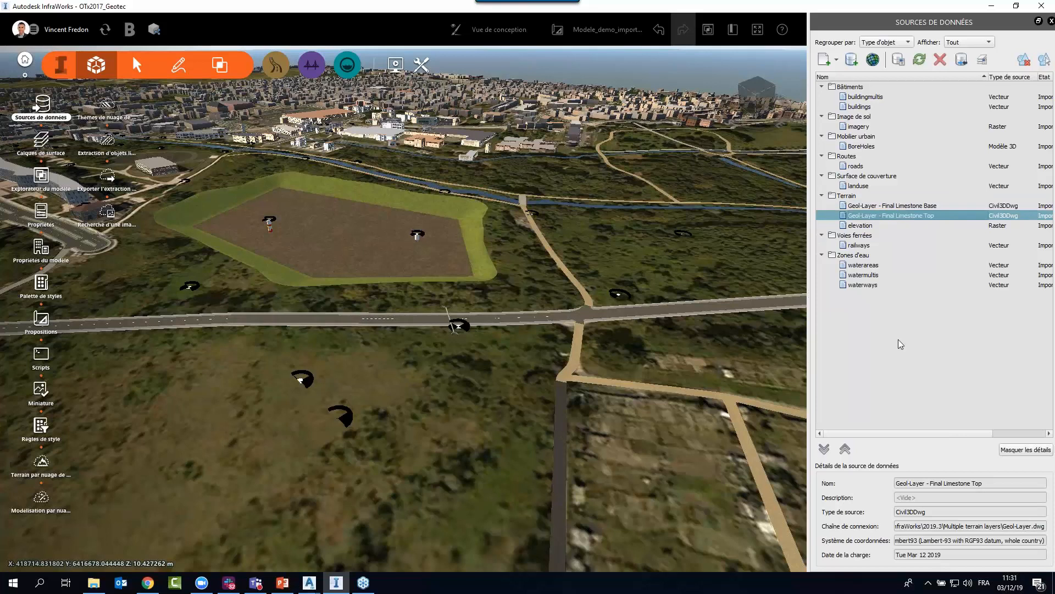
left_click(909, 370)
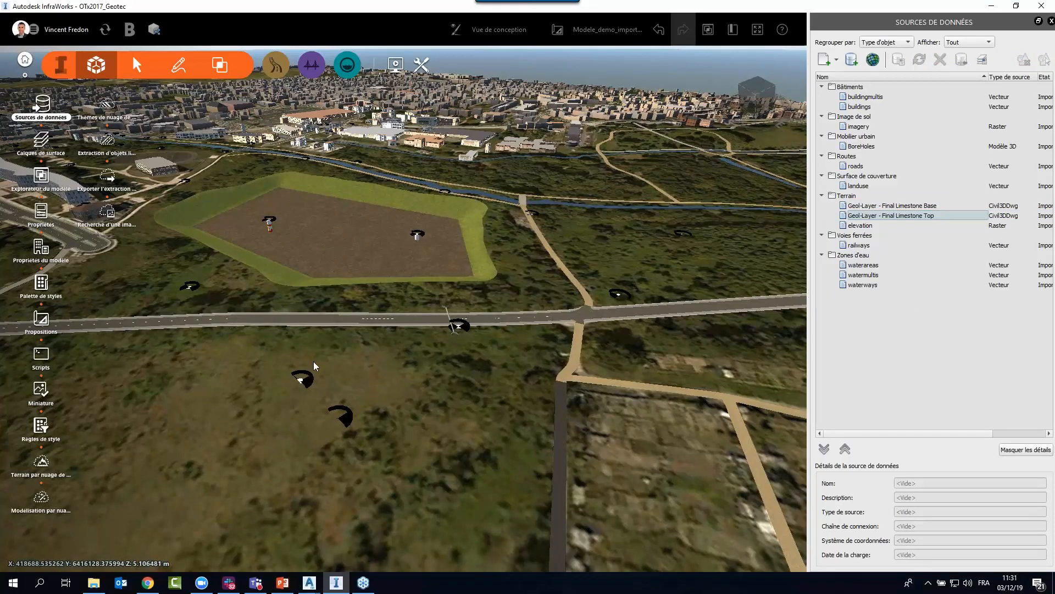
left_click(40, 142)
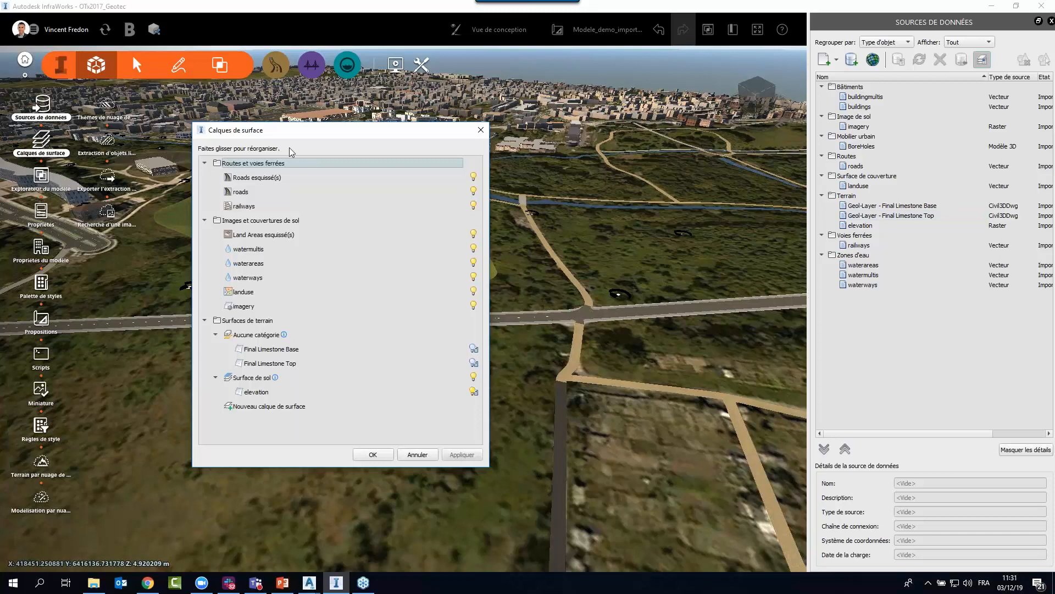
left_click_drag(306, 135, 311, 130)
left_click(259, 317)
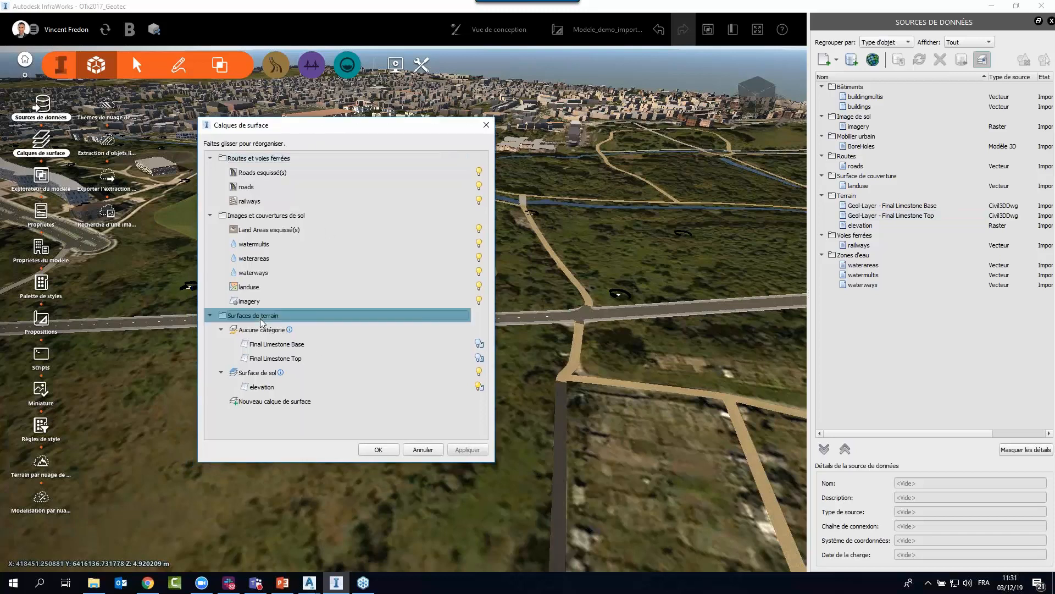
mouse_move(242, 332)
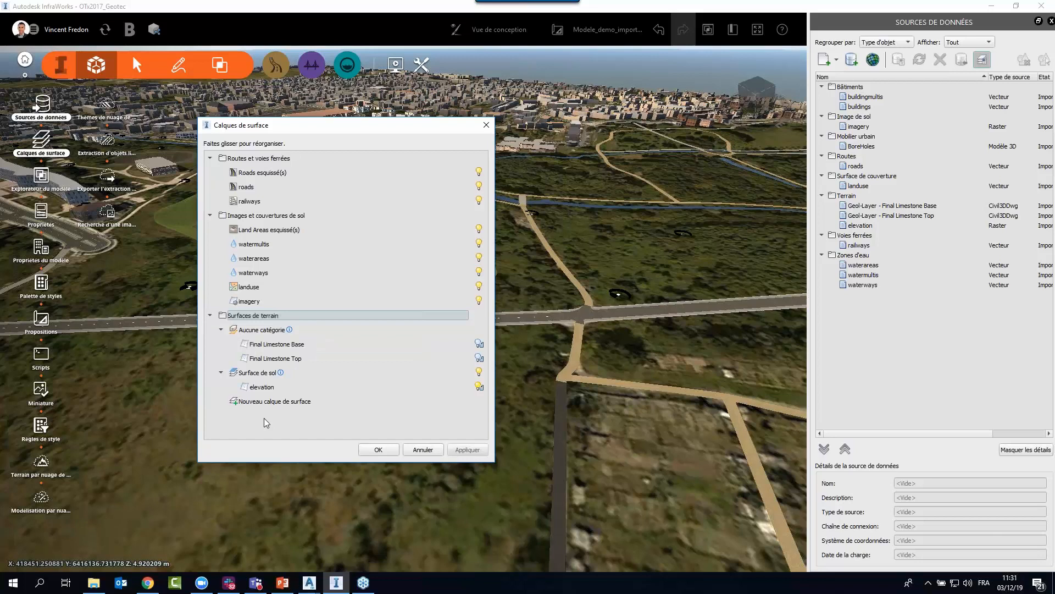
Create a new terrain surface layer named "Couche Calcaire plancher".
left_click(250, 405)
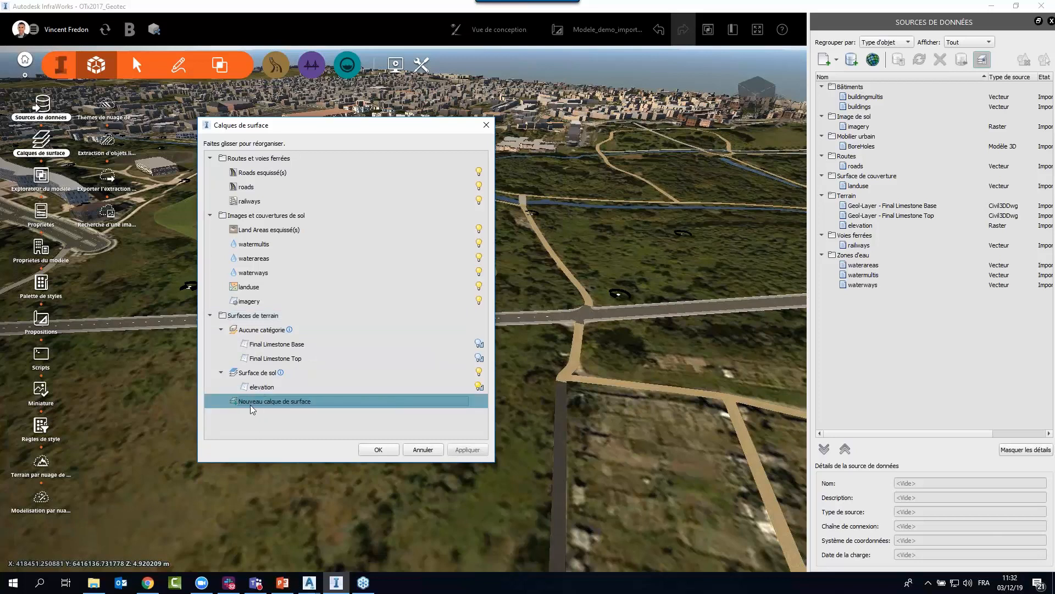
left_click(289, 403)
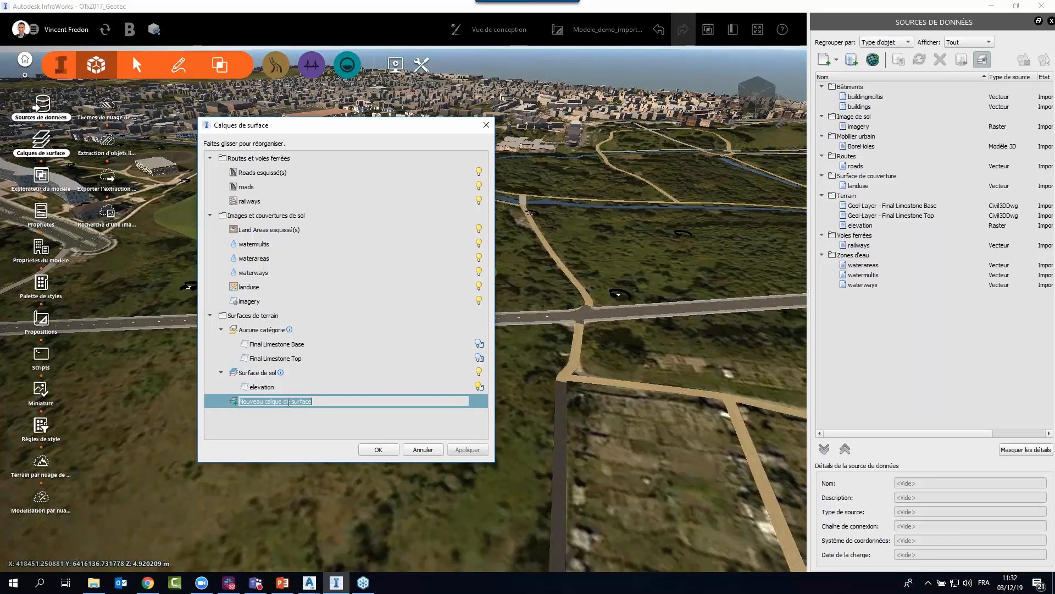
type("Couche Calcaire")
type("plancher")
key("Return")
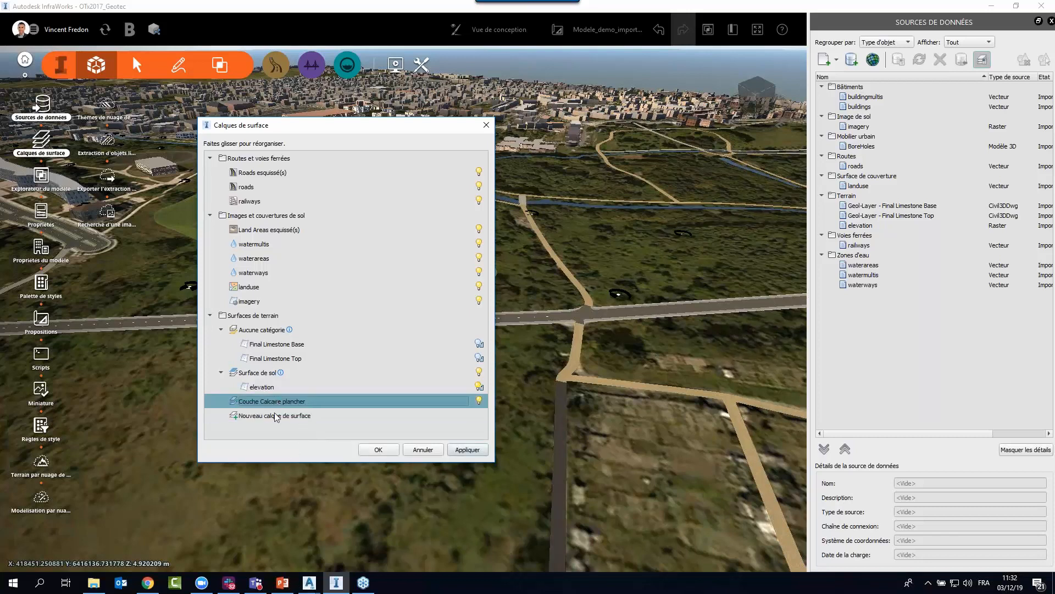
Create a second new terrain surface layer named "Couche Calcaire top".
left_click(293, 416)
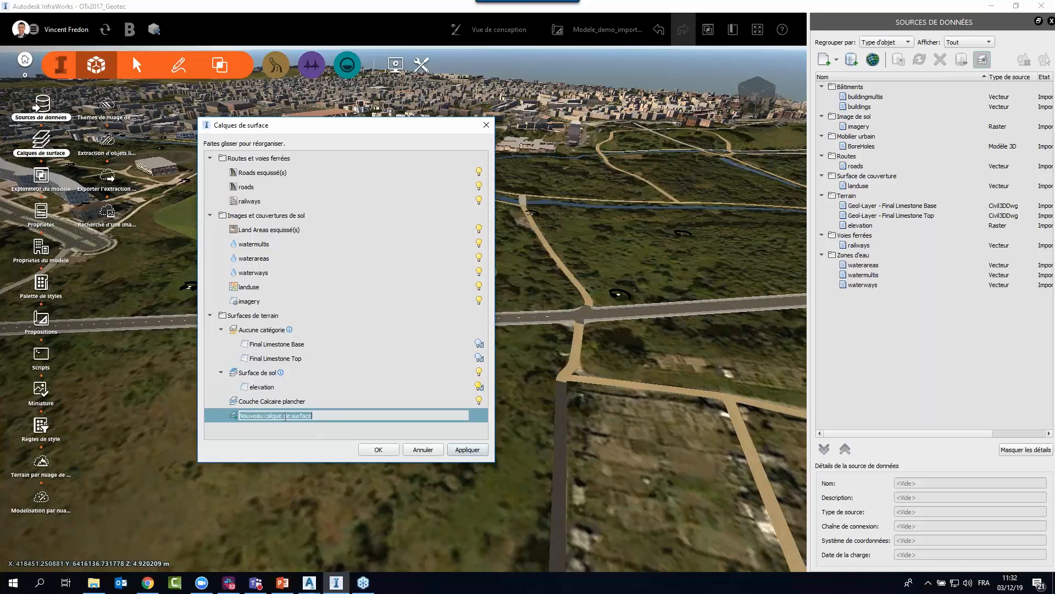
type("C")
type("c")
key("BackSpace")
type("ouvh")
key("BackSpace")
key("BackSpace")
type("che ")
type("Calcaire")
type("su")
type("Top")
key("Return")
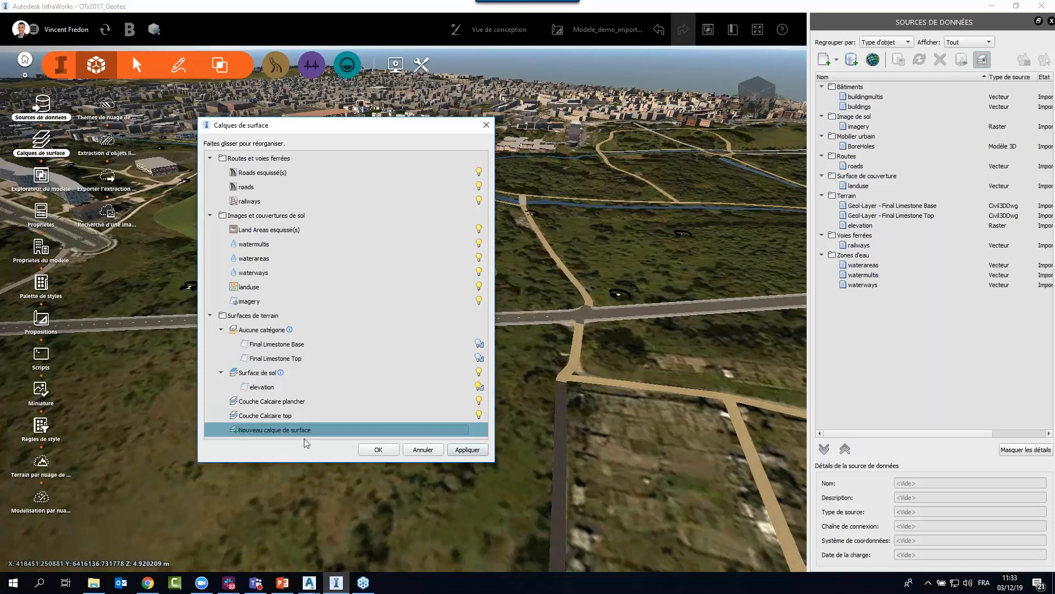
Move the Final Limestone Base terrain from Aucune catégorie into the Couche Calcaire plancher surface layer.
left_click(261, 403)
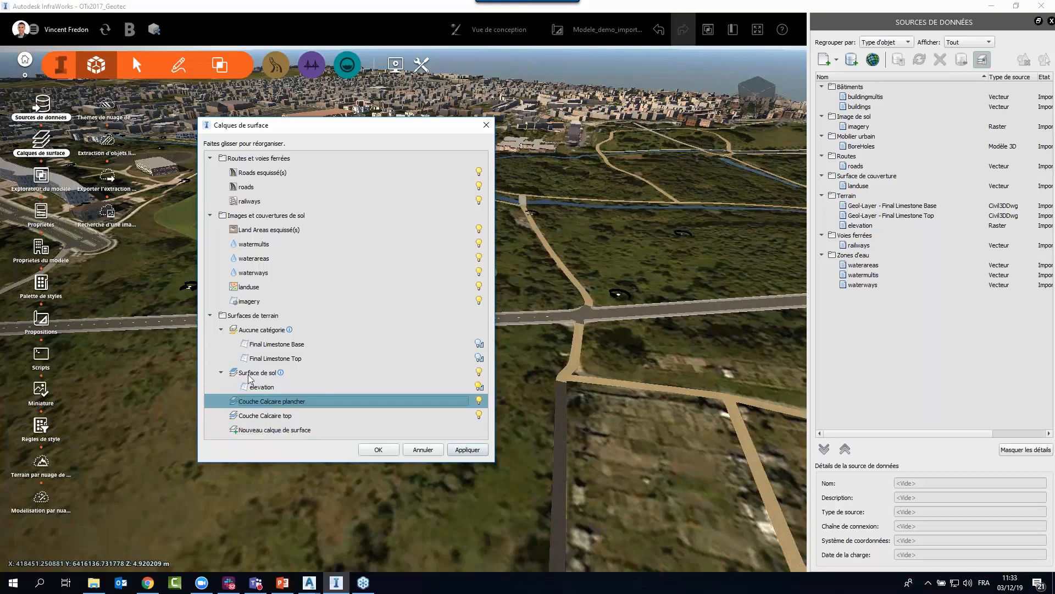
left_click(266, 345)
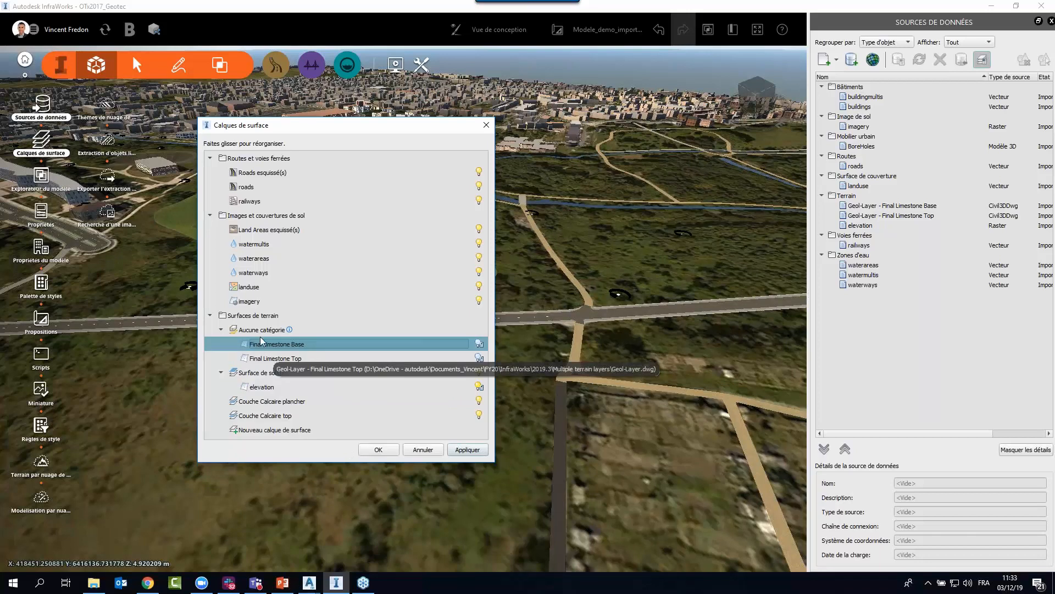
left_click(264, 333)
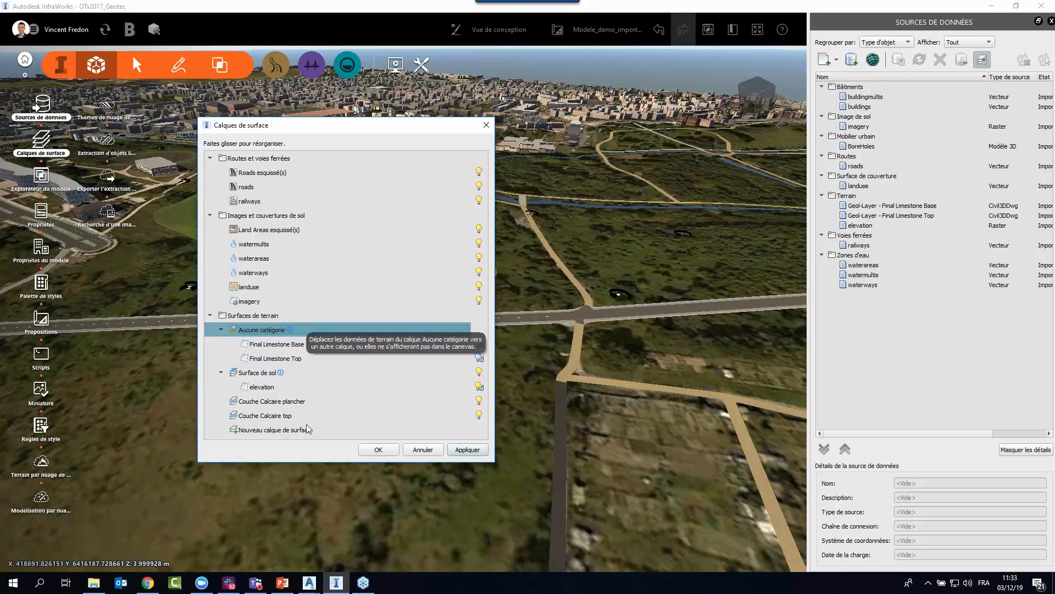
left_click_drag(312, 464, 314, 521)
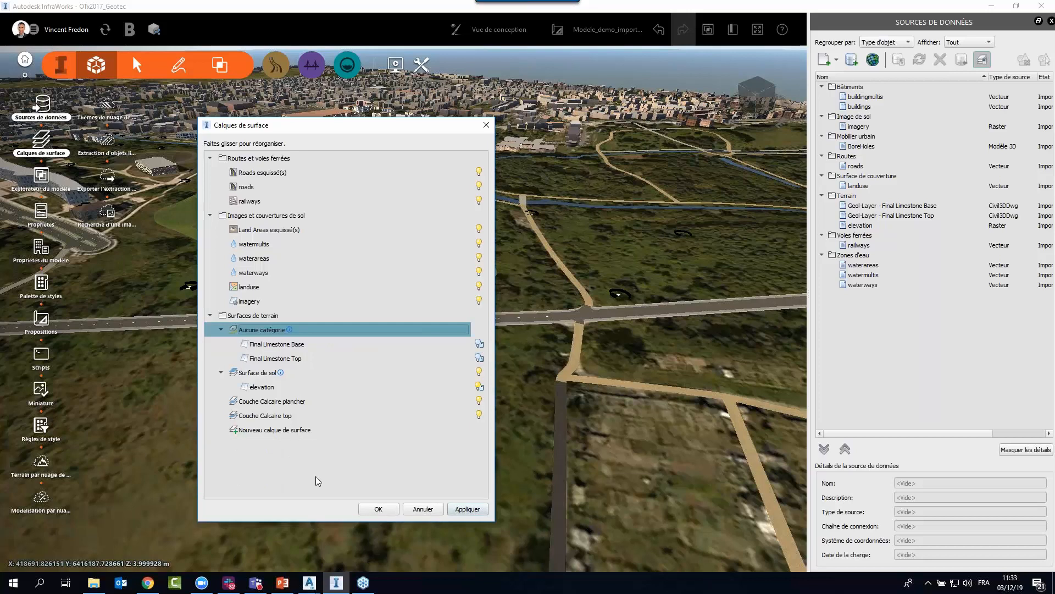
left_click(277, 343)
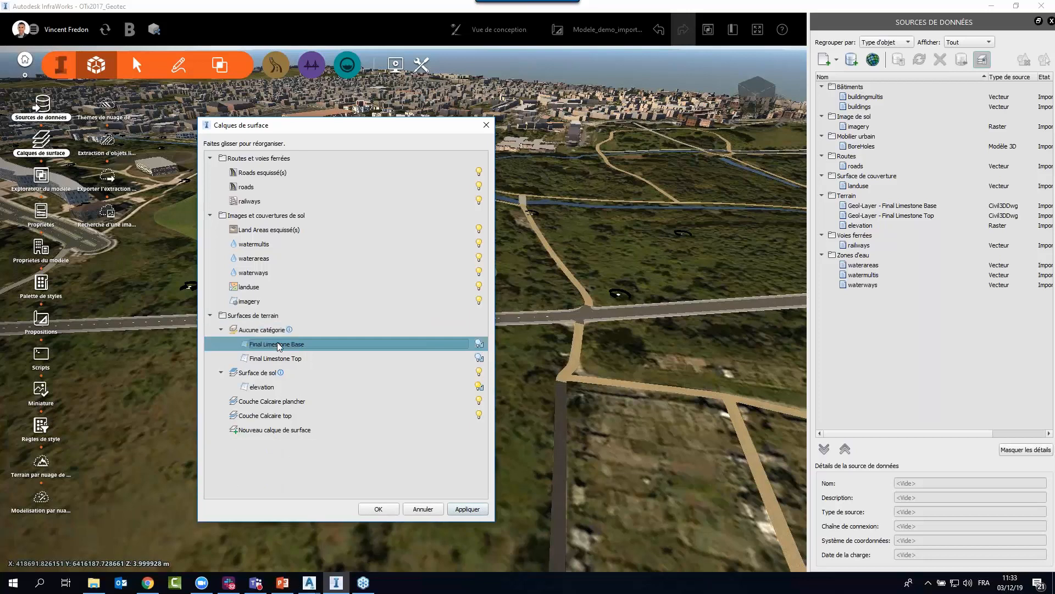
left_click(276, 360)
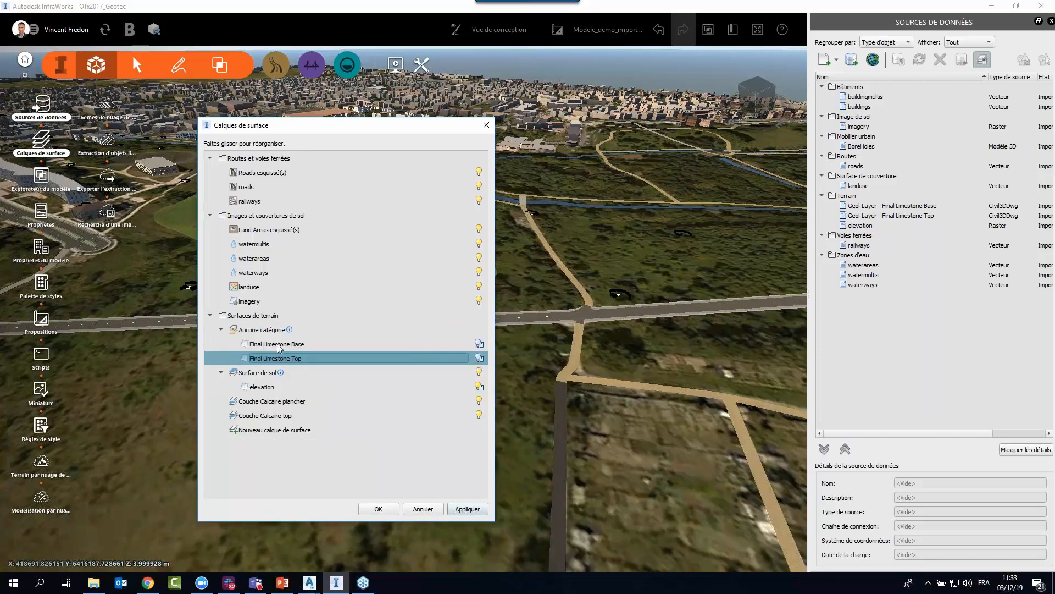
left_click(275, 346)
left_click_drag(273, 345, 338, 402)
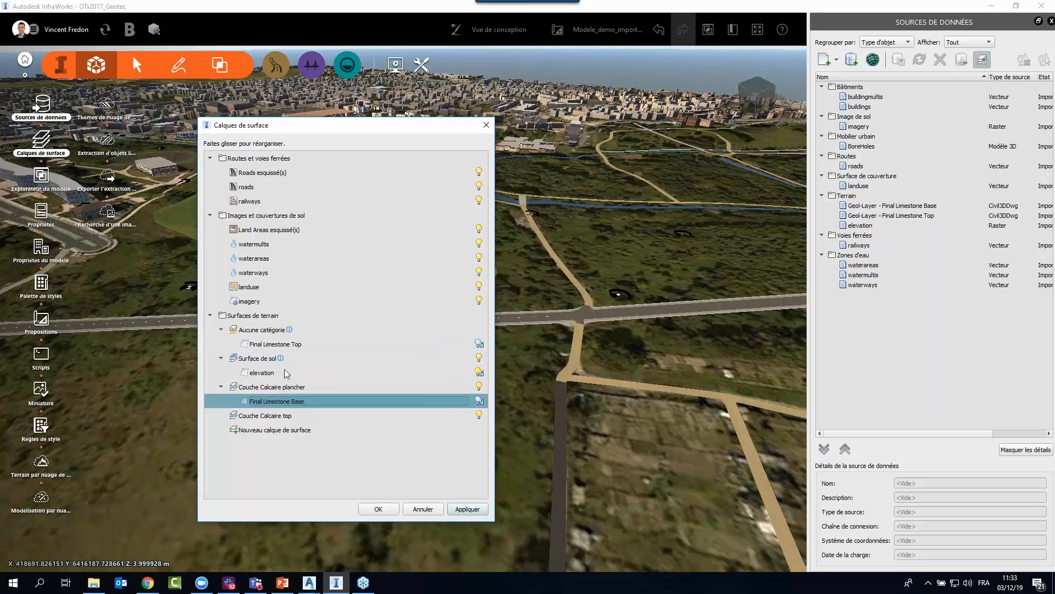
Move Final Limestone Top into the Couche Calcaire top layer and turn on the visibility of both limestone terrains.
left_click(279, 344)
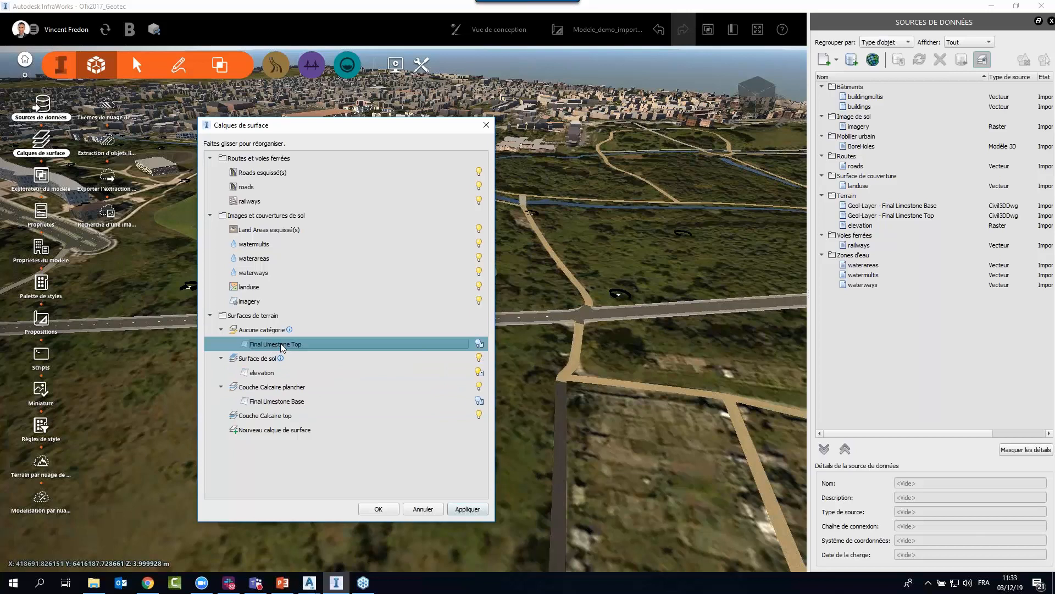
left_click_drag(280, 343, 282, 424)
left_click(308, 473)
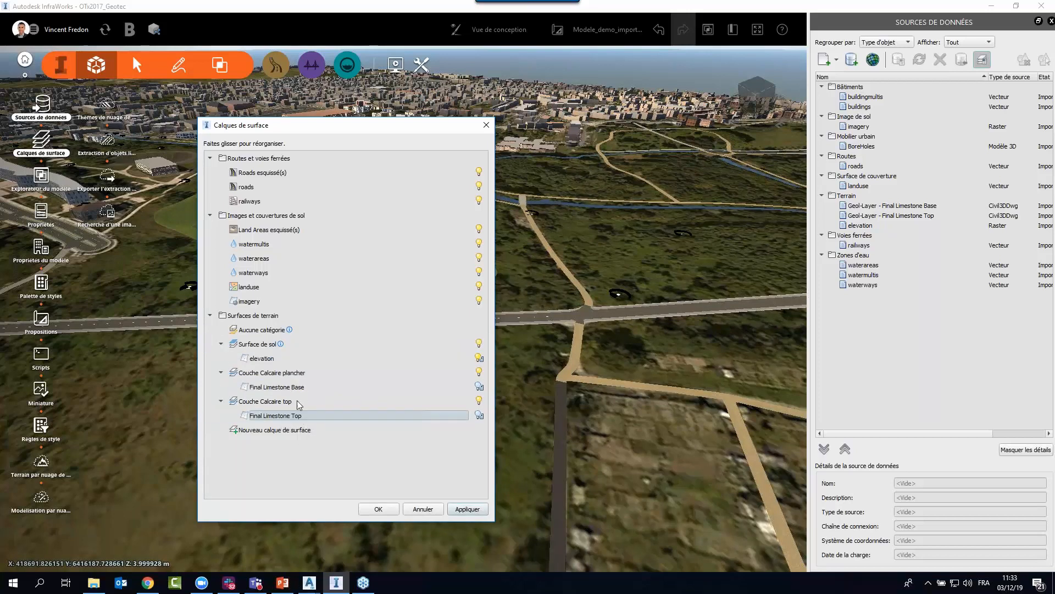
left_click(479, 387)
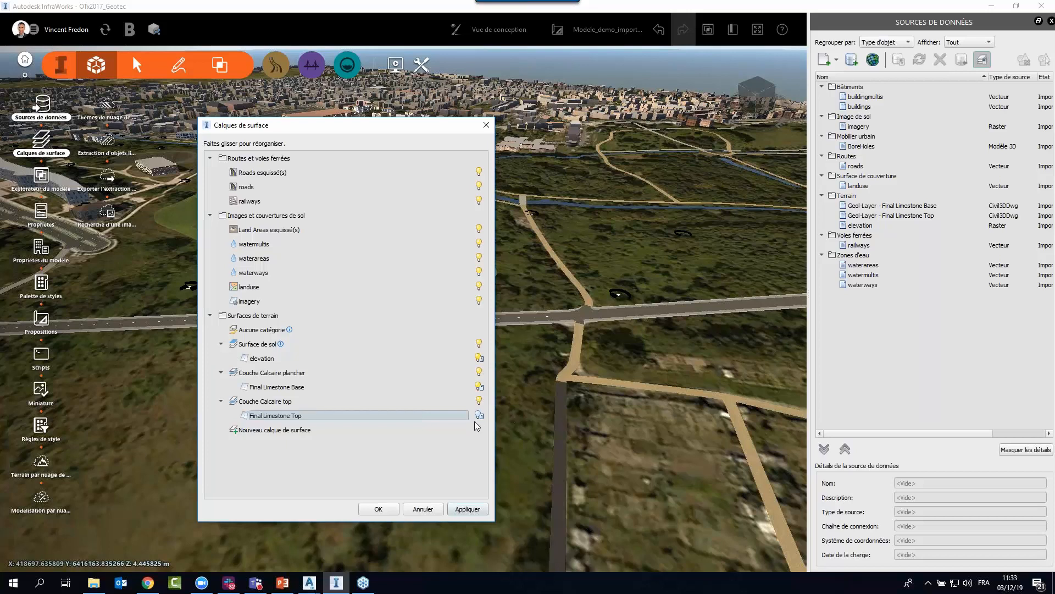
left_click(380, 510)
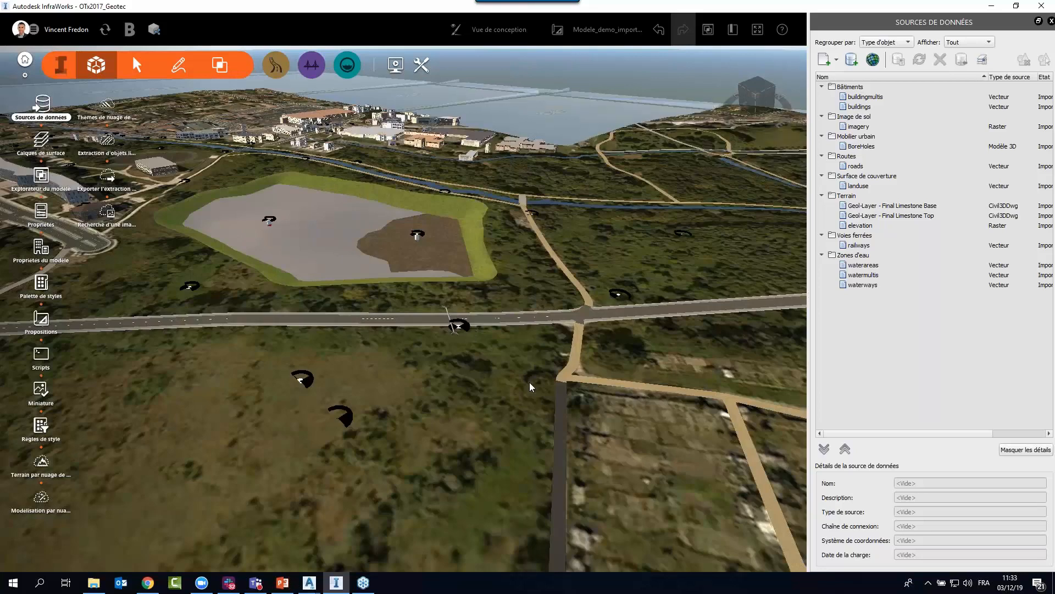
Examine the graded platform, the boreholes and the limestone surfaces from above and below the ground.
left_click_drag(396, 367, 643, 437)
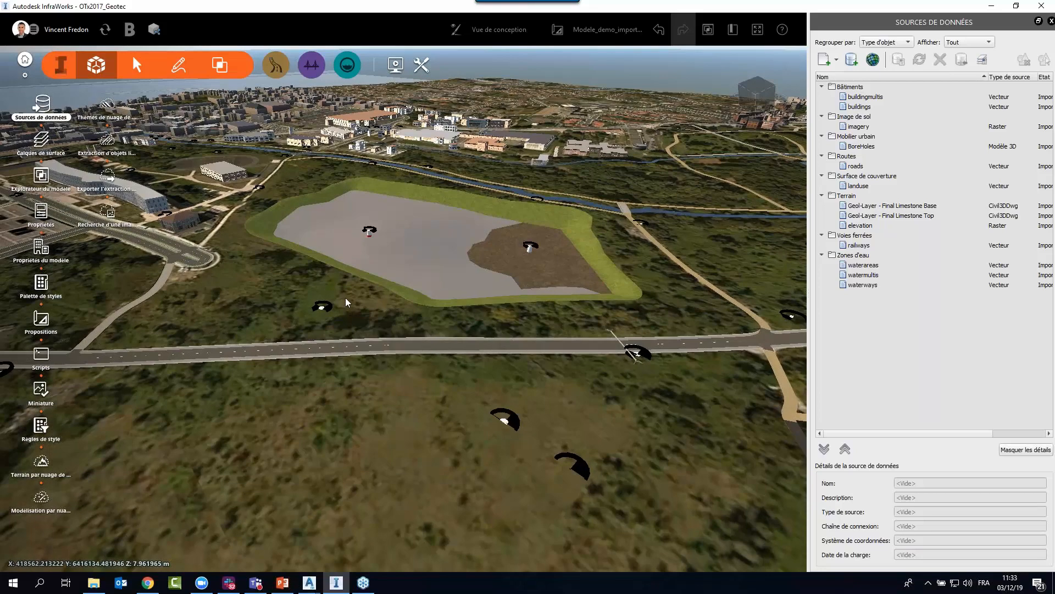
middle_click_drag(356, 301, 434, 549)
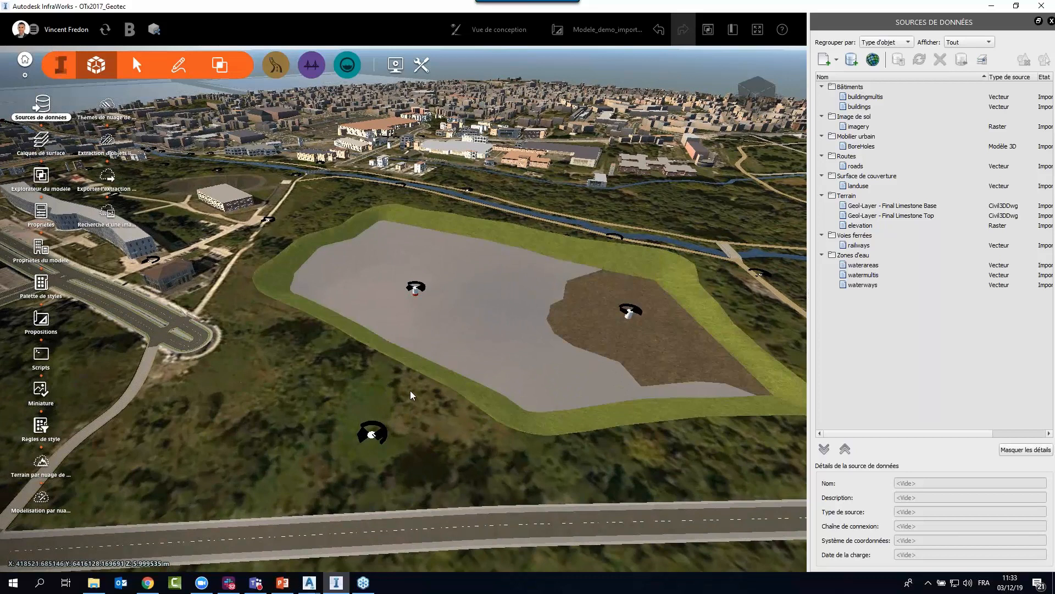
middle_click_drag(376, 391, 487, 405)
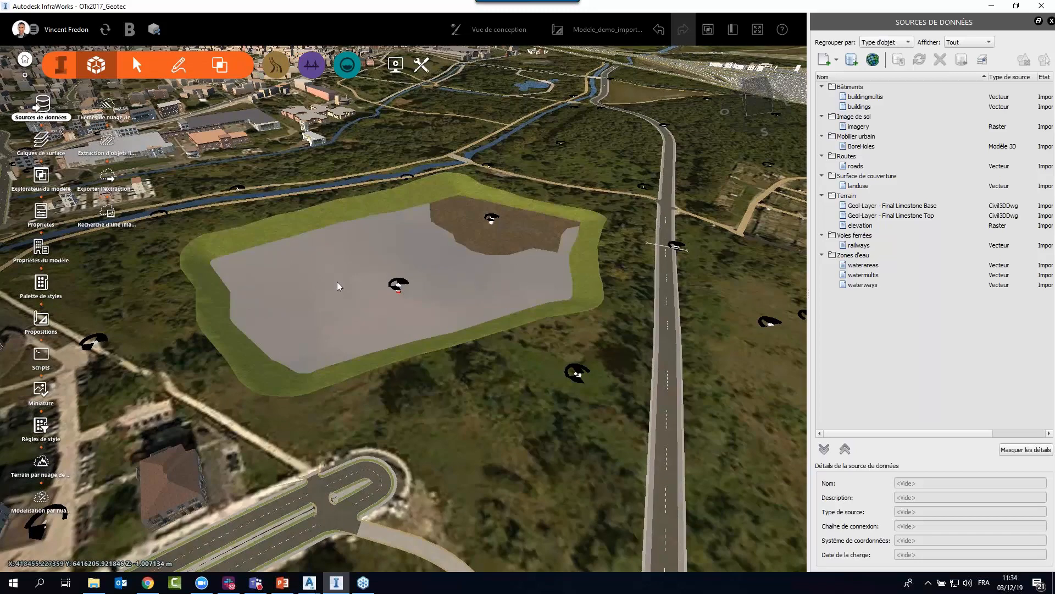
left_click_drag(524, 468, 497, 388)
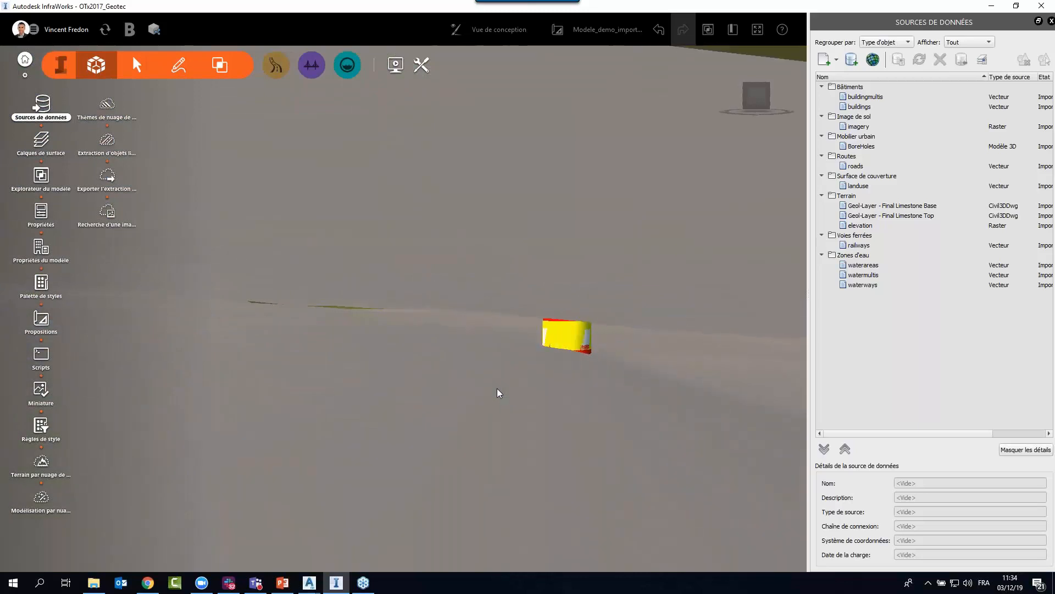
scroll(416, 385, "down", 5)
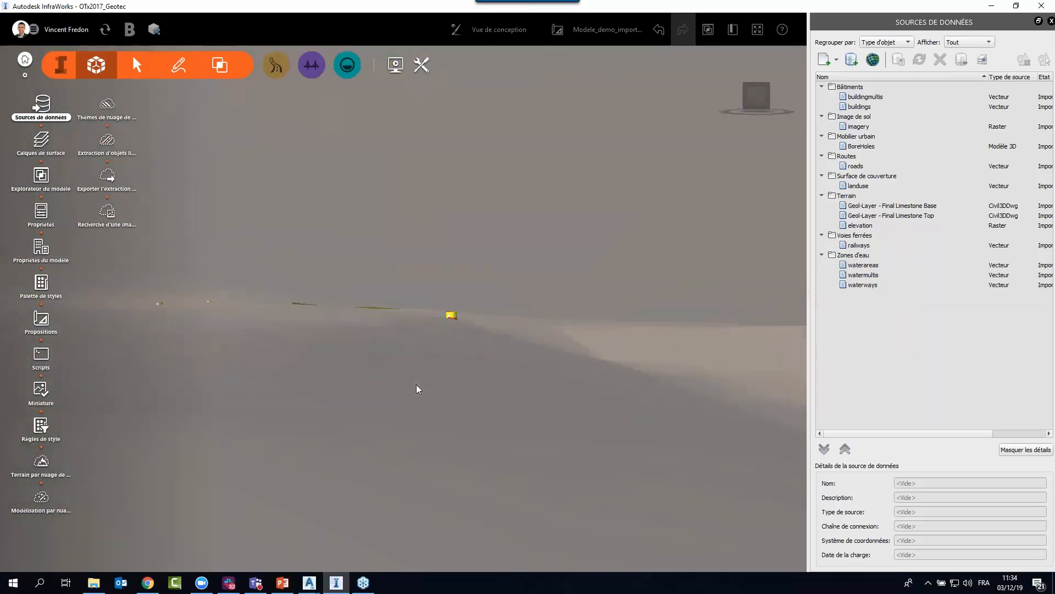
scroll(417, 385, "down", 4)
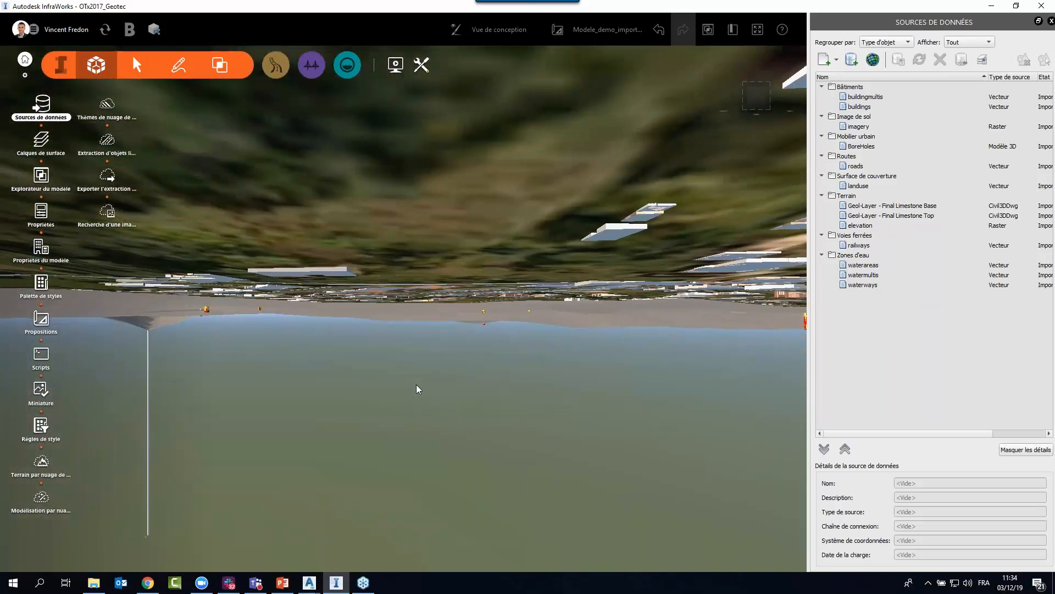
scroll(404, 302, "up", 3)
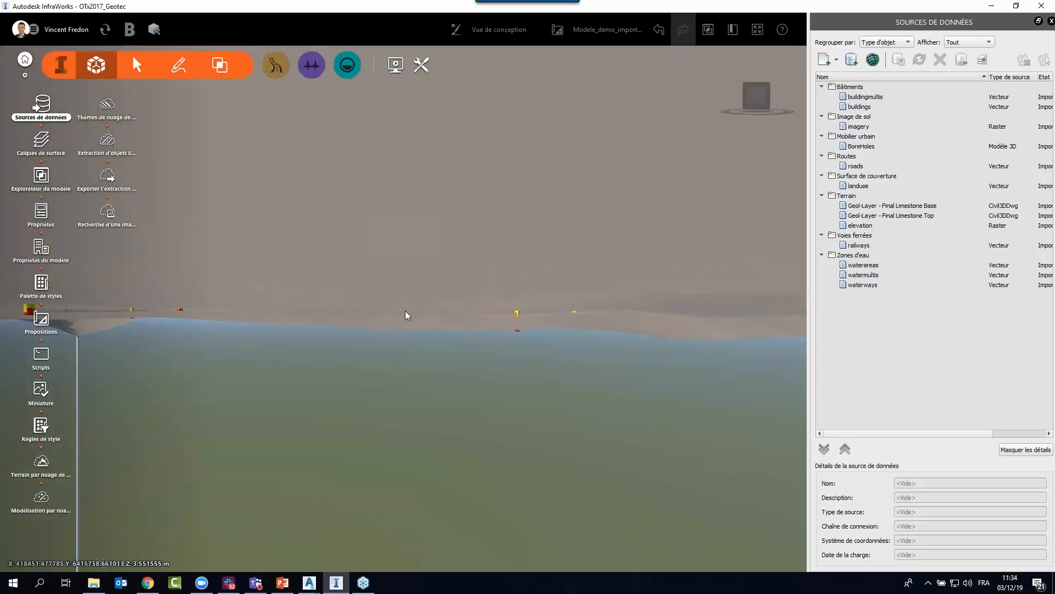
scroll(411, 363, "down", 1)
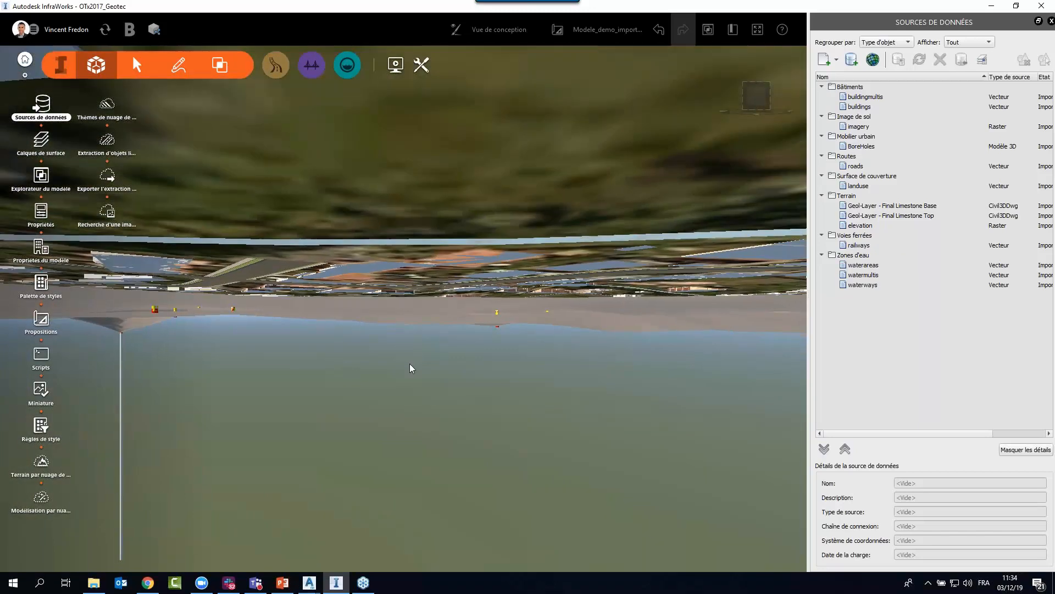
left_click_drag(411, 364, 444, 503)
scroll(460, 378, "up", 3)
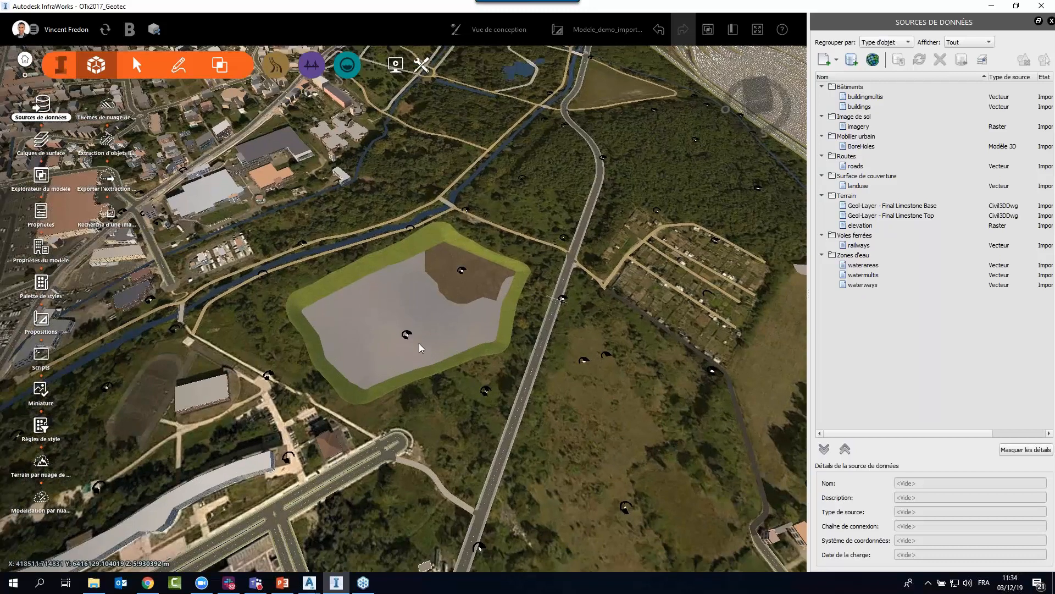
Set the design view's surface opacity to 34 and inspect the boreholes beneath the transparent terrain.
left_click(489, 36)
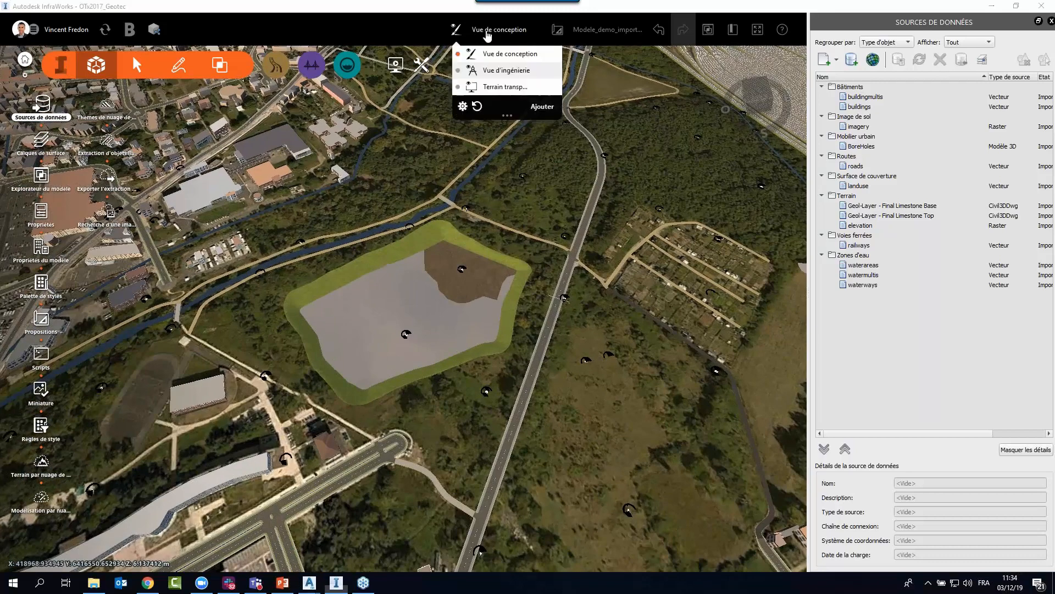
left_click(463, 107)
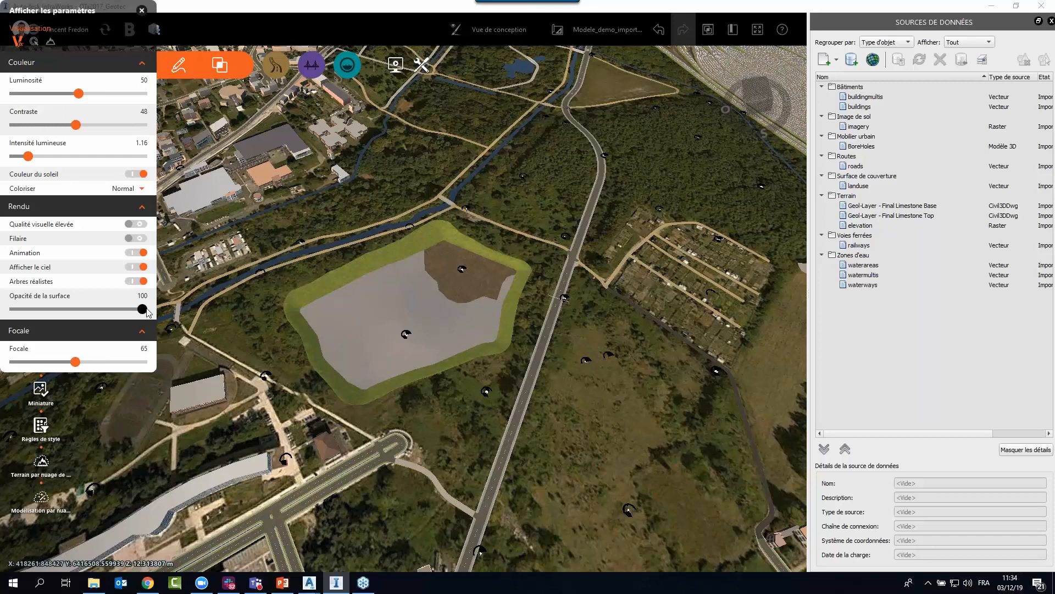
left_click_drag(104, 313, 58, 312)
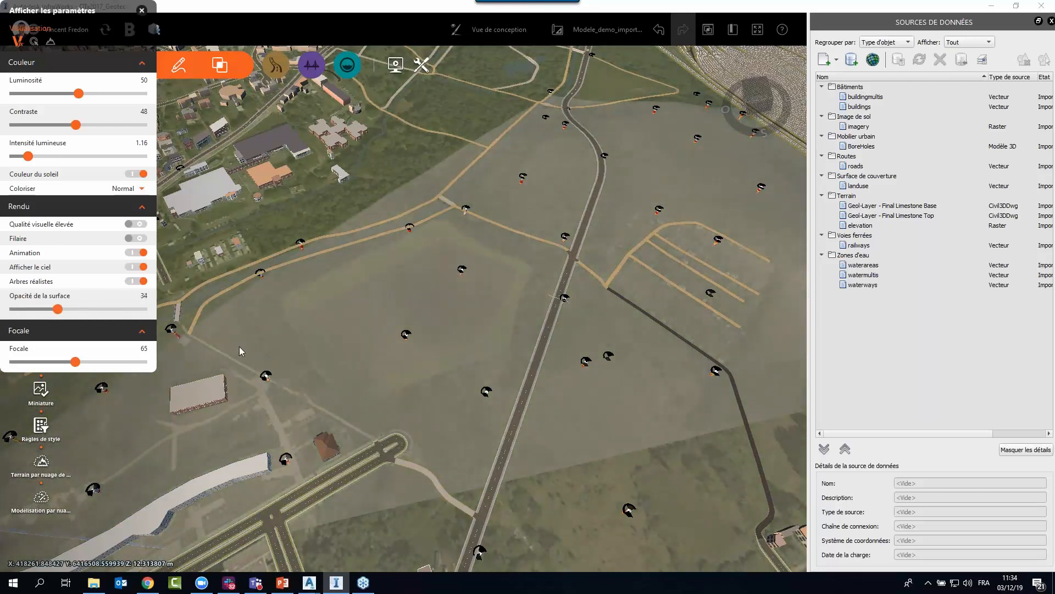
scroll(523, 390, "down", 10)
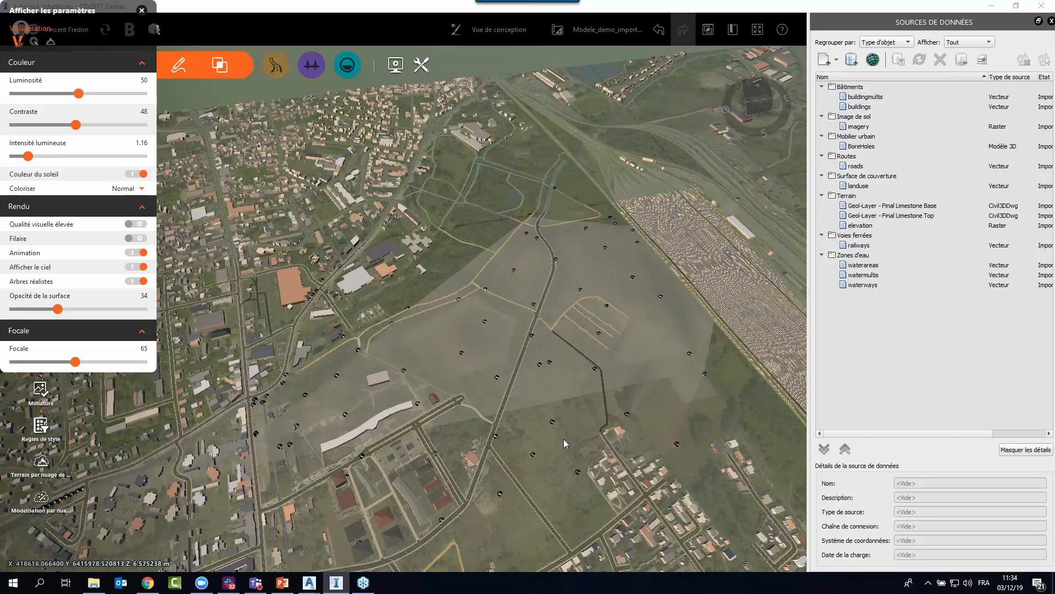
middle_click_drag(563, 439, 368, 206)
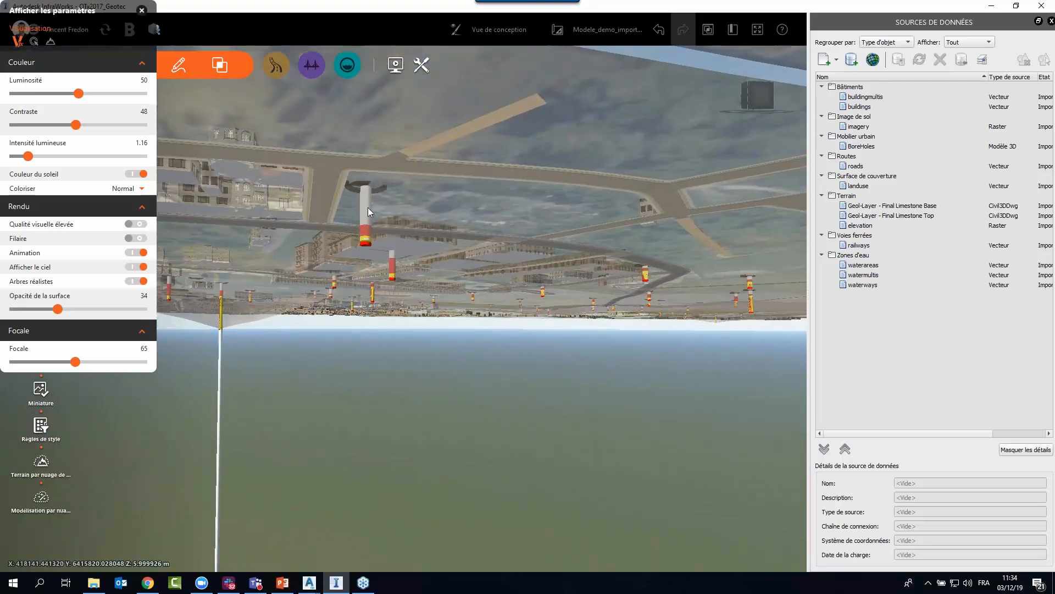
left_click_drag(376, 325, 377, 325)
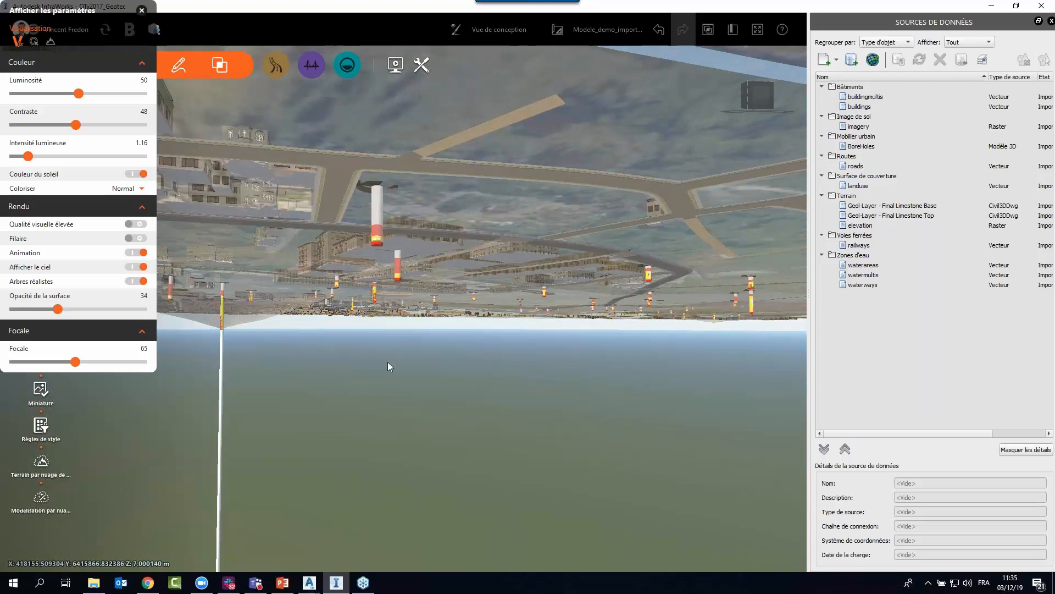
left_click_drag(388, 362, 391, 374)
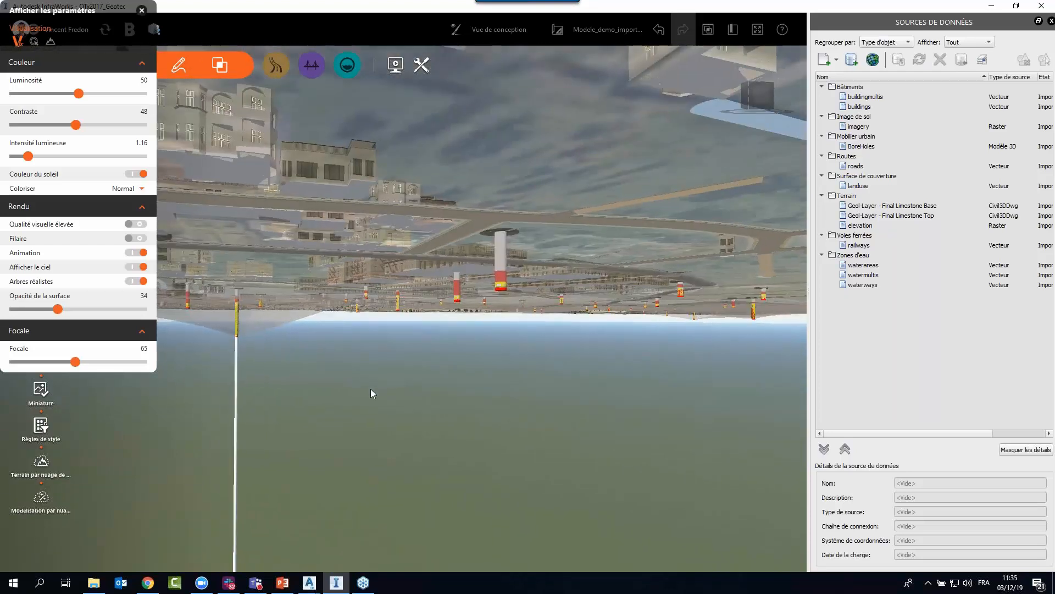
Set the surface opacity back to 100 and close the view's display settings.
left_click_drag(58, 309, 159, 311)
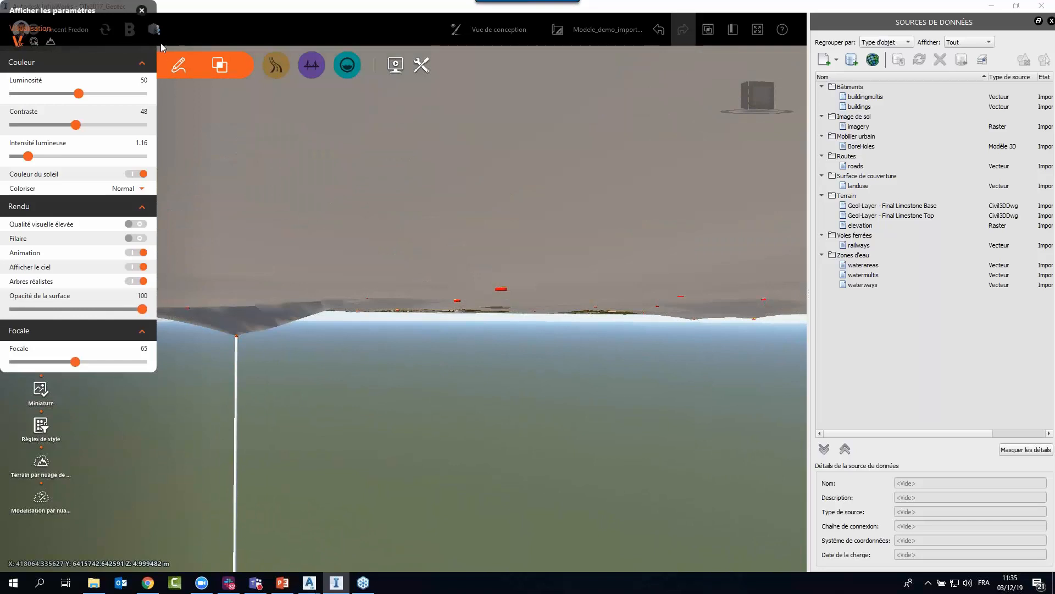
left_click(142, 10)
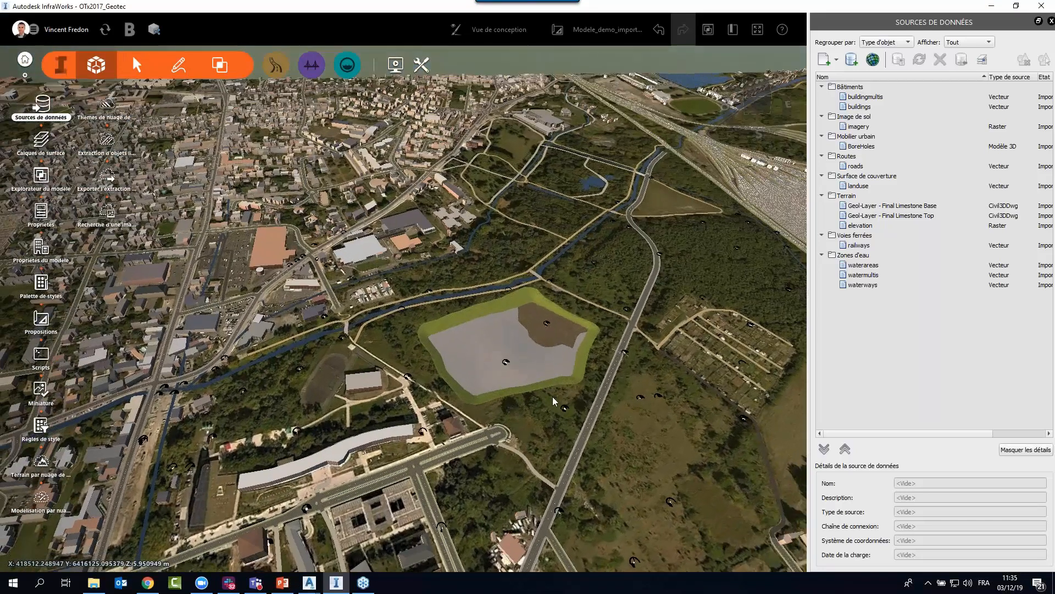
scroll(553, 395, "up", 5)
middle_click_drag(553, 394, 529, 410)
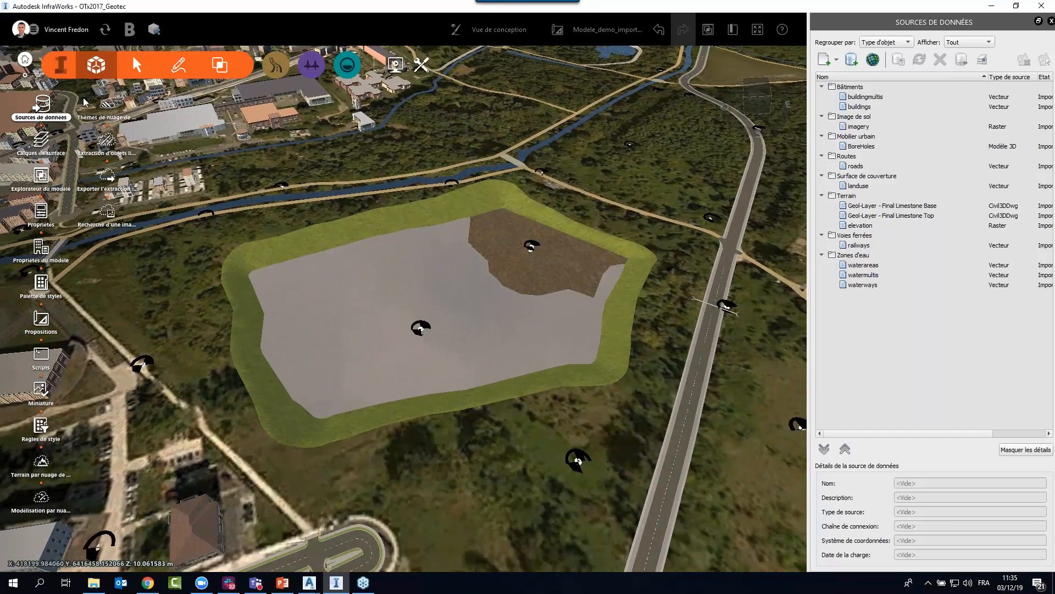
Turn off the visibility of Final Limestone Top in the Couche Calcaire top surface layer and apply the change.
left_click(40, 140)
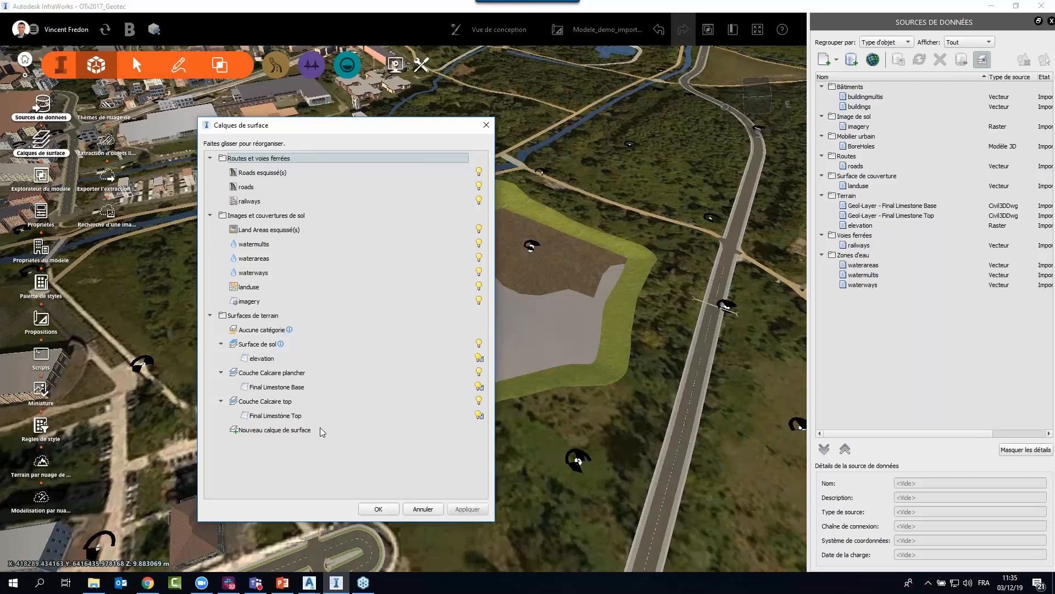
left_click(479, 416)
left_click(467, 509)
left_click(381, 509)
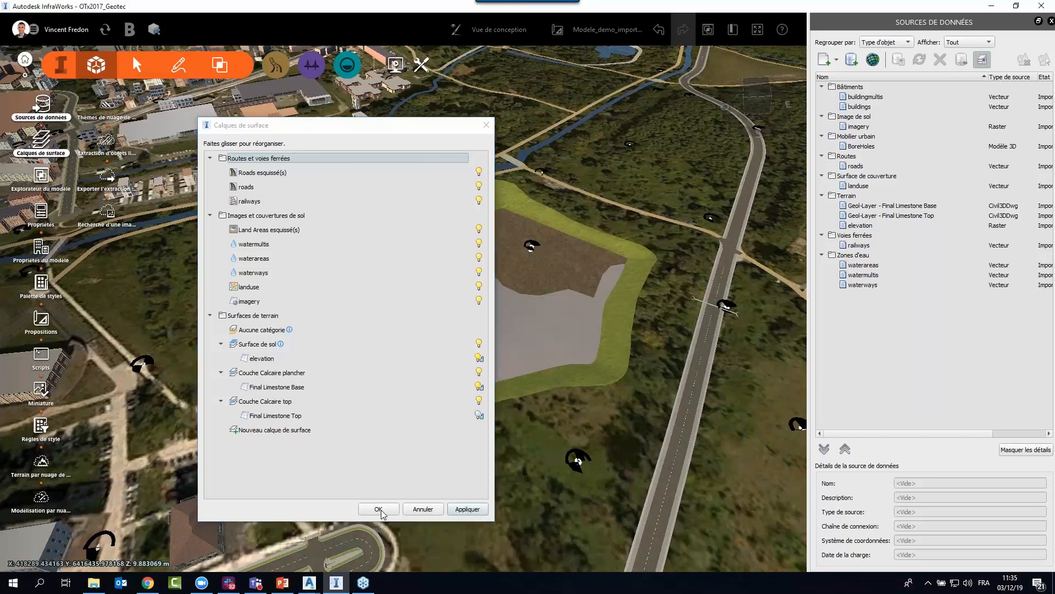
scroll(480, 463, "down", 2)
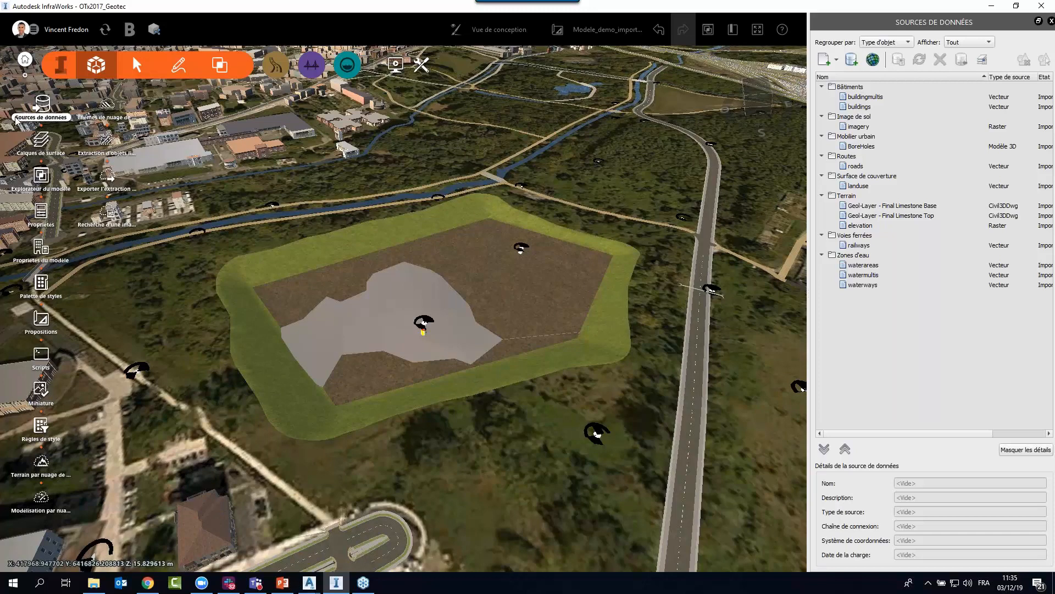
Turn off the visibility of Final Limestone Base in the Couche Calcaire plancher surface layer.
left_click(41, 140)
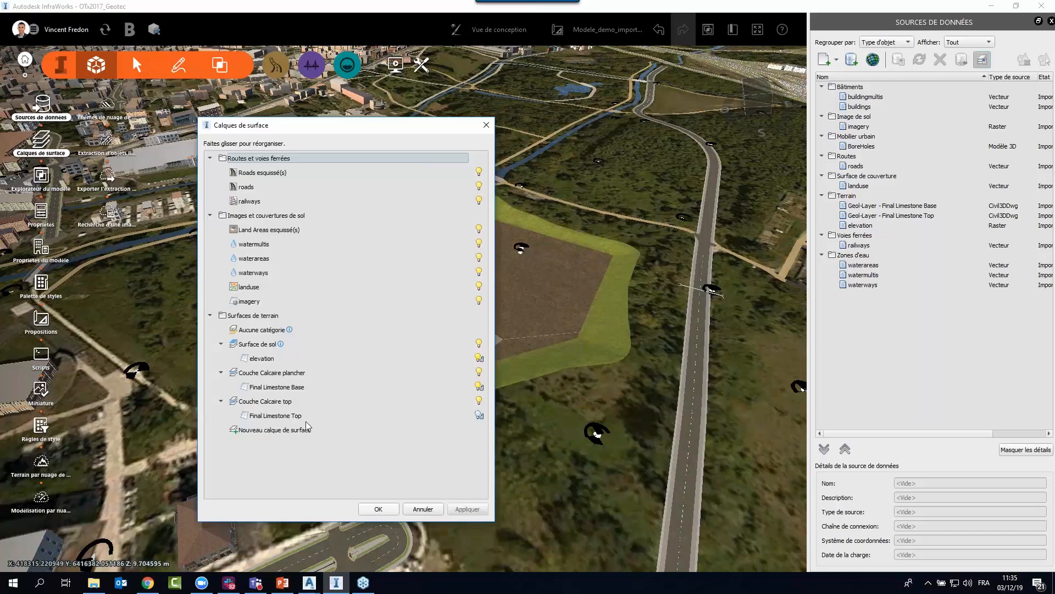
left_click(269, 388)
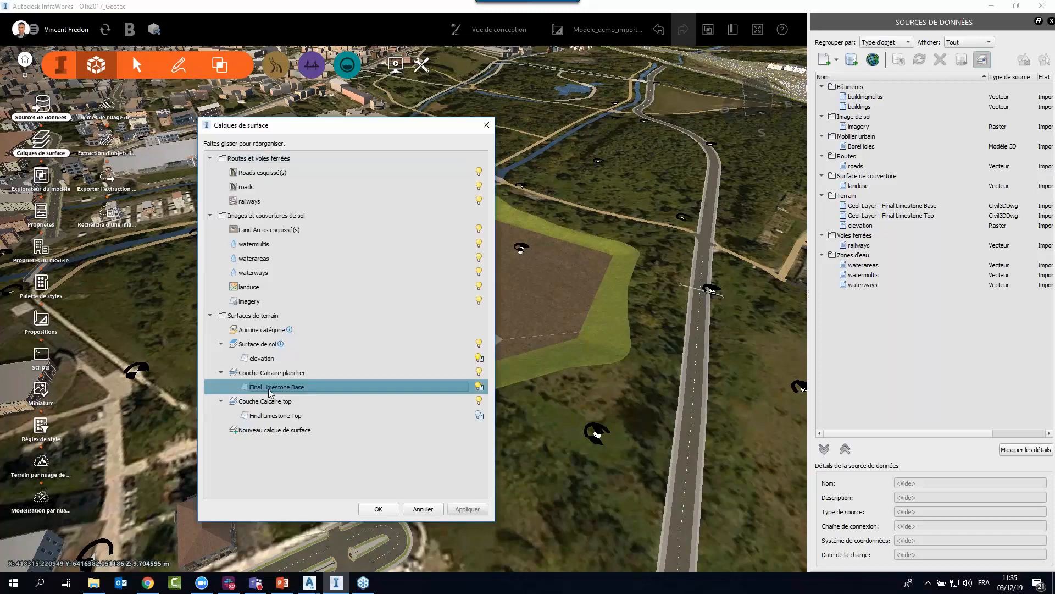
left_click(478, 388)
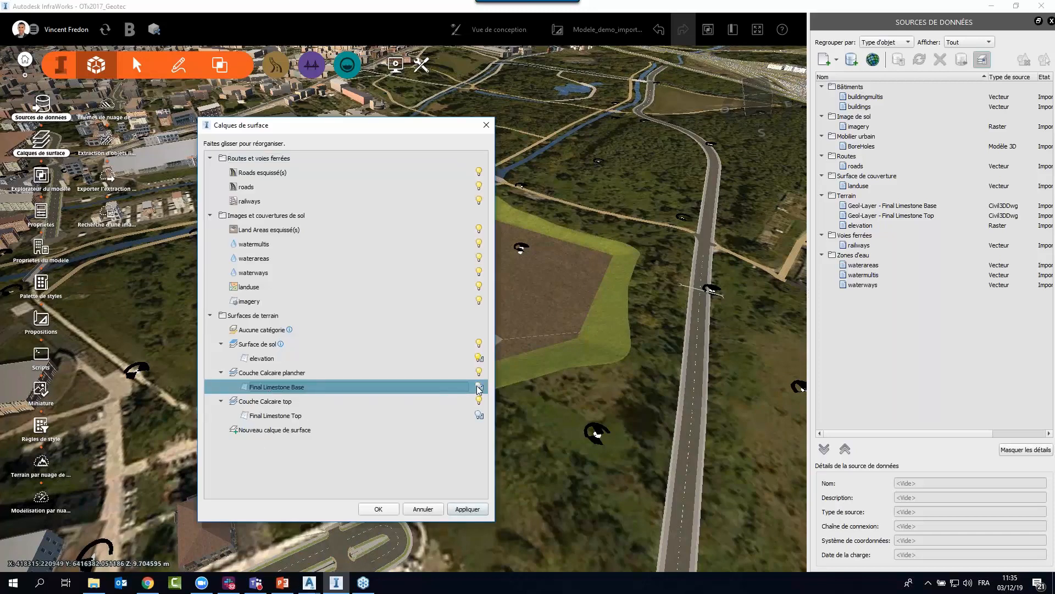
Confirm the surface layer changes and inspect the graded terrain area with both limestone surfaces hidden.
left_click(388, 509)
left_click_drag(529, 476, 464, 375)
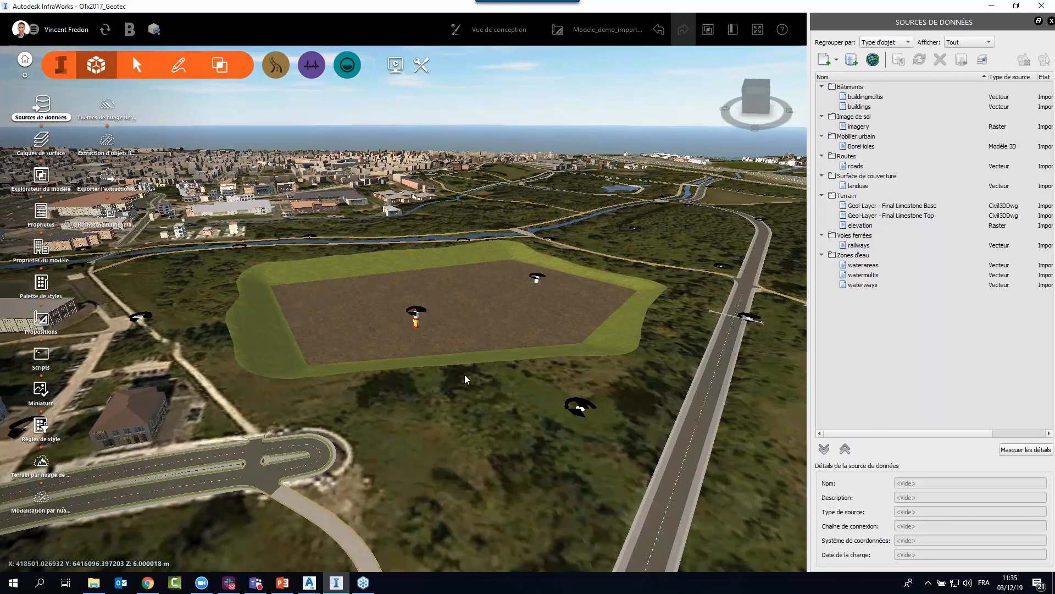
scroll(428, 325, "up", 1)
scroll(427, 326, "up", 2)
left_click_drag(461, 440, 535, 450)
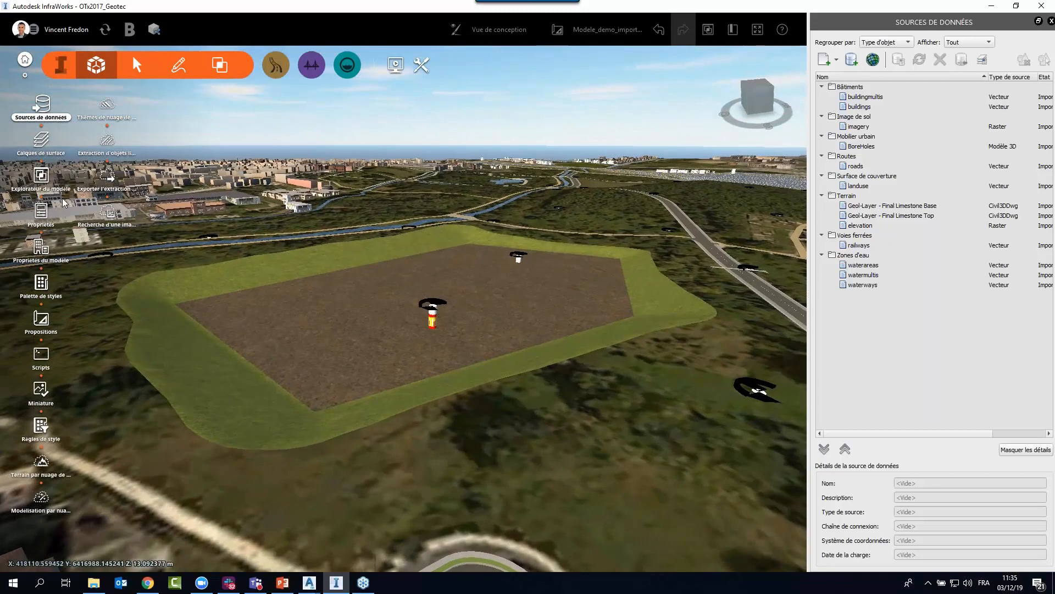
Assign the Land Cover material Sand - Planting to the Couche Calcaire plancher surface layer through its layer settings.
left_click(41, 140)
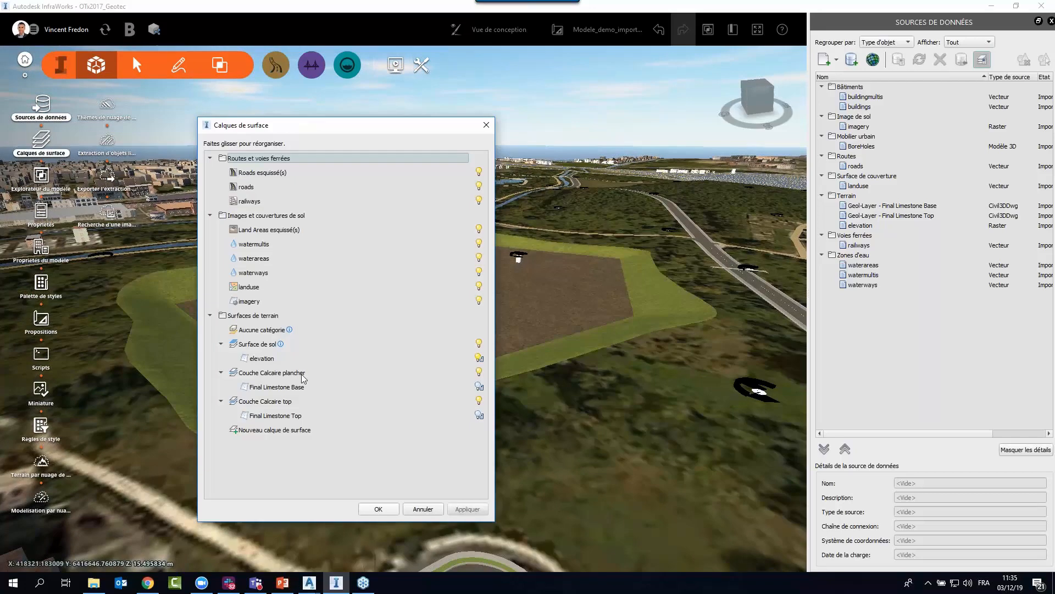
left_click(293, 373)
left_click(281, 403)
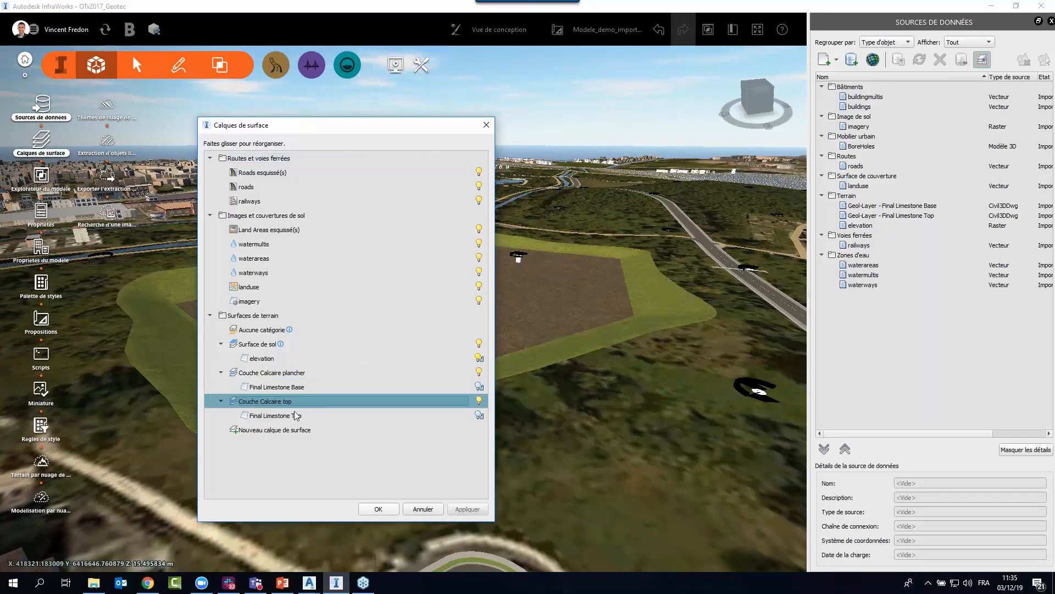
left_click(266, 374)
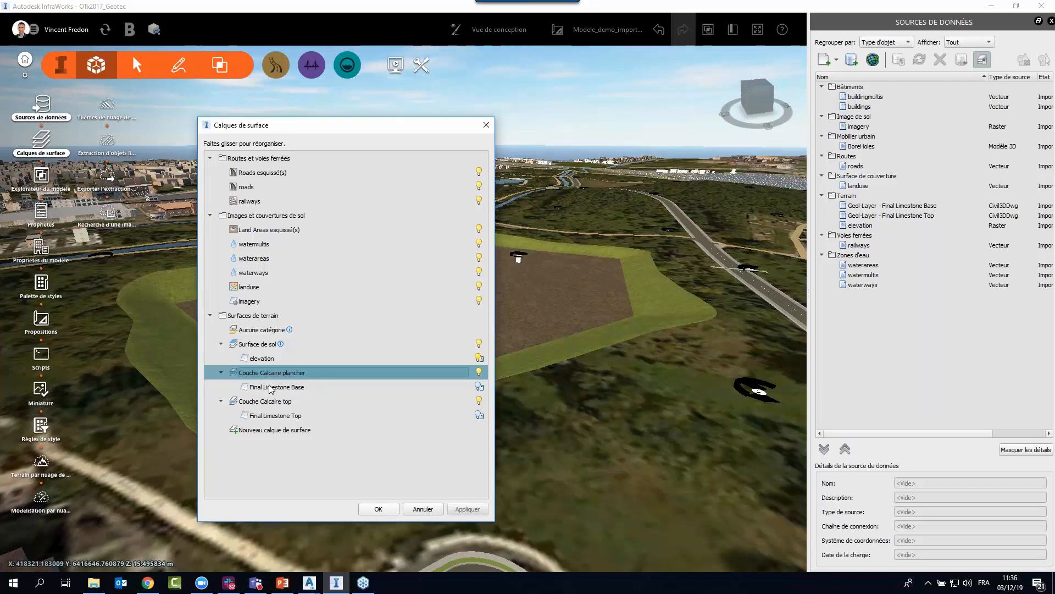
right_click(273, 372)
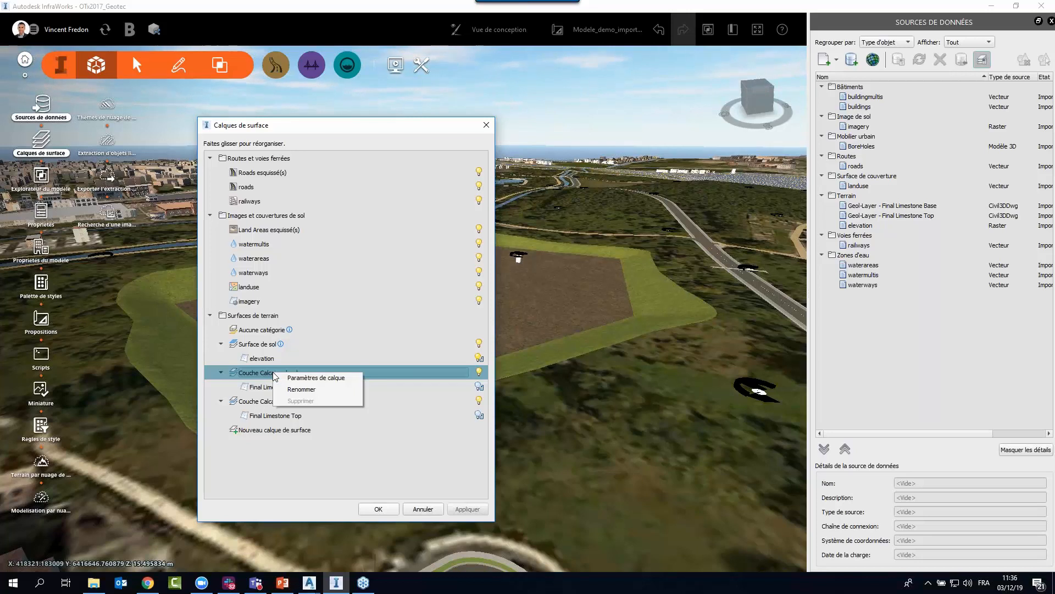
left_click(301, 377)
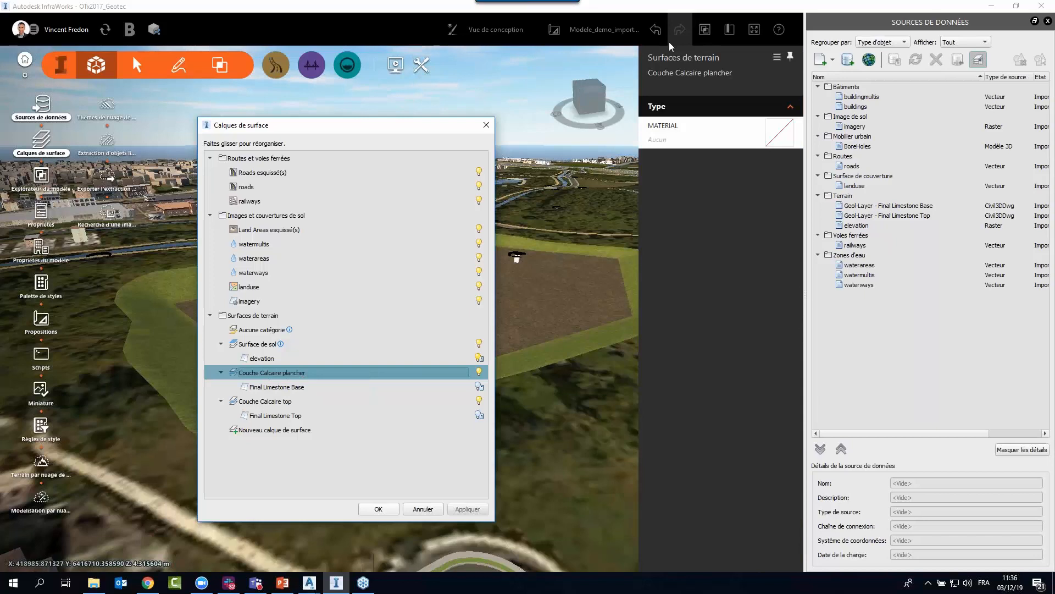
left_click(781, 133)
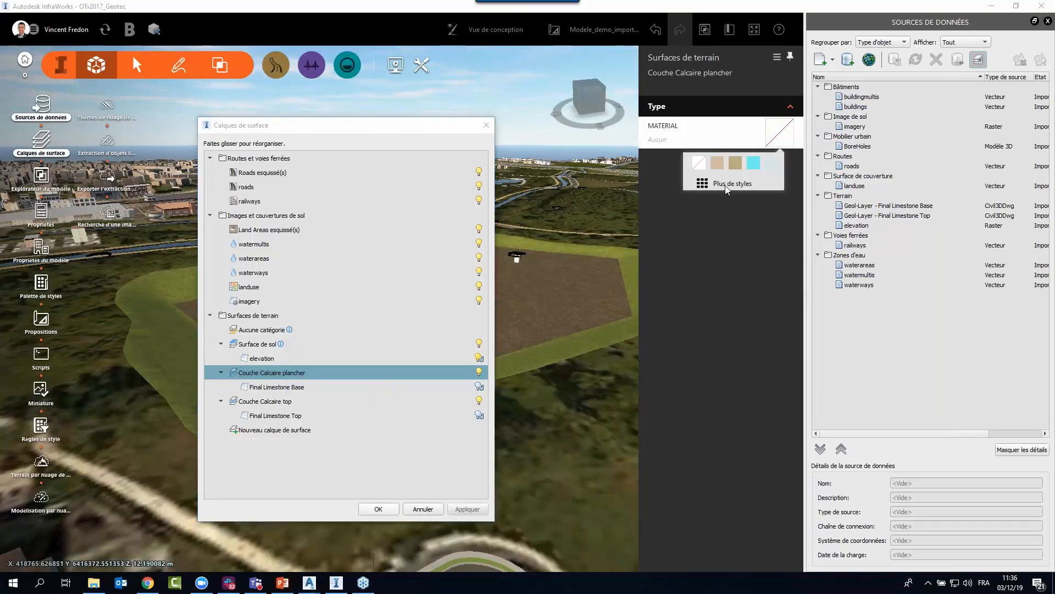
left_click(727, 185)
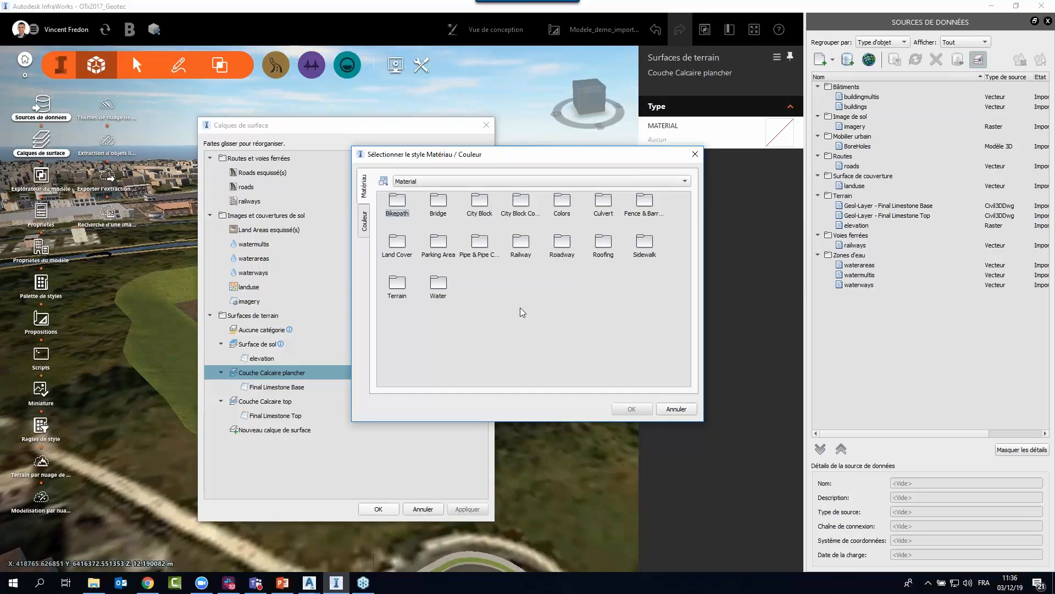
double_click(409, 254)
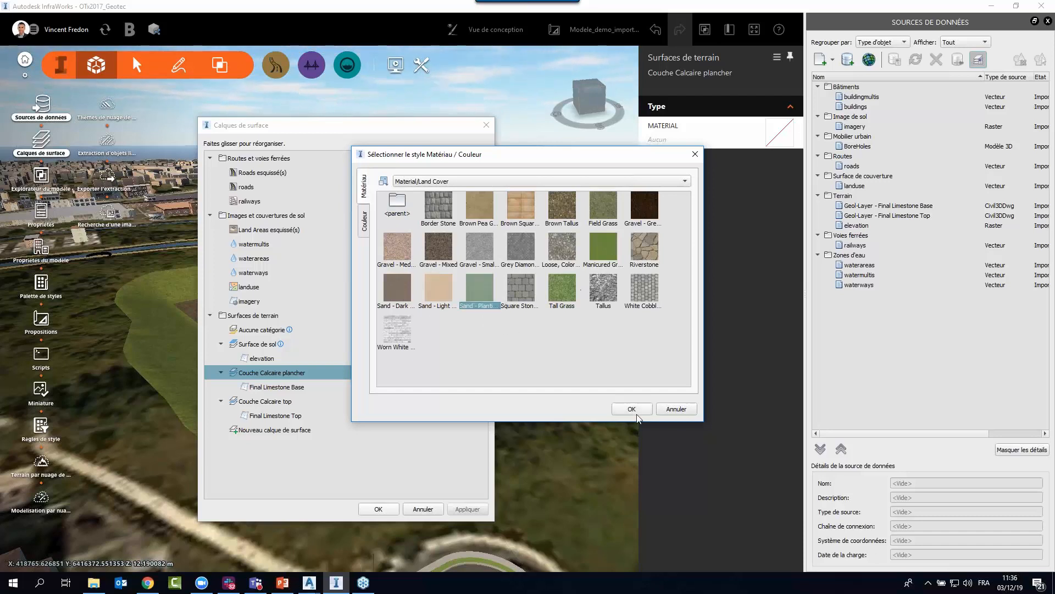
left_click(632, 409)
left_click(384, 509)
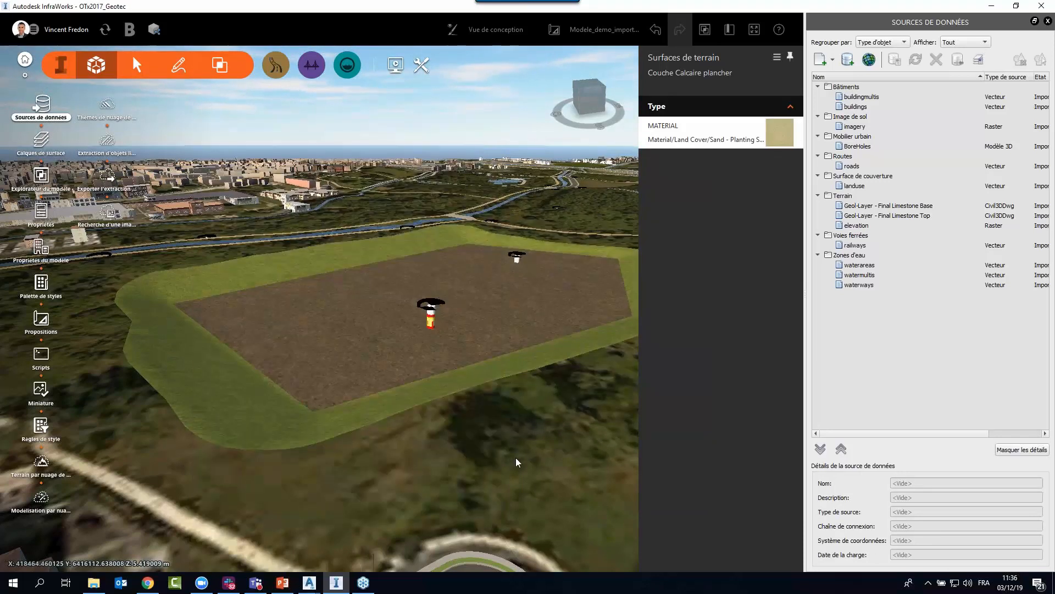
left_click(514, 458)
Turn on the visibility of Final Limestone Base, apply the change and inspect the surface against the graded terrain area.
left_click(42, 141)
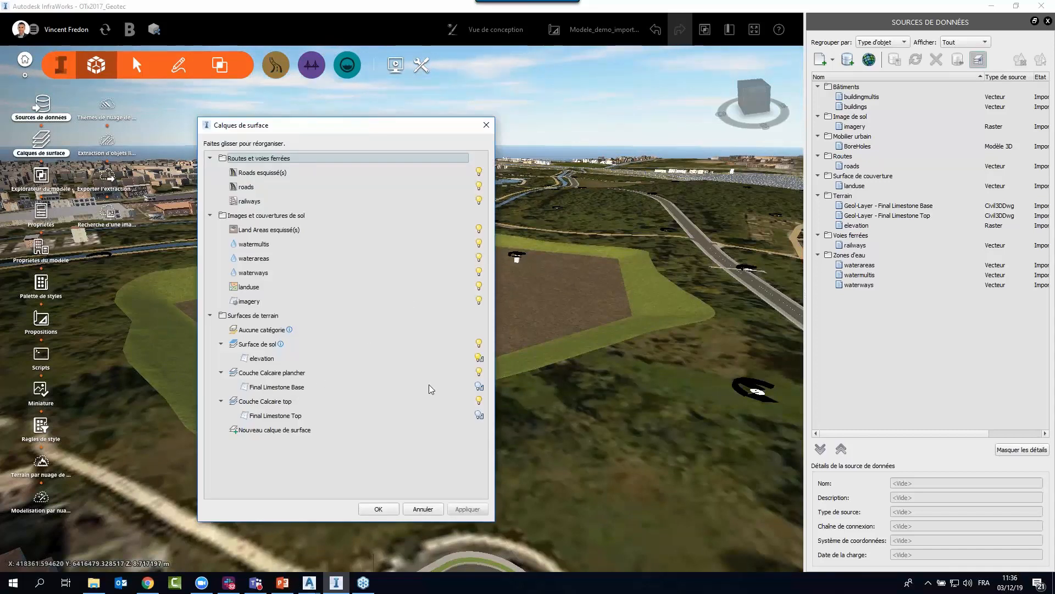
left_click(478, 387)
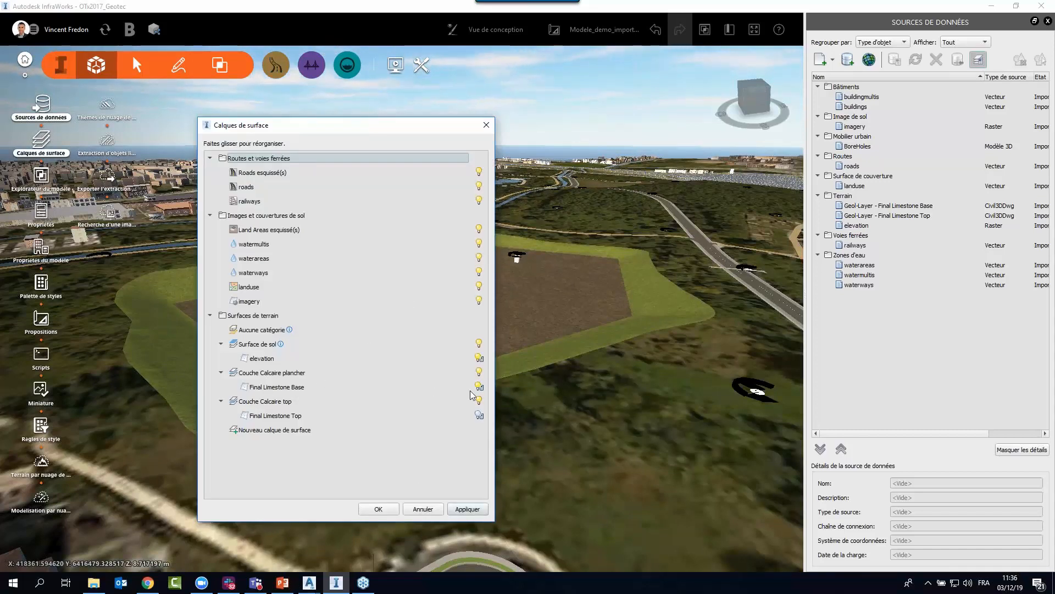
left_click(466, 510)
left_click(380, 509)
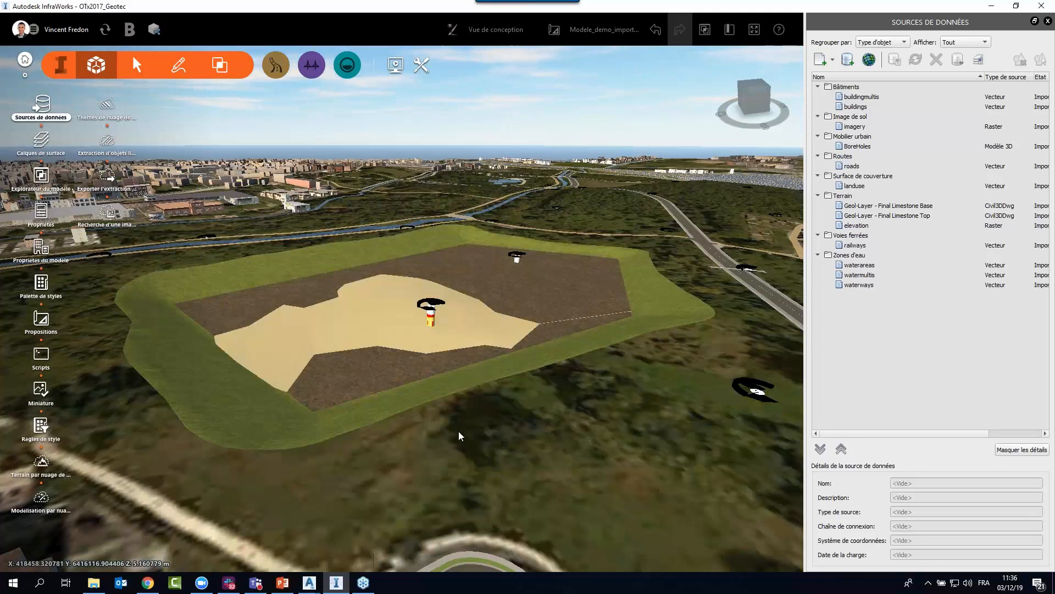
left_click_drag(456, 432, 429, 459)
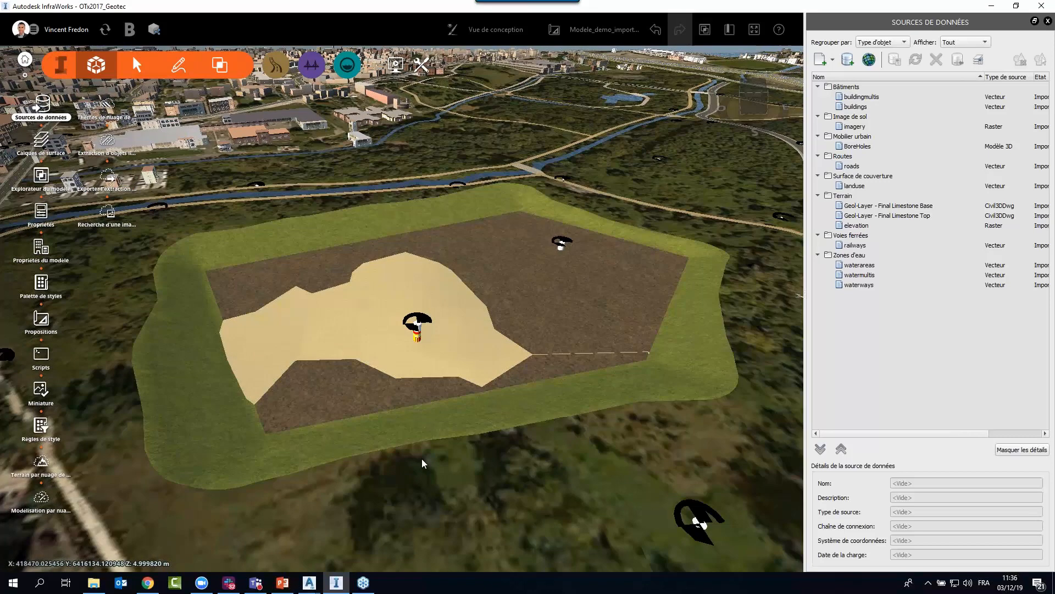
left_click_drag(475, 523, 504, 484)
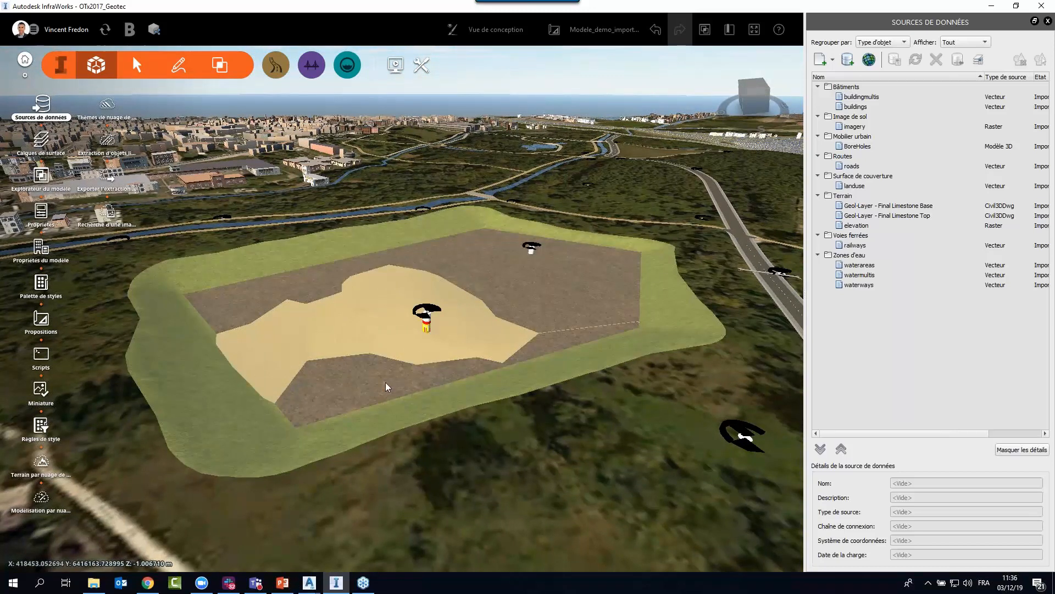
Raise the graded terrain area vertically so that it covers almost all of the sand-coloured limestone base, and deselect it.
left_click(386, 382)
left_click_drag(553, 439, 482, 447)
scroll(457, 448, "down", 2)
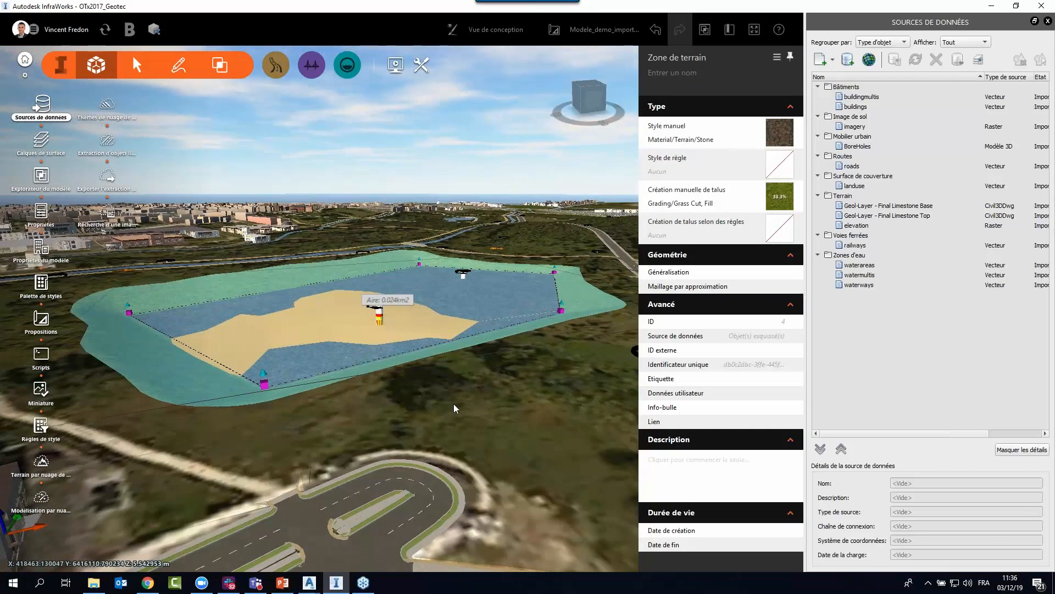
scroll(456, 402, "down", 3)
left_click_drag(460, 461, 404, 488)
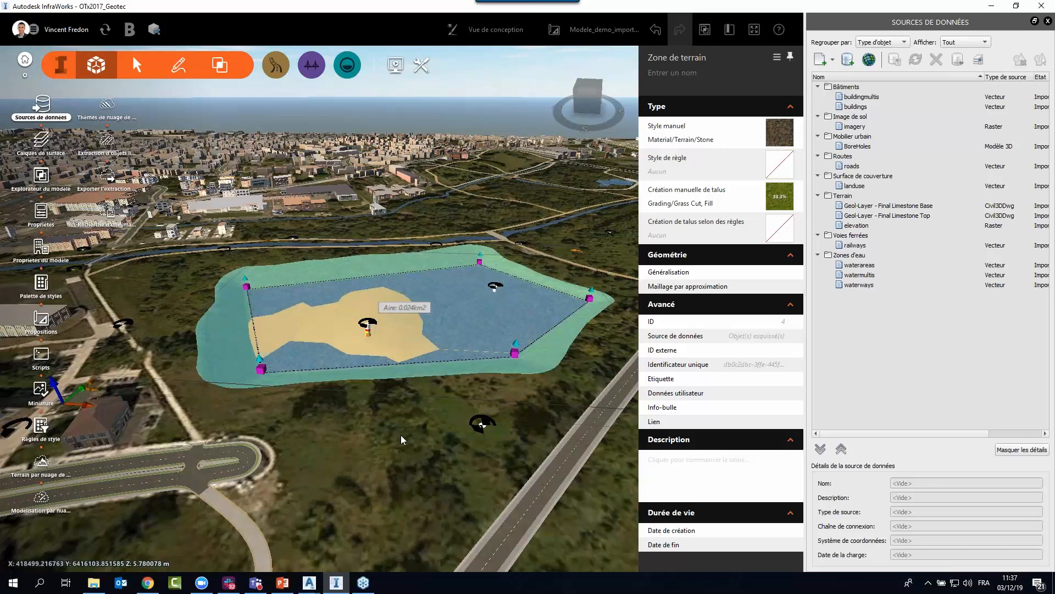
left_click_drag(401, 435, 420, 427)
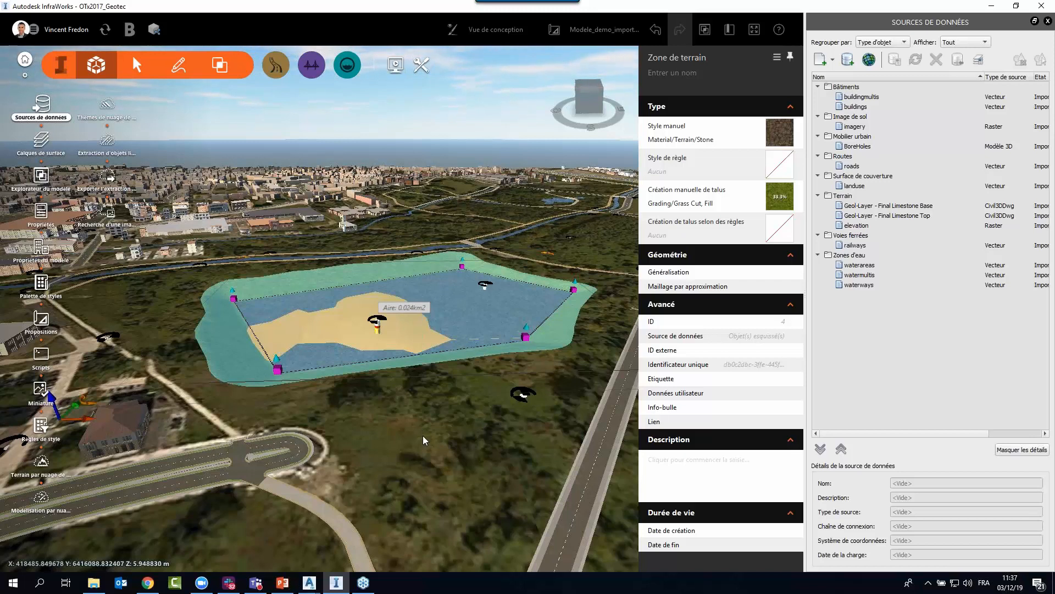
mouse_move(423, 435)
left_mouse_down()
mouse_move(407, 500)
mouse_move(398, 459)
mouse_move(380, 447)
mouse_move(410, 457)
mouse_move(404, 425)
mouse_move(414, 434)
left_mouse_up()
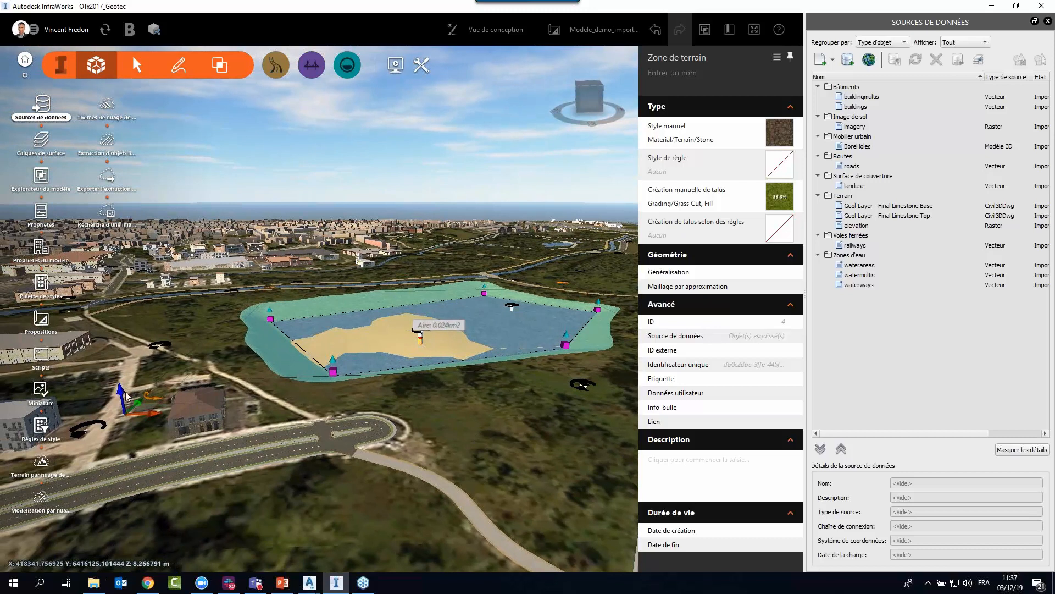
left_click_drag(122, 395, 121, 387)
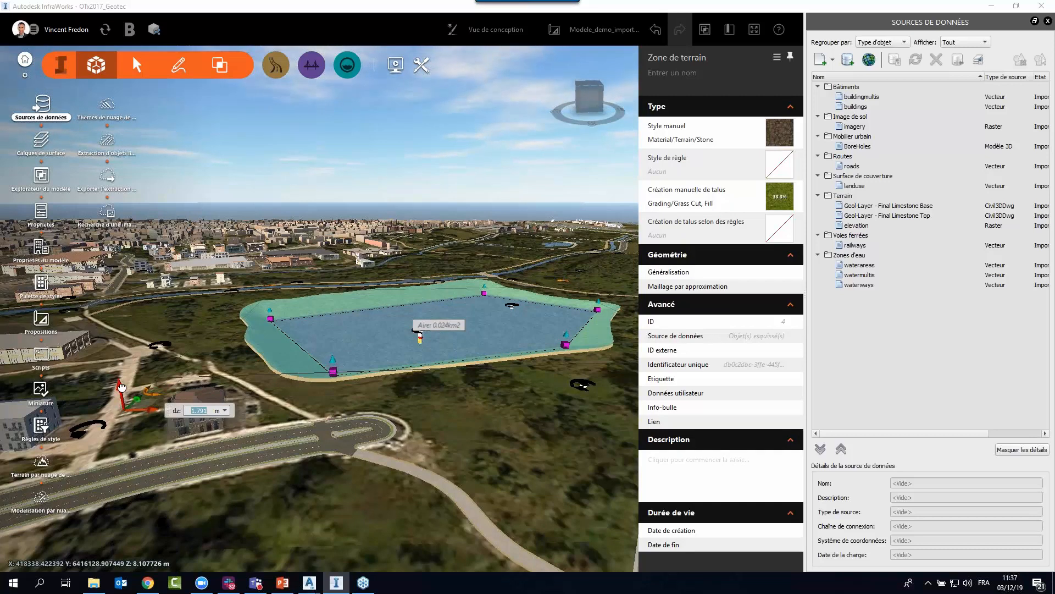
left_click_drag(122, 387, 122, 388)
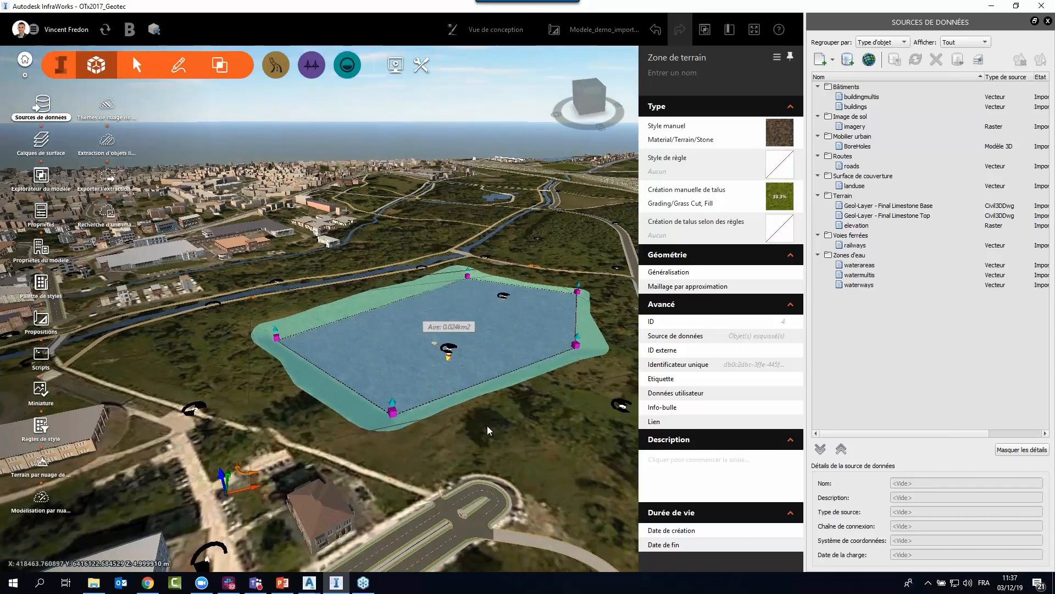
left_click(487, 426)
Examine the raised terrain area, its boreholes and the limestone base from several angles.
scroll(448, 374, "up", 3)
scroll(434, 353, "up", 5)
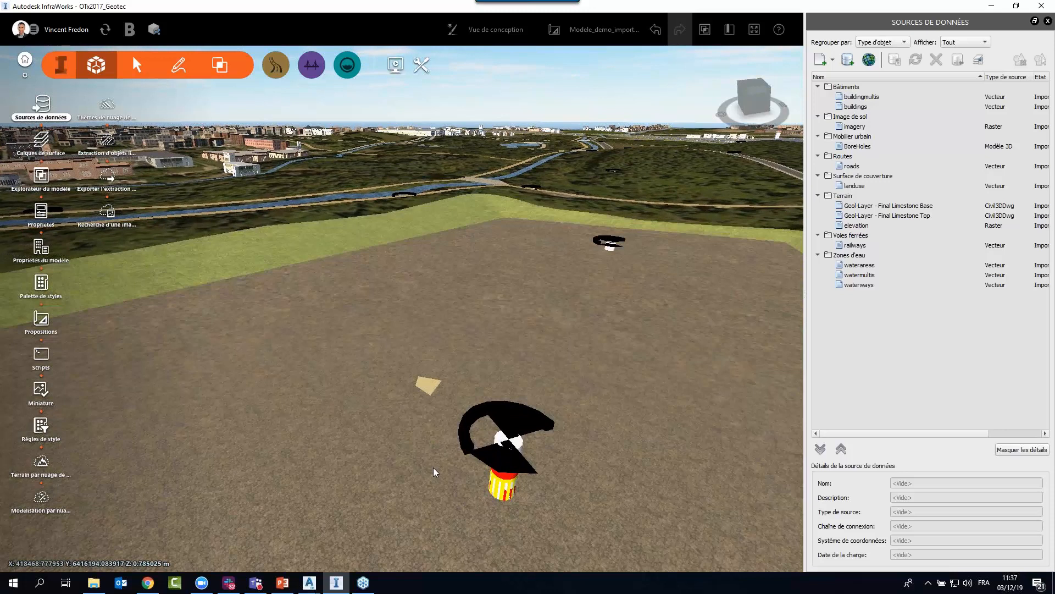
left_click_drag(433, 467, 405, 437)
scroll(414, 435, "down", 4)
scroll(426, 435, "down", 2)
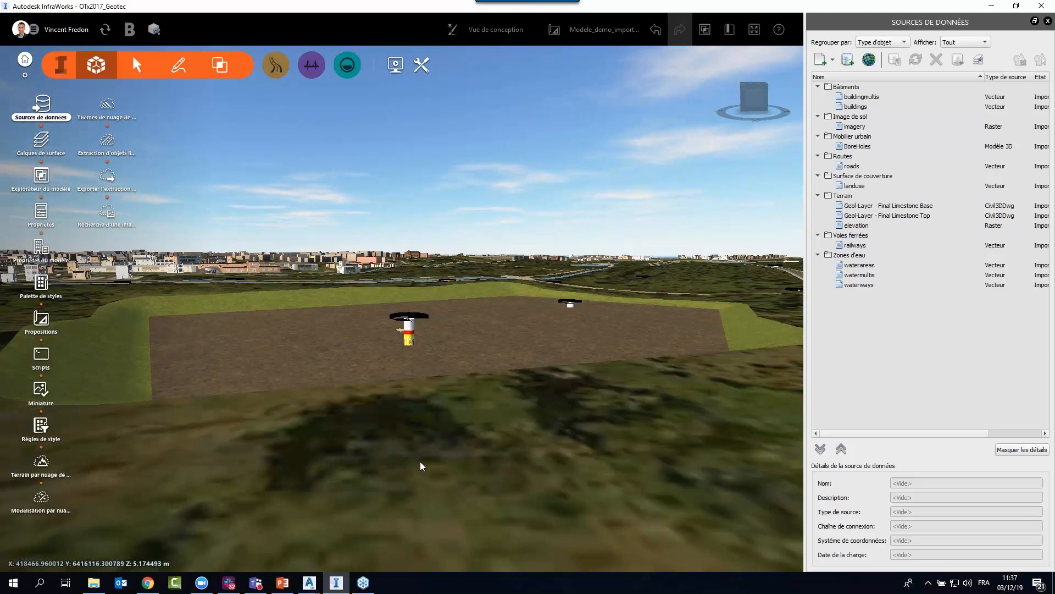
scroll(437, 437, "down", 6)
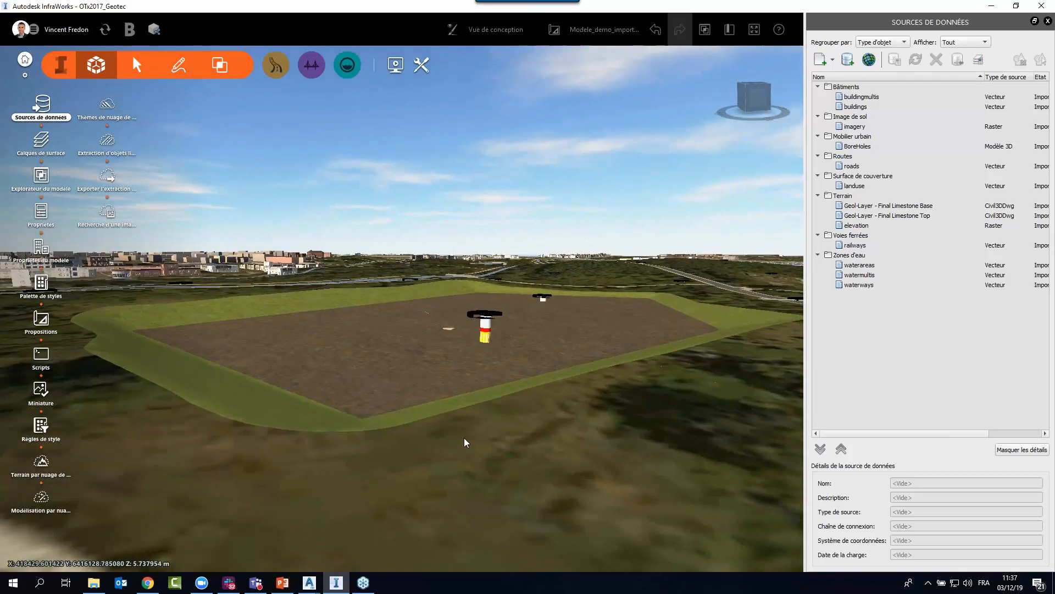
left_click_drag(465, 439, 381, 479)
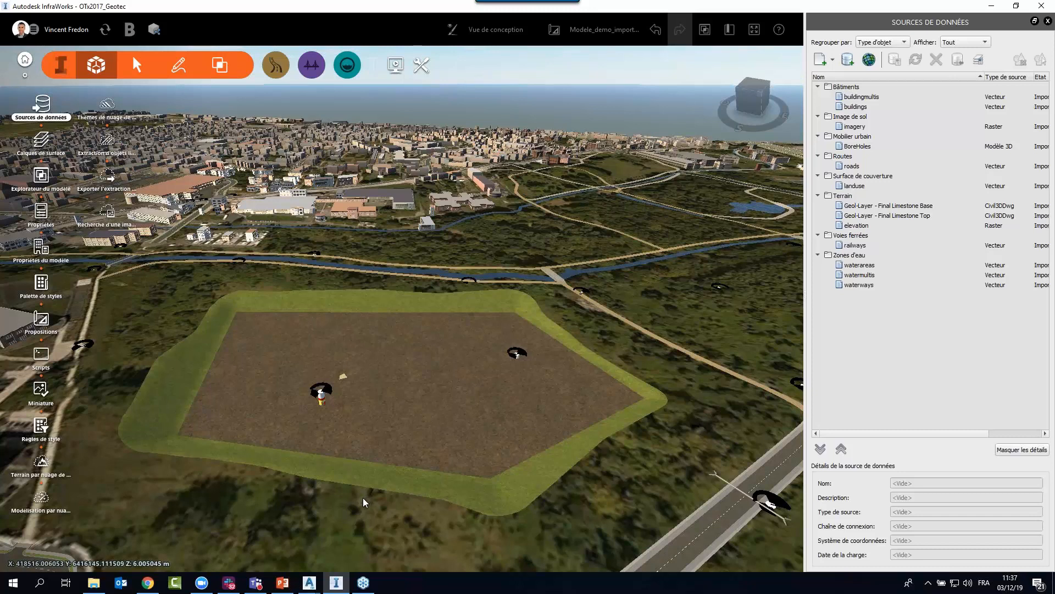
left_click(411, 428)
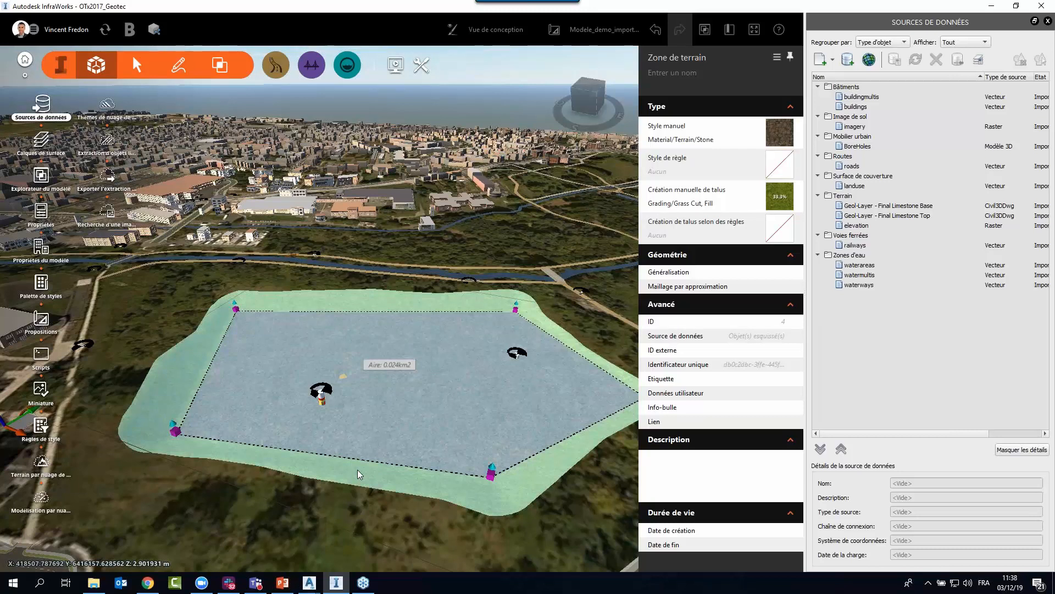
mouse_move(380, 443)
middle_mouse_down()
mouse_move(361, 415)
mouse_move(358, 454)
mouse_move(391, 432)
middle_mouse_up()
left_click(339, 445)
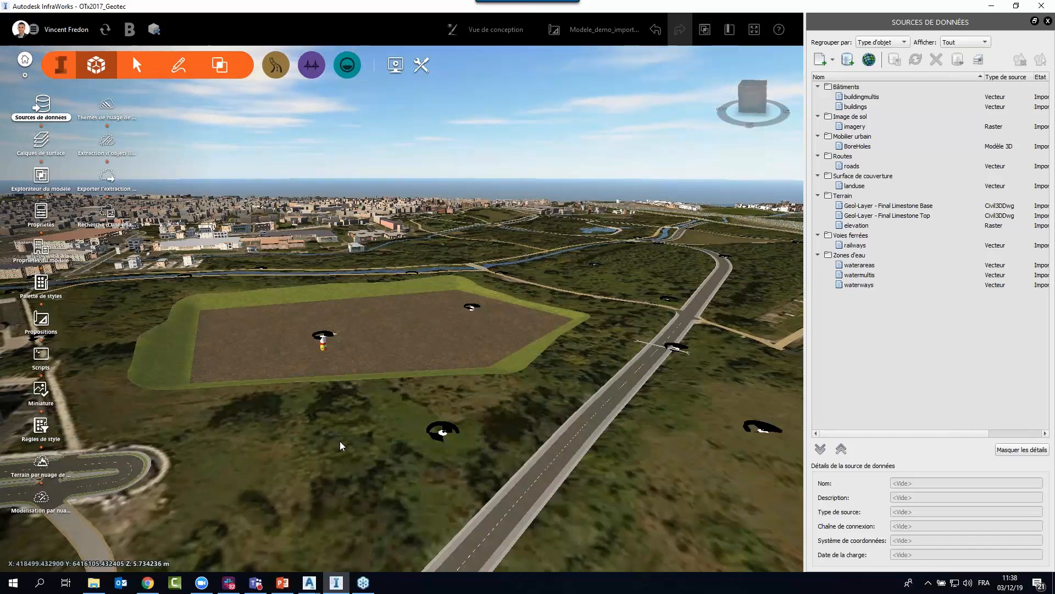
Select the road beside the terrain area, close its cross-section view and show its longitudinal profile view.
left_click_drag(416, 447, 457, 440)
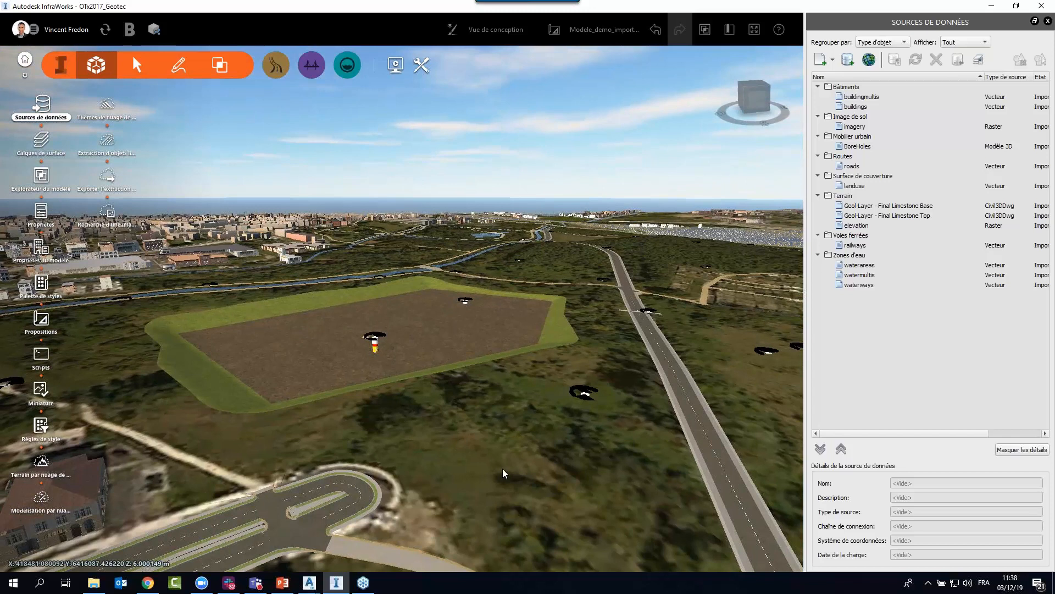
left_click_drag(503, 469, 419, 394)
left_click(419, 395)
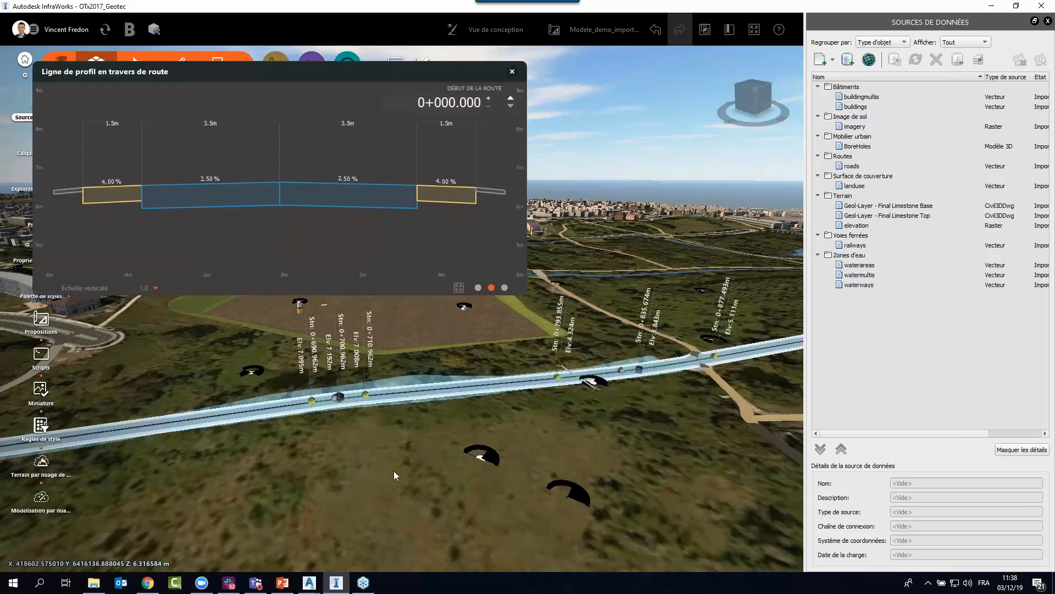
left_click(512, 72)
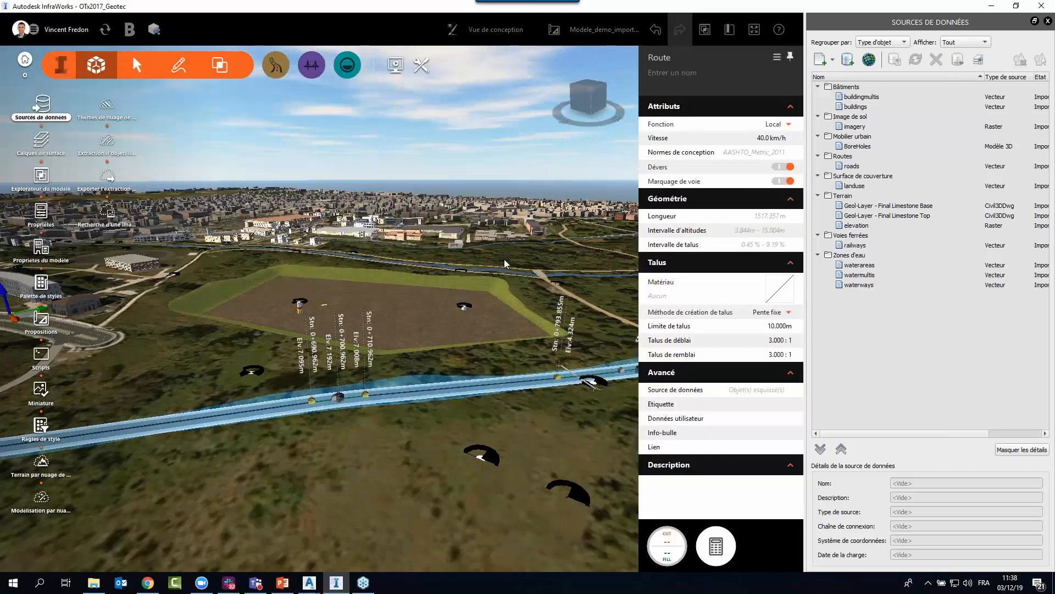
right_click(413, 434)
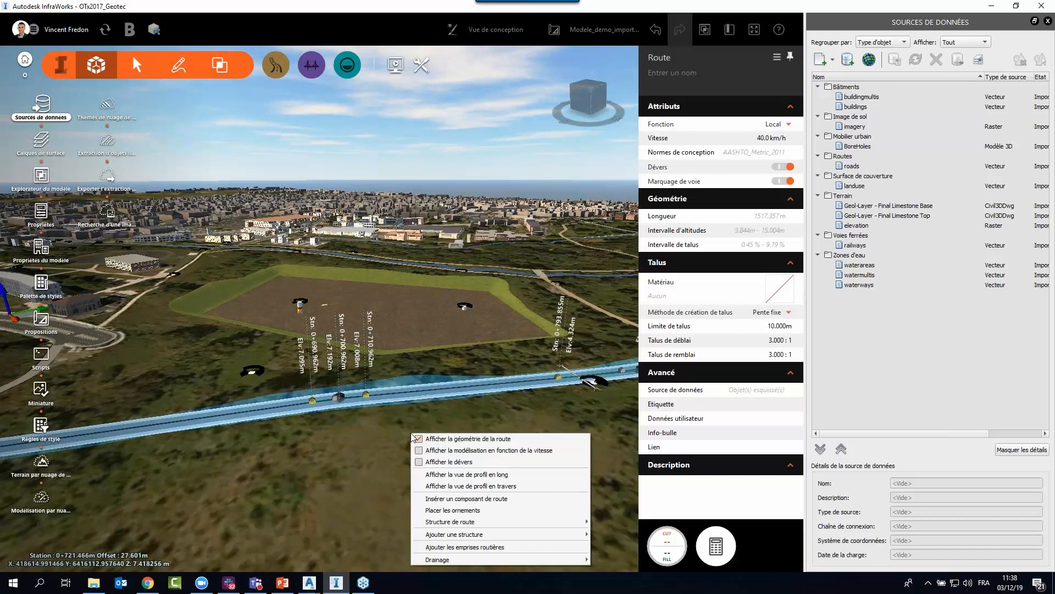
left_click(461, 474)
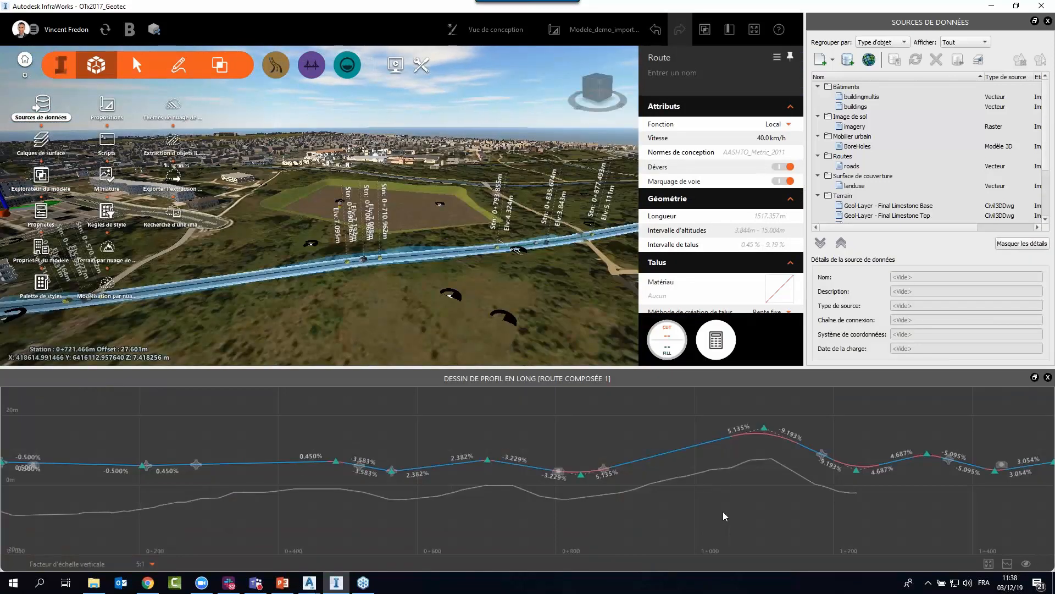
Examine the road's longitudinal profile against the natural terrain and limestone base lines, switching the Terrain naturel display off and back on.
scroll(723, 511, "down", 1)
middle_click_drag(499, 516, 522, 507)
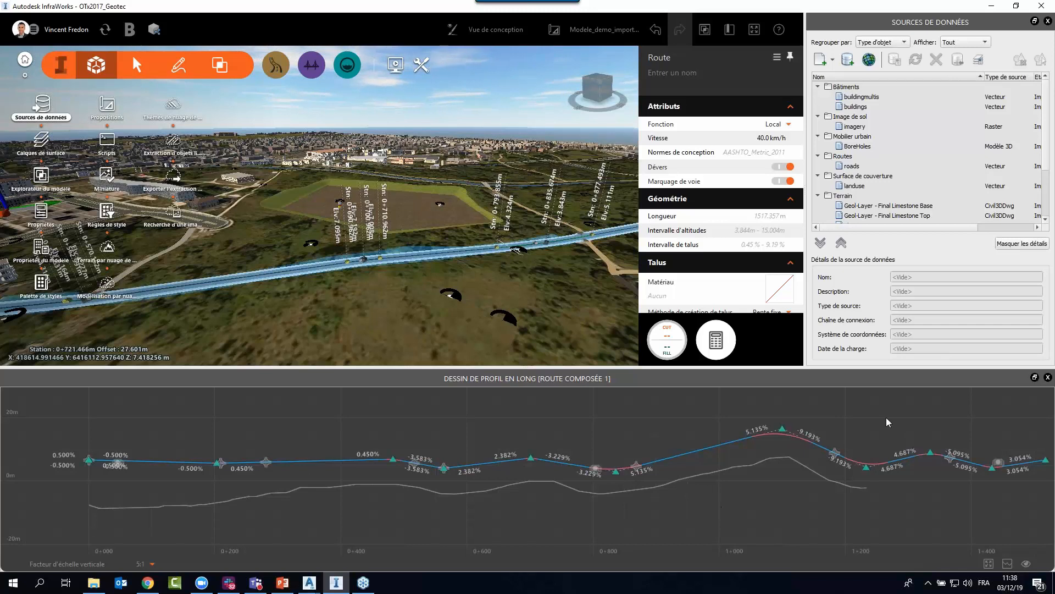
left_click(1027, 564)
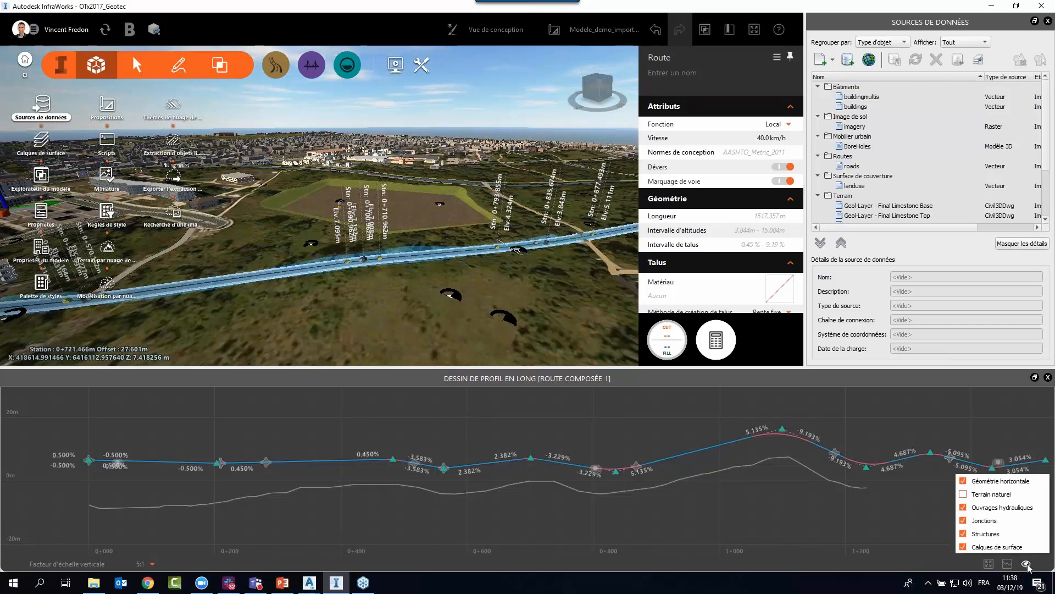
left_click(963, 494)
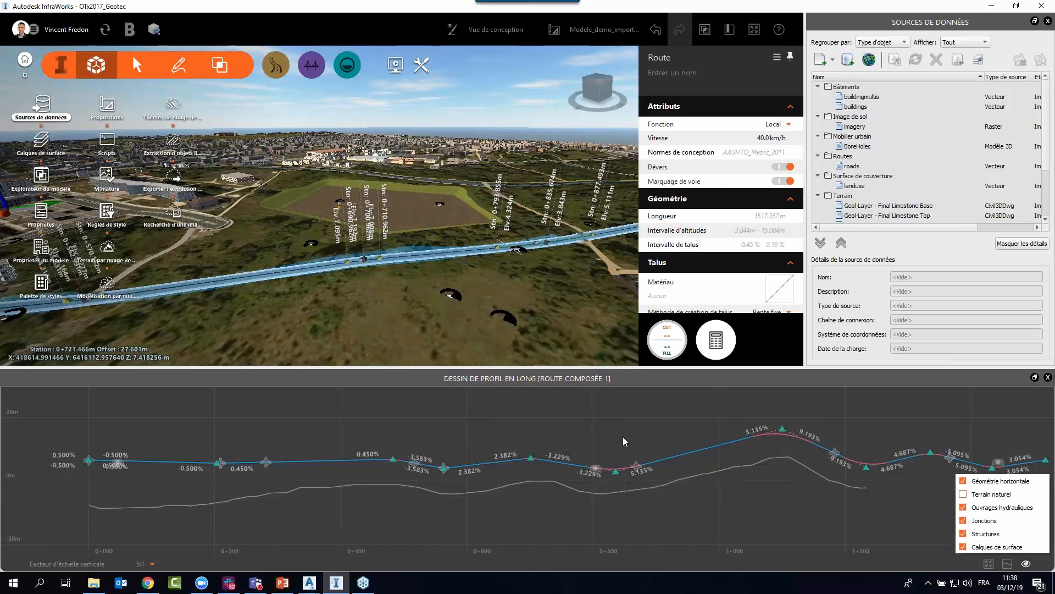
left_click(964, 494)
left_click(861, 509)
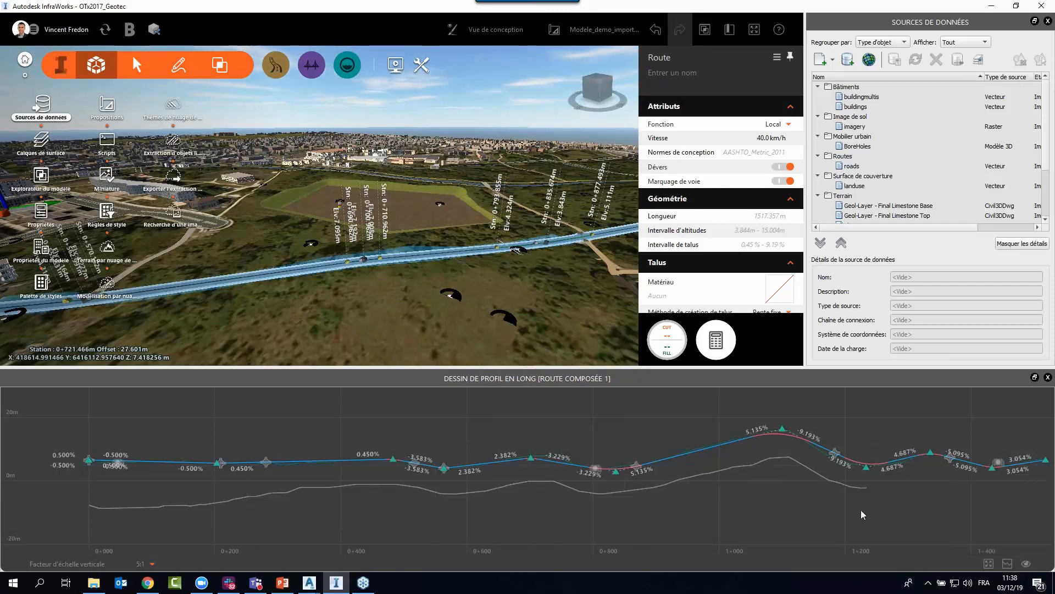
scroll(550, 461, "up", 3)
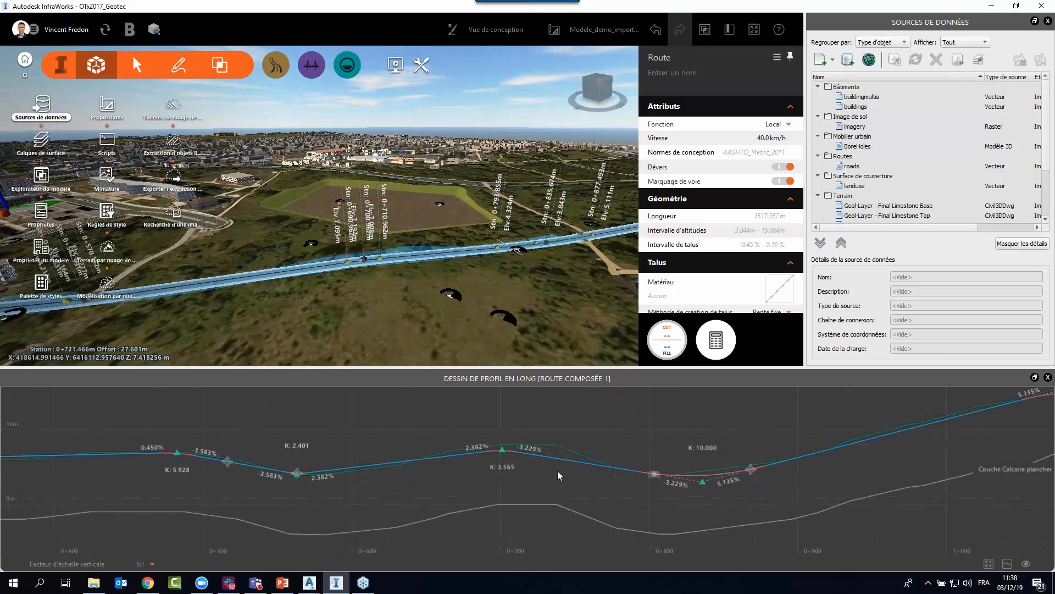
scroll(558, 470, "up", 2)
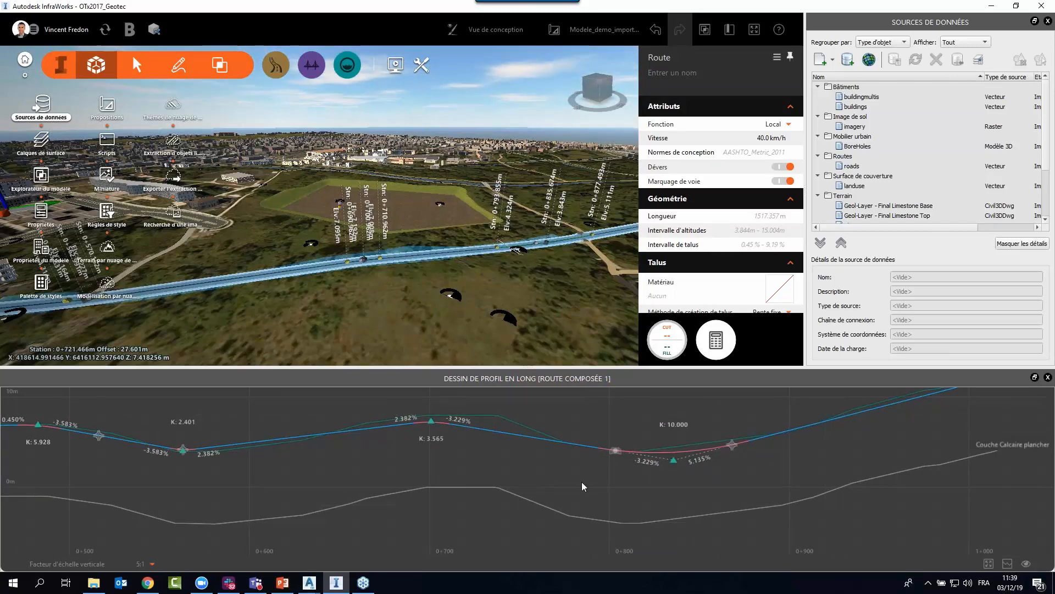
scroll(622, 480, "down", 3)
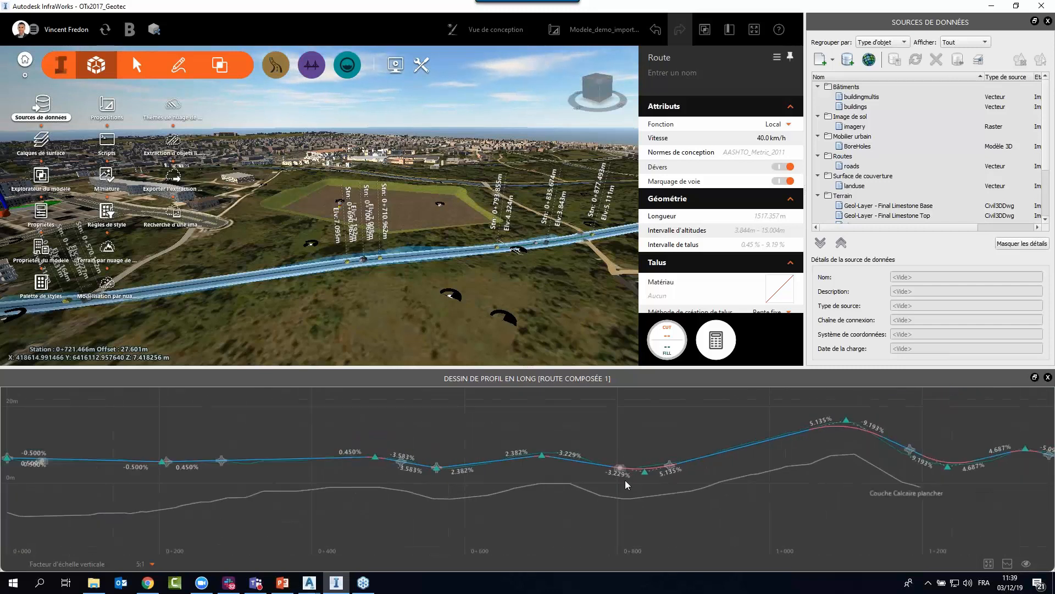
left_click_drag(687, 520, 691, 506)
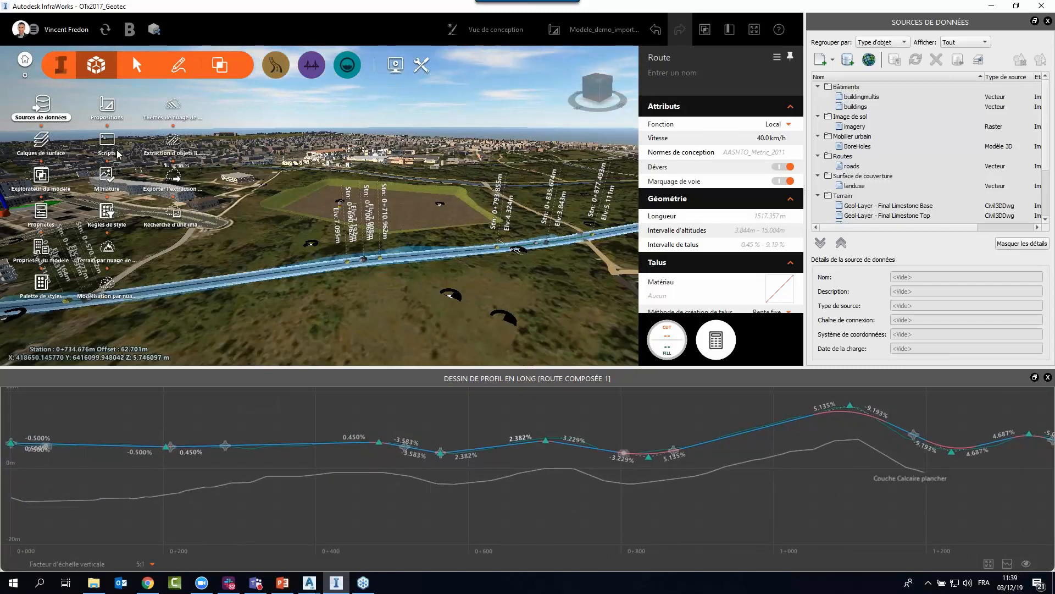
Turn on the visibility of Final Limestone Top in the surface layers, apply the change and view the whole road profile.
left_click(41, 144)
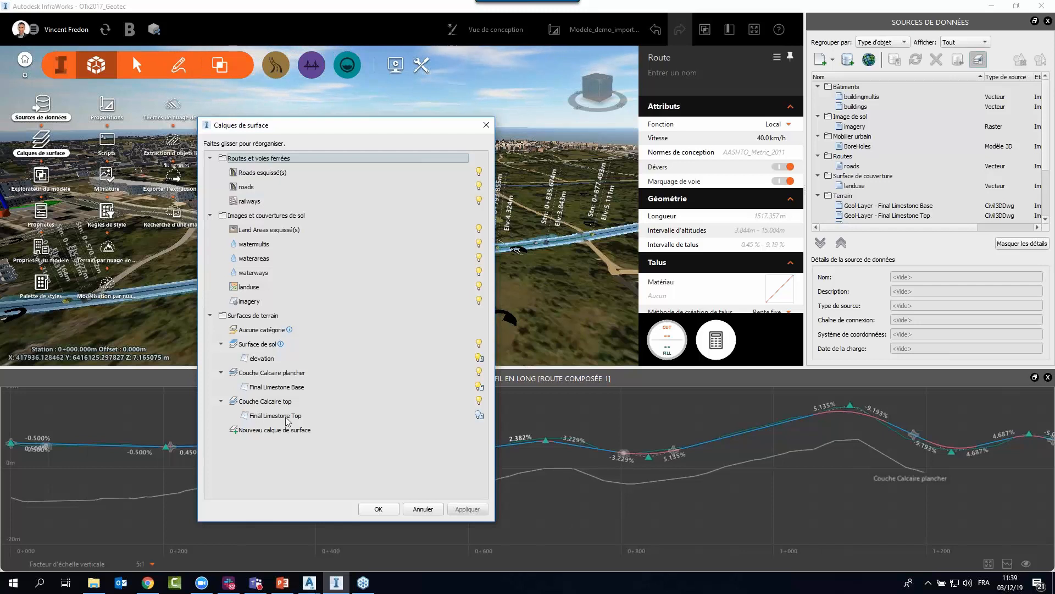
left_click(479, 415)
left_click(468, 508)
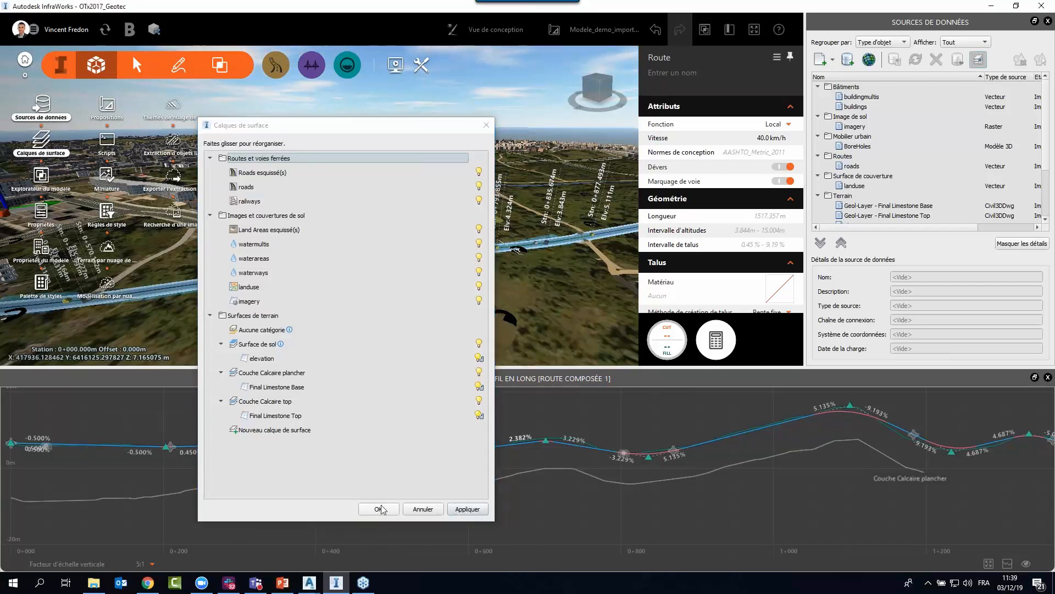
left_click(389, 506)
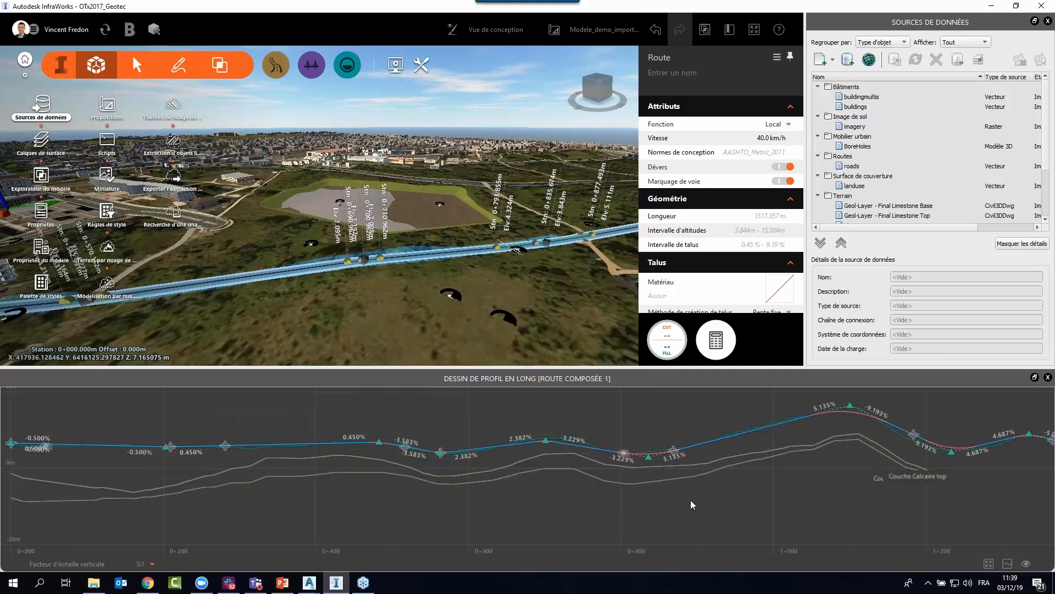
scroll(686, 499, "down", 2)
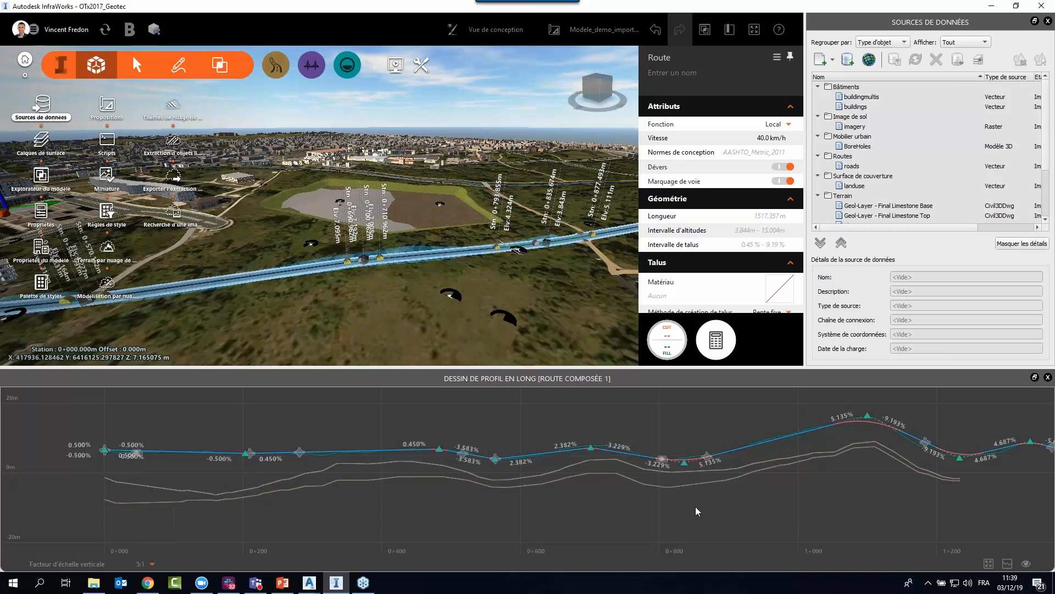
Deselect the road and close its longitudinal profile view.
left_click(506, 292)
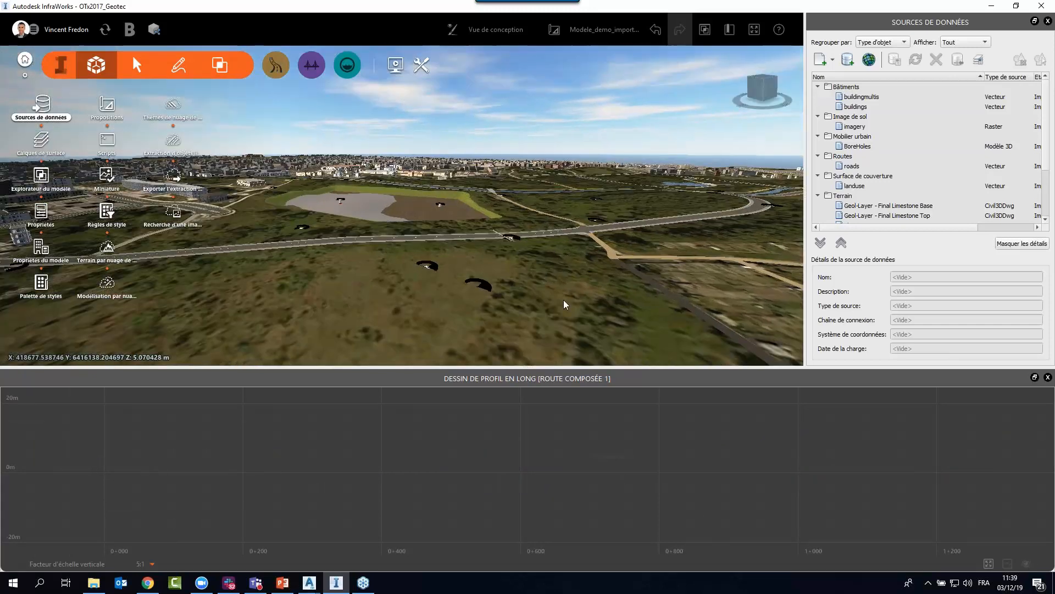
left_click(1048, 377)
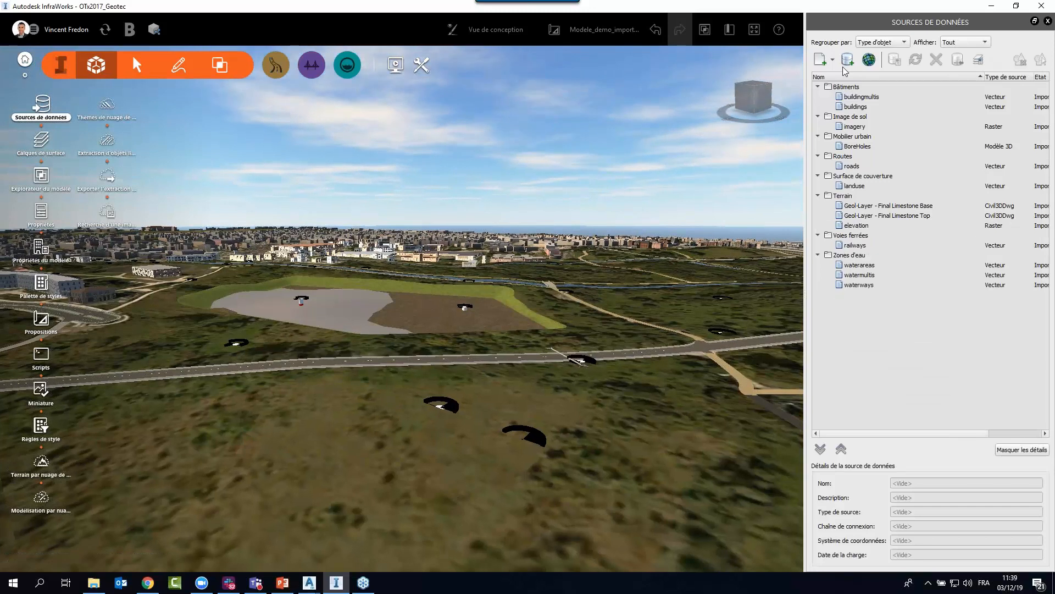
left_click(850, 58)
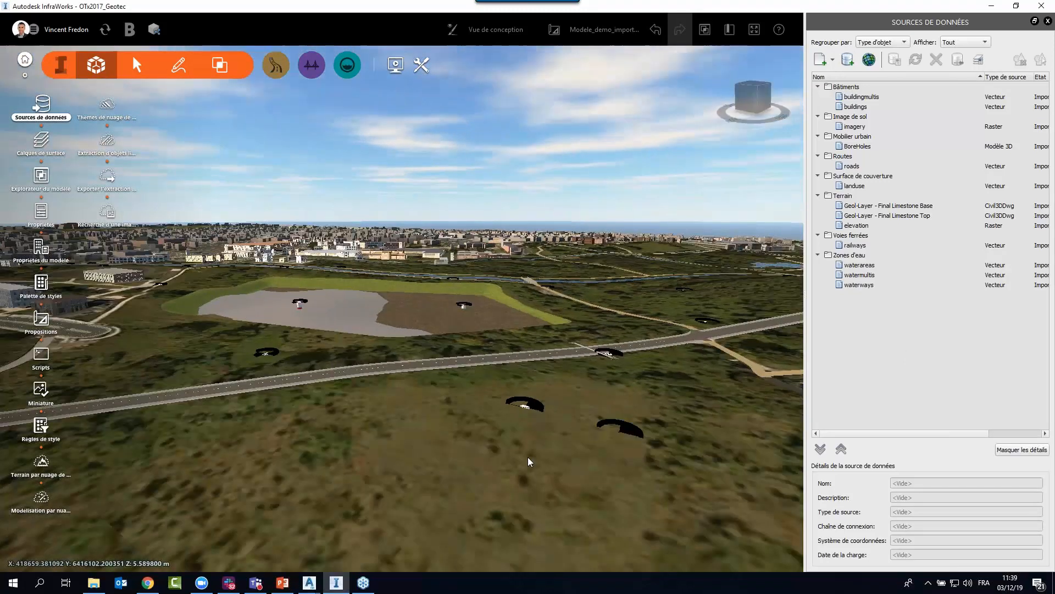
Switch to the PowerPoint presentation and start the slide show from the "InfraWorks 2019.3 : surfaces multiples" slide.
key("alt+Tab")
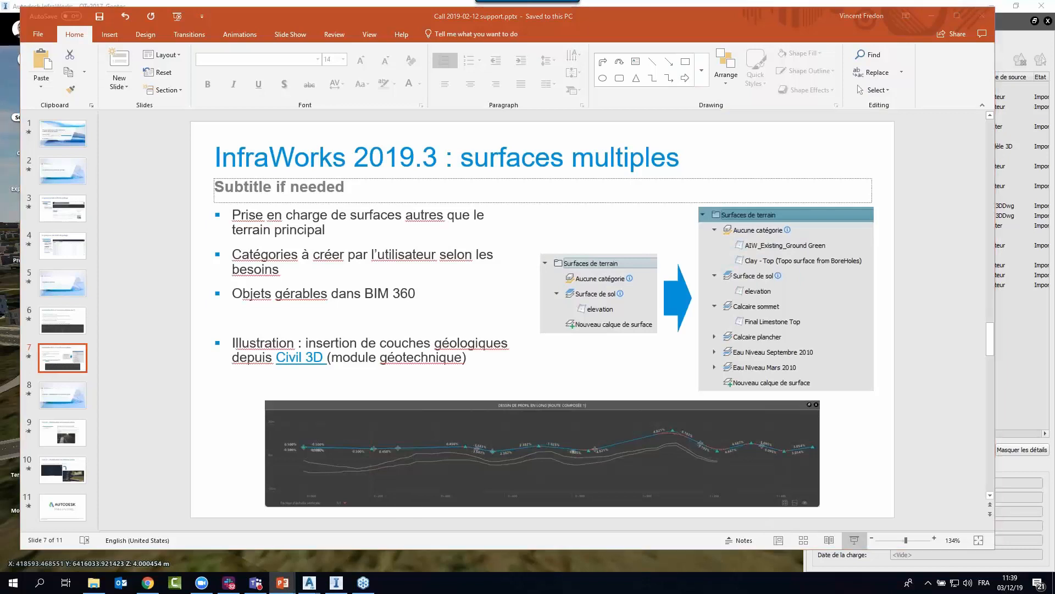
left_click(854, 548)
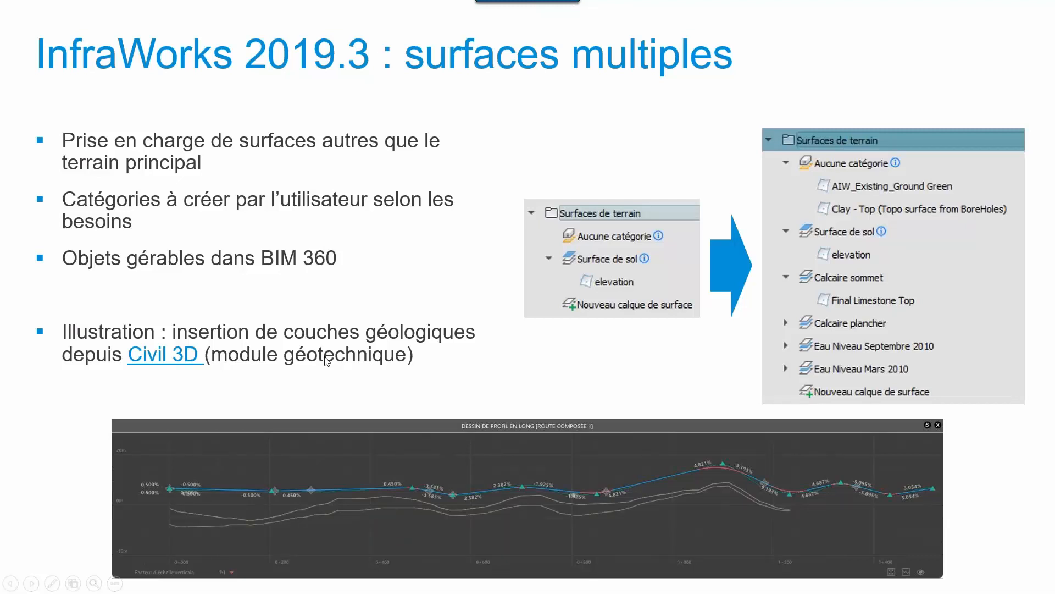
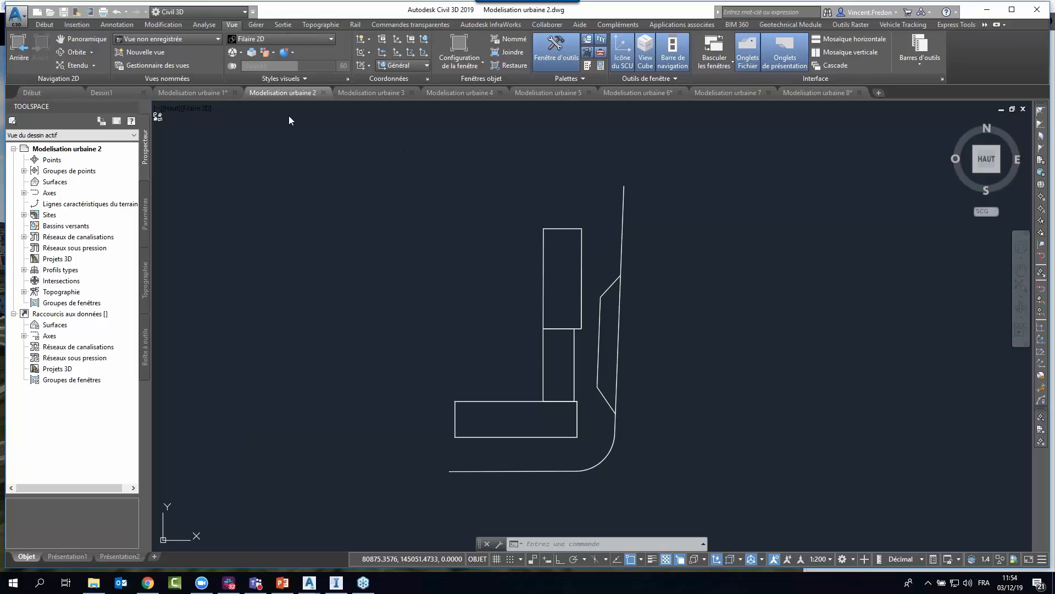
In the Modelisation urbaine 1 drawing, highlight the two long road lines and the three building outlines, clearing the selection after each group.
left_click(206, 88)
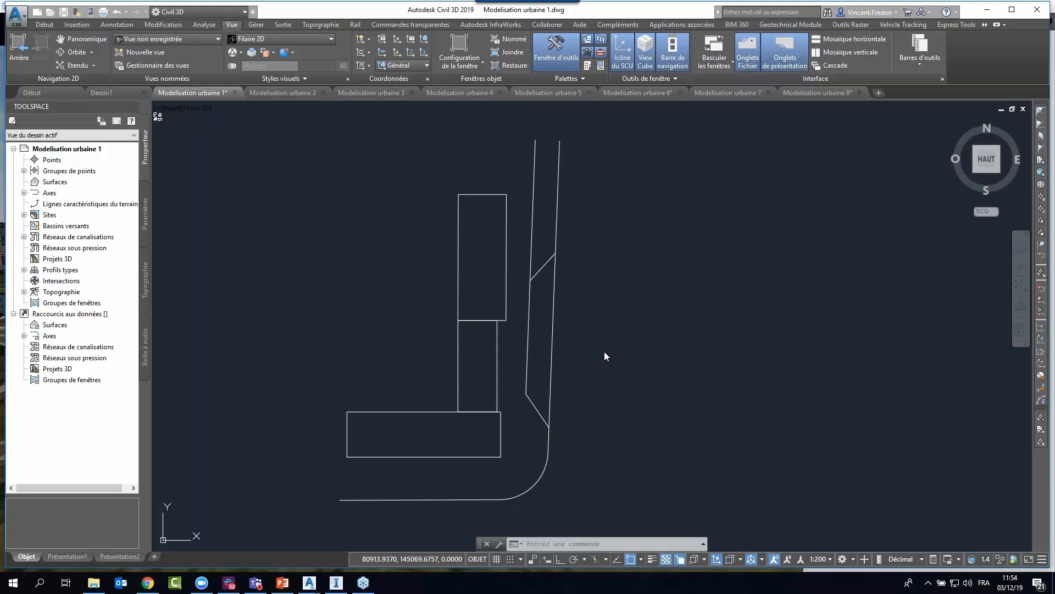
key("Escape")
left_click(527, 357)
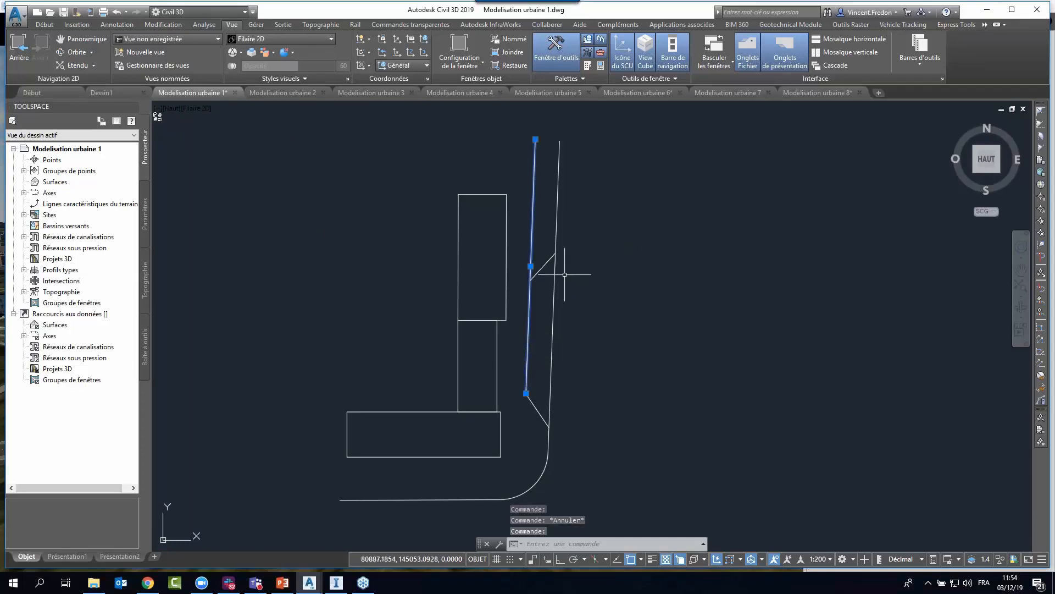
left_click(555, 307)
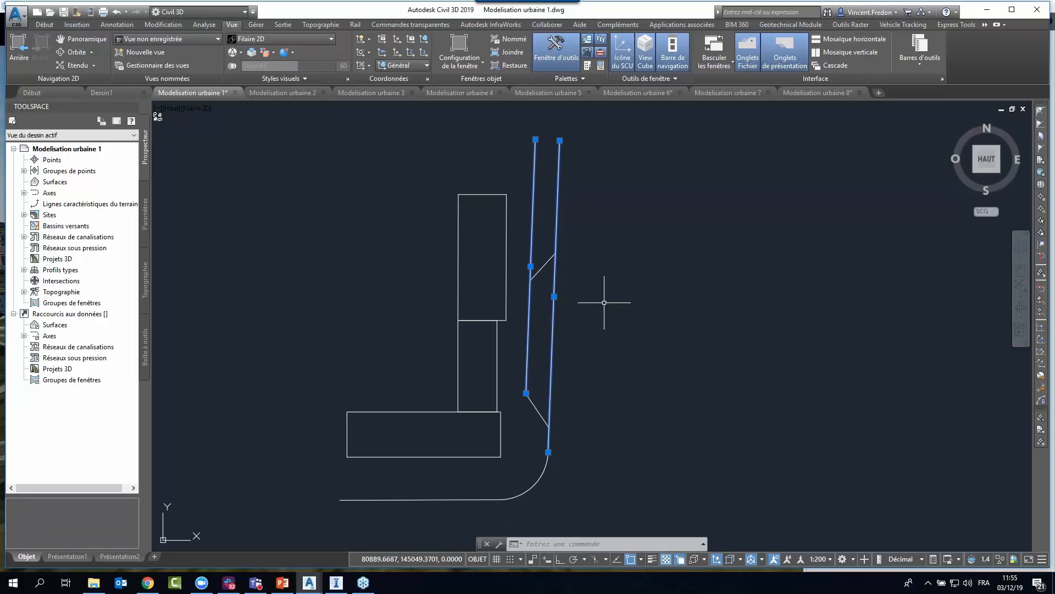
left_click(507, 306)
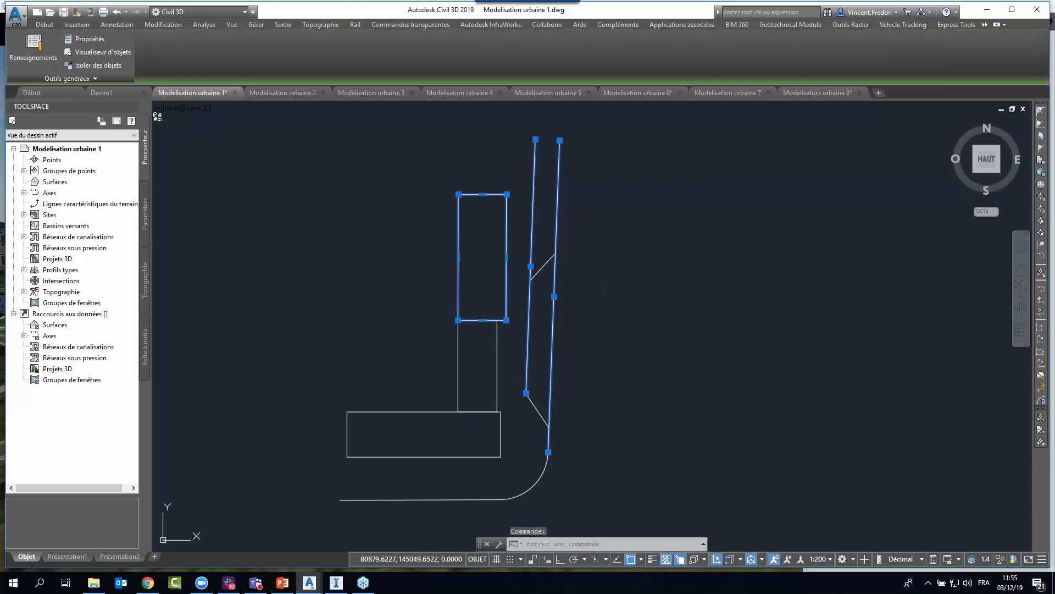
key("Escape")
left_click(497, 362)
left_click(499, 434)
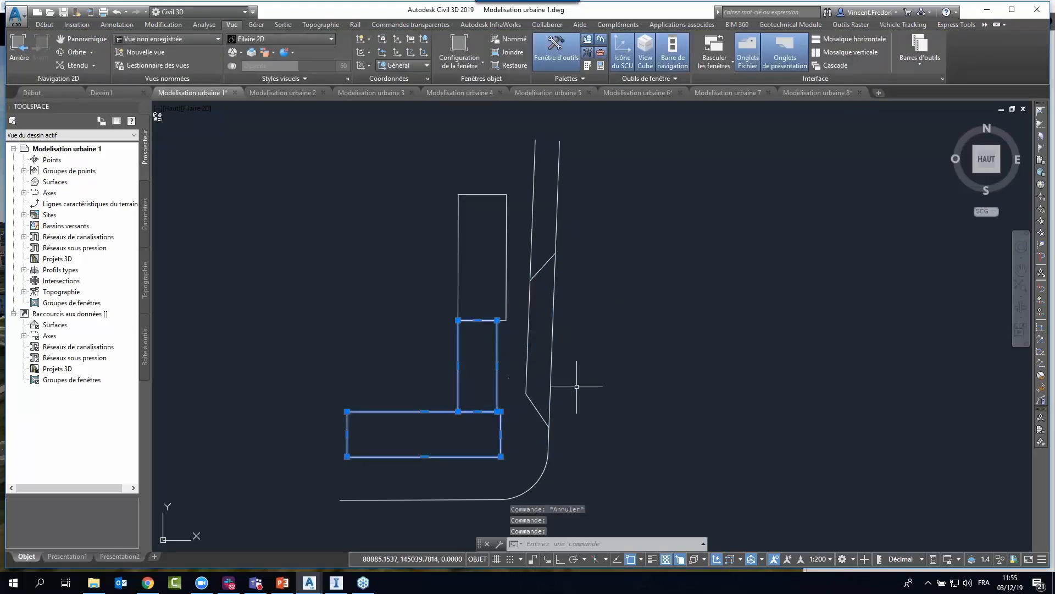
key("Escape")
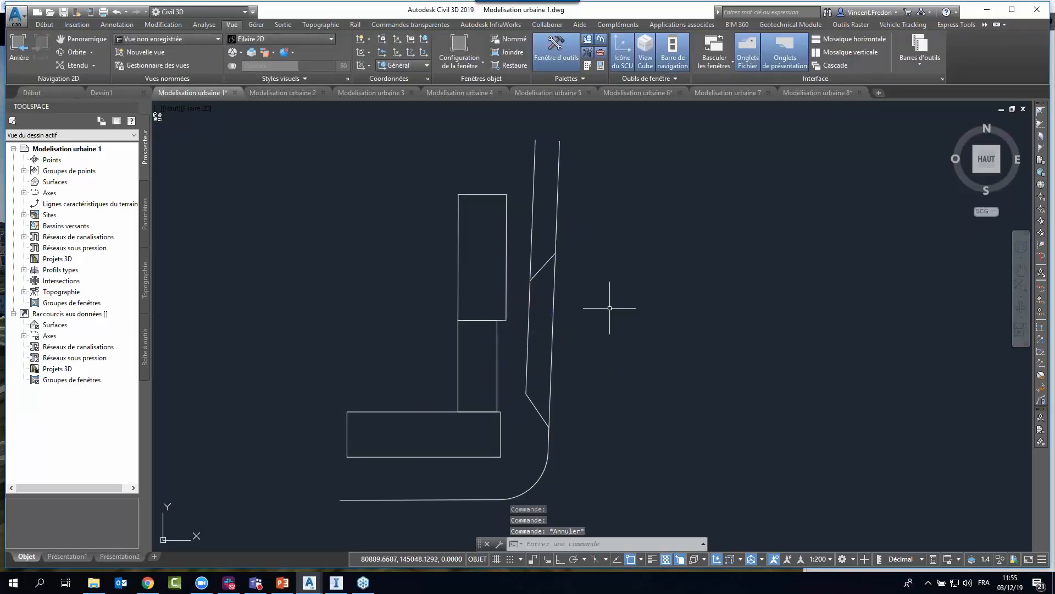
Check the properties of the outer road line, including its start and end Z values, then close the palette and deselect it.
left_click(554, 319)
right_click(677, 179)
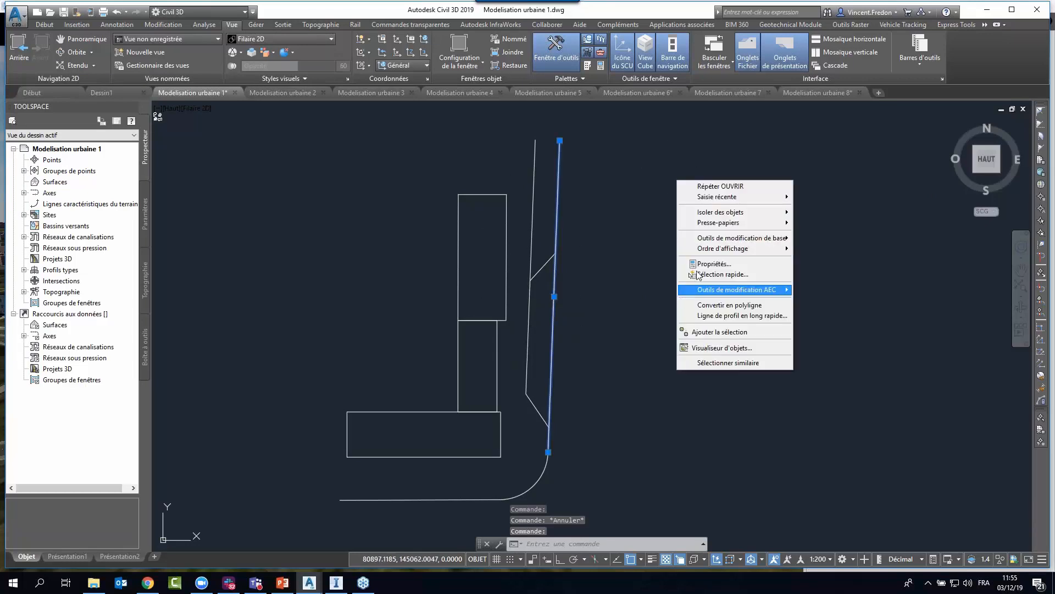
left_click(710, 264)
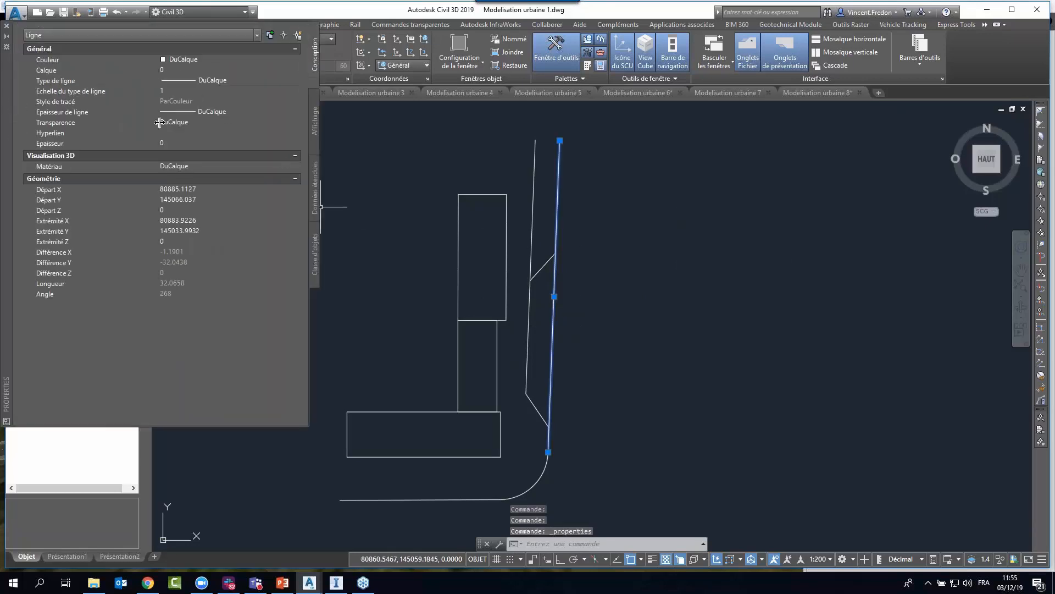
left_click(7, 25)
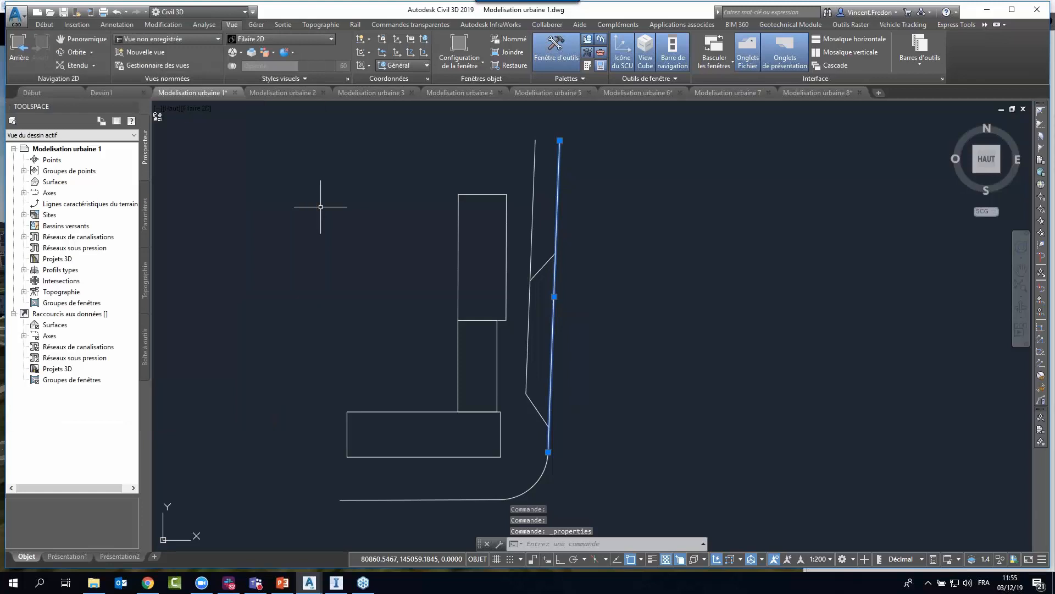
key("Escape")
In the Modelisation urbaine 2 drawing, select the feature line along the outer road edge and open its elevation editor.
left_click(284, 92)
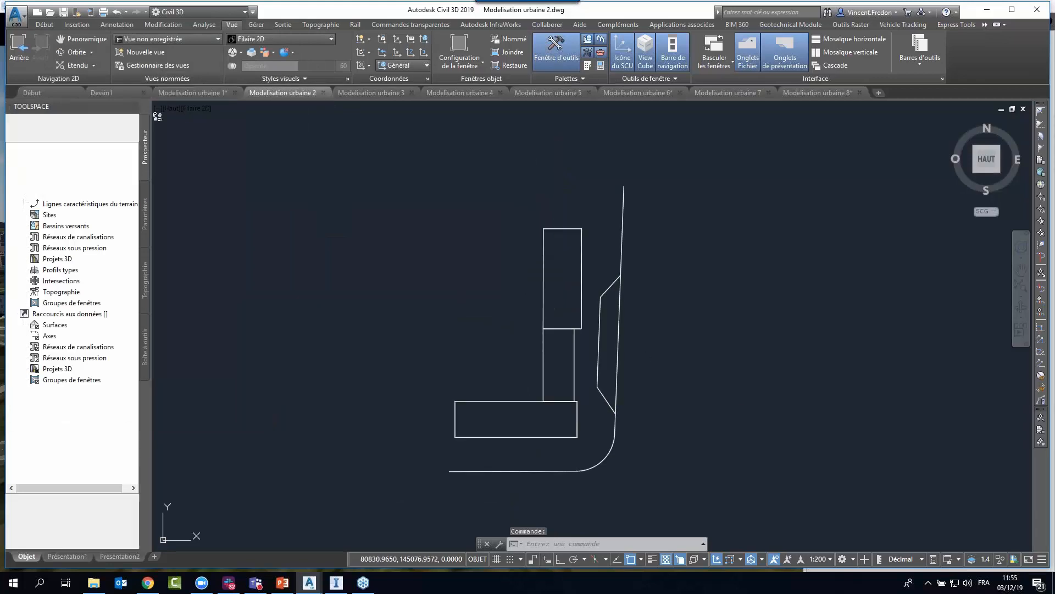
mouse_move(695, 335)
middle_mouse_down()
mouse_move(583, 325)
mouse_move(569, 348)
middle_mouse_up()
scroll(530, 348, "up", 3)
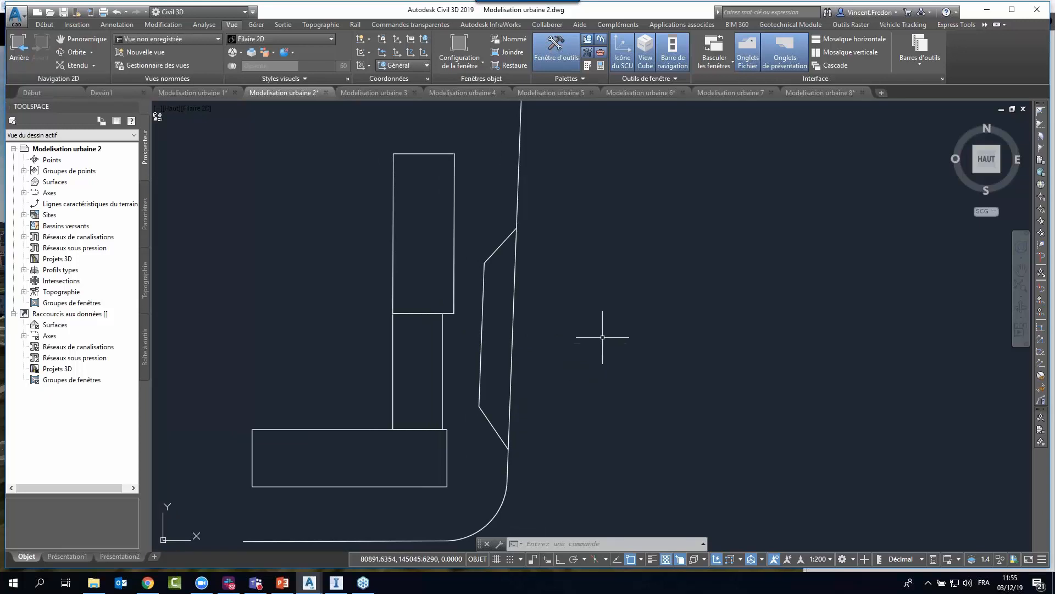
left_click(513, 355)
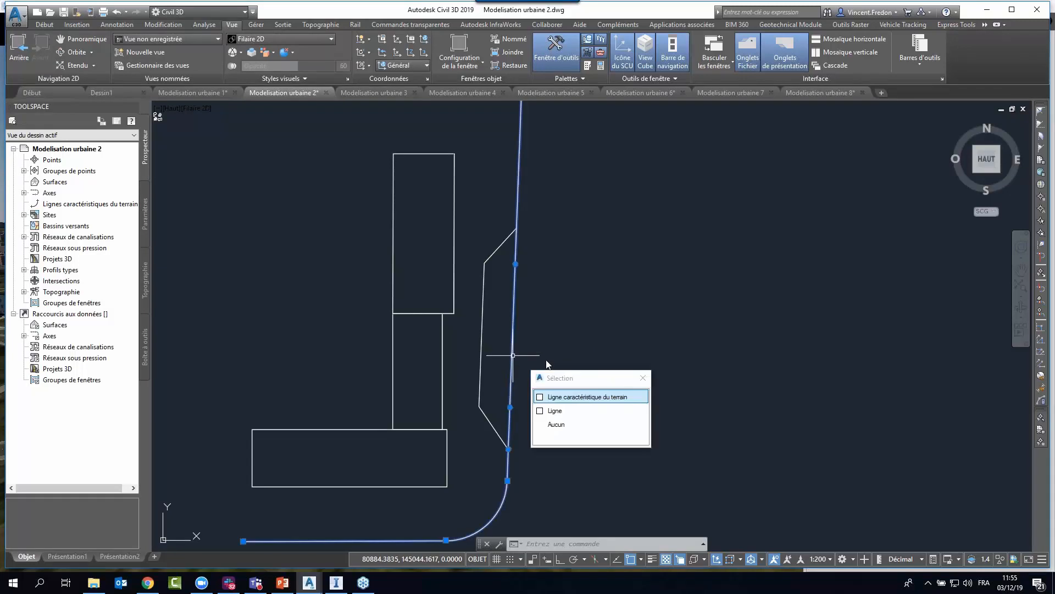
left_click(555, 396)
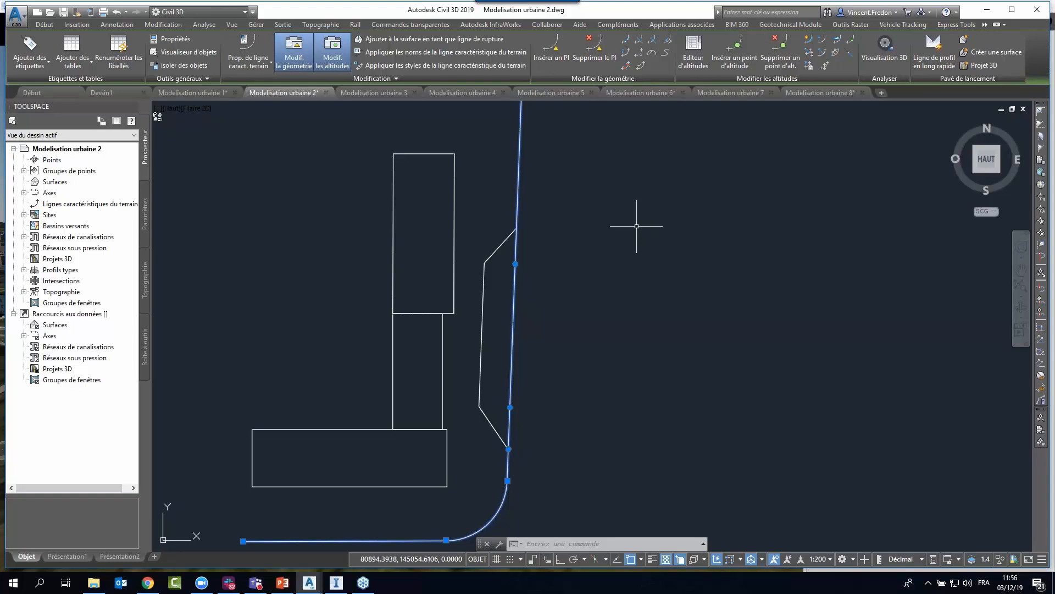
left_click(693, 52)
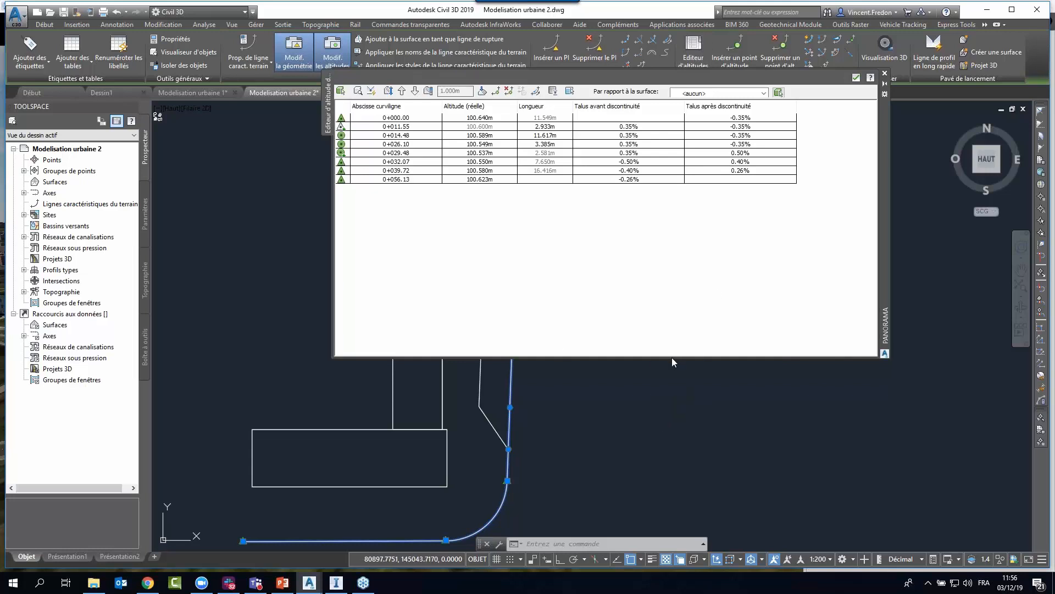
Shorten the elevation editor and step through the road feature line's points from 0+000.00 to 0+039.72, locating each in the drawing.
left_click_drag(672, 357, 674, 208)
scroll(575, 342, "down", 4)
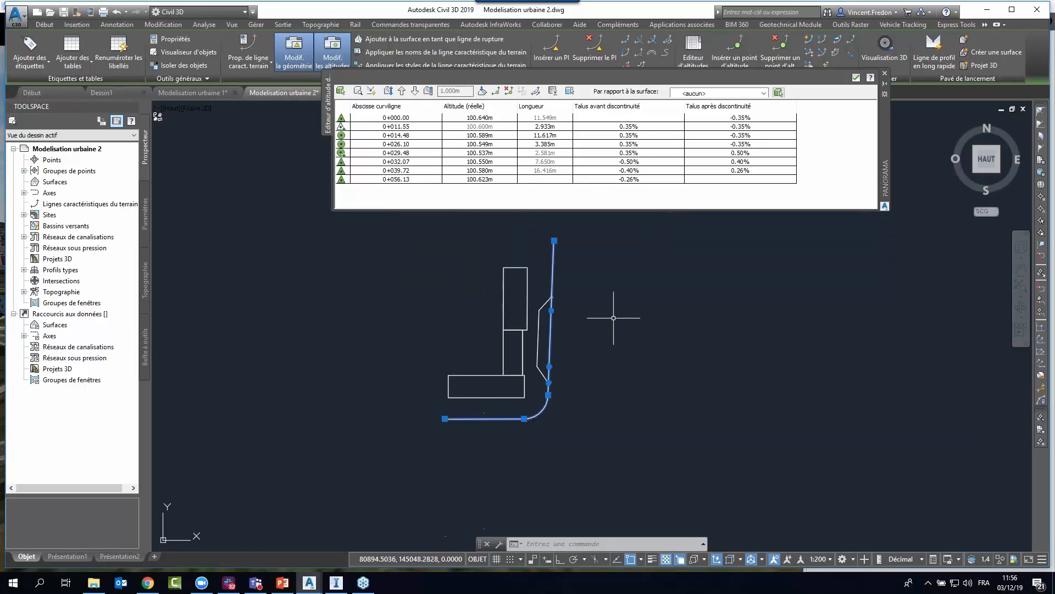
middle_click_drag(613, 318, 557, 343)
key("Escape")
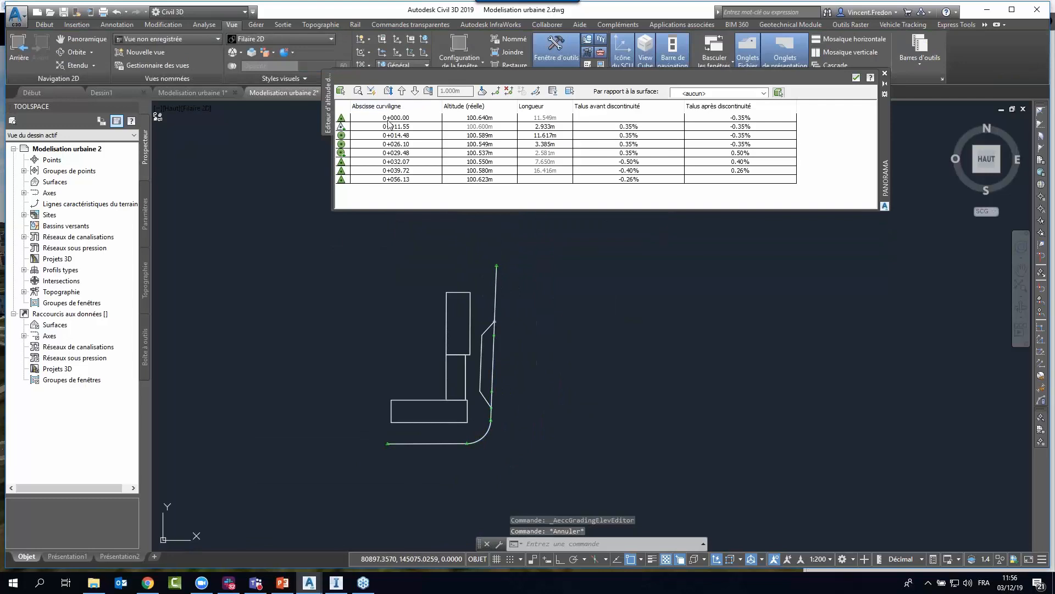
left_click(389, 119)
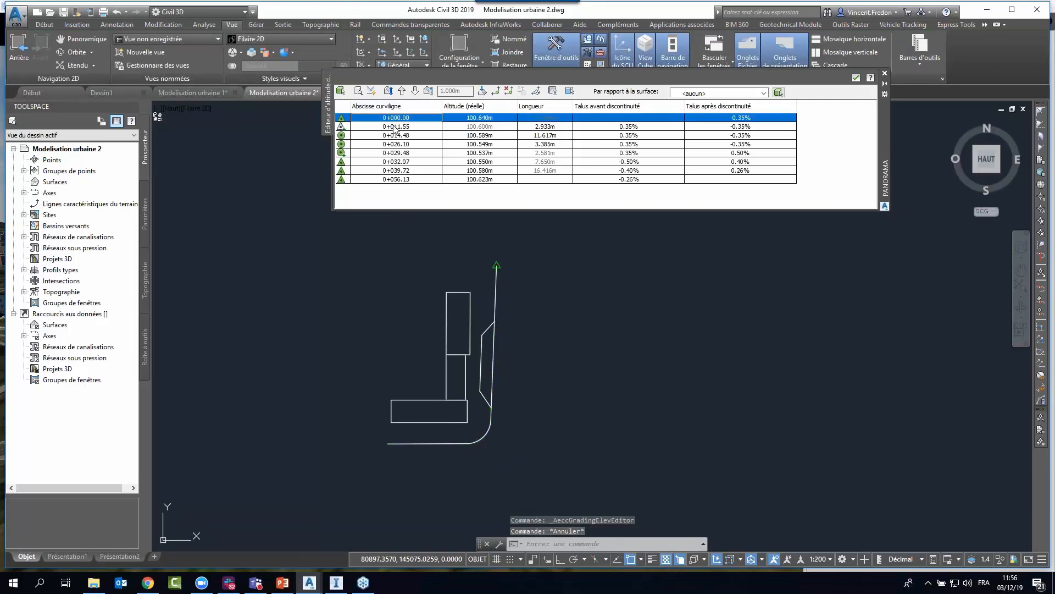
left_click(395, 127)
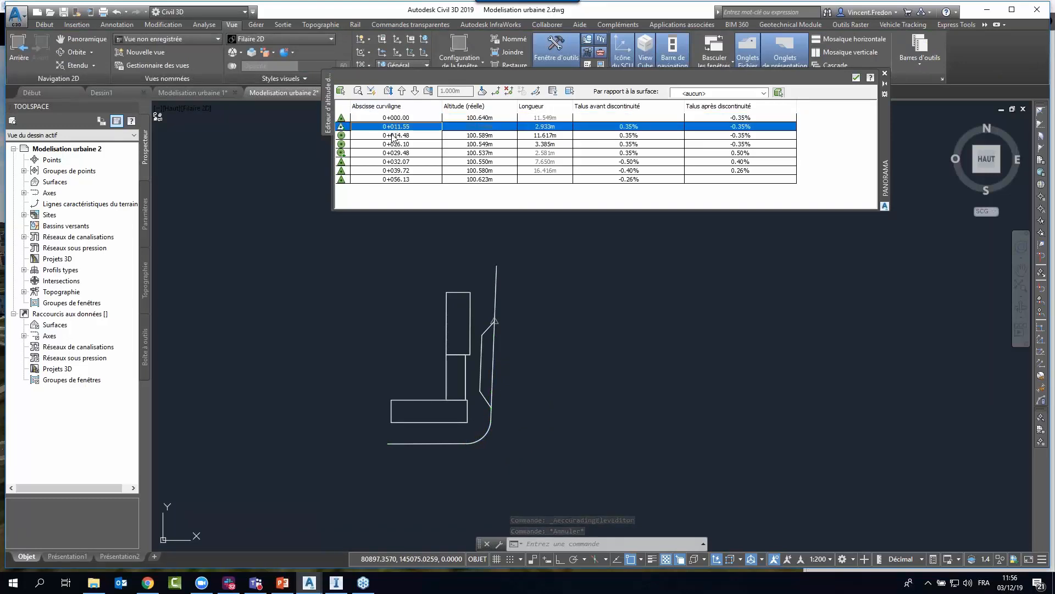
left_click(391, 135)
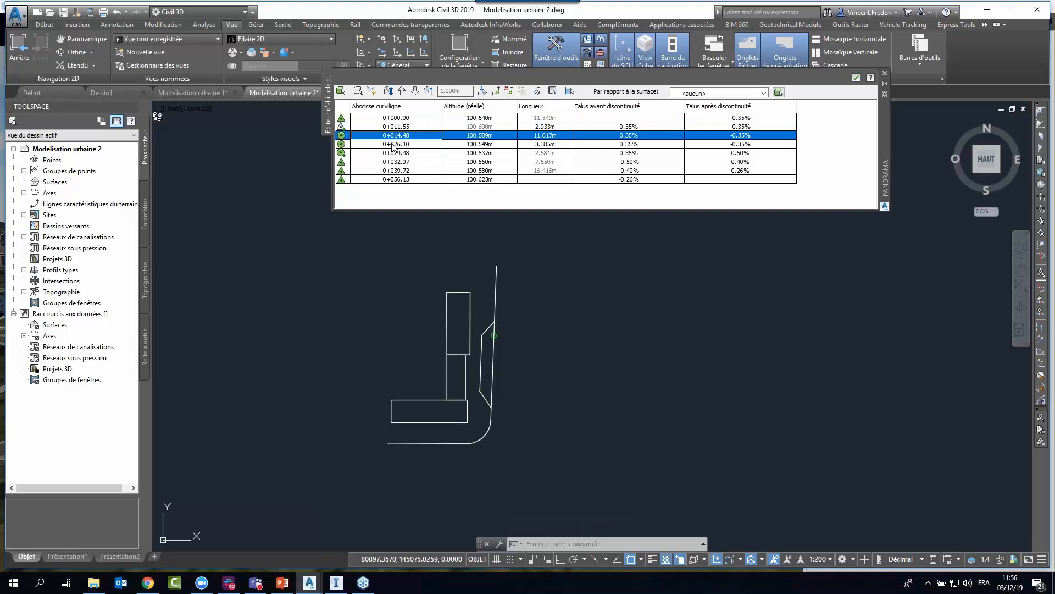
left_click(392, 144)
left_click(394, 154)
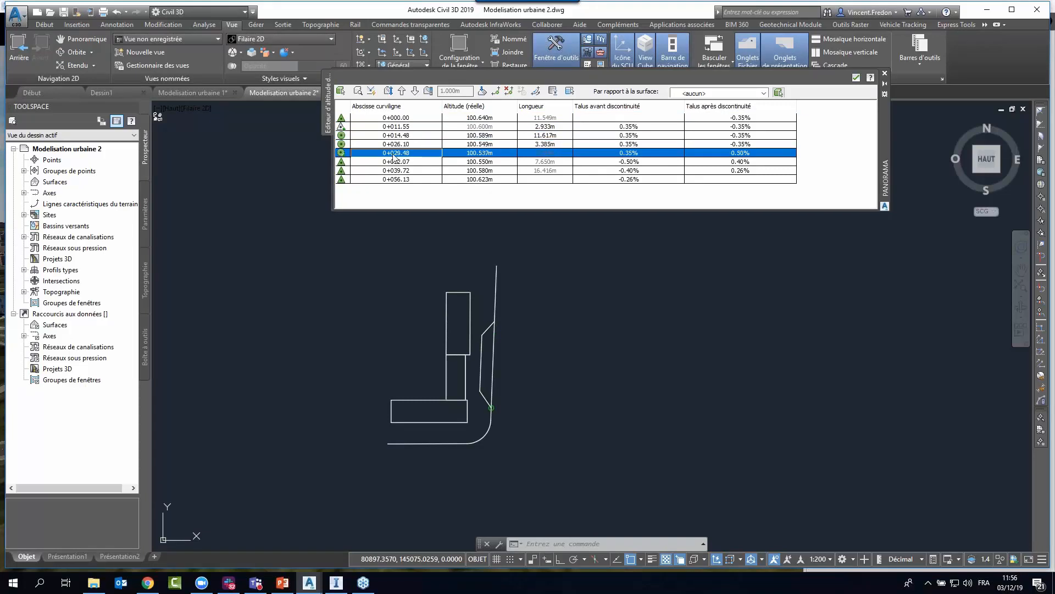
left_click(393, 162)
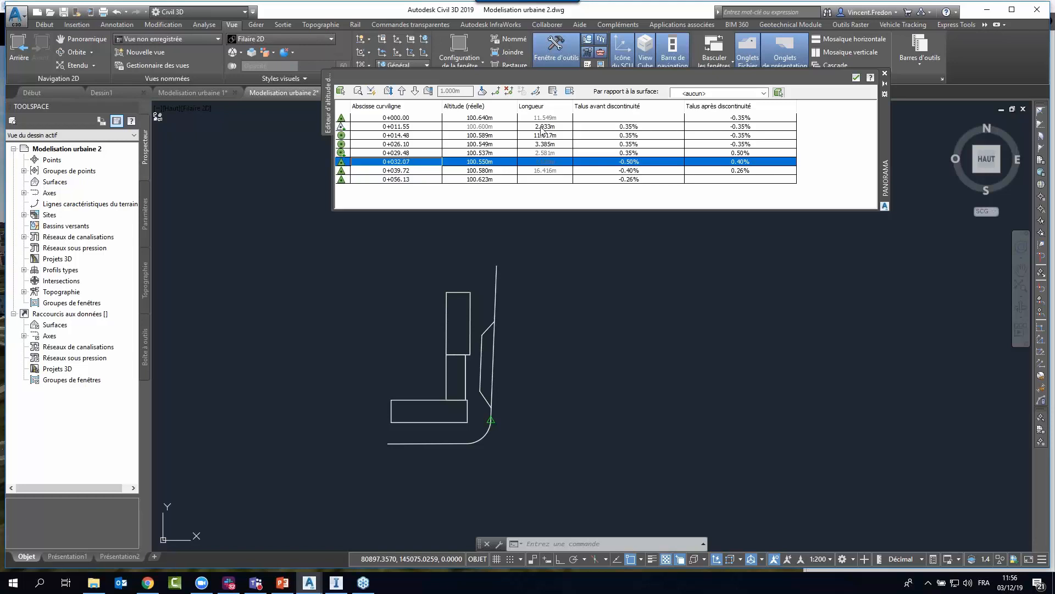
right_click(642, 170)
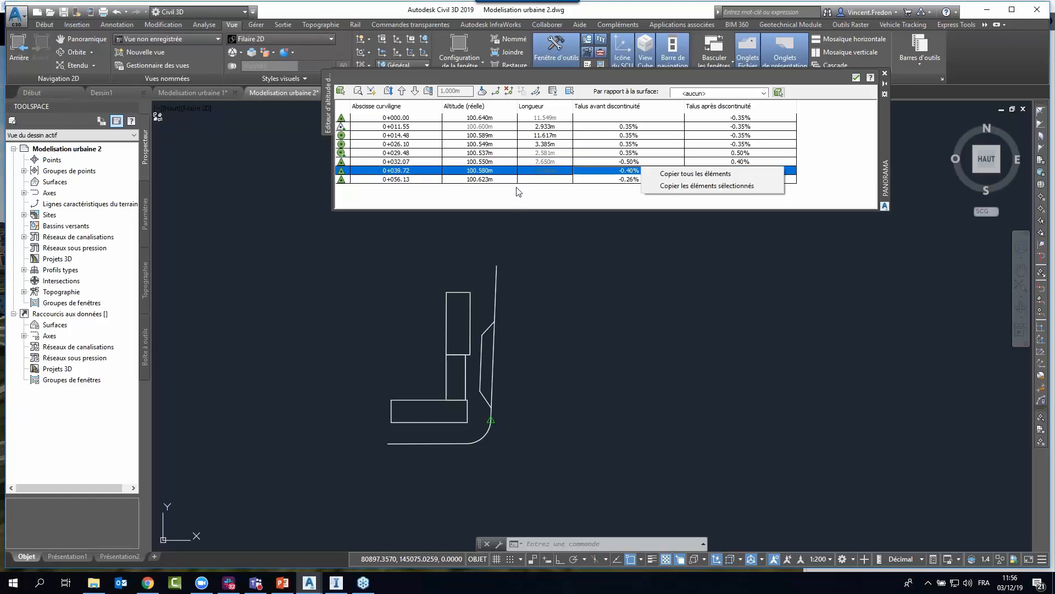
left_click(567, 314)
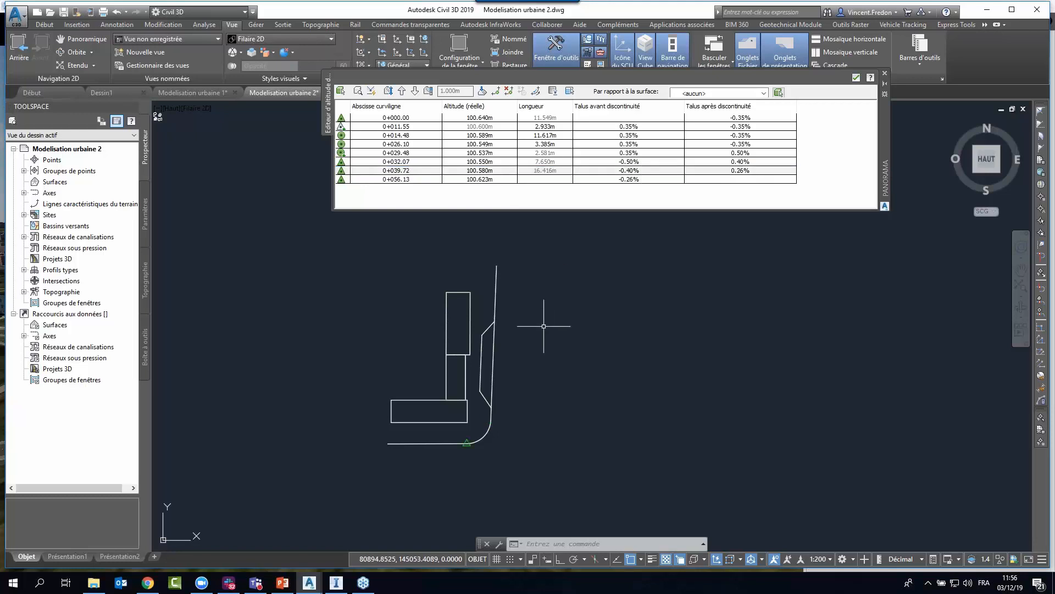
Highlight the road feature line again, choosing nothing from the overlapping objects, then clear the selection and close the elevation editor.
scroll(516, 331, "up", 2)
middle_click_drag(556, 345, 541, 344)
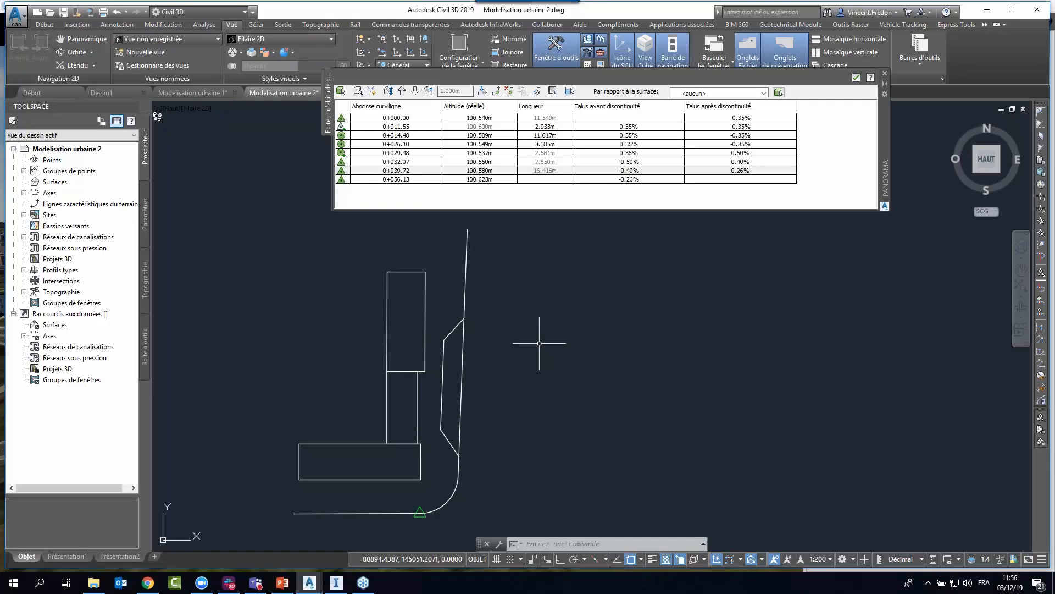
key("Escape")
key("Escape")
key("Escape")
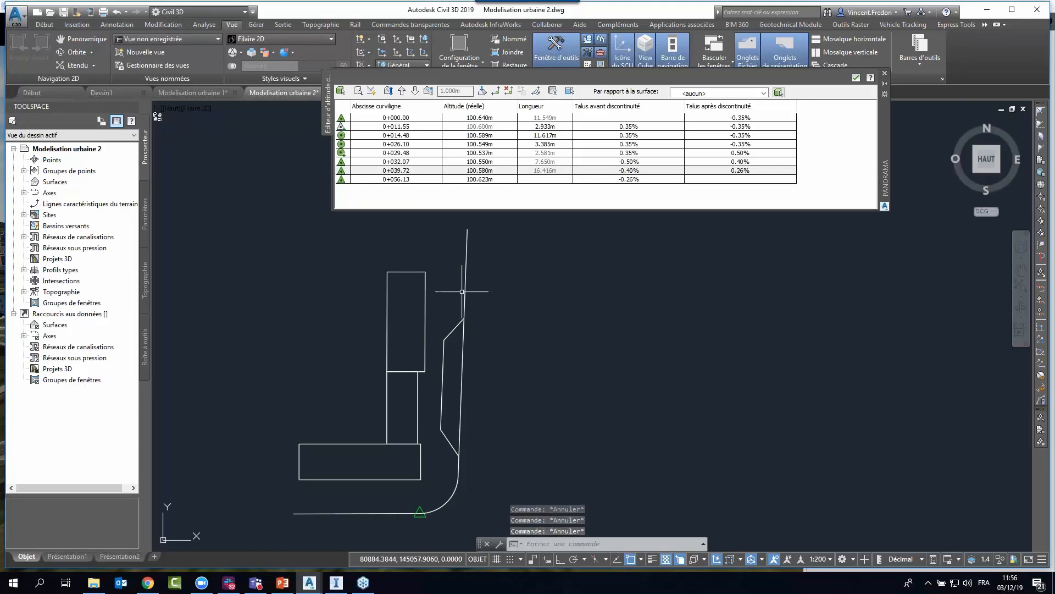
left_click(465, 339)
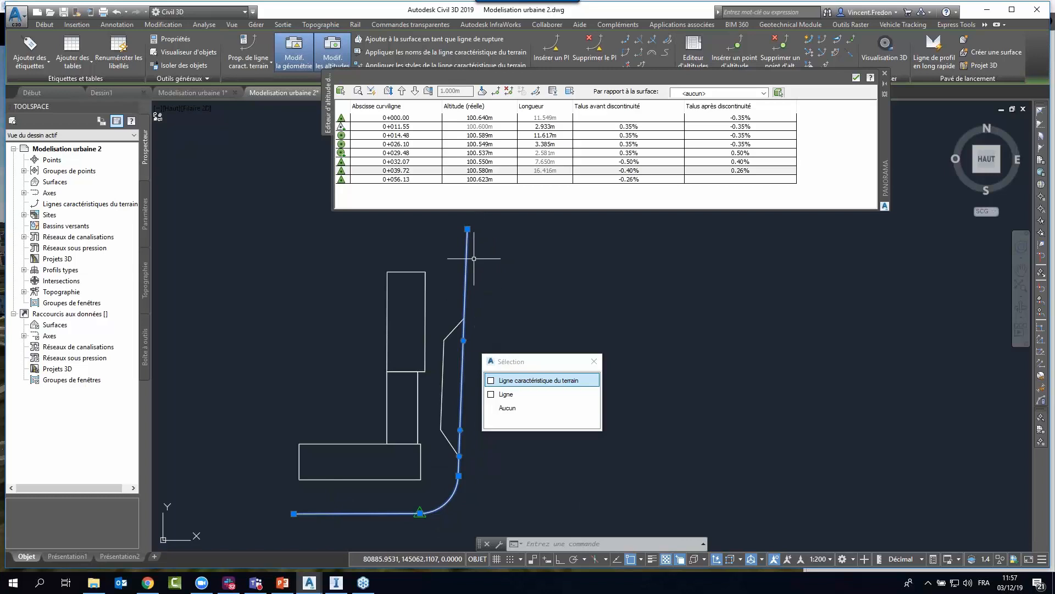
key("Escape")
key("Escape")
key("Escape")
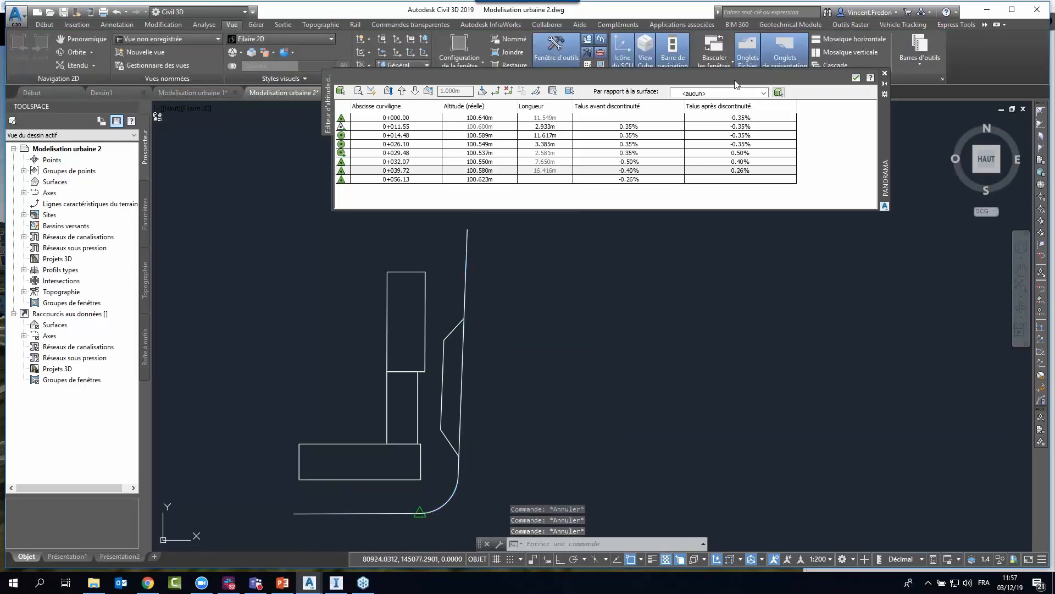
left_click_drag(886, 82, 928, 131)
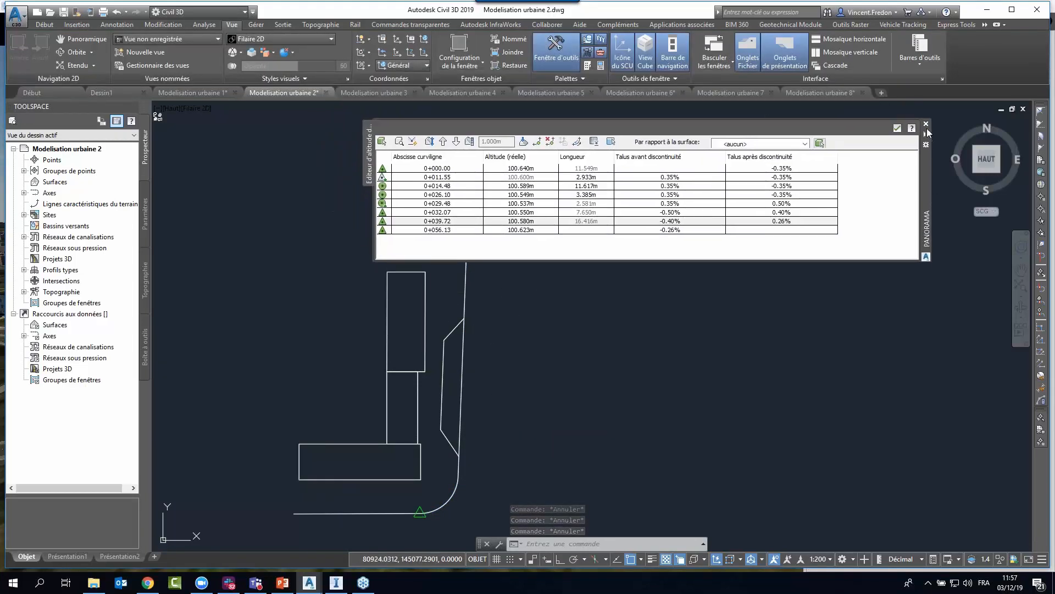
left_click(927, 124)
Select the feature line along the building facades and open its elevation editor.
left_click(427, 329)
key("Escape")
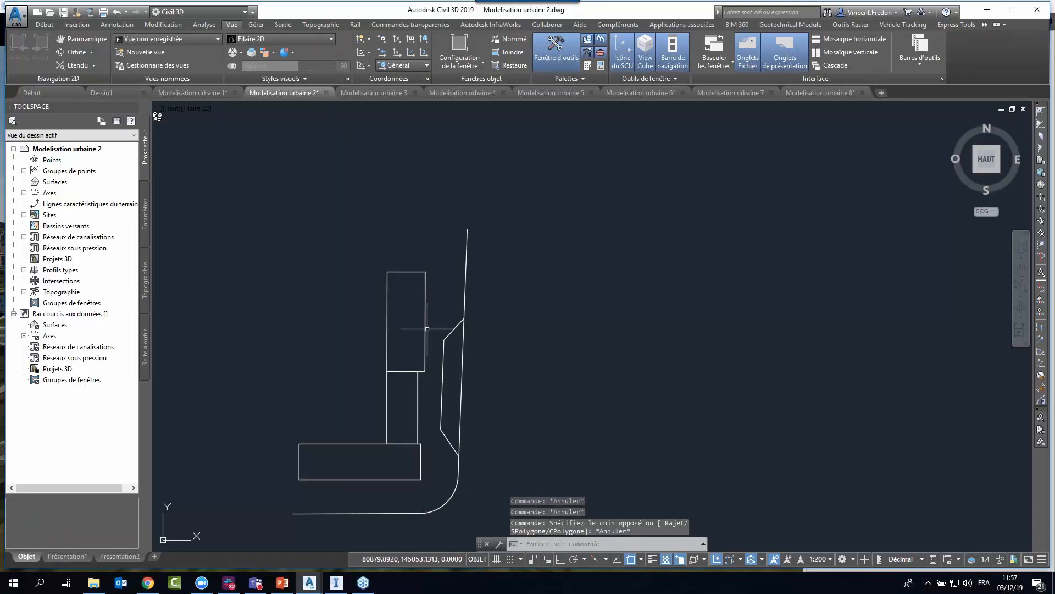
left_click(426, 330)
left_click(492, 369)
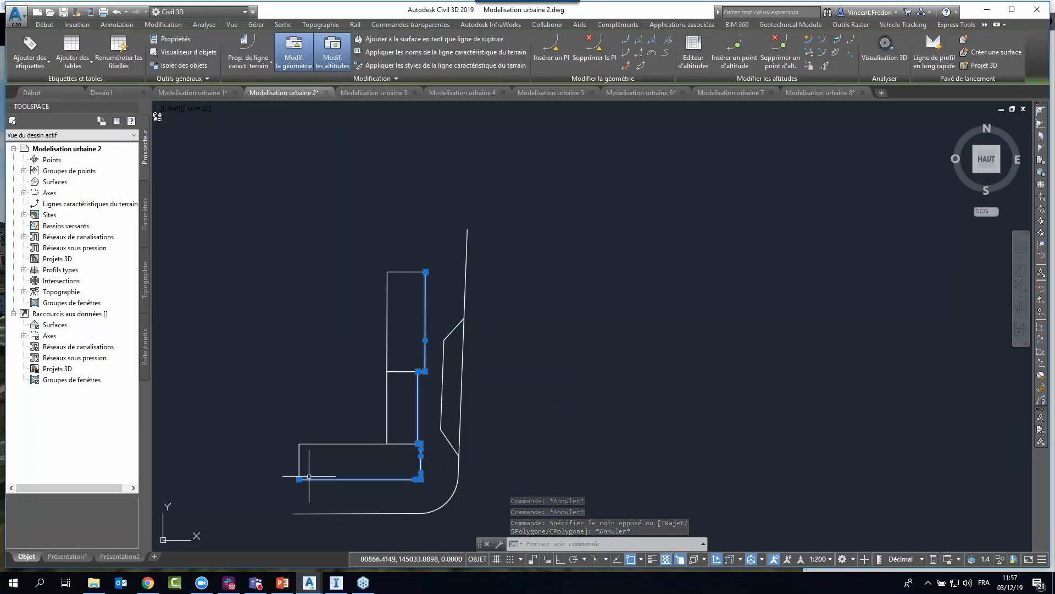
left_click(693, 53)
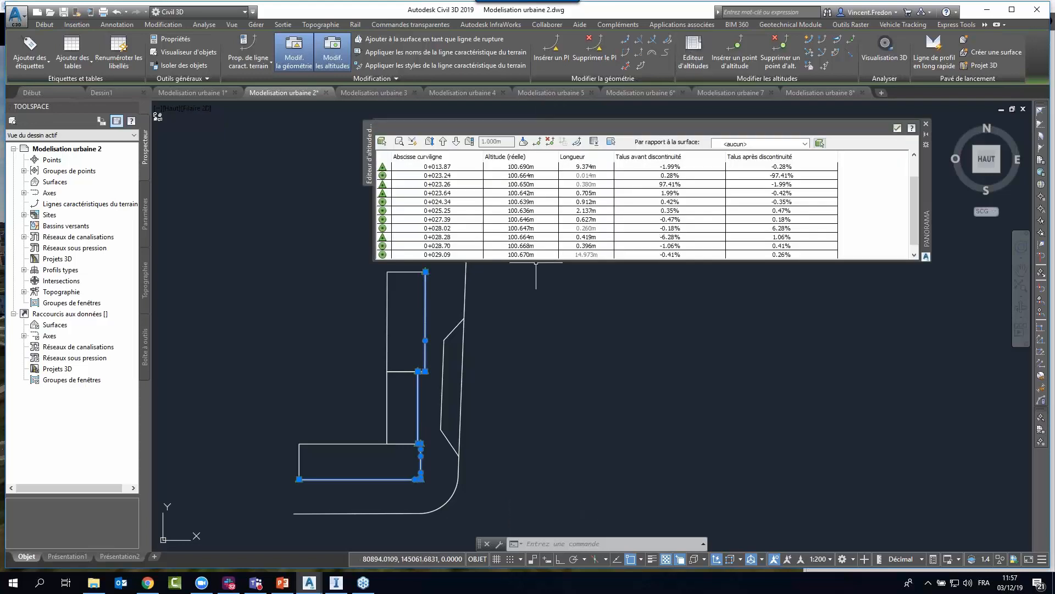
Enlarge the elevation editor, step through the facade feature line's points from 0+008.93 to 0+029.09, and close the editor.
left_click_drag(535, 261, 532, 293)
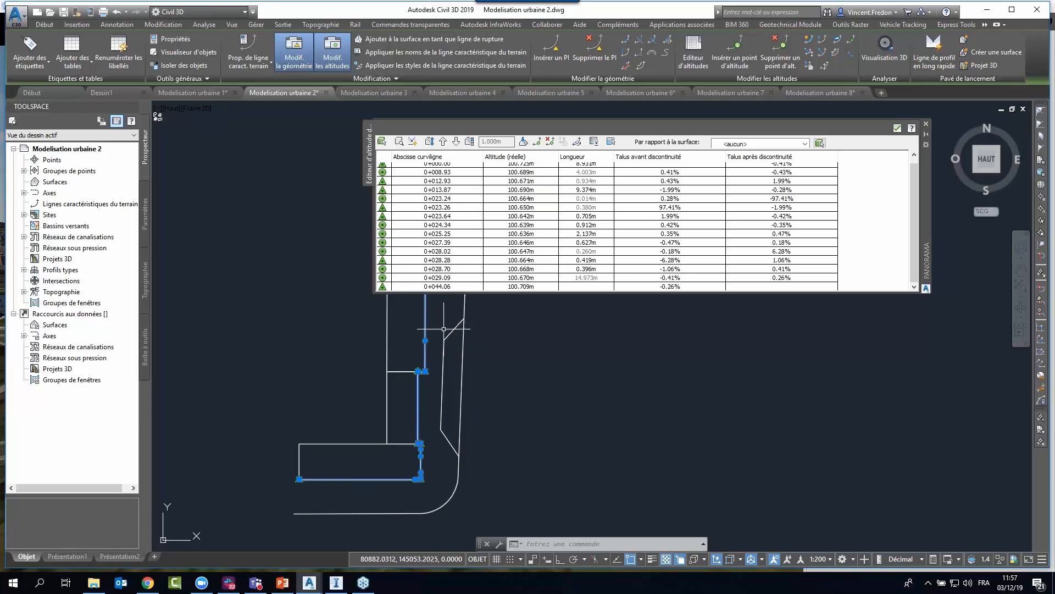
left_click(441, 174)
left_click(439, 191)
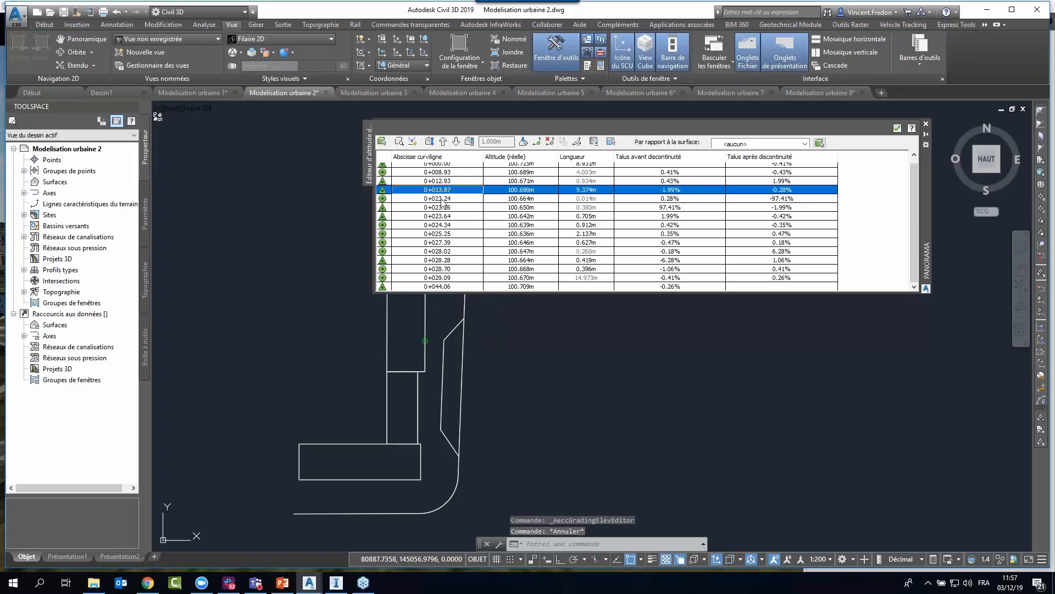
left_click(441, 200)
left_click(441, 208)
key("Down")
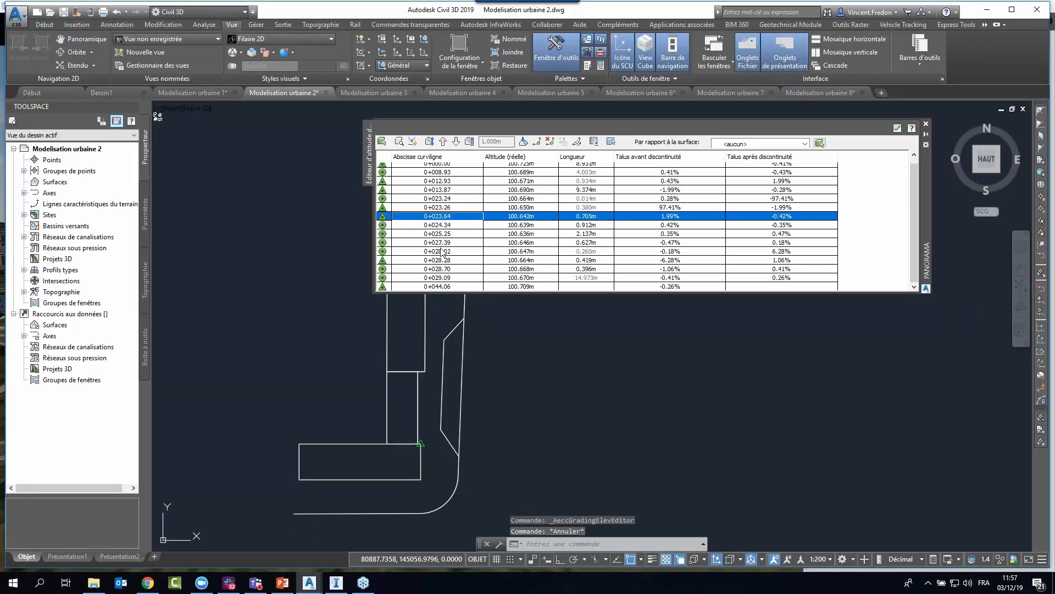
left_click(440, 243)
left_click(441, 252)
left_click(441, 260)
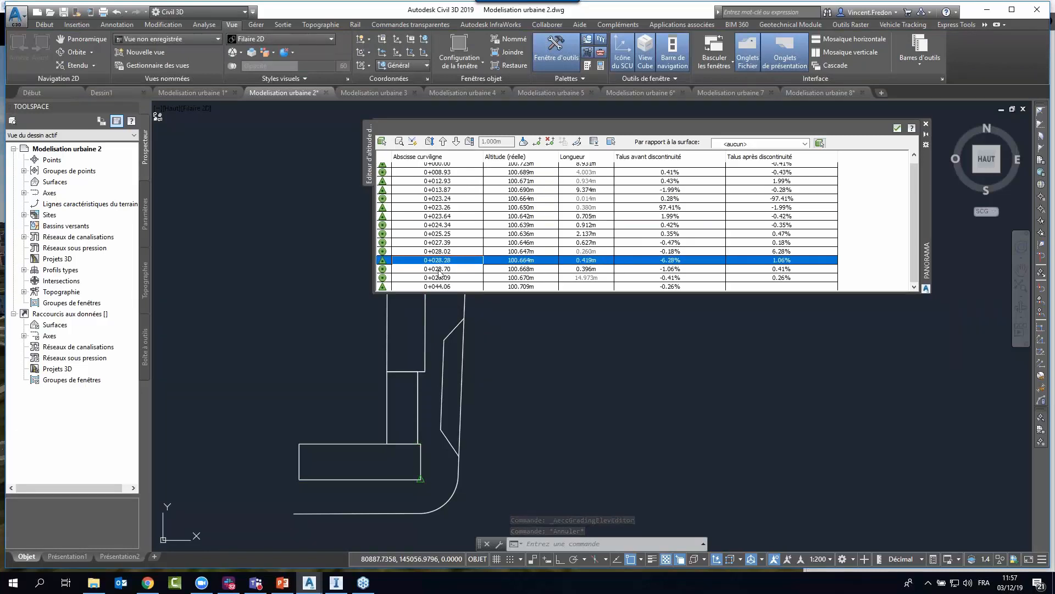
left_click(467, 268)
left_click(468, 277)
left_click(927, 125)
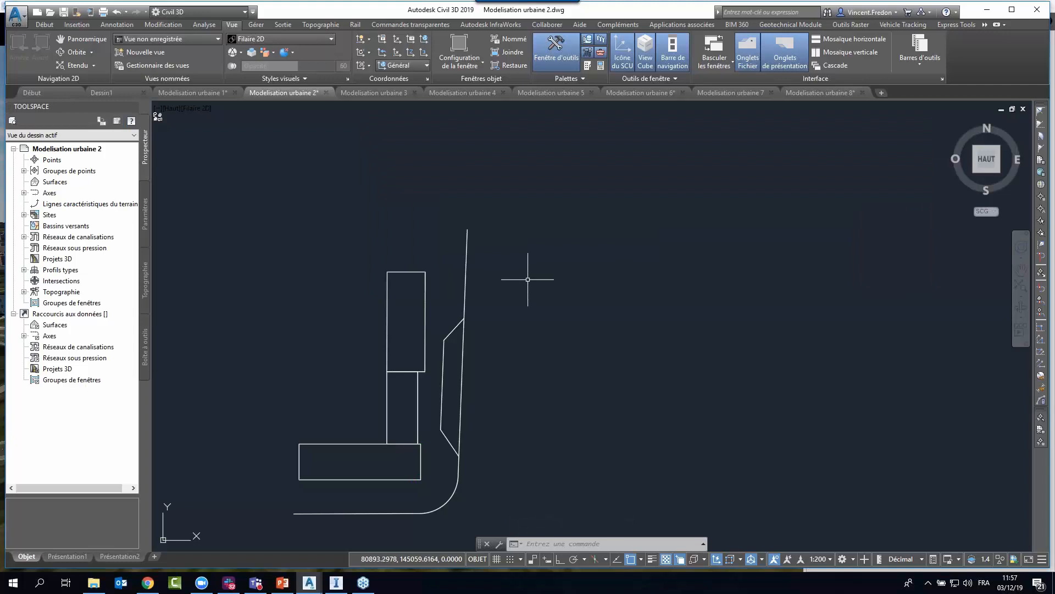
key("Escape")
key("Escape")
key("Escape")
Switch to the Modelisation urbaine 3 drawing and examine the sidewalk model between the facades and the road edge.
left_click(377, 95)
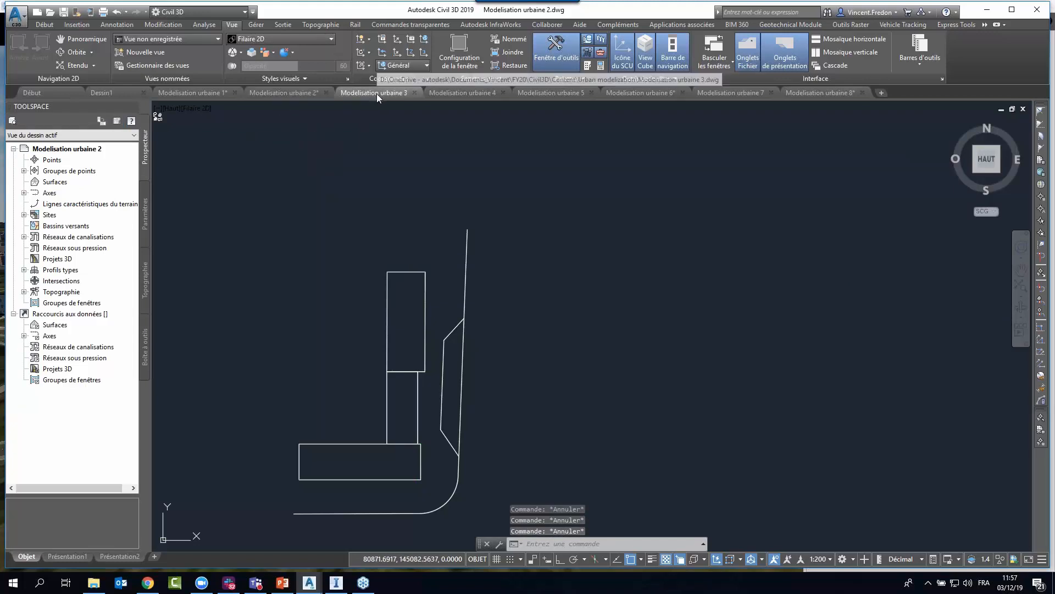
scroll(664, 295, "up", 1)
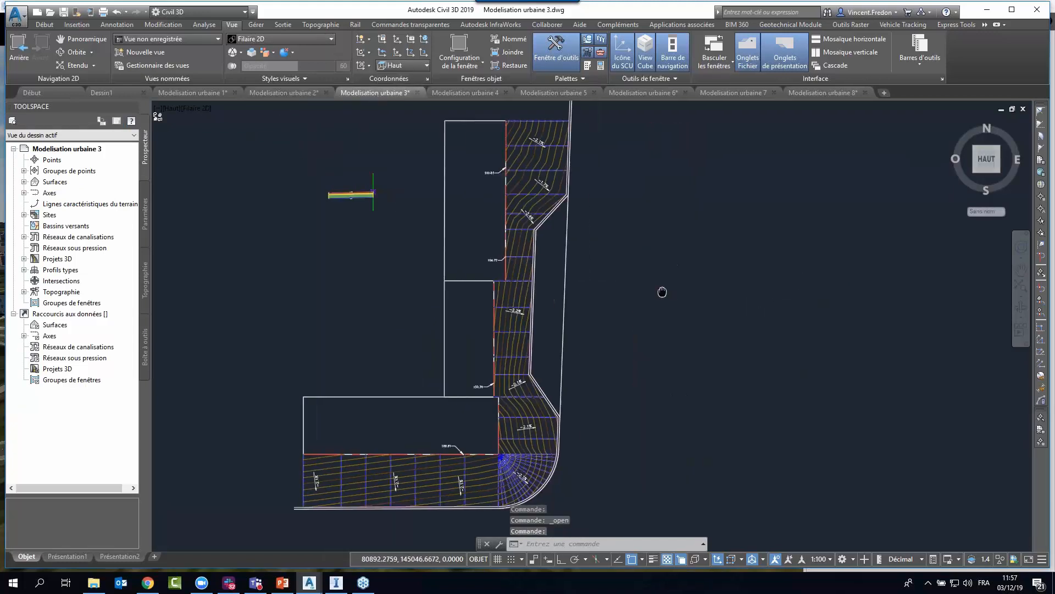
scroll(605, 324, "up", 1)
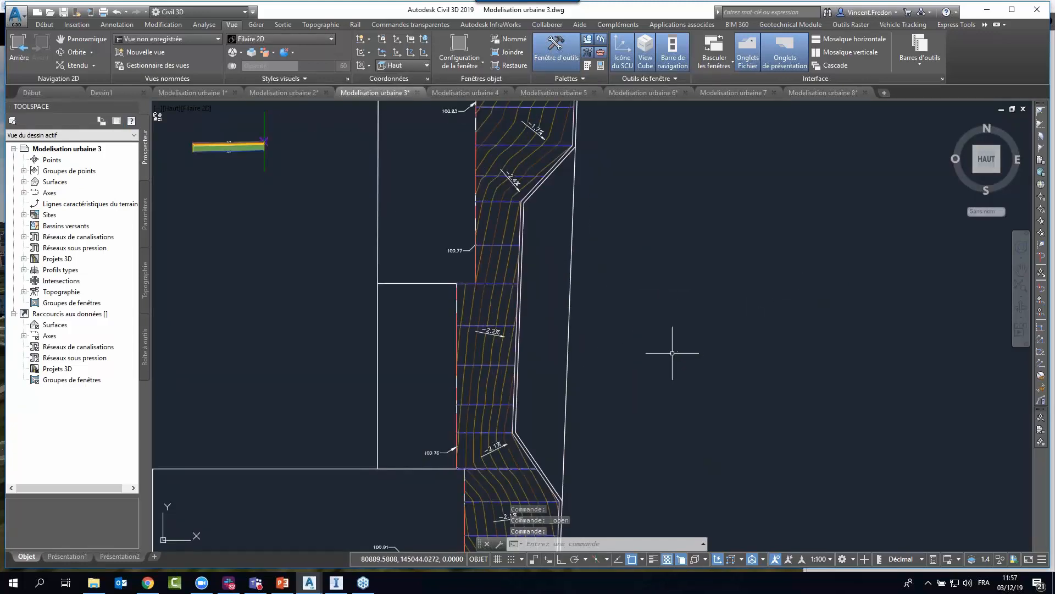
scroll(676, 352, "down", 2)
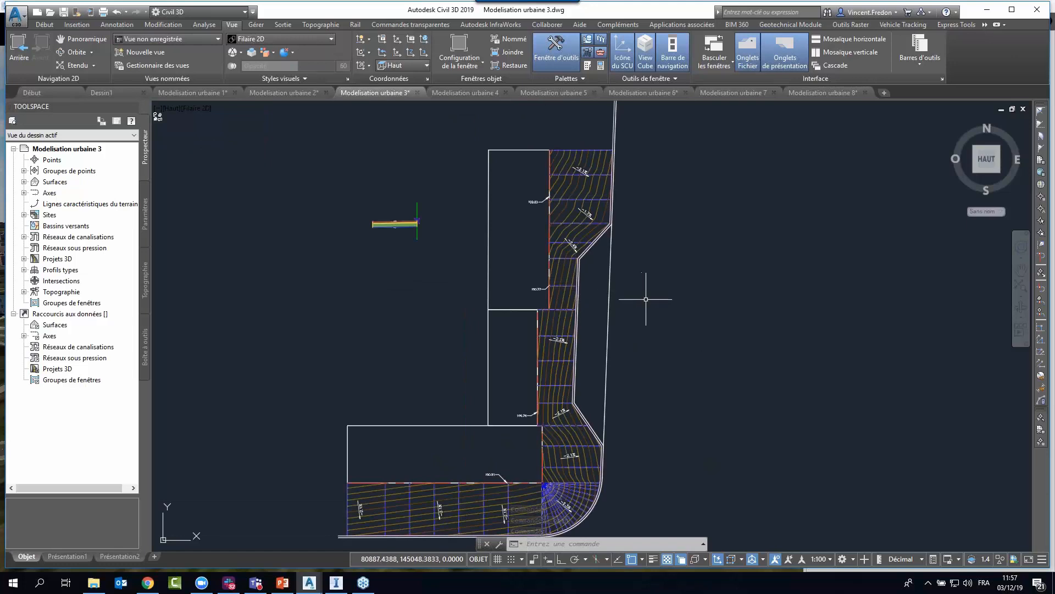
Open the properties of the Trottoir corridor under Projets 3D and reposition and shorten the dialog to uncover the drawing.
left_click(24, 259)
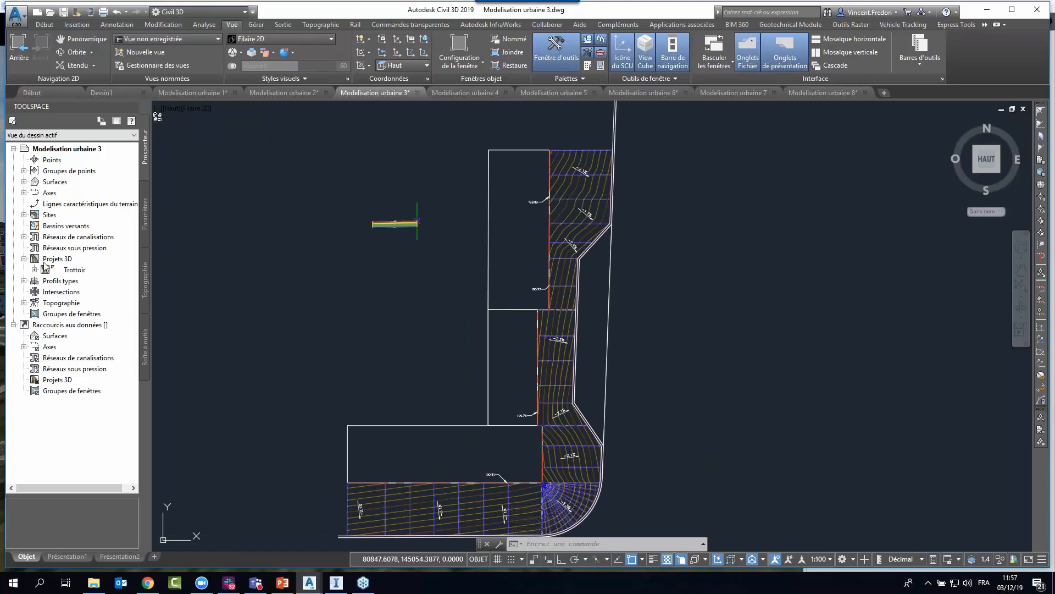
left_click(34, 270)
right_click(79, 270)
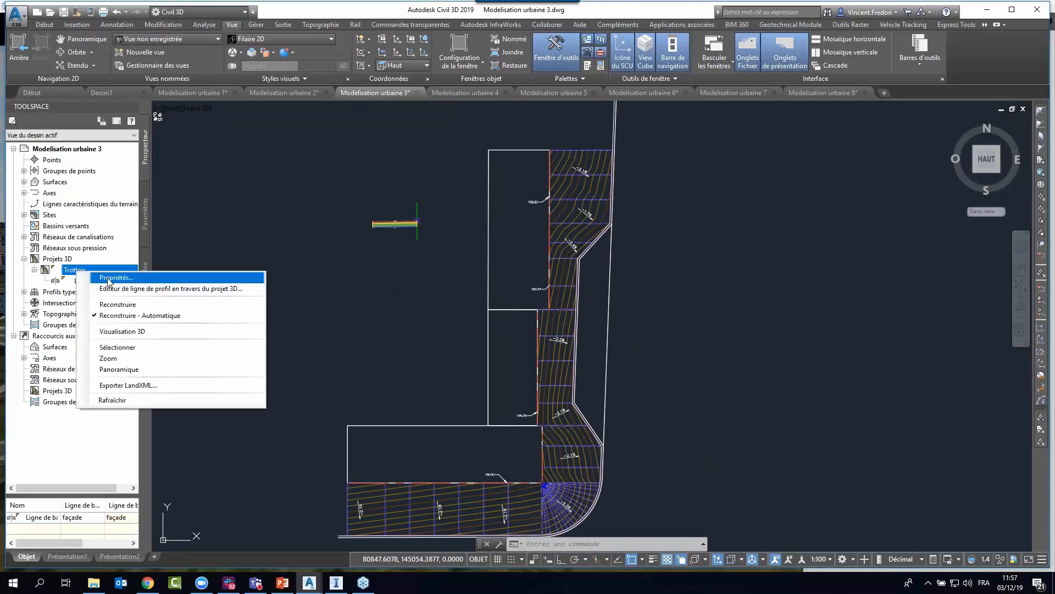
key("Escape")
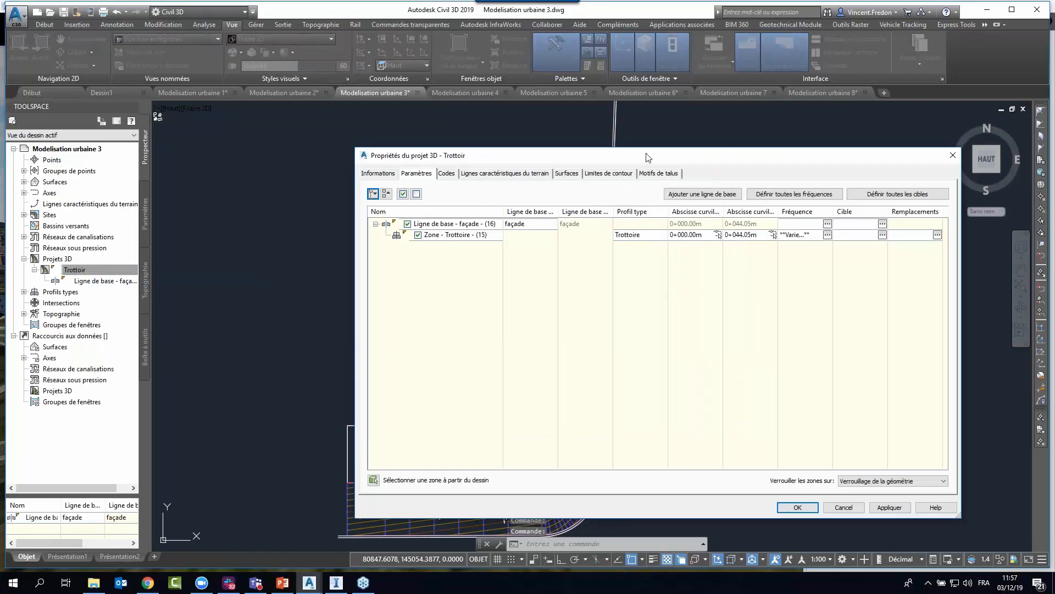
left_click_drag(646, 154, 532, 142)
left_click_drag(844, 504, 874, 395)
Highlight the corridor's façade baseline, view its feature-line baseline definition, and close that definition.
left_click(341, 213)
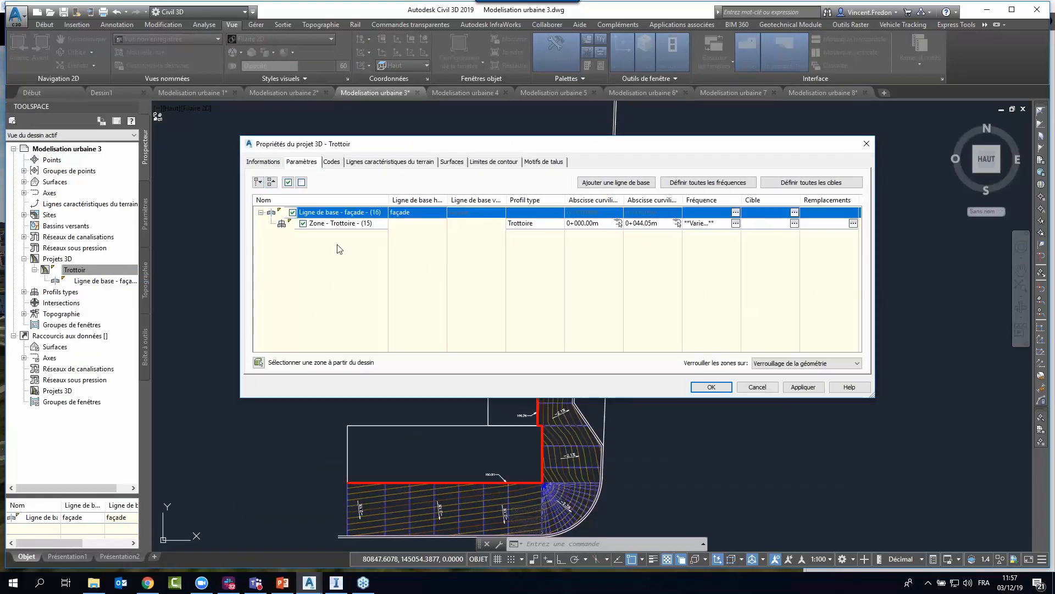
double_click(412, 213)
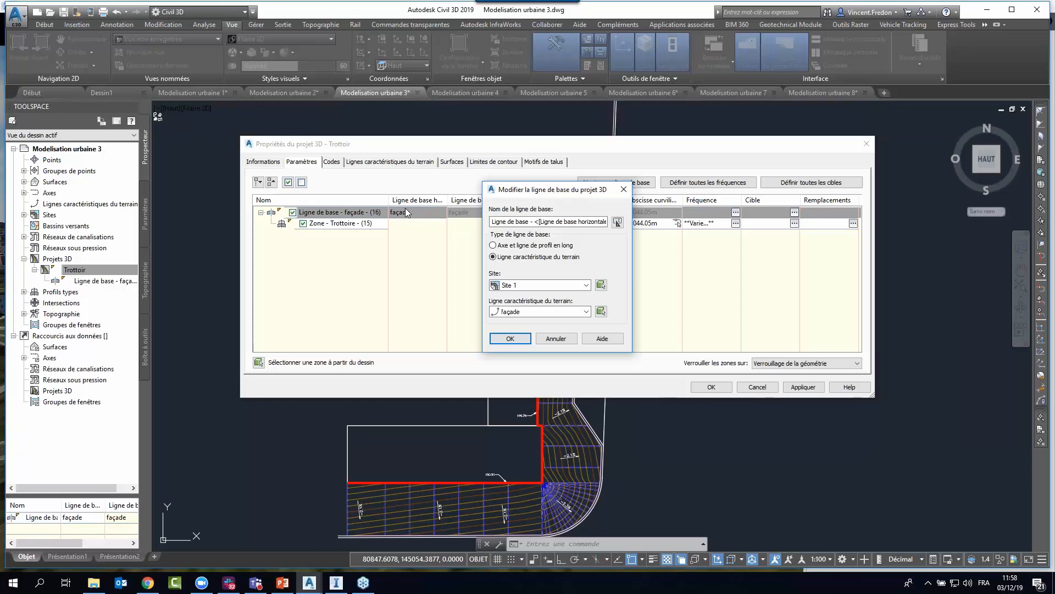
key("Return")
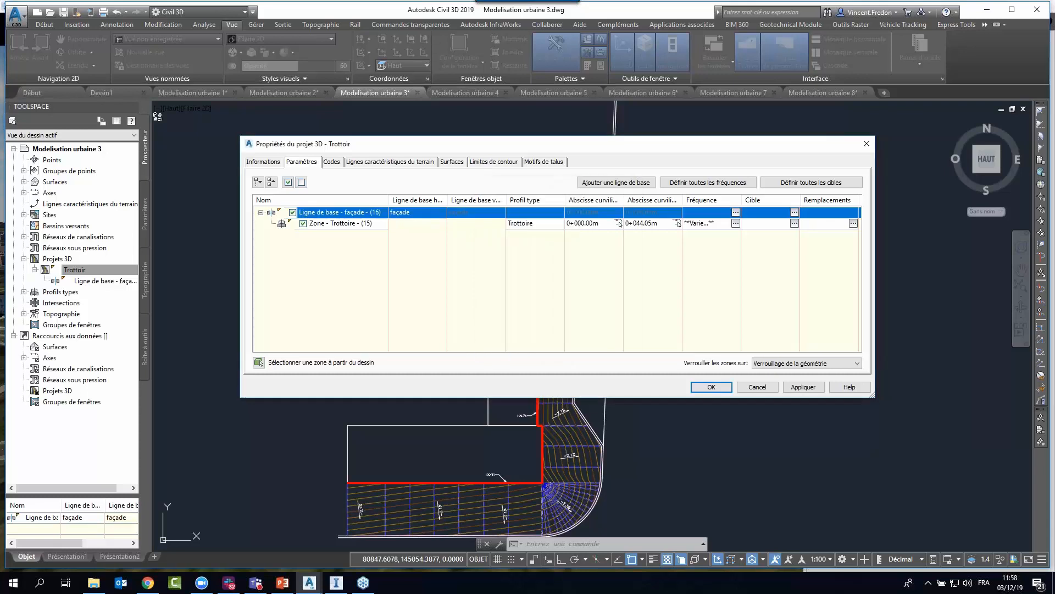
Check the assembly assigned to the Trottoire region, then cancel out of the region settings and corridor properties without changes.
left_click(346, 213)
left_click(517, 224)
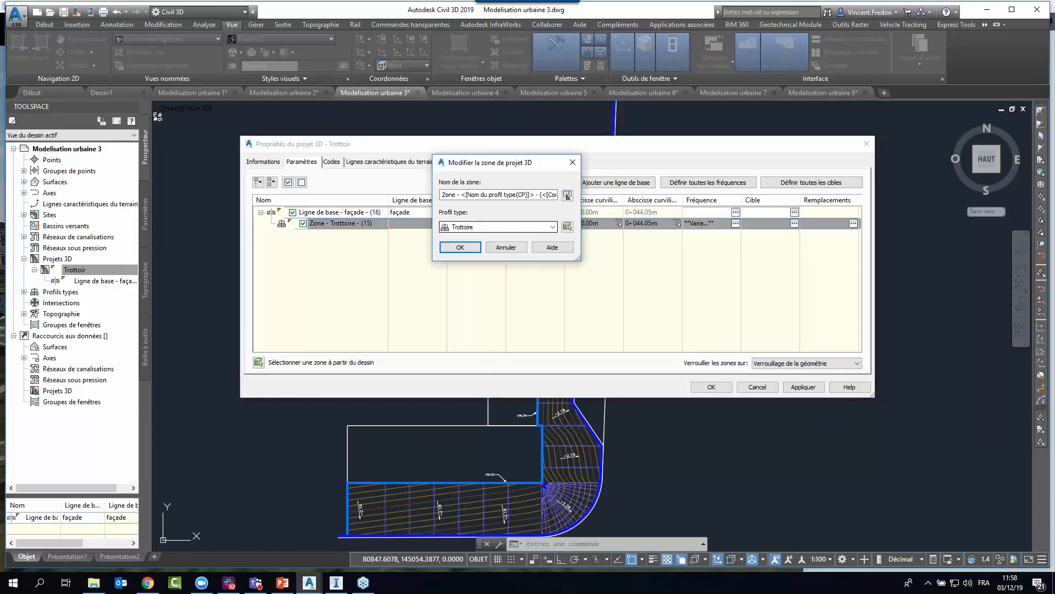
left_click(510, 248)
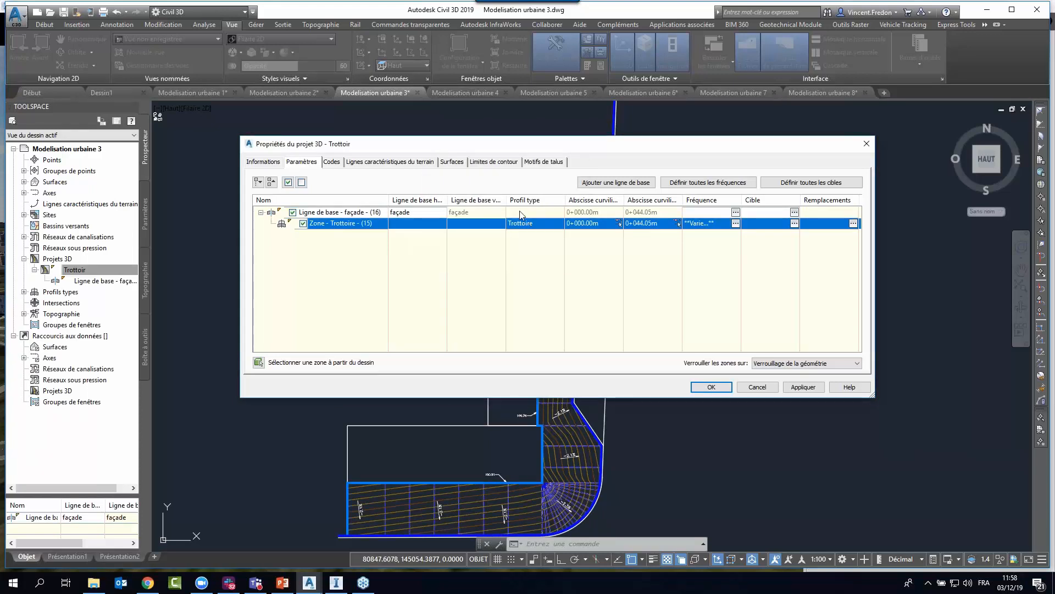
left_click(758, 387)
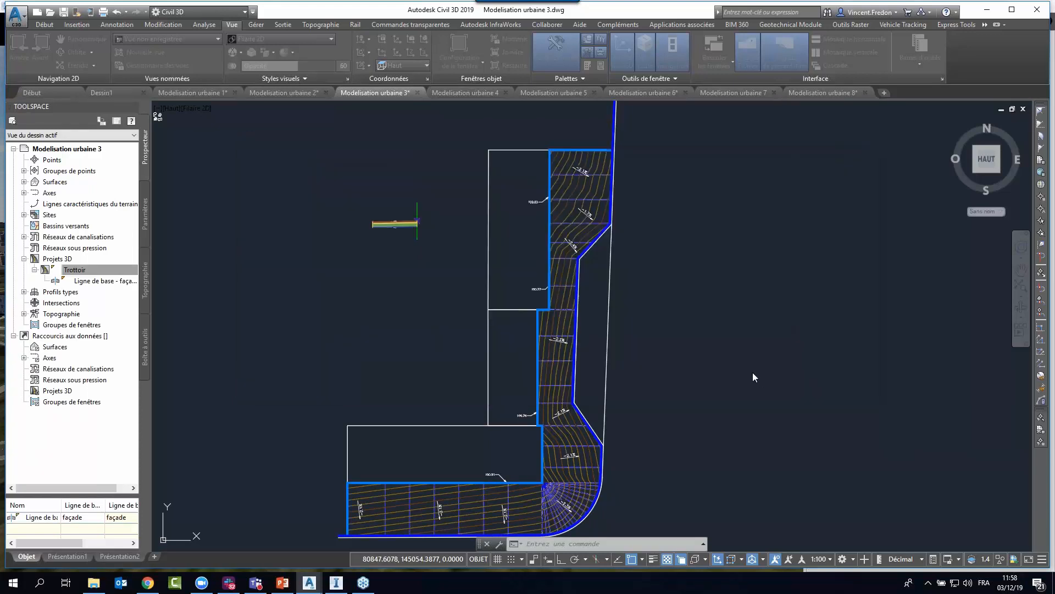
Select the sidewalk assembly beside the buildings, examine its pavement layers and cross slope, and clear the selection.
left_click(418, 209)
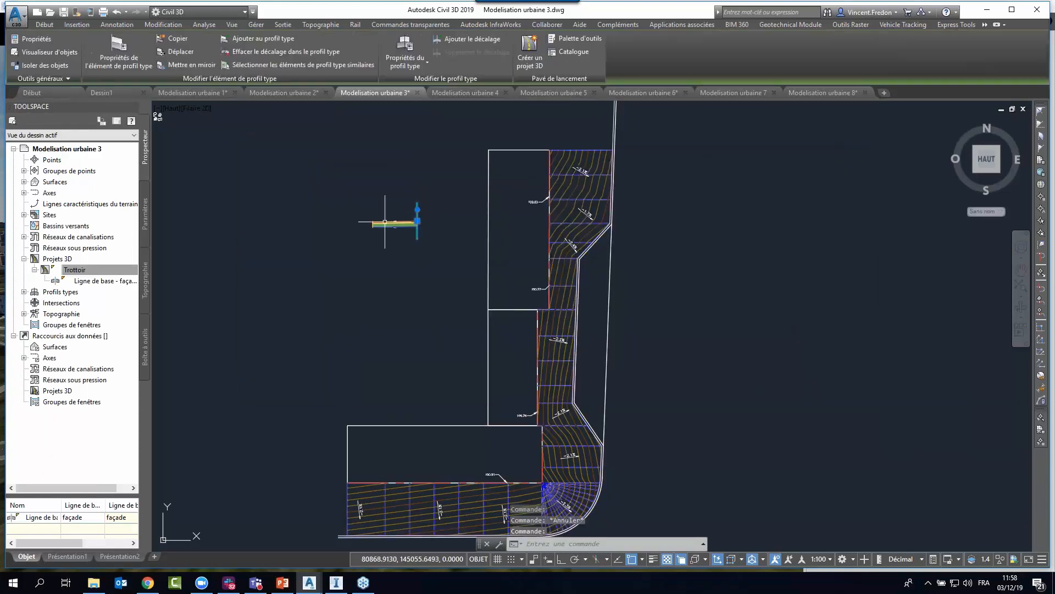
scroll(388, 221, "up", 8)
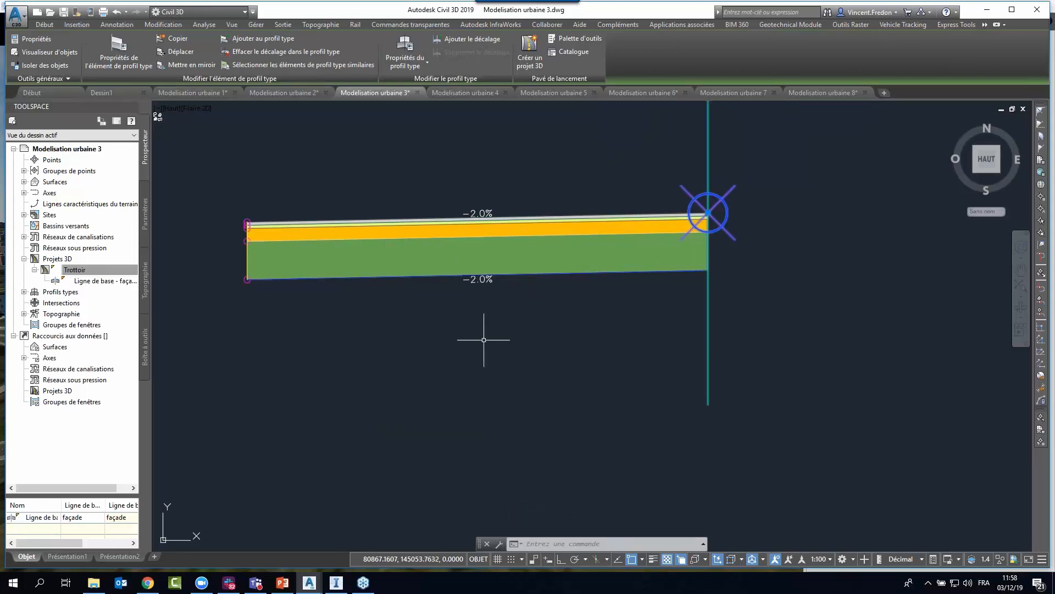
key("Escape")
key("Escape")
scroll(424, 341, "down", 10)
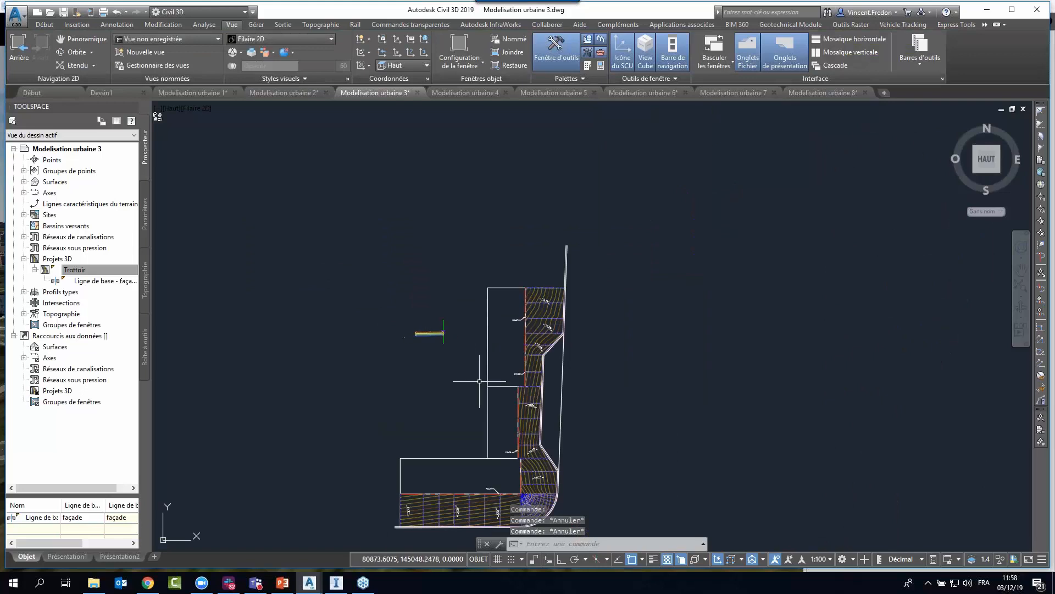
scroll(481, 392, "up", 2)
scroll(707, 306, "down", 2)
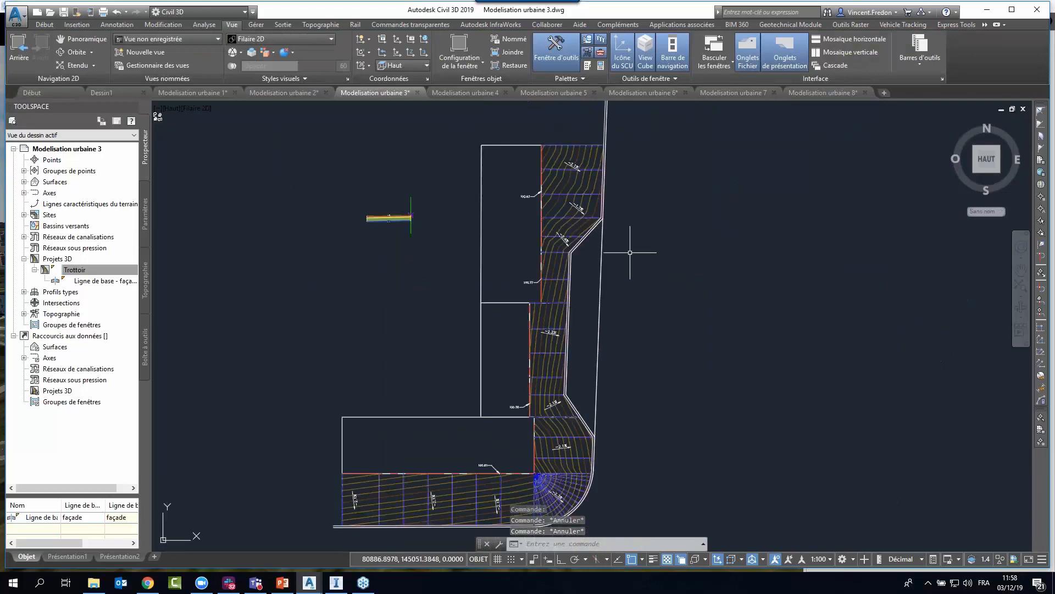
Select the sidewalk surface and examine its contours, slope arrows and facade elevation labels from the northern end to the rounded corner.
left_click(573, 201)
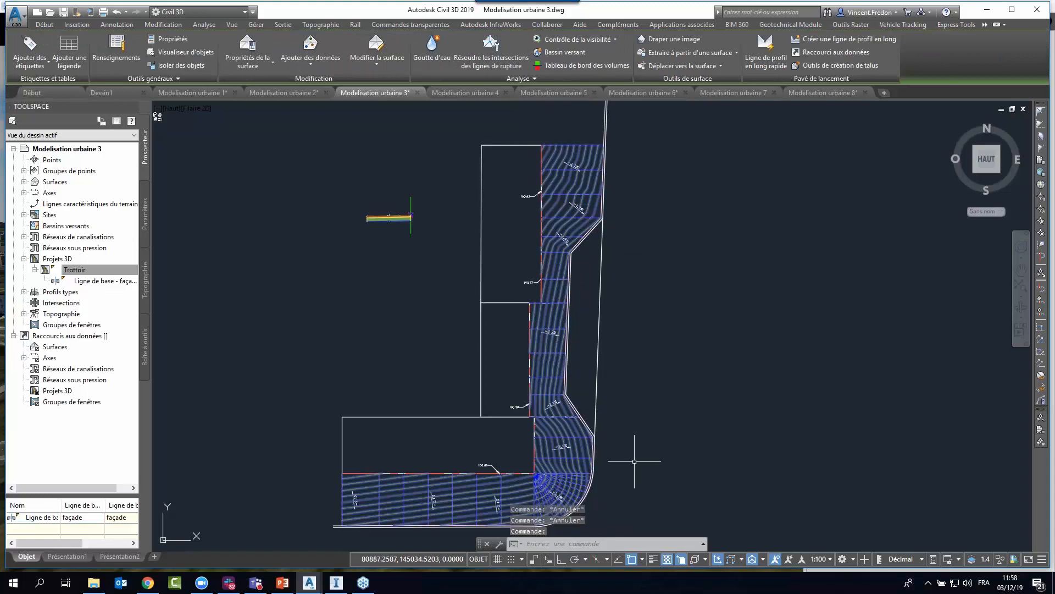
middle_click_drag(632, 455, 623, 437)
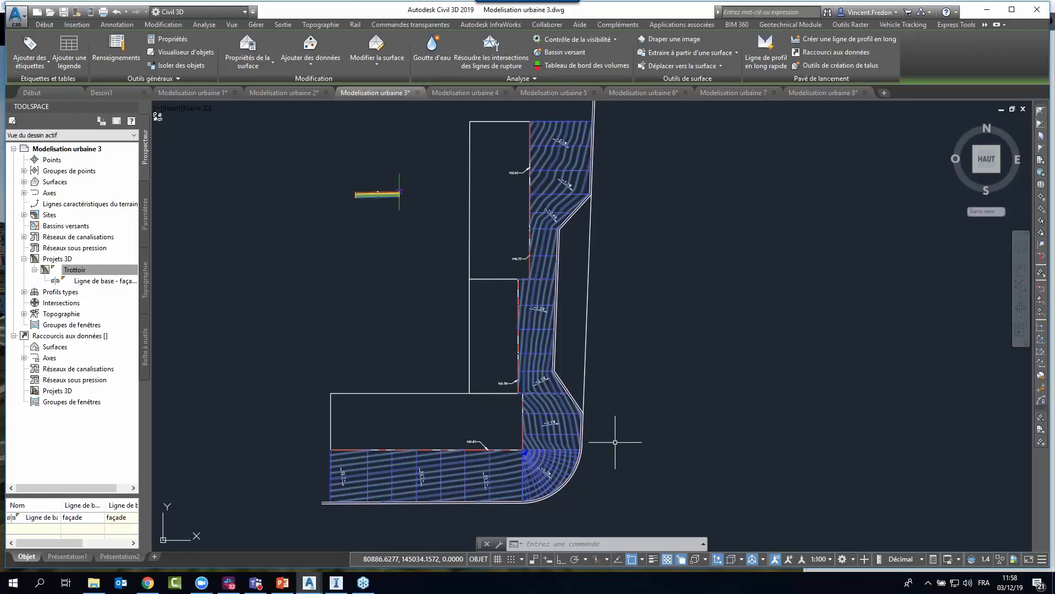
scroll(620, 146, "up", 4)
middle_click_drag(620, 147, 635, 251)
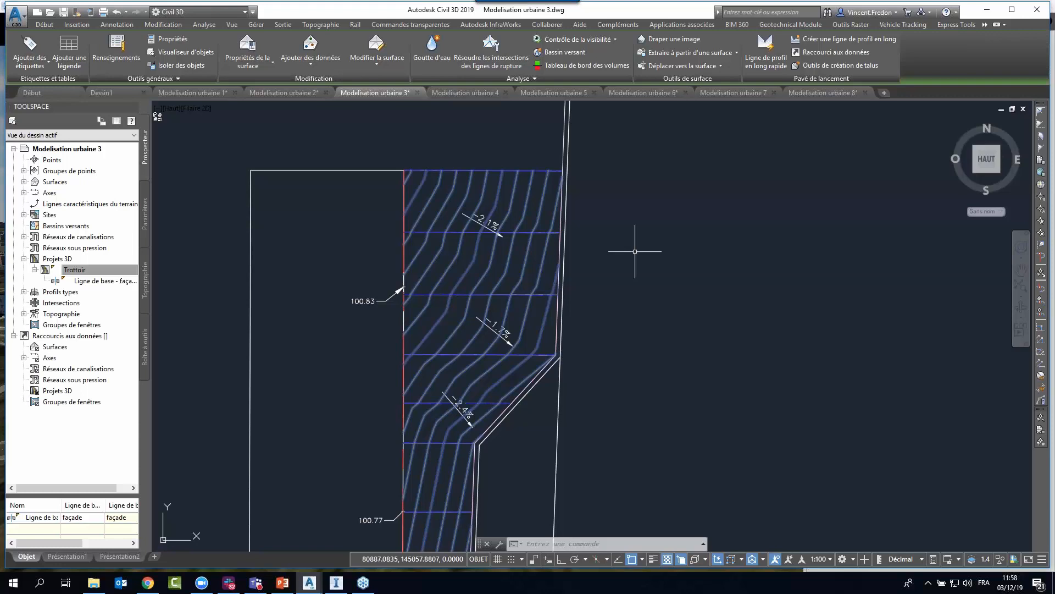
middle_click_drag(646, 347, 647, 259)
scroll(640, 266, "down", 2)
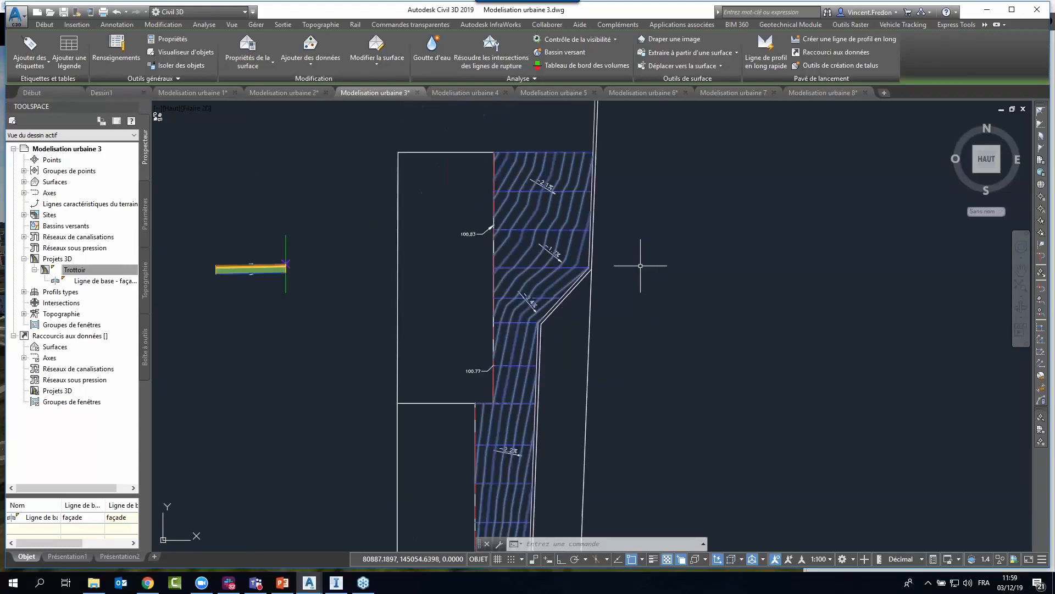
scroll(640, 266, "up", 5)
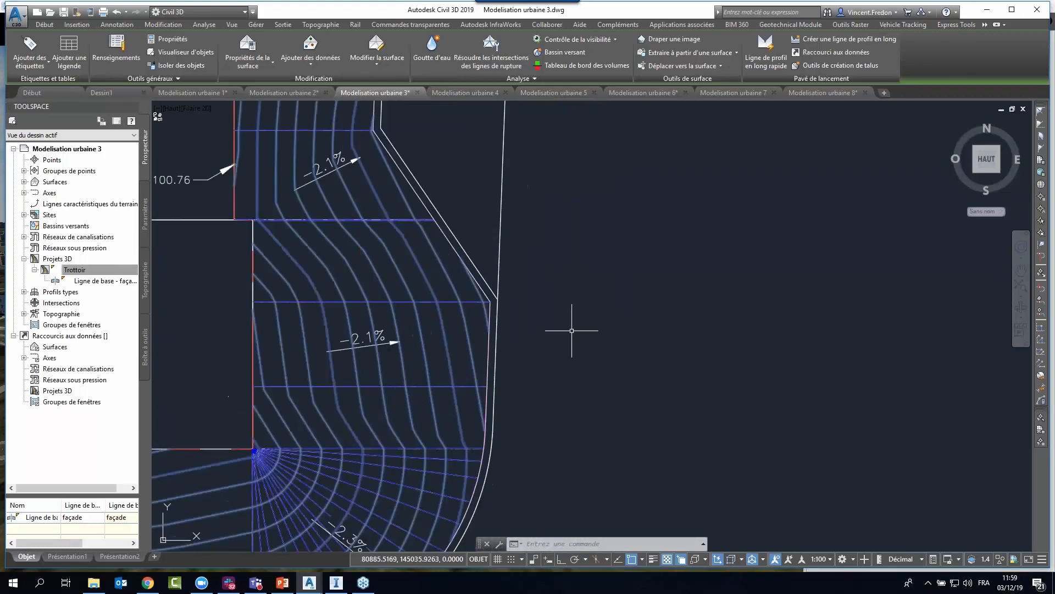
middle_click_drag(517, 318, 539, 325)
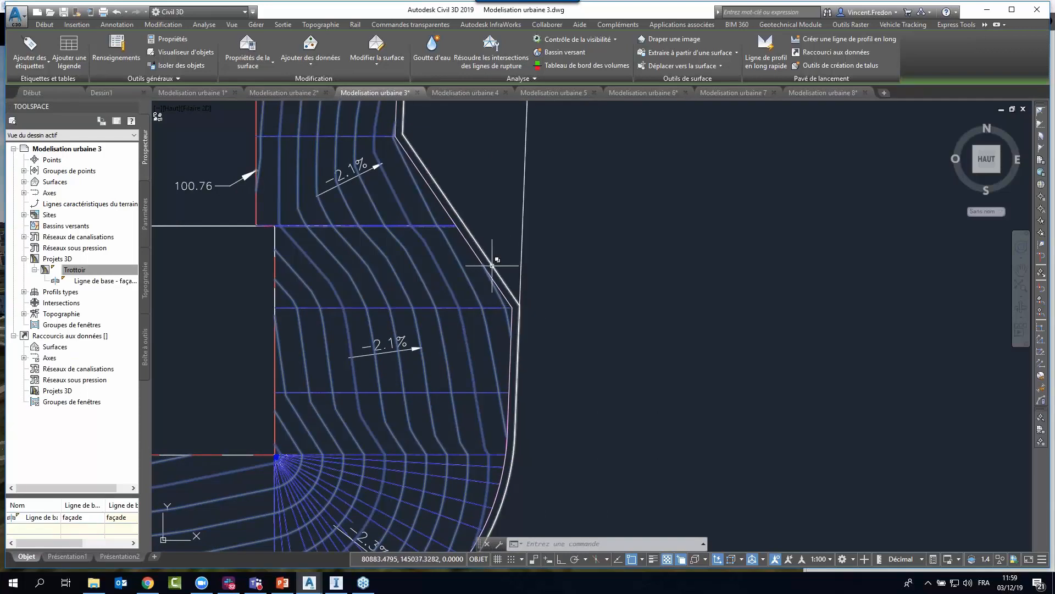
scroll(517, 297, "down", 5)
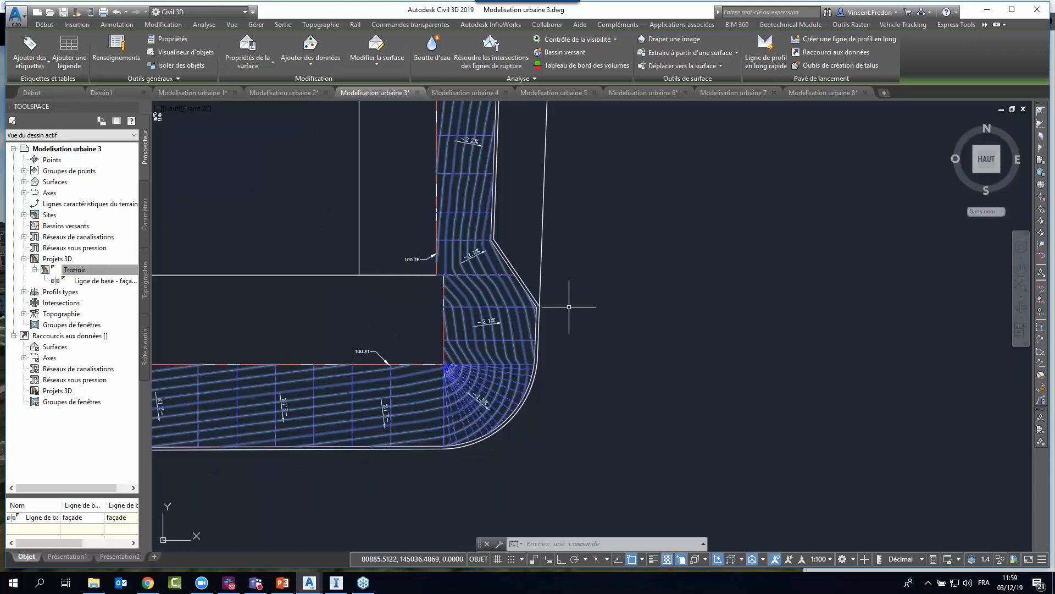
scroll(573, 321, "up", 2)
middle_click_drag(611, 246, 585, 316)
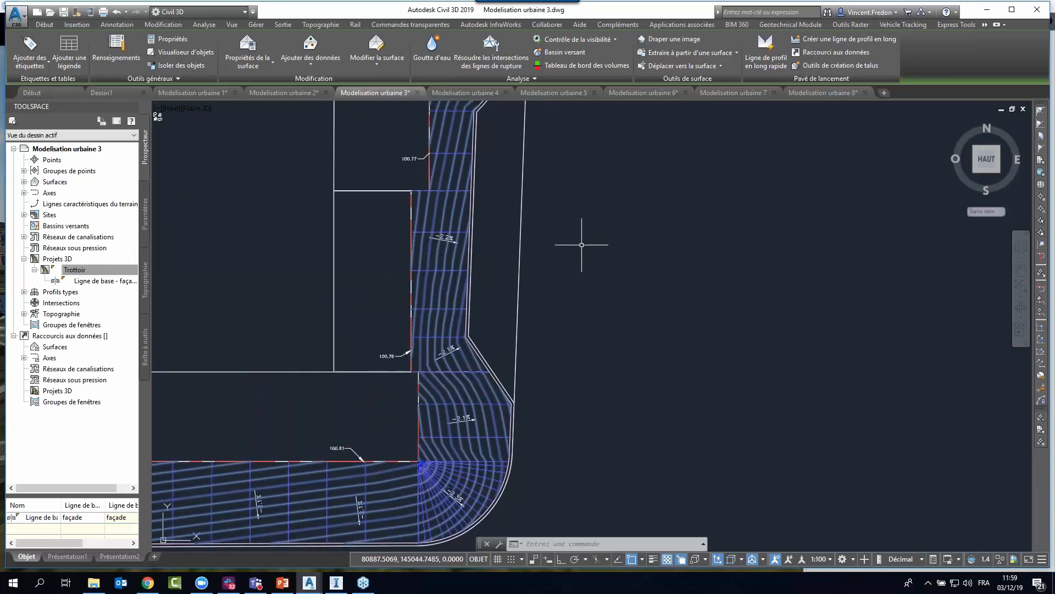
middle_click_drag(579, 210, 573, 296)
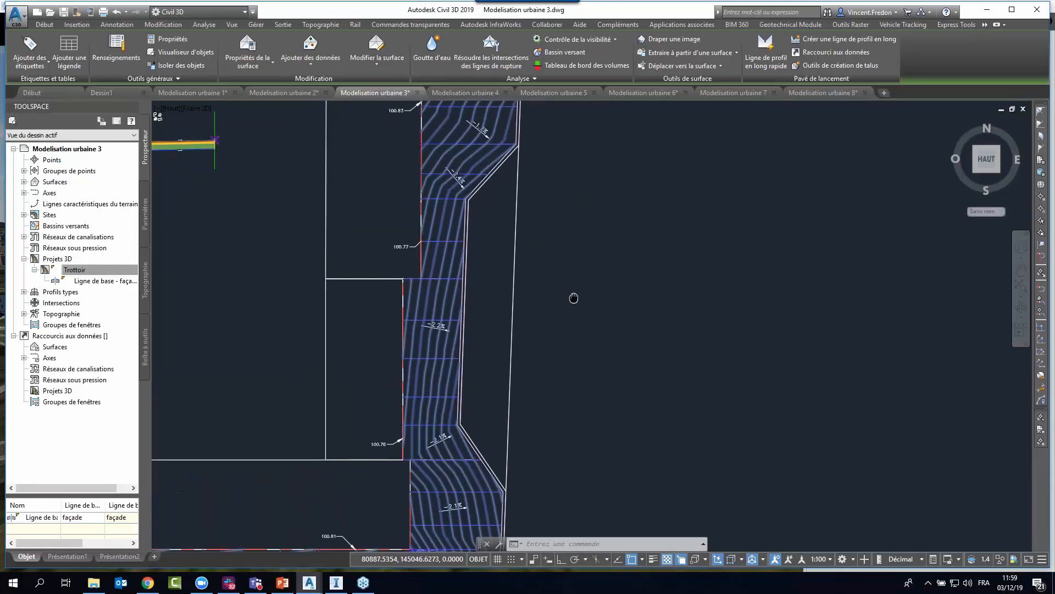
Select the northernmost slope label on the sidewalk surface for inspection, then clear the selection and review the neighbouring slope labels.
scroll(573, 289, "up", 7)
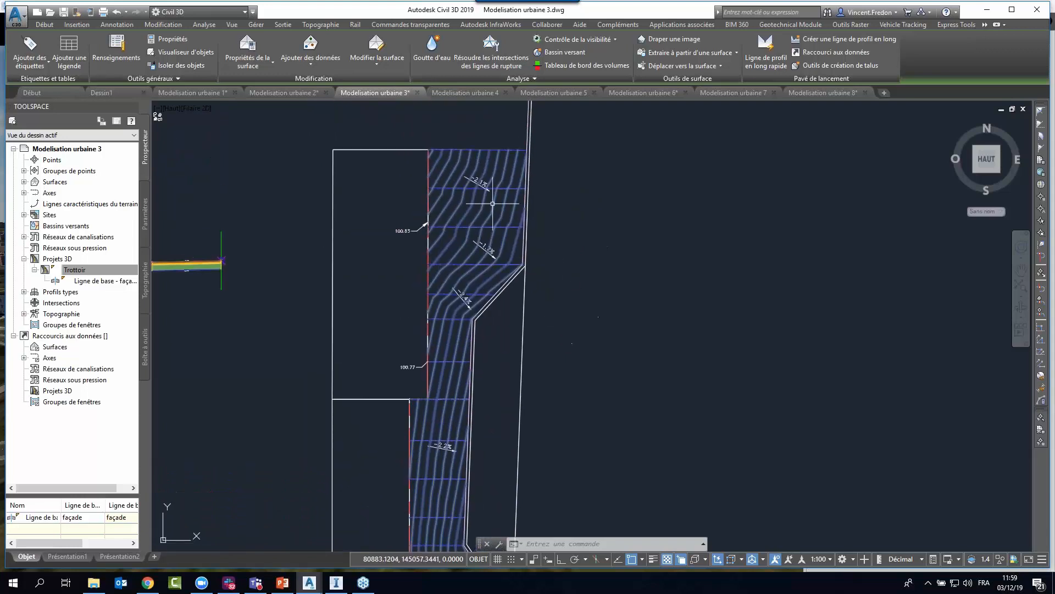
left_click(454, 215)
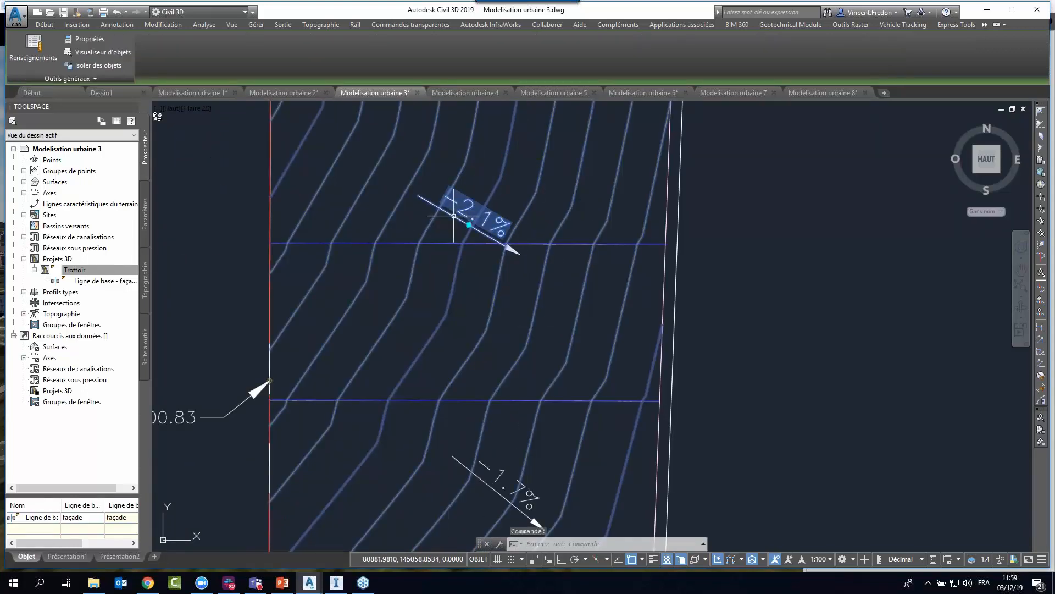
key("Escape")
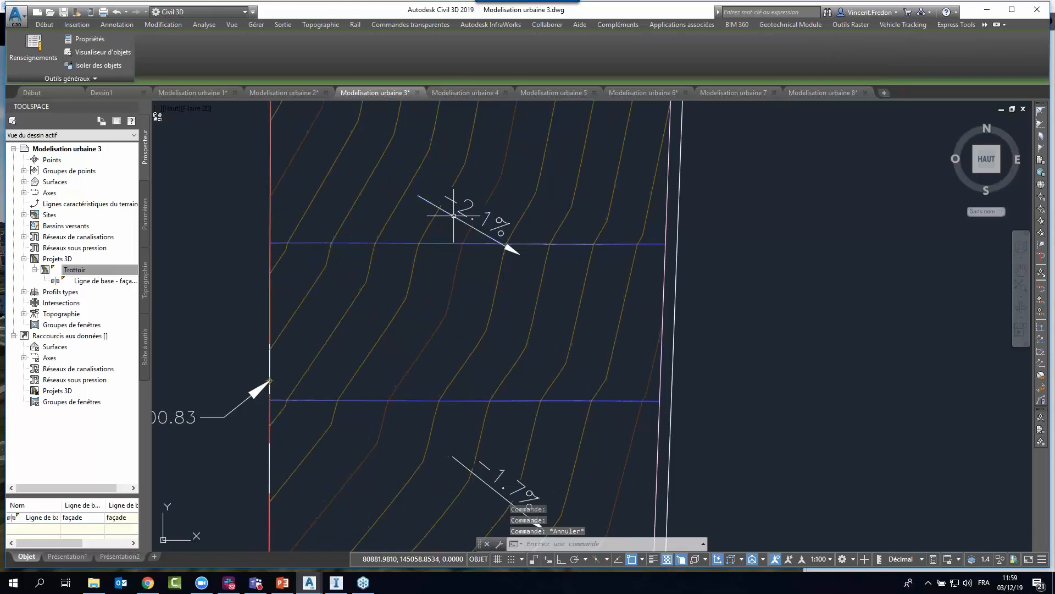
scroll(682, 250, "down", 4)
middle_click_drag(718, 370, 684, 282)
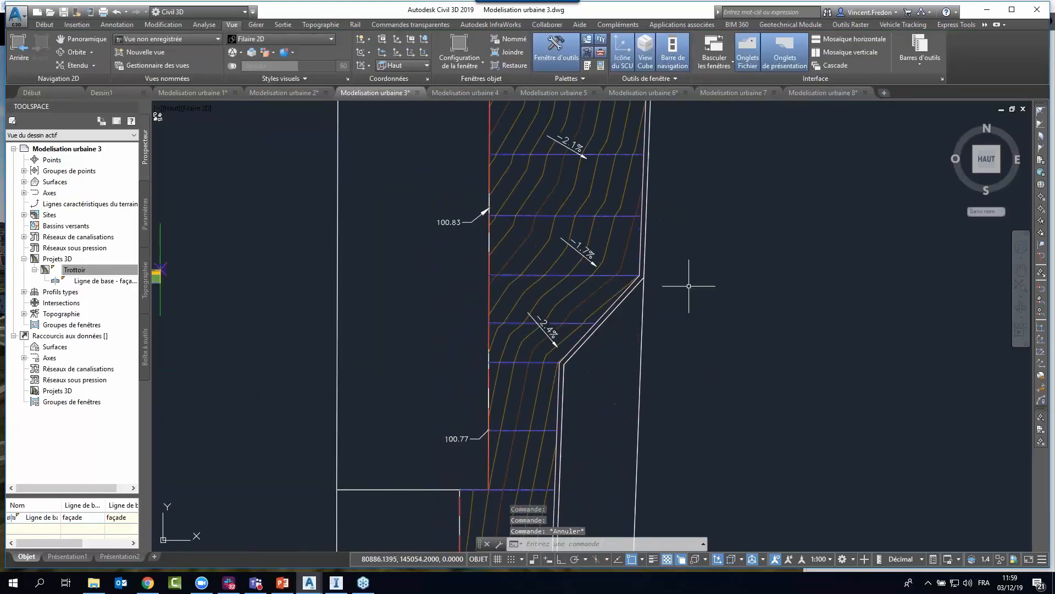
Examine the sidewalk surface along the facades and select the feature line on its outer edge.
middle_click_drag(718, 349, 648, 255)
scroll(648, 258, "down", 2)
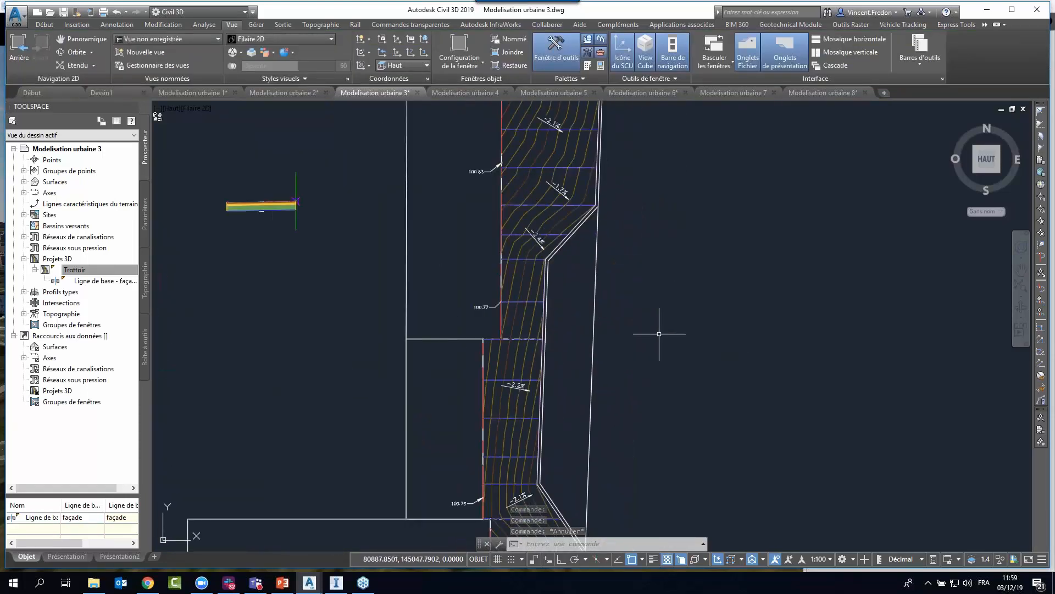
scroll(641, 288, "down", 2)
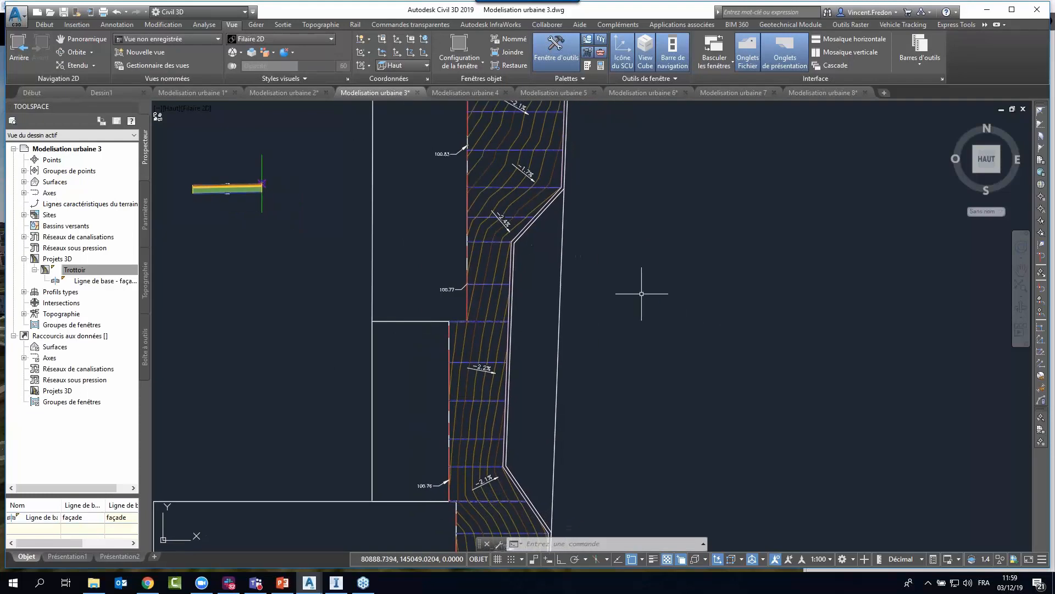
middle_click_drag(652, 322, 603, 303)
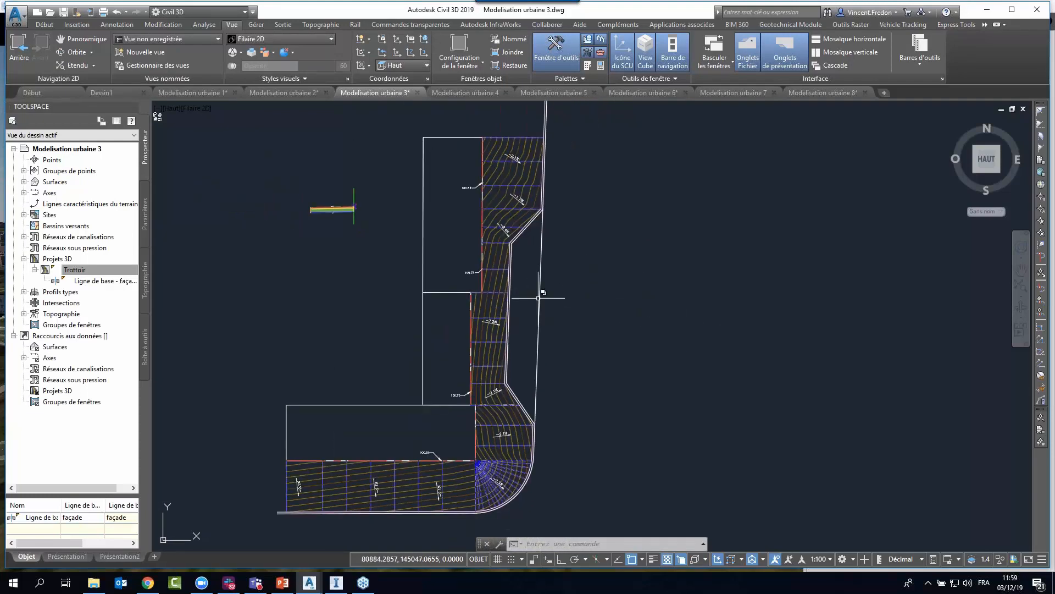
scroll(516, 301, "up", 5)
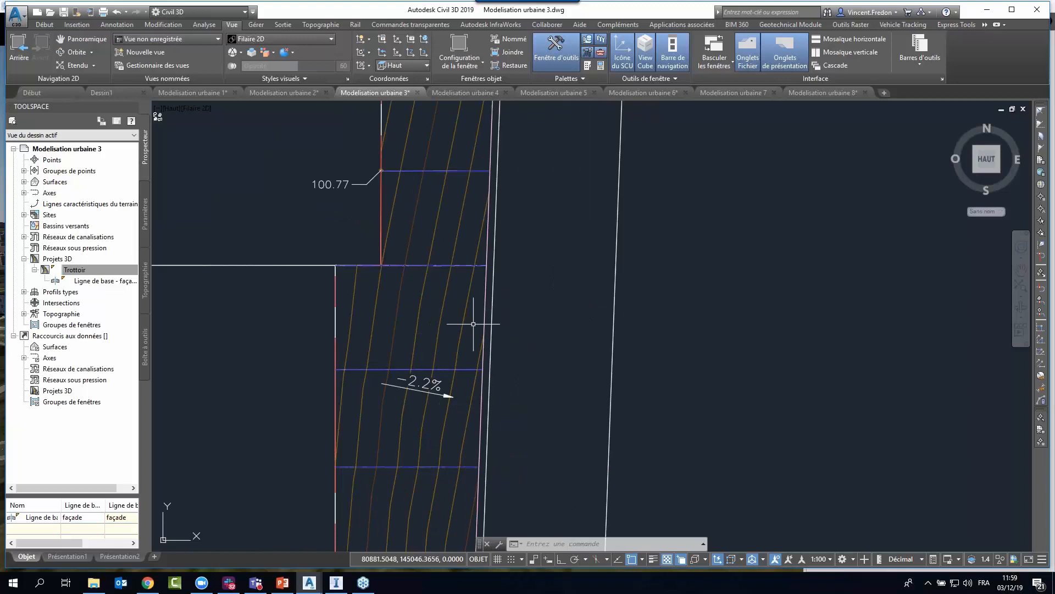
left_click(486, 287)
left_click(544, 329)
scroll(548, 296, "down", 4)
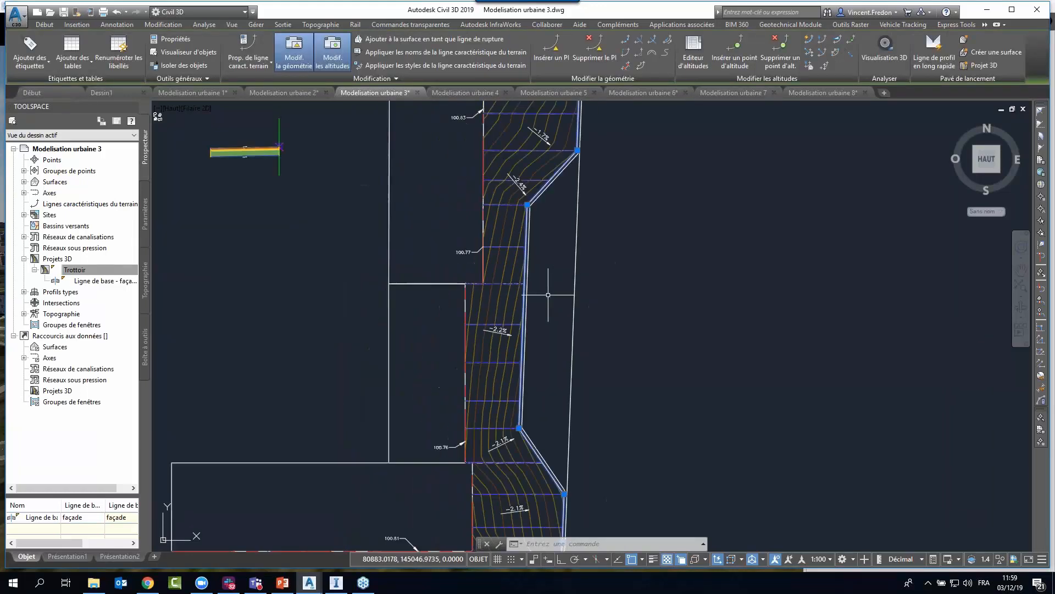
middle_click_drag(656, 356, 648, 314)
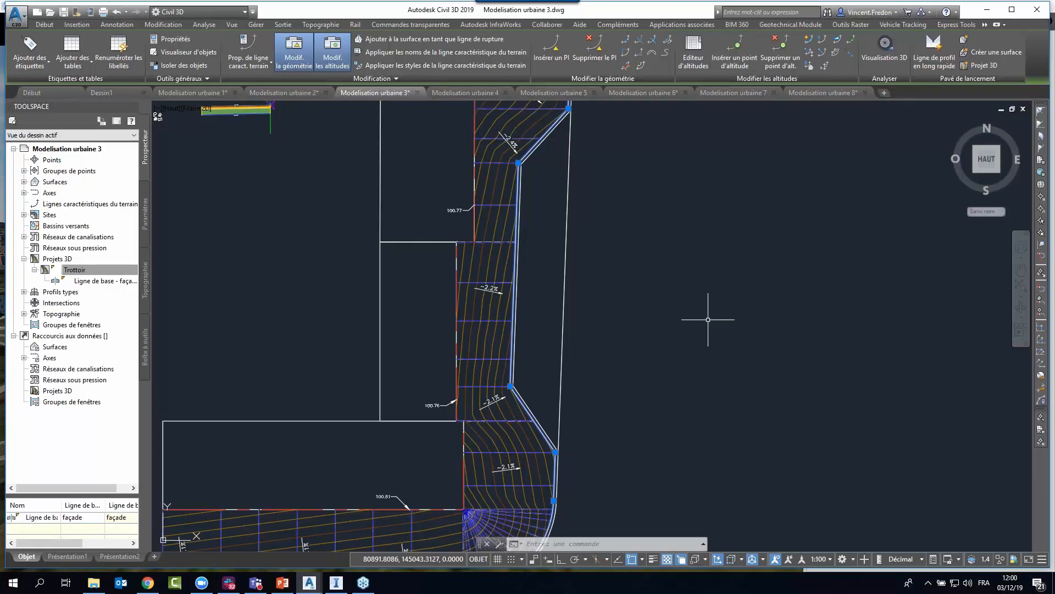
Try to set the outer edge line's elevations by reference to the facade feature line, cancelling before giving an elevation difference.
left_click(836, 54)
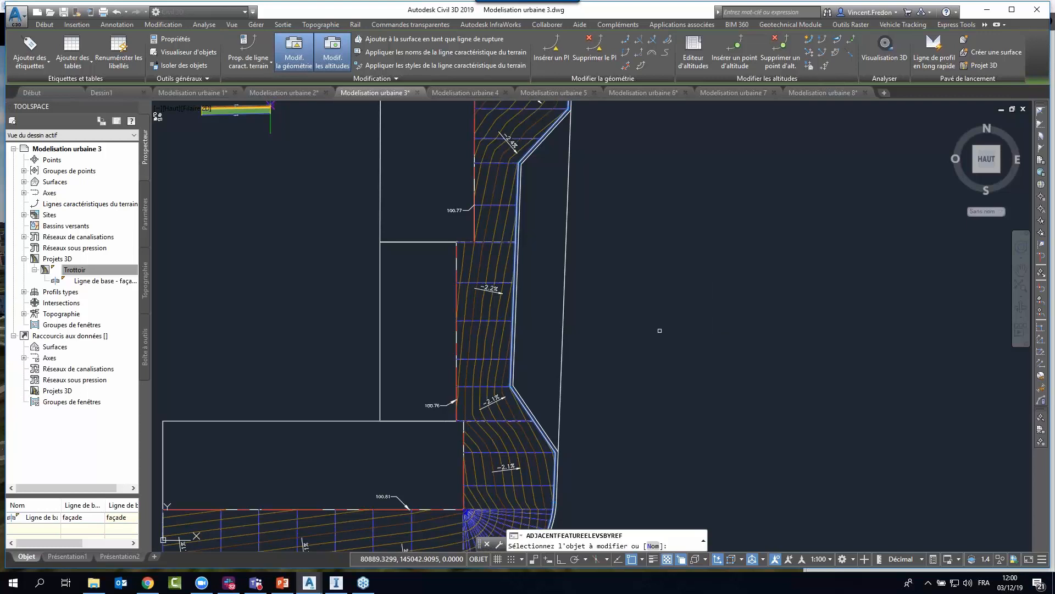
left_click(460, 255)
left_click(521, 322)
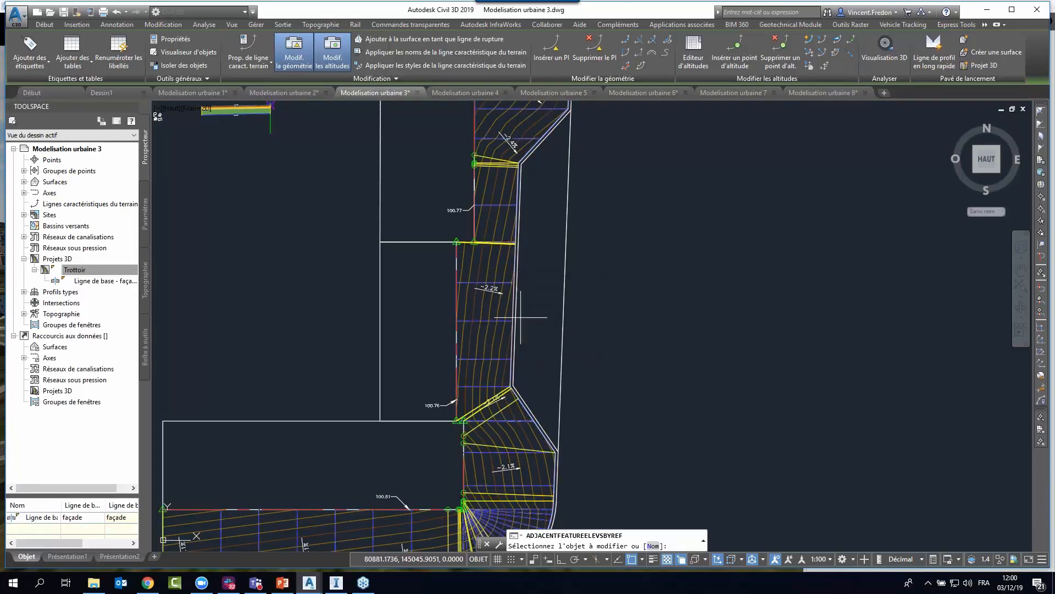
scroll(651, 319, "down", 2)
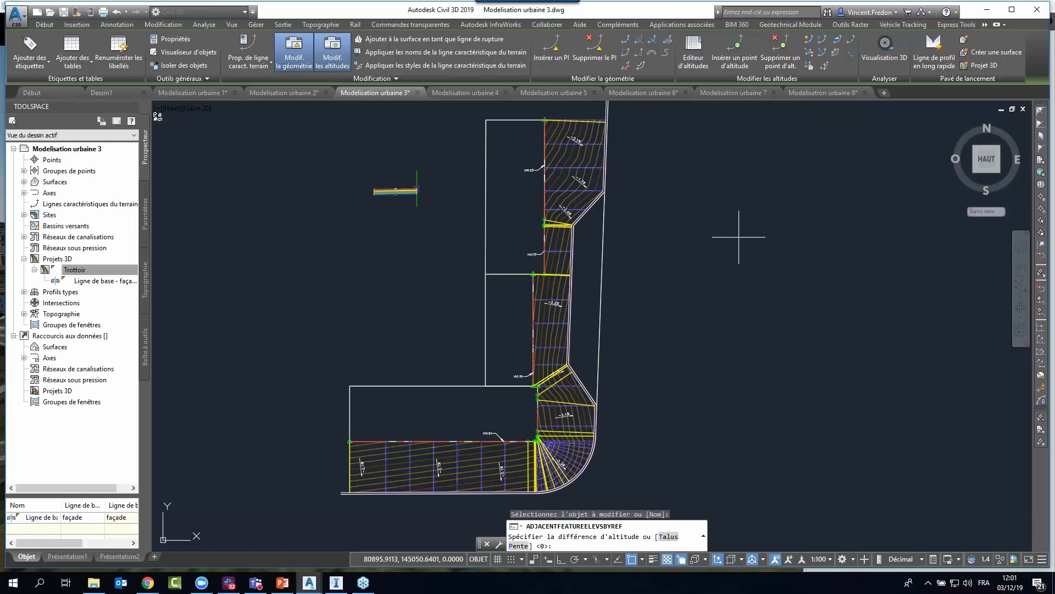
key("Escape")
key("Escape")
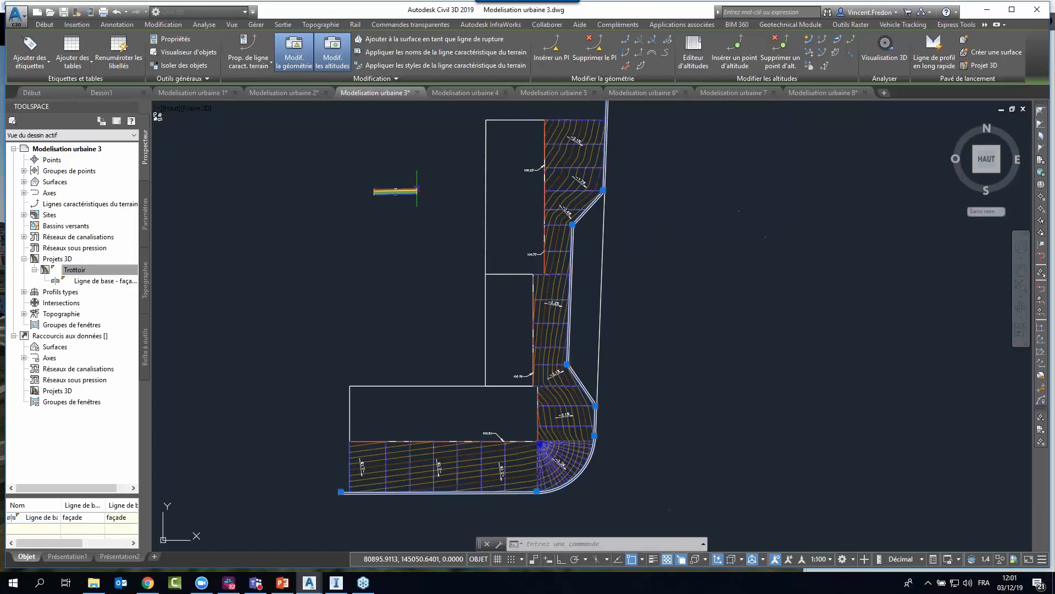
Switch to the Modelisation urbaine 4 drawing and examine the curb assembly below the sidewalk assembly.
left_click(464, 90)
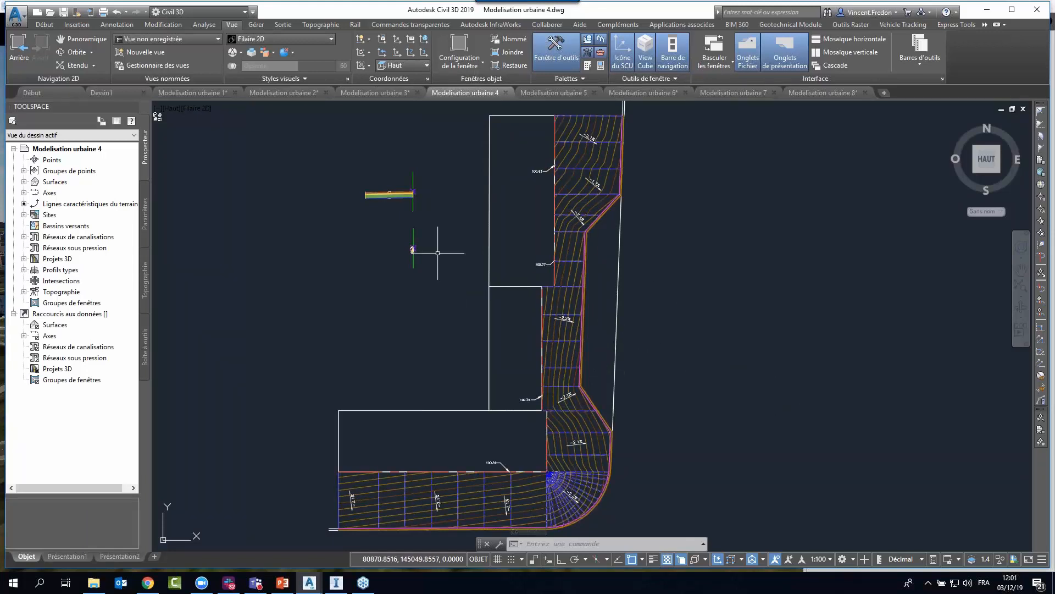
scroll(412, 237, "up", 6)
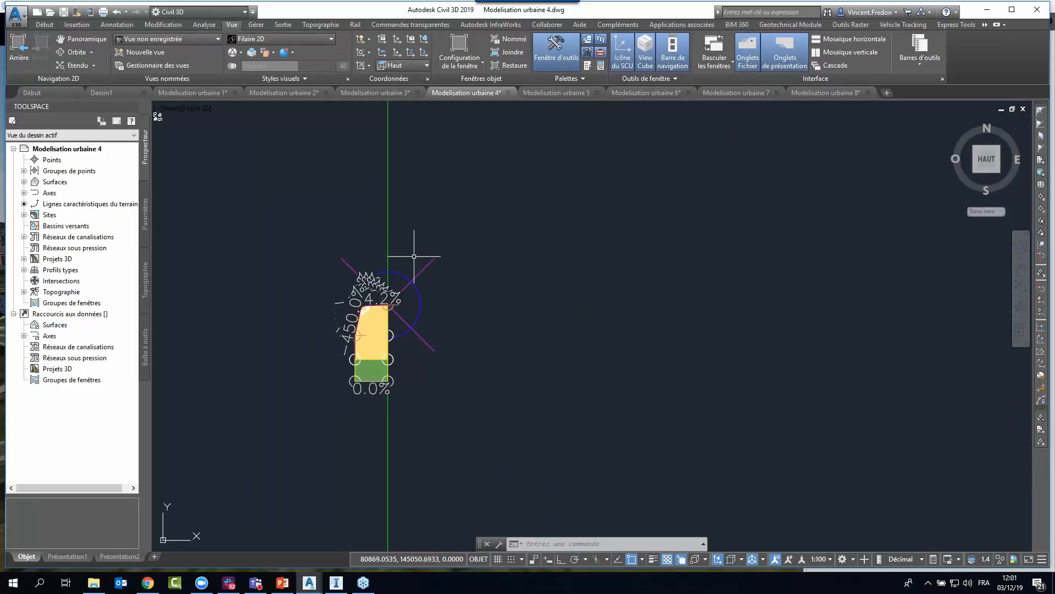
scroll(414, 256, "down", 8)
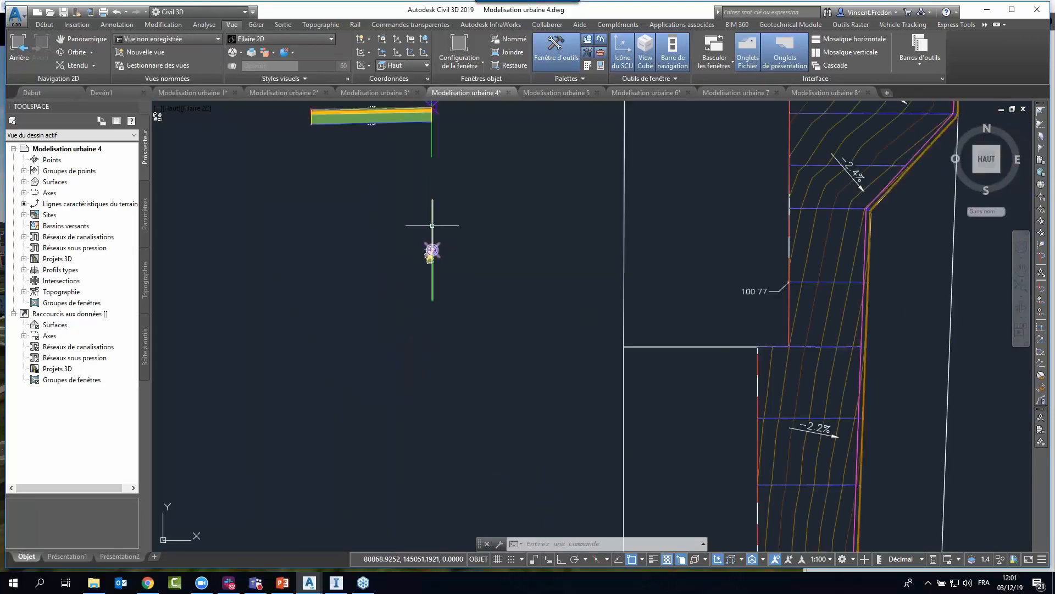
scroll(431, 251, "up", 6)
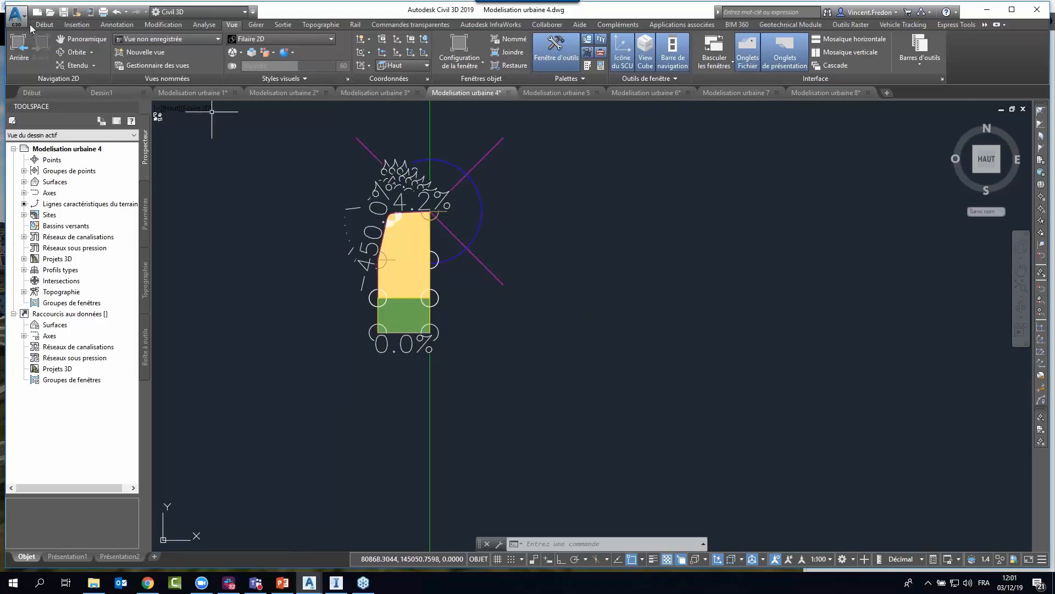
Display the tool palettes and show the Bordures set of curb subassemblies.
left_click(44, 24)
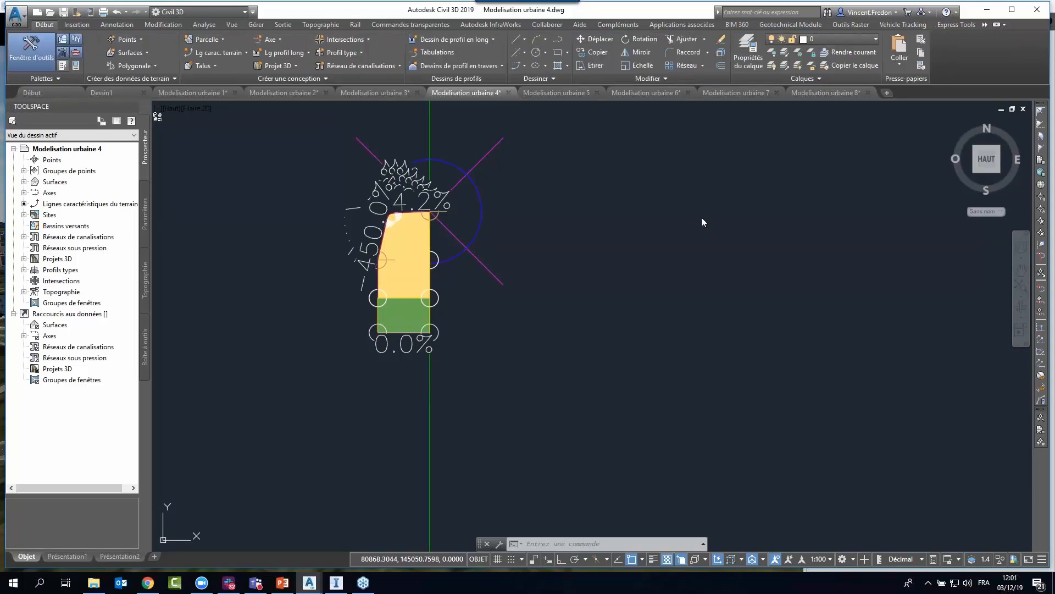
key("ctrl+3")
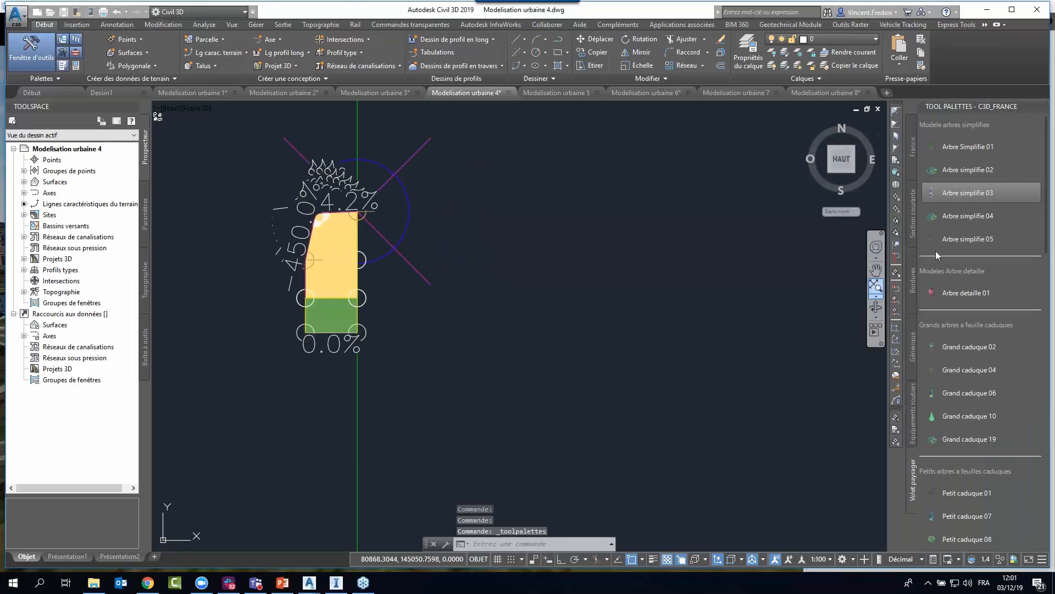
left_click(914, 293)
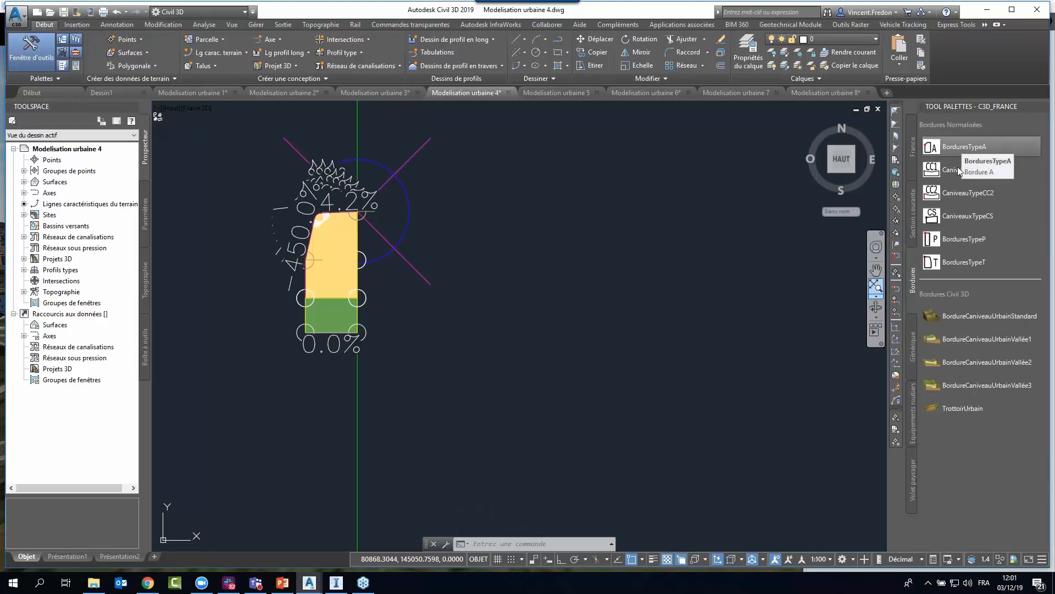
Start a BorduresTypeT subassembly, set its type to T2, check its side setting, and cancel without placing it.
left_click(961, 269)
left_click(169, 257)
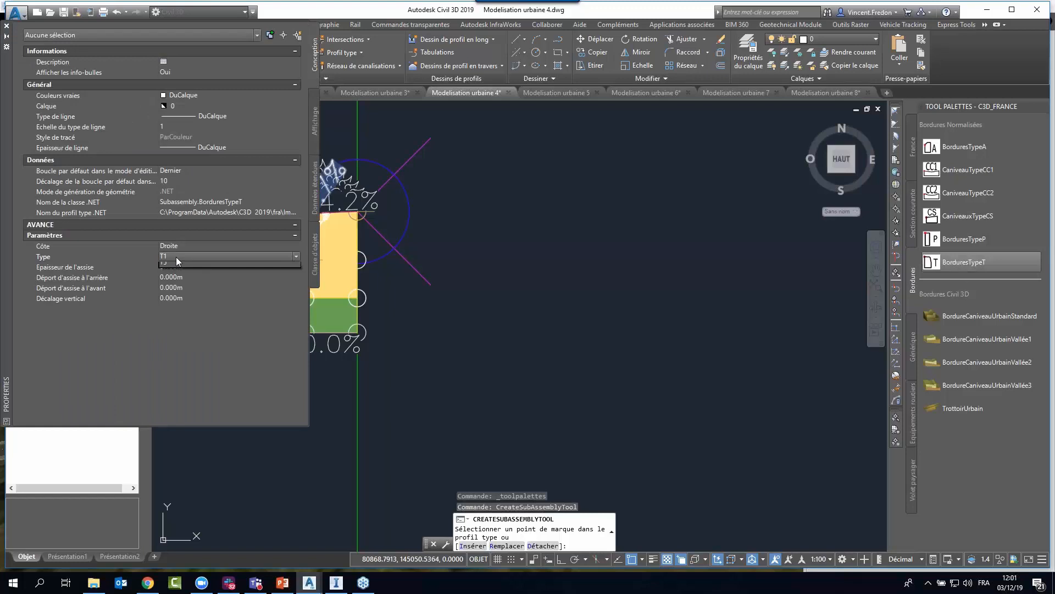
left_click(176, 257)
left_click(170, 272)
left_click(183, 248)
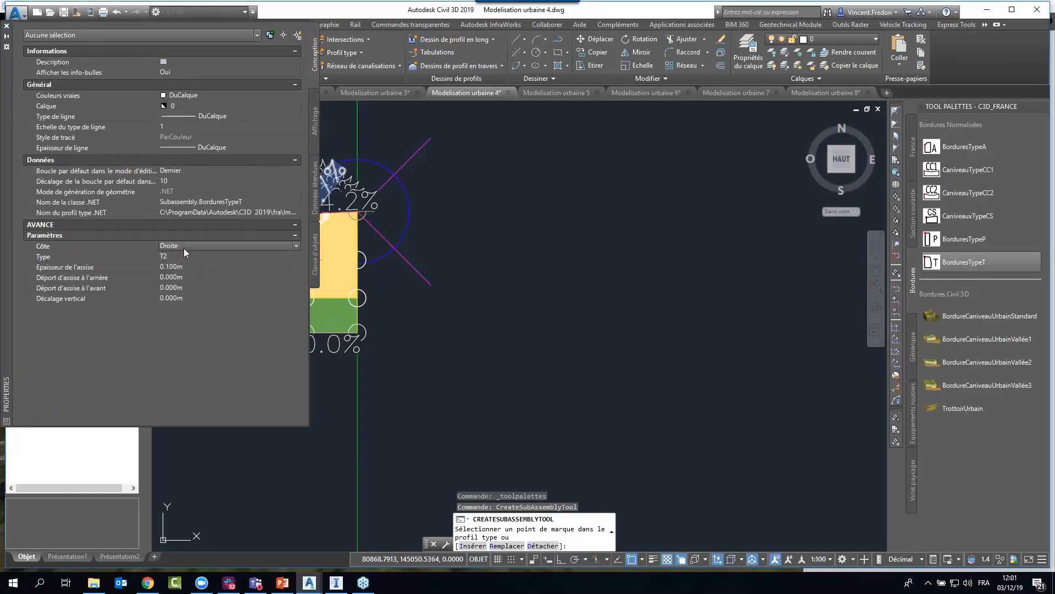
left_click(7, 26)
Open the properties of the Trottoir corridor to show its baselines and regions.
scroll(426, 338, "down", 6)
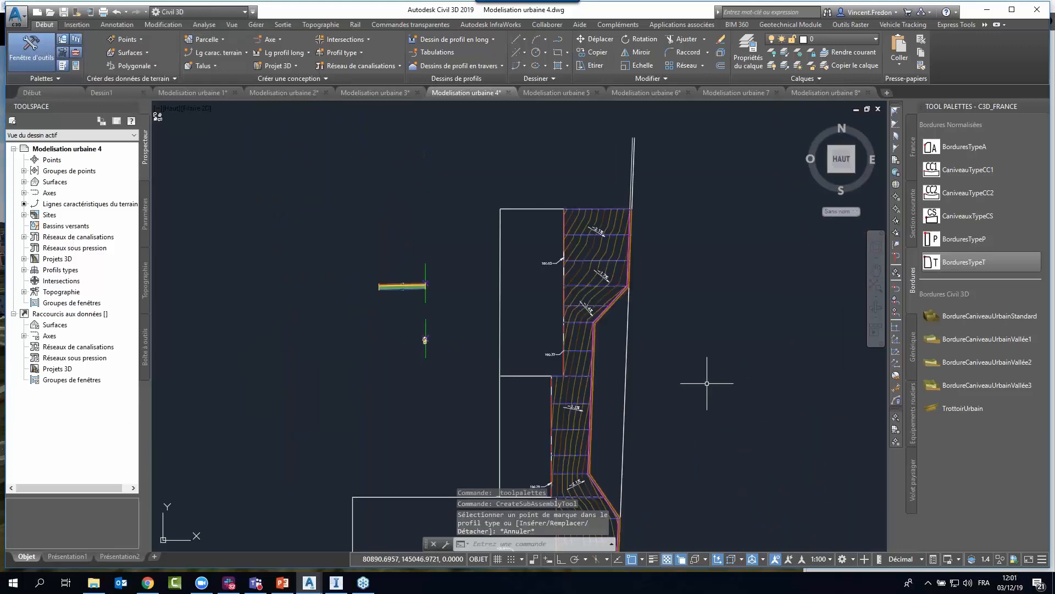
middle_click_drag(730, 370, 588, 286)
scroll(465, 241, "up", 4)
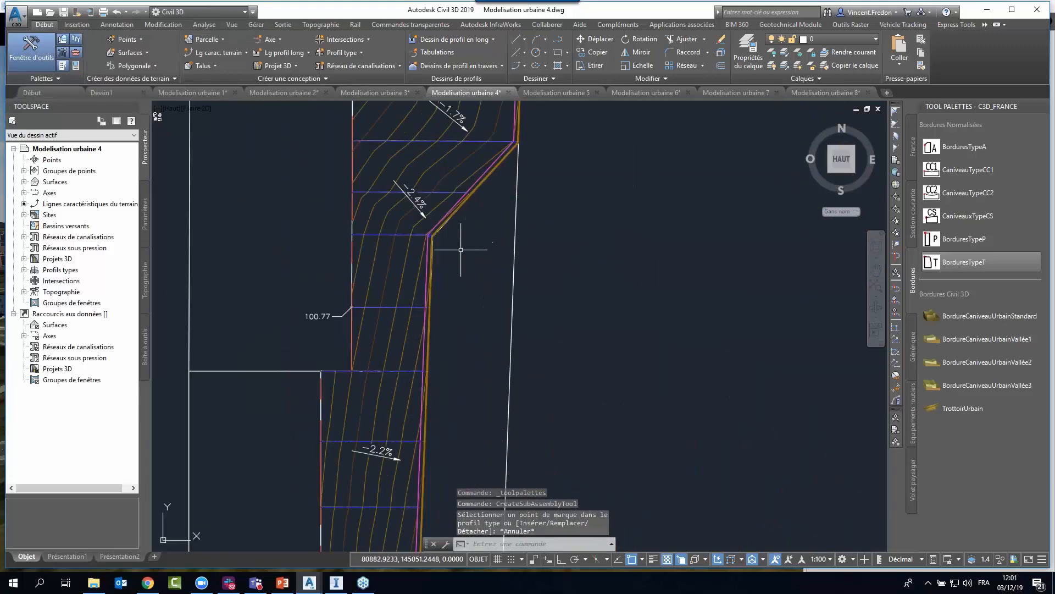
left_click(24, 259)
right_click(81, 270)
left_click(108, 278)
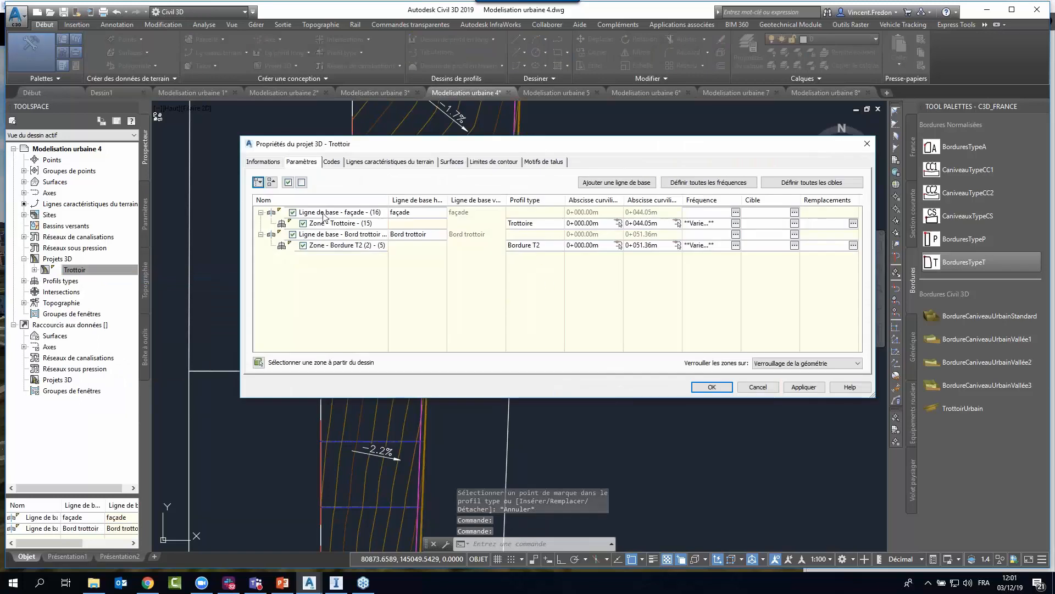
Highlight the façade and Bord trottoir baselines in turn to compare their locations, then cancel out of the corridor properties.
left_click(324, 214)
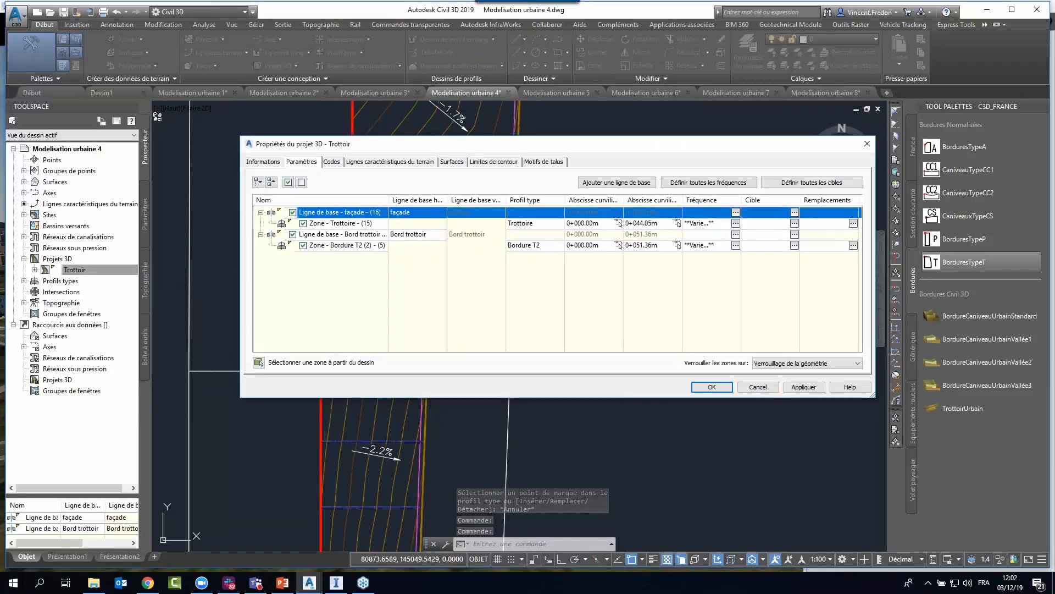
left_click(312, 235)
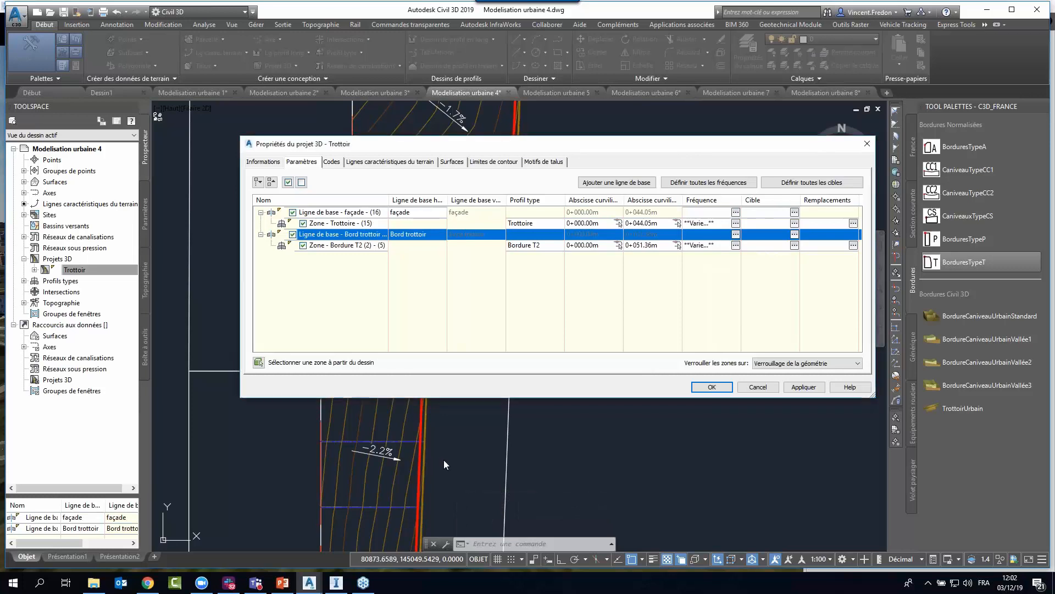
left_click(324, 214)
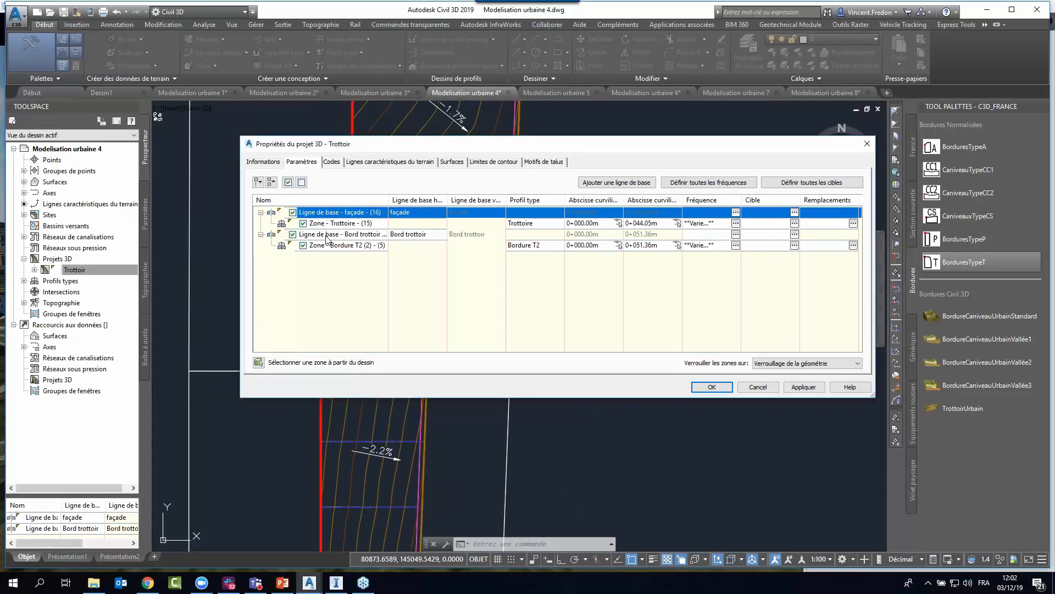
left_click(324, 236)
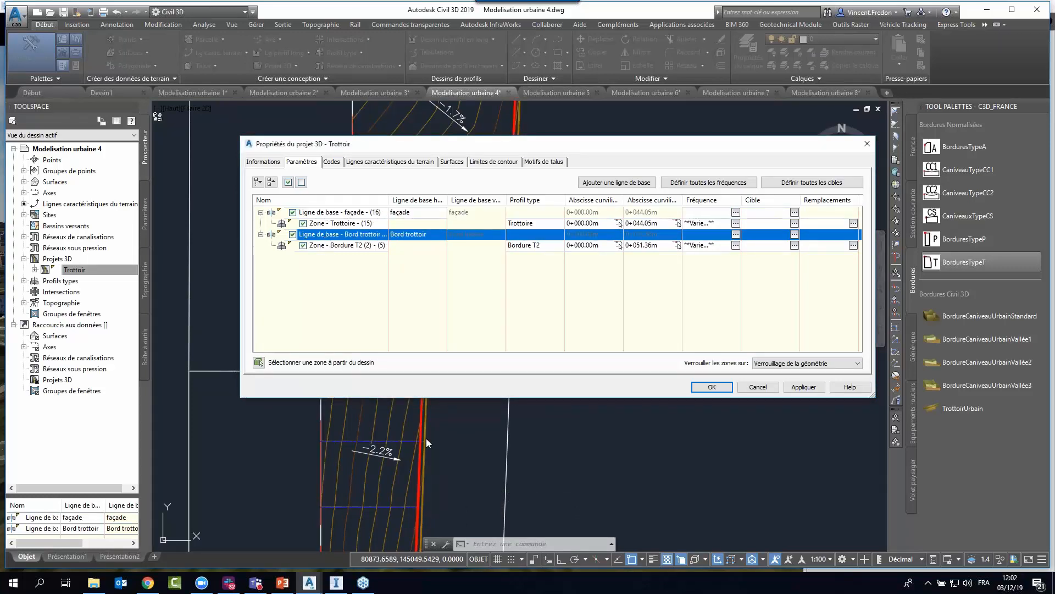
left_click(757, 387)
Examine in plan the curb along the sidewalk's outer edge and the facade baseline beside the 100.77 label.
scroll(418, 429, "up", 3)
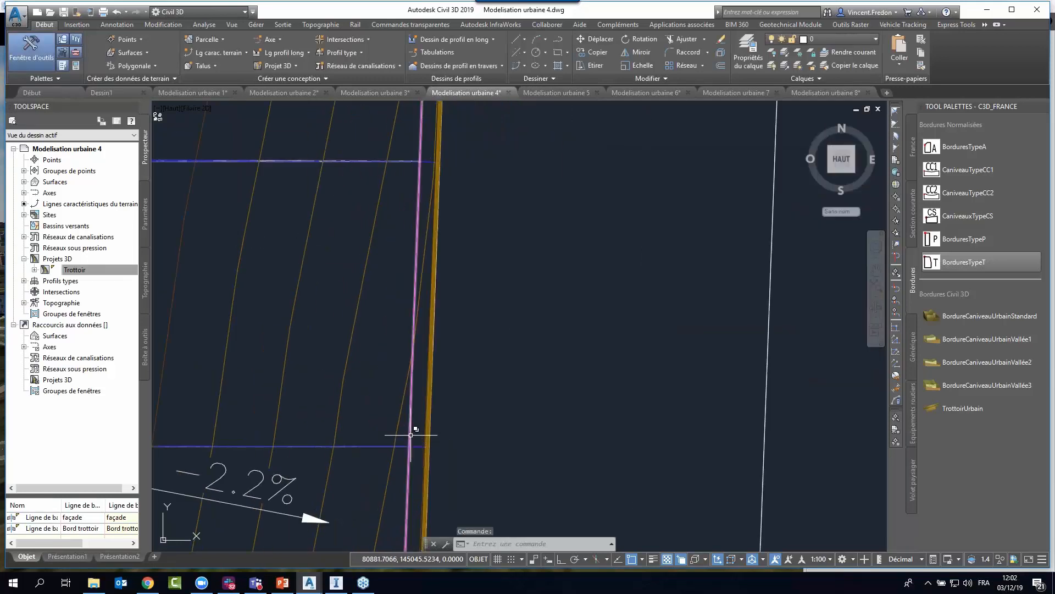
scroll(487, 395, "down", 3)
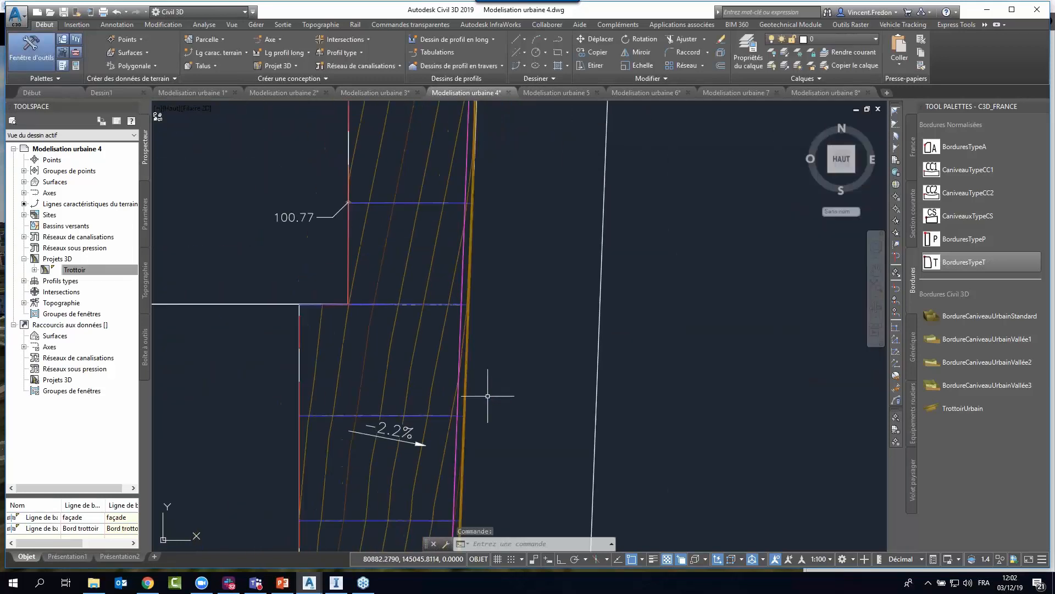
middle_click_drag(520, 320, 513, 329)
scroll(523, 325, "down", 2)
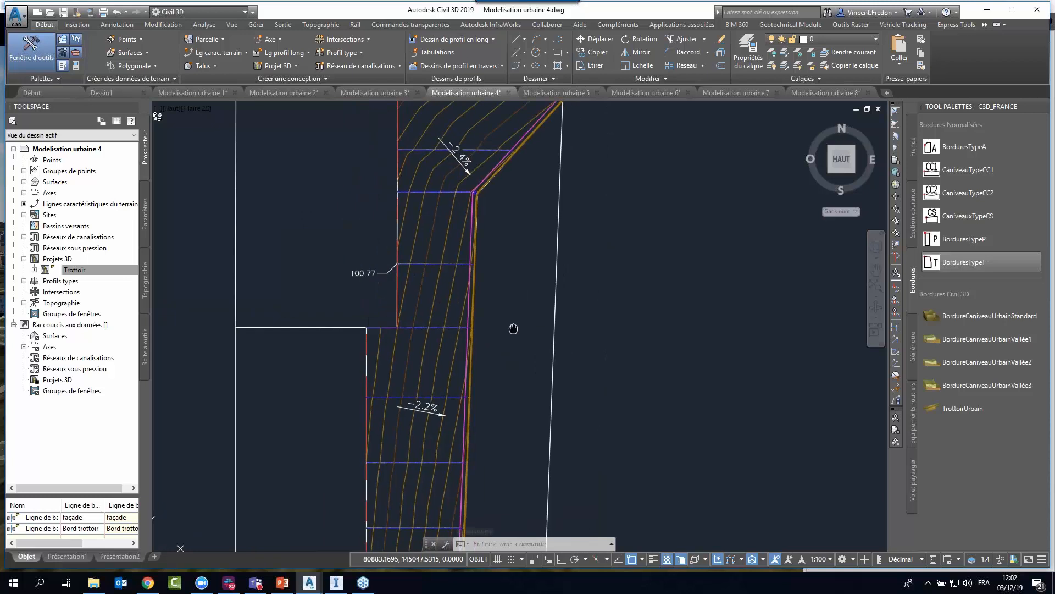
key("Escape")
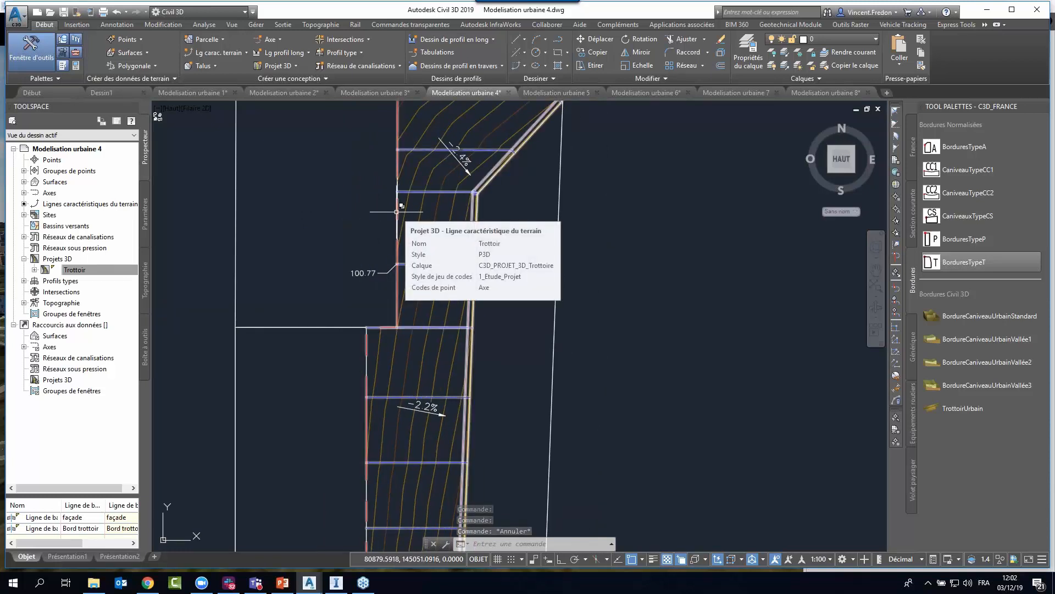
key("Escape")
scroll(471, 306, "up", 4)
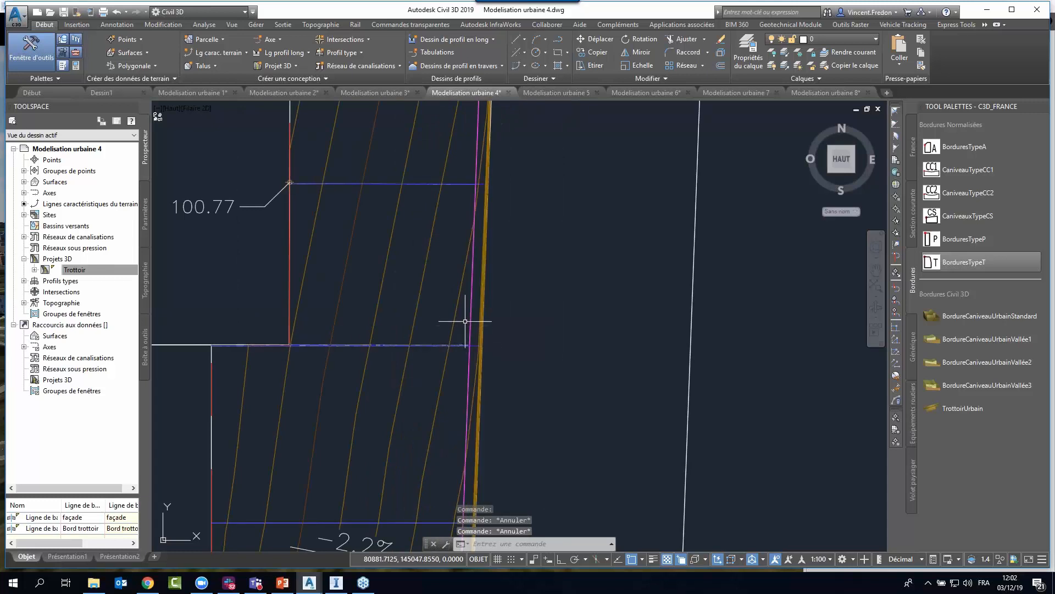
Switch to a south-east isometric view and inspect a curb section where it meets the sidewalk's outer edge.
left_click(854, 171)
scroll(519, 196, "up", 5)
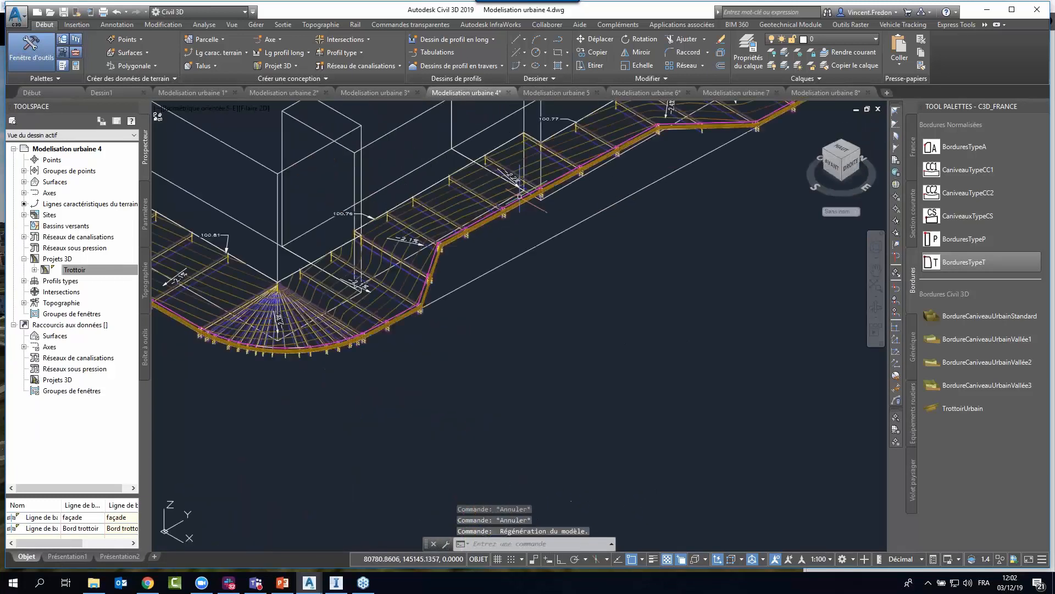
scroll(519, 196, "up", 5)
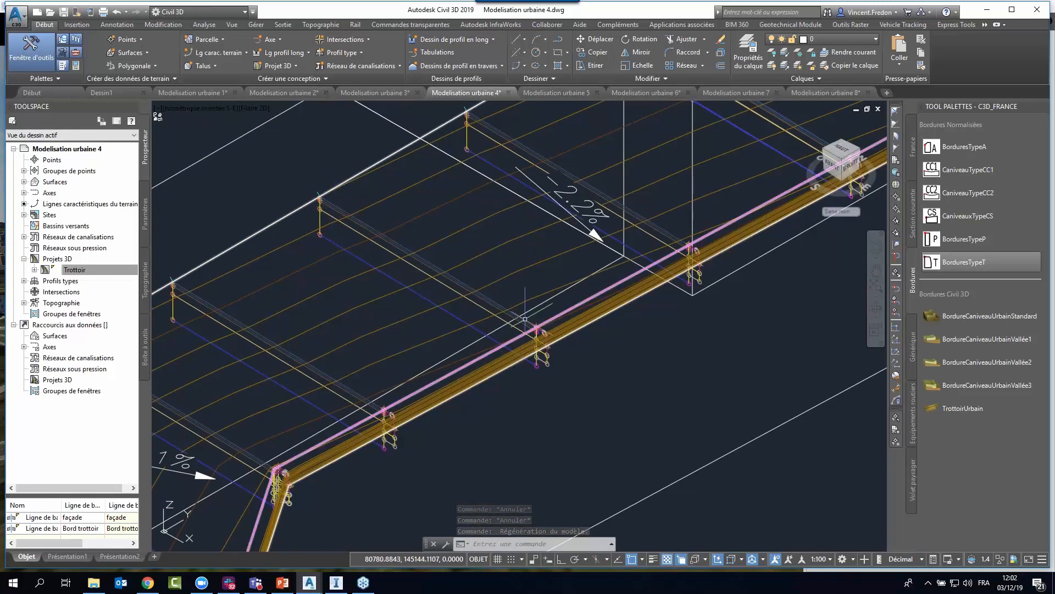
scroll(527, 319, "up", 6)
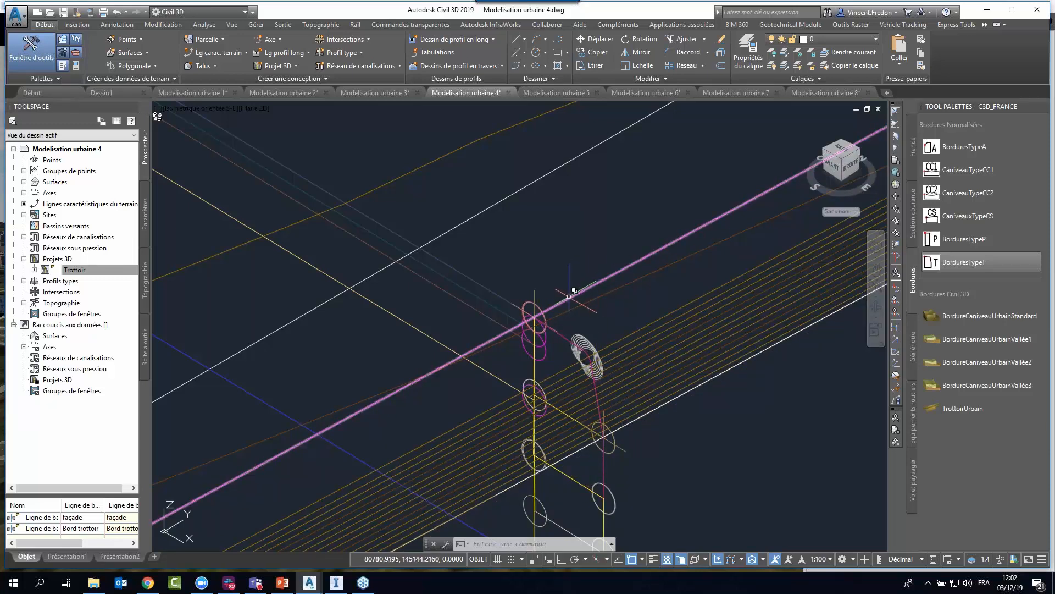
mouse_move(573, 292)
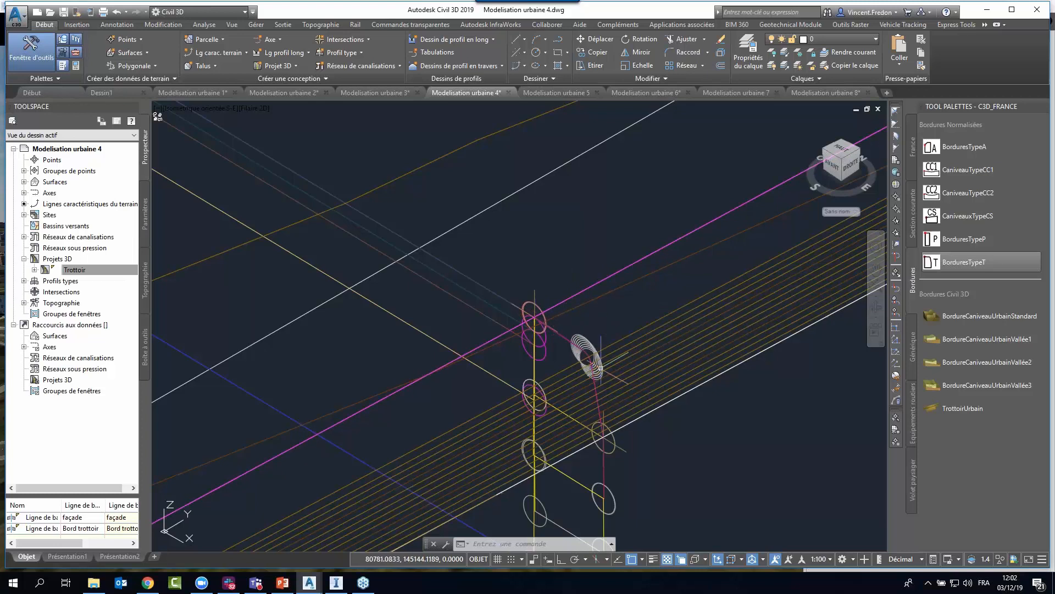
Reopen the Trottoir corridor's properties and highlight the façade and Bord trottoir baselines in turn.
scroll(546, 258, "down", 5)
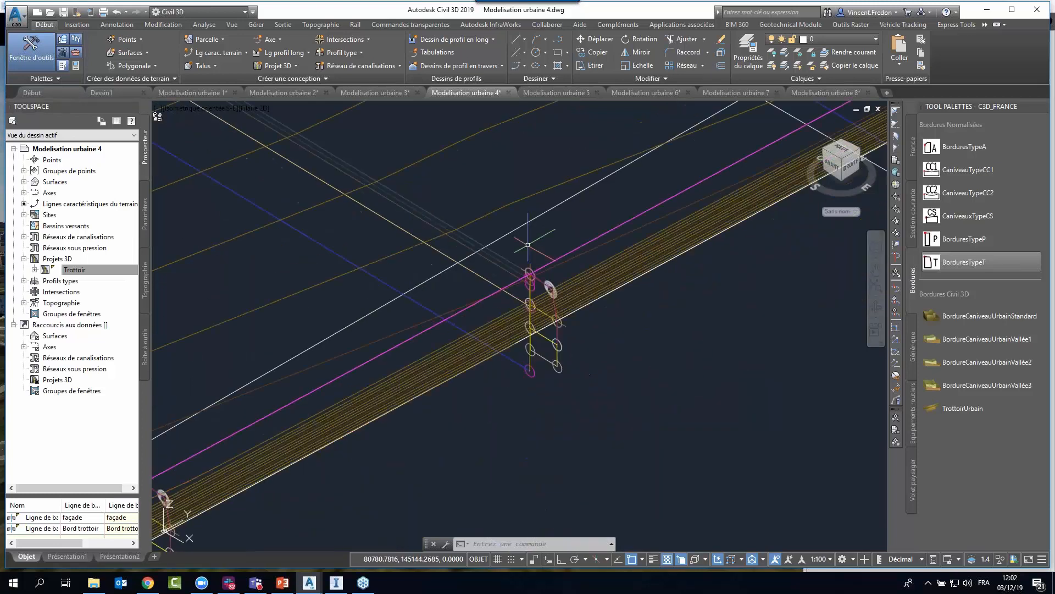
middle_click_drag(557, 270, 541, 303)
right_click(113, 270)
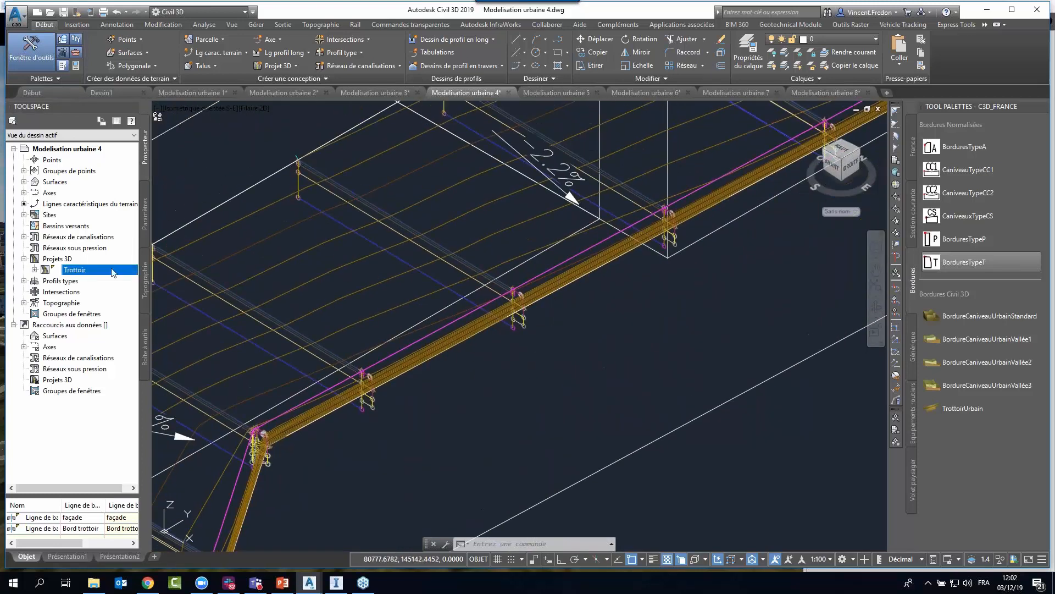
left_click(158, 276)
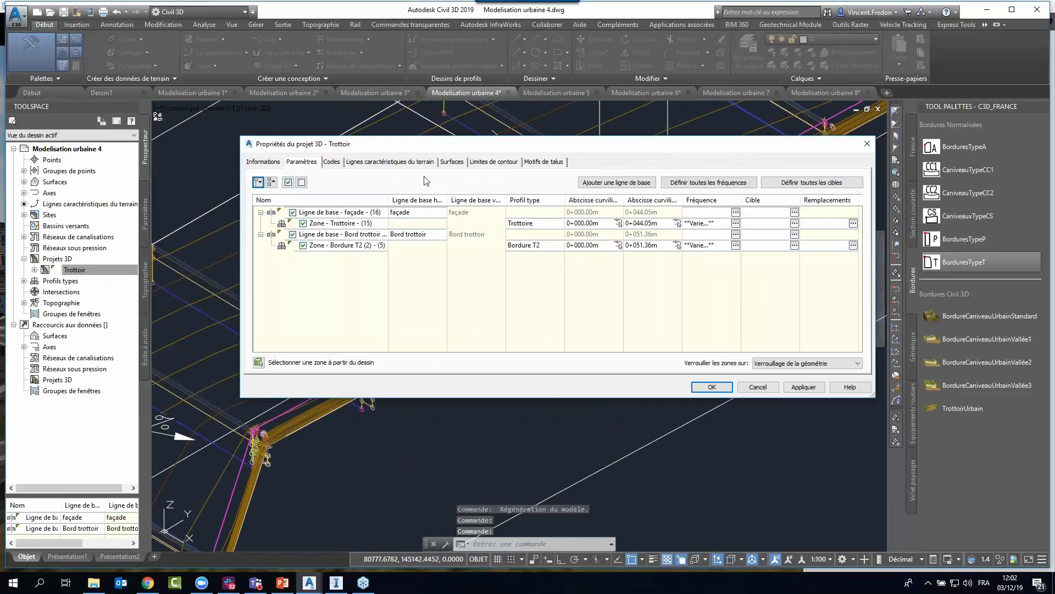
left_click(323, 214)
left_click(318, 235)
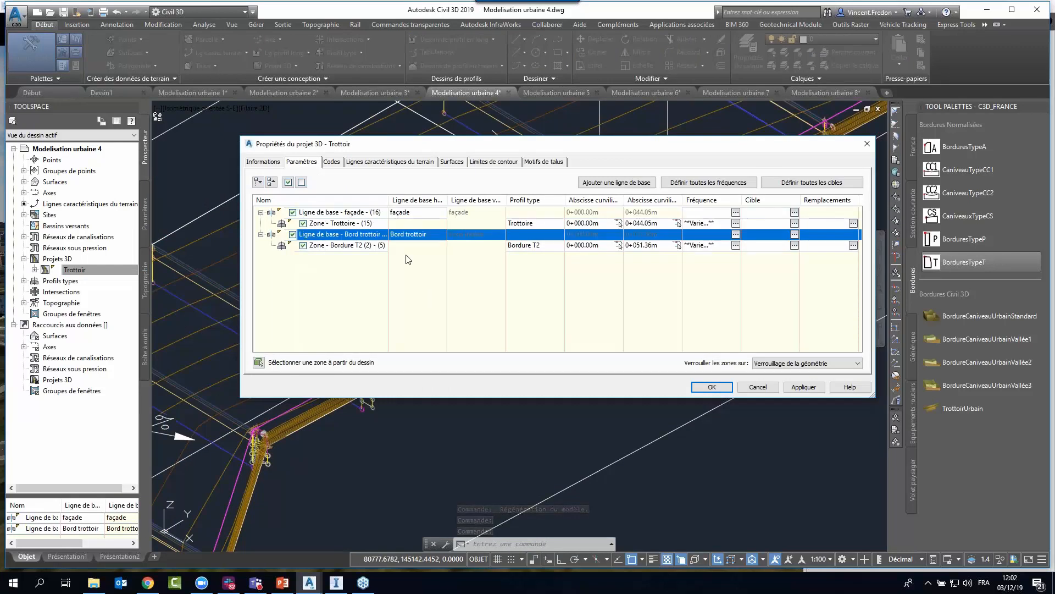
Check which feature line the Bord trottoir baseline uses, then cancel out of the corridor properties.
left_click(403, 213)
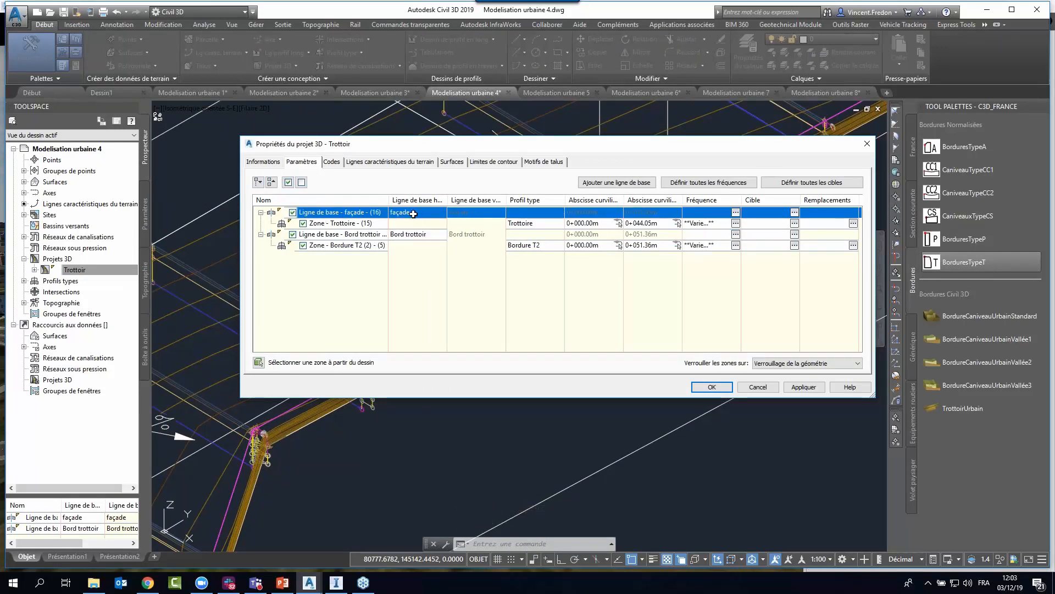
left_click(413, 214)
left_click(413, 214)
left_click(354, 235)
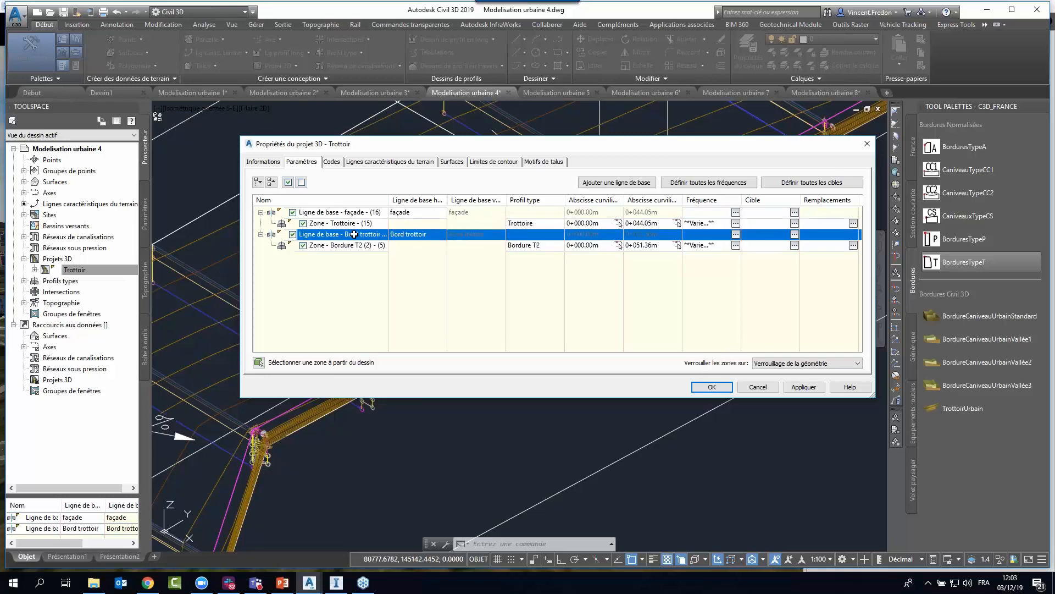
left_click(408, 235)
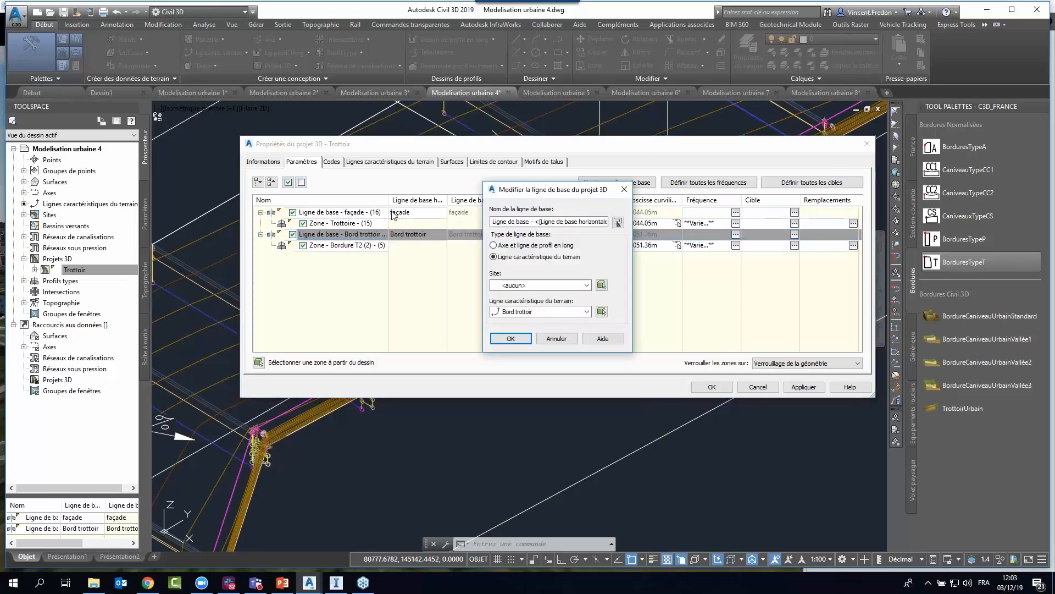
left_click(511, 338)
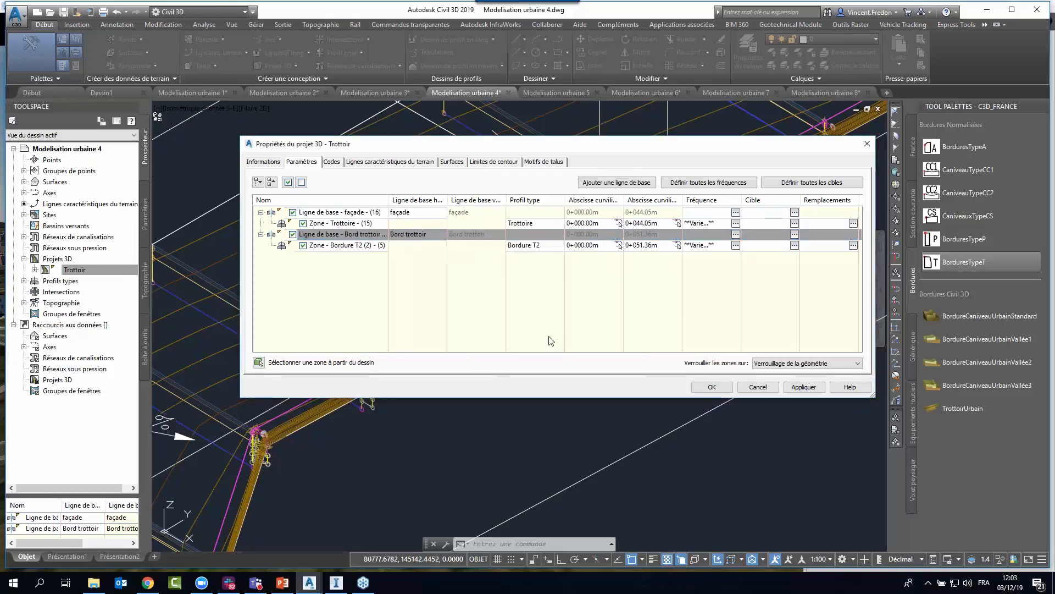
left_click(758, 387)
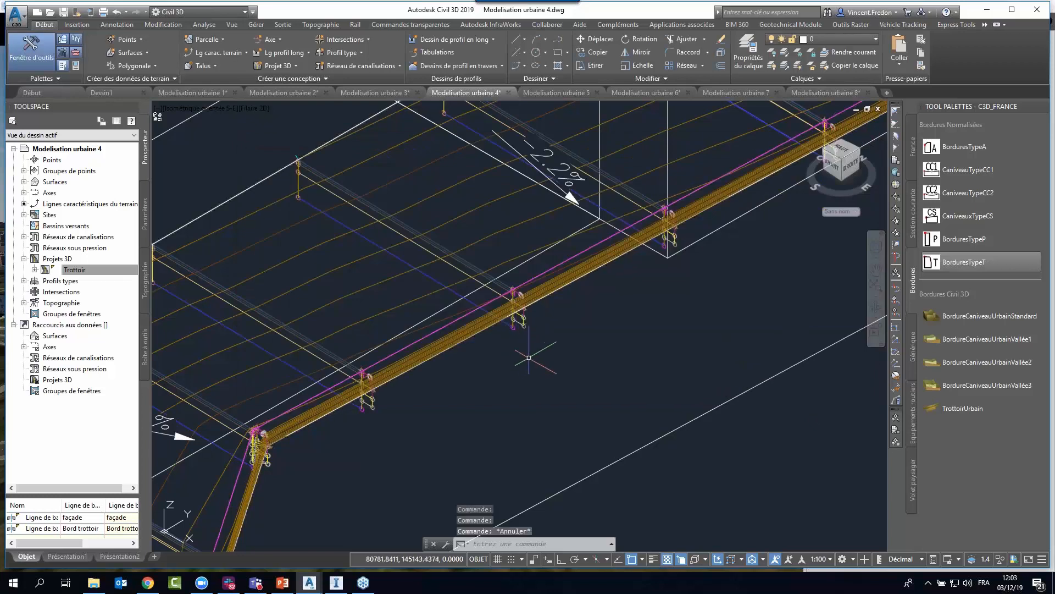
Inspect the overlapping feature lines and corridor along the sidewalk's outer edge, clear the selection and view the whole sidewalk model.
scroll(525, 355, "down", 4)
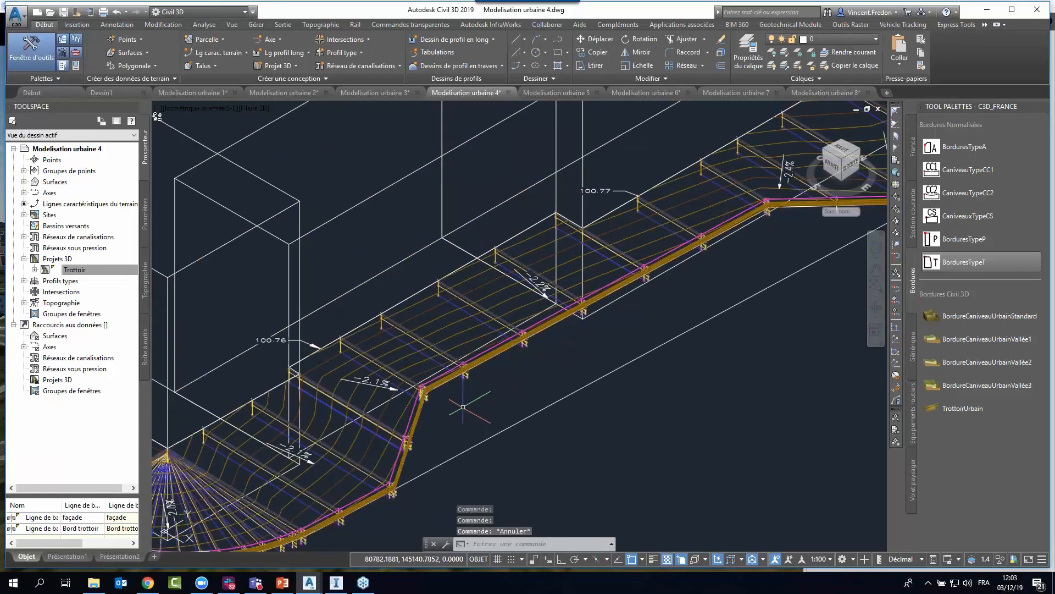
scroll(460, 391, "up", 3)
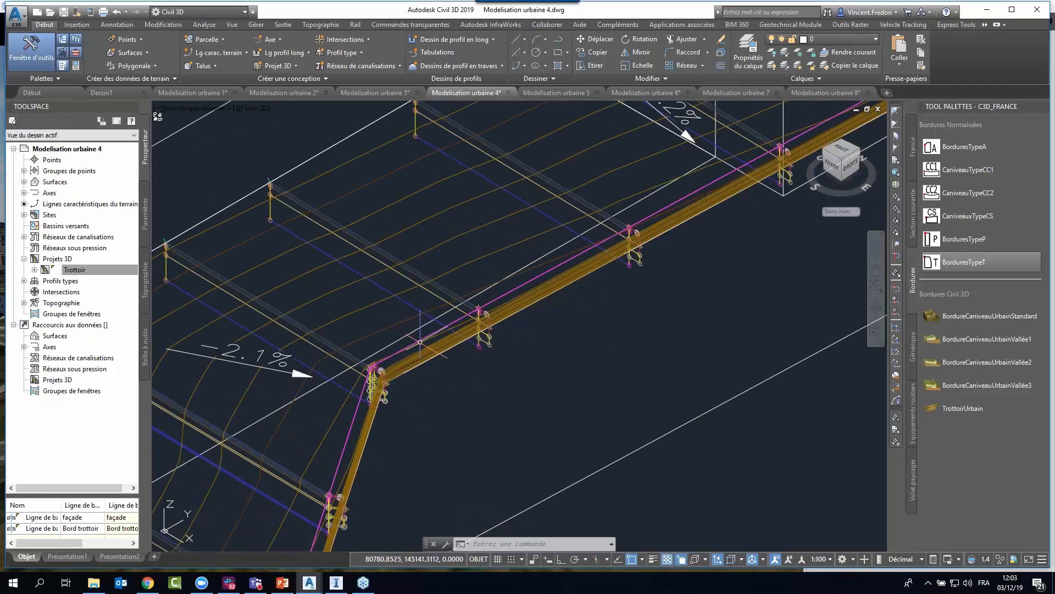
scroll(426, 281, "up", 2)
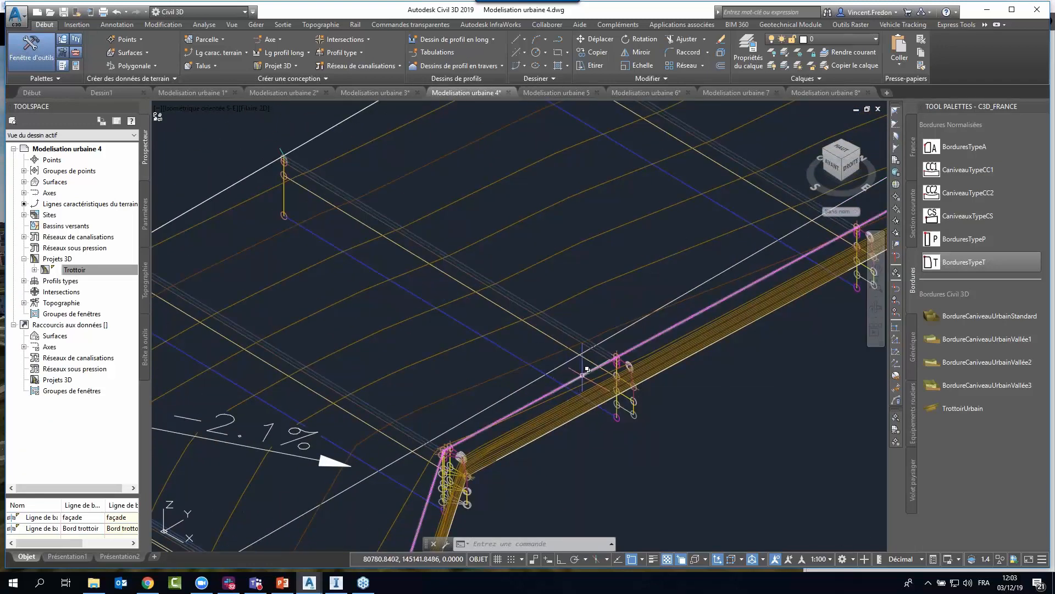
left_click(584, 374)
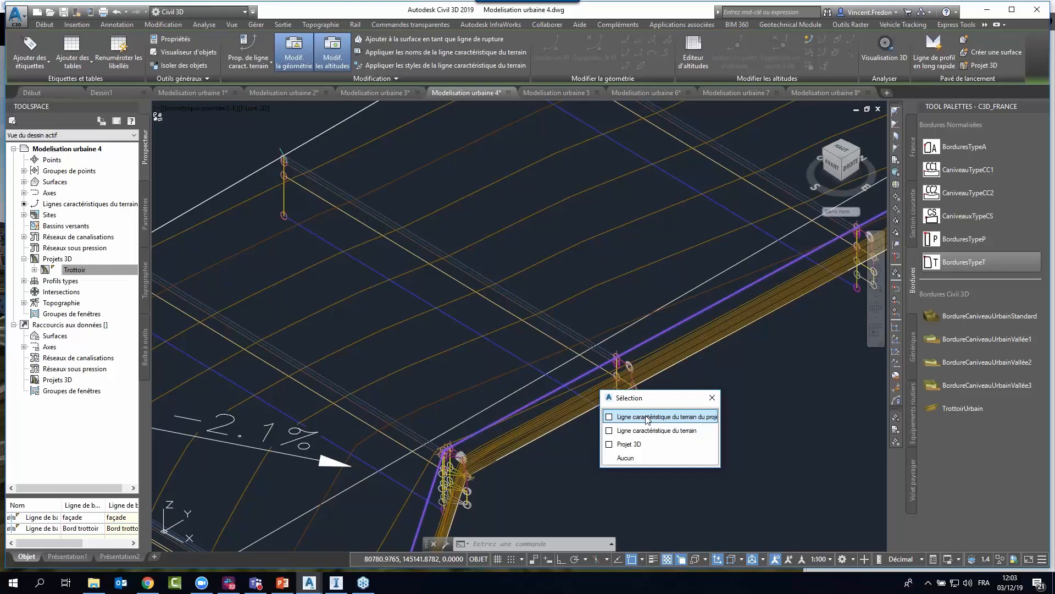
left_click(712, 400)
key("Escape")
key("Escape")
scroll(541, 349, "down", 10)
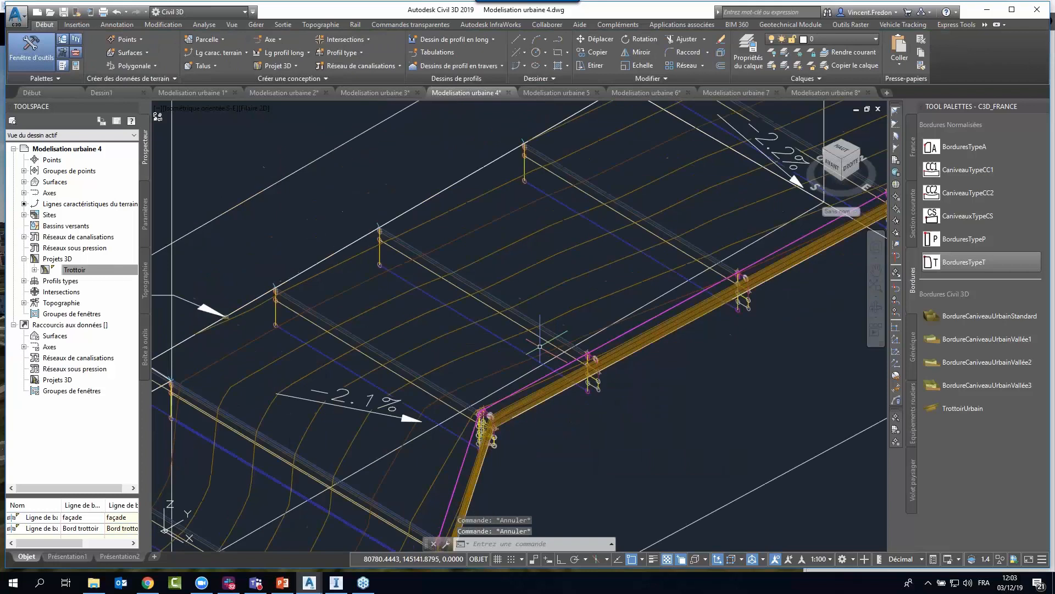
middle_click_drag(642, 356, 574, 391)
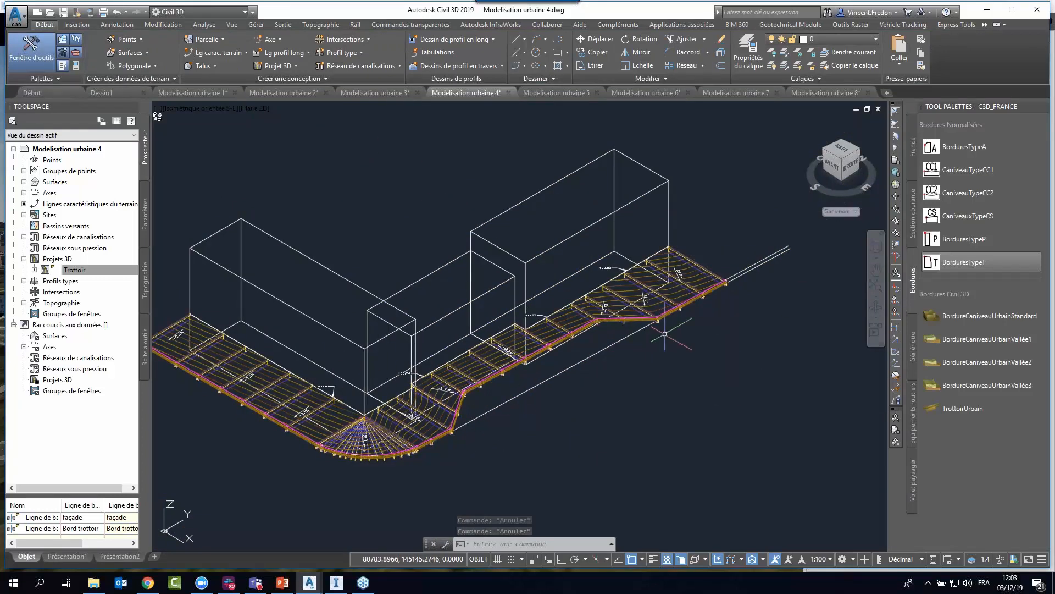
Switch to the Modelisation urbaine 5 drawing and examine the strip between the sidewalk curb and the outer magenta line.
left_click(547, 94)
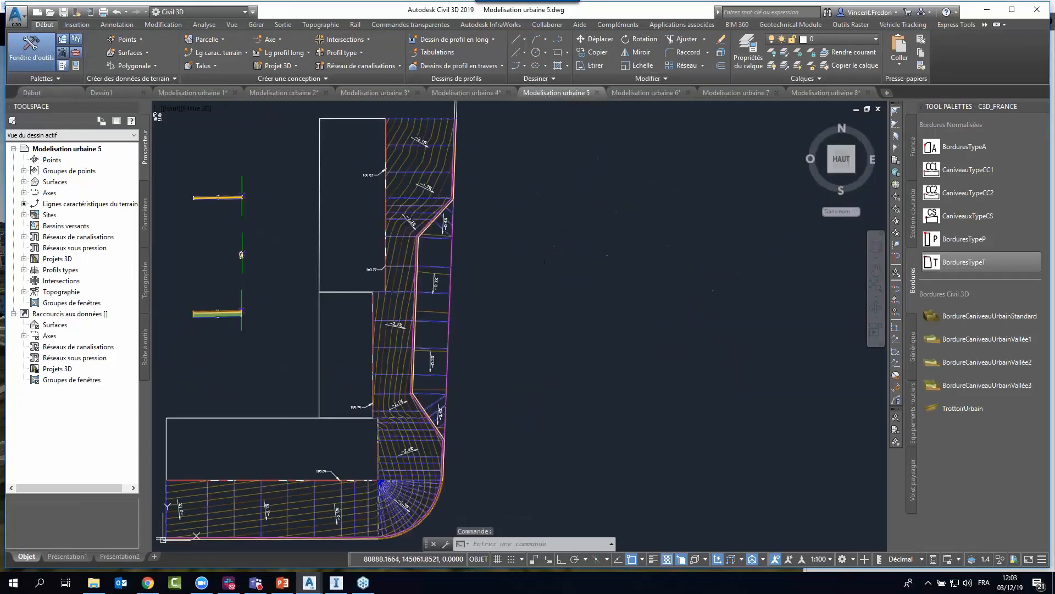
scroll(463, 353, "up", 4)
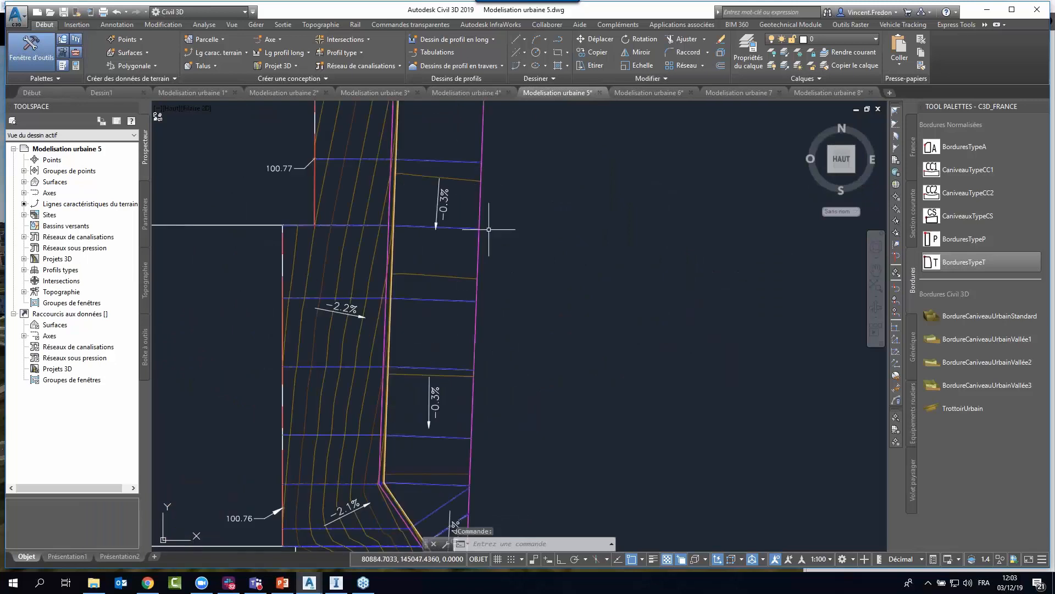
scroll(520, 249, "down", 5)
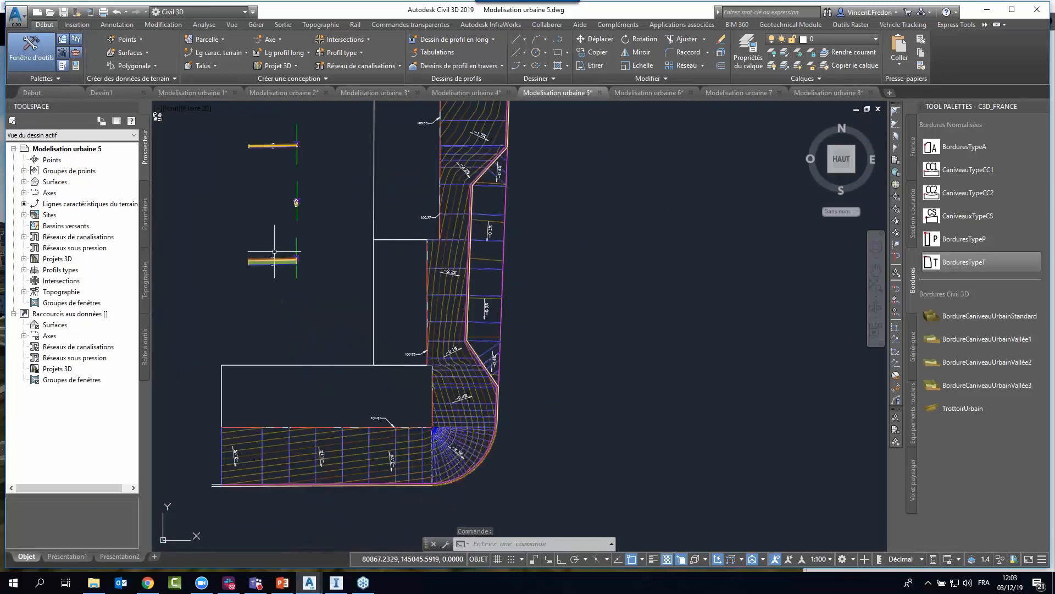
Select the lowest assembly beside the buildings to check its name, then clear the selection.
scroll(272, 239, "up", 5)
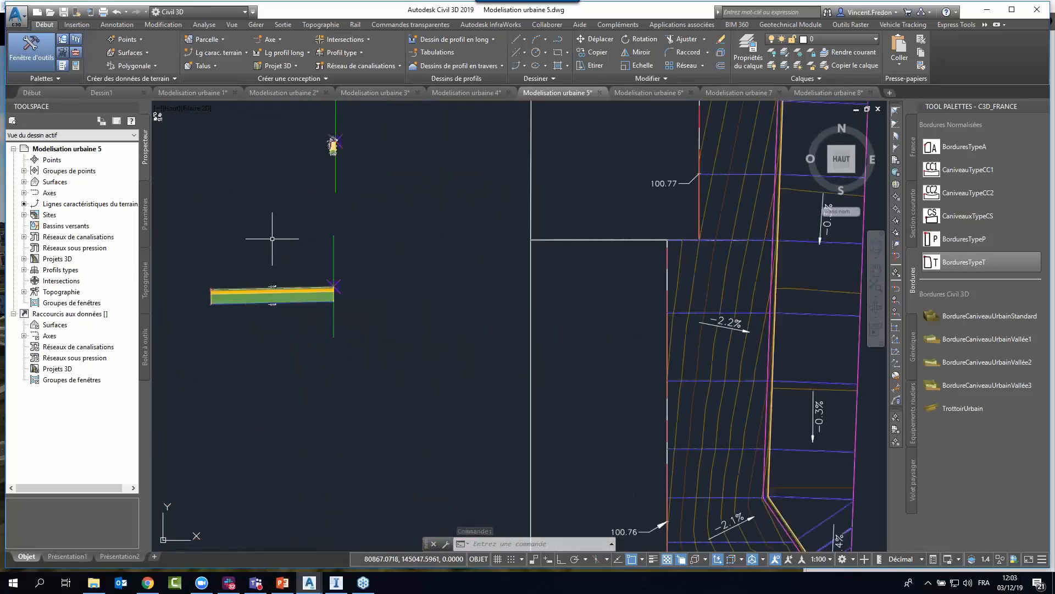
left_click(333, 240)
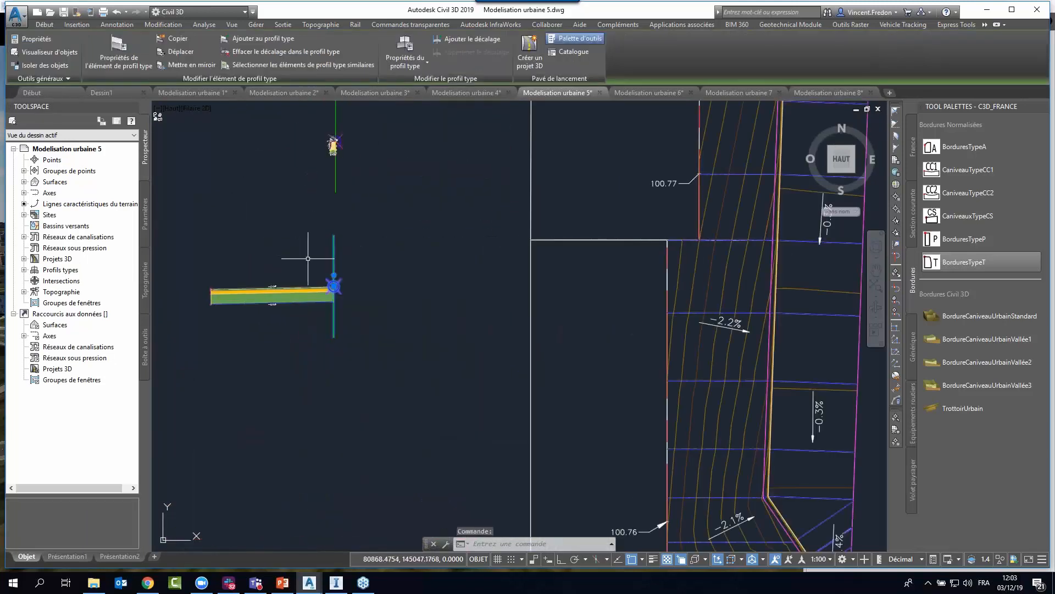
left_click(985, 26)
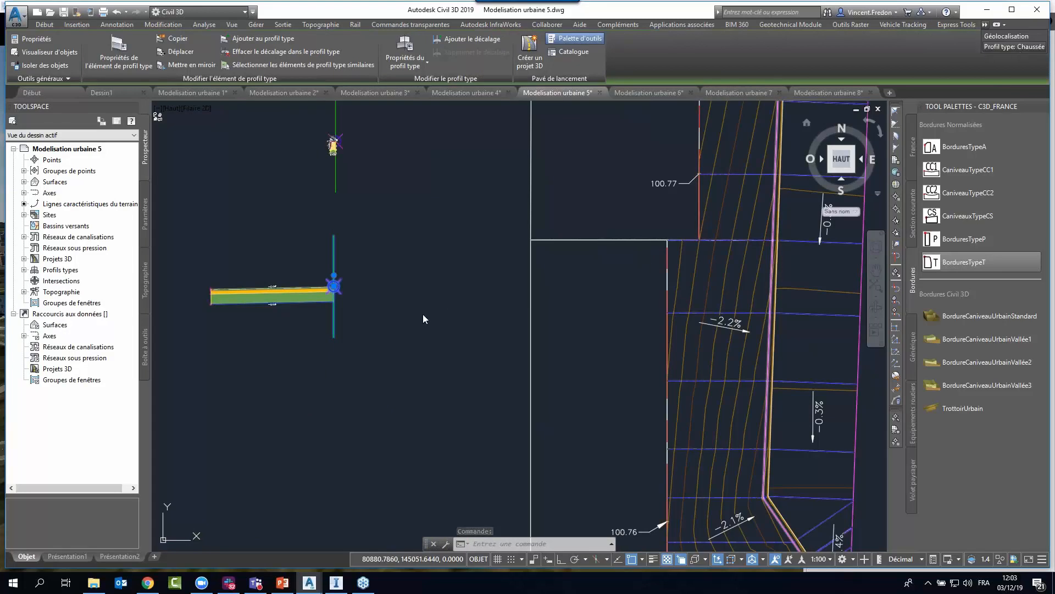
key("Escape")
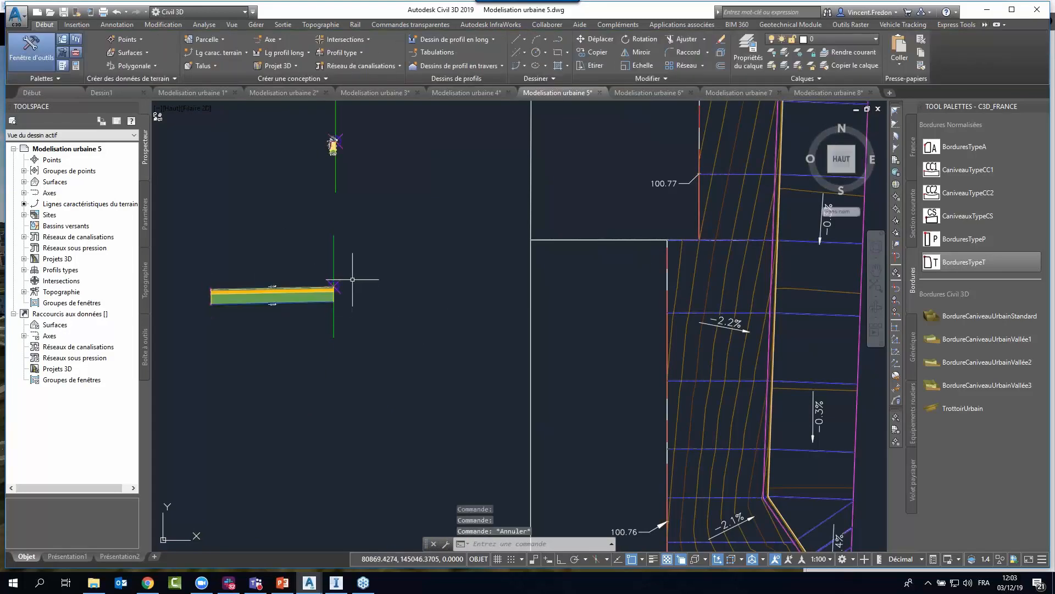
Compare the uppermost assembly with the lowest one, looking closely at their layers and slopes.
scroll(424, 282, "down", 3)
middle_click_drag(317, 204, 317, 229)
scroll(314, 170, "up", 4)
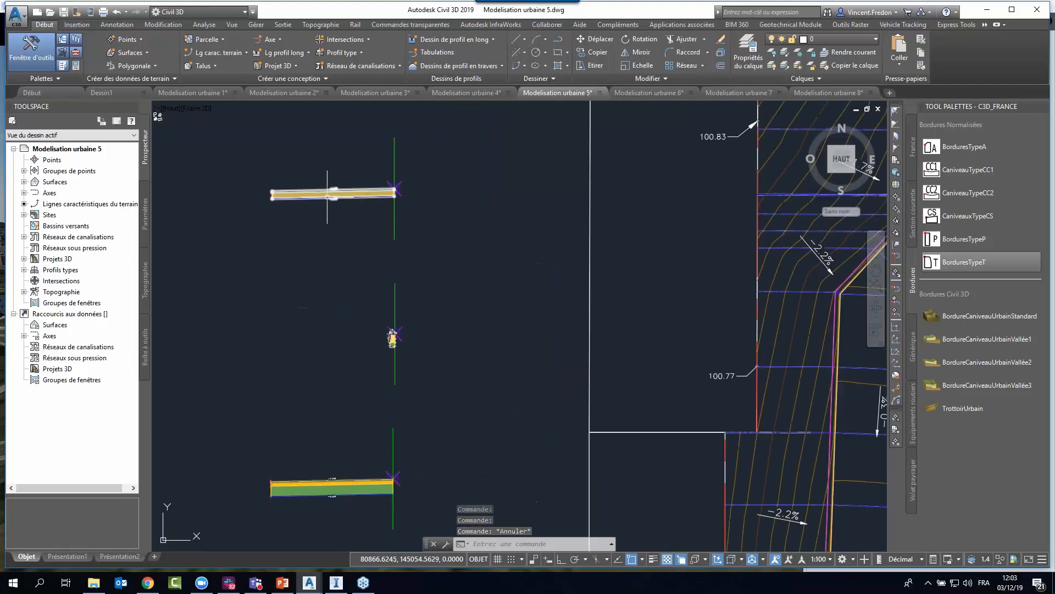
scroll(345, 514, "up", 2)
middle_click_drag(350, 506, 297, 347)
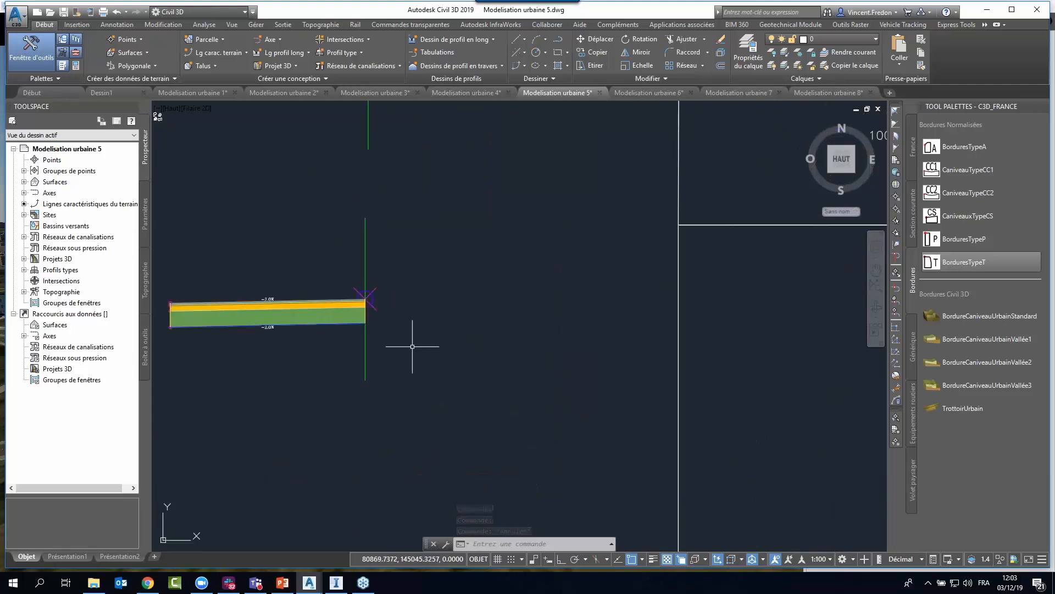
Examine in plan the slope arrows and section lines of the strip between the recessed sidewalk curb and the outer magenta line.
scroll(413, 347, "down", 4)
middle_click_drag(605, 360, 453, 358)
middle_click_drag(664, 439, 601, 371)
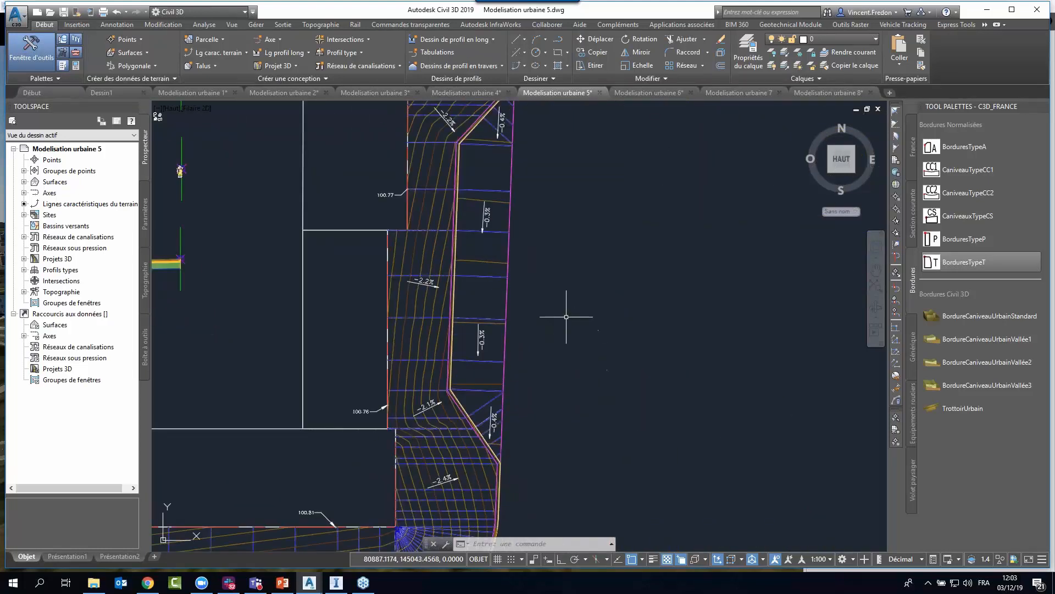
middle_click_drag(557, 220, 545, 269)
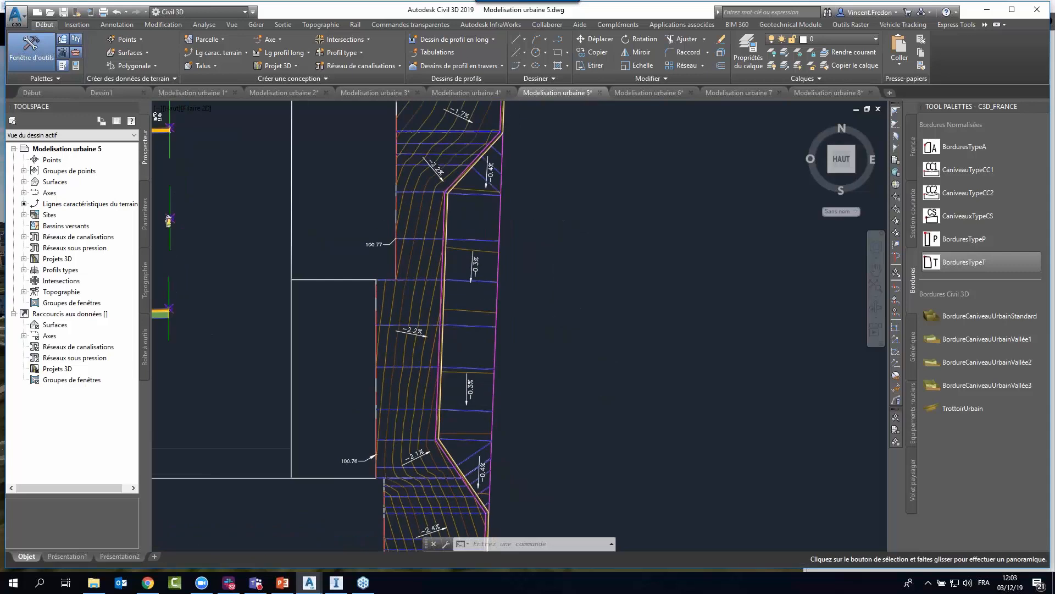
scroll(488, 214, "up", 2)
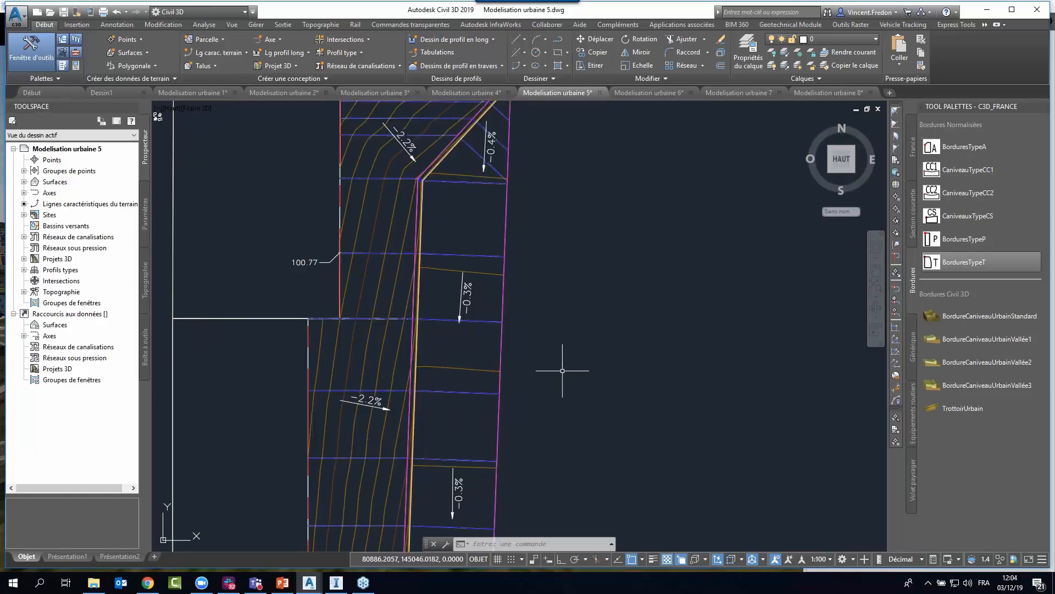
middle_click_drag(578, 383, 568, 349)
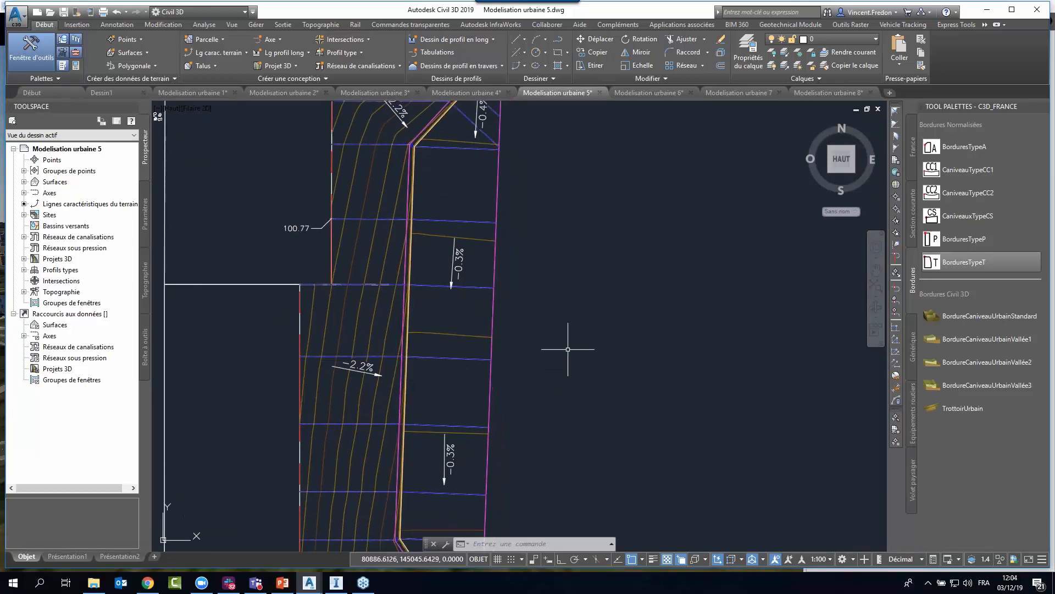
middle_click_drag(568, 420, 523, 340)
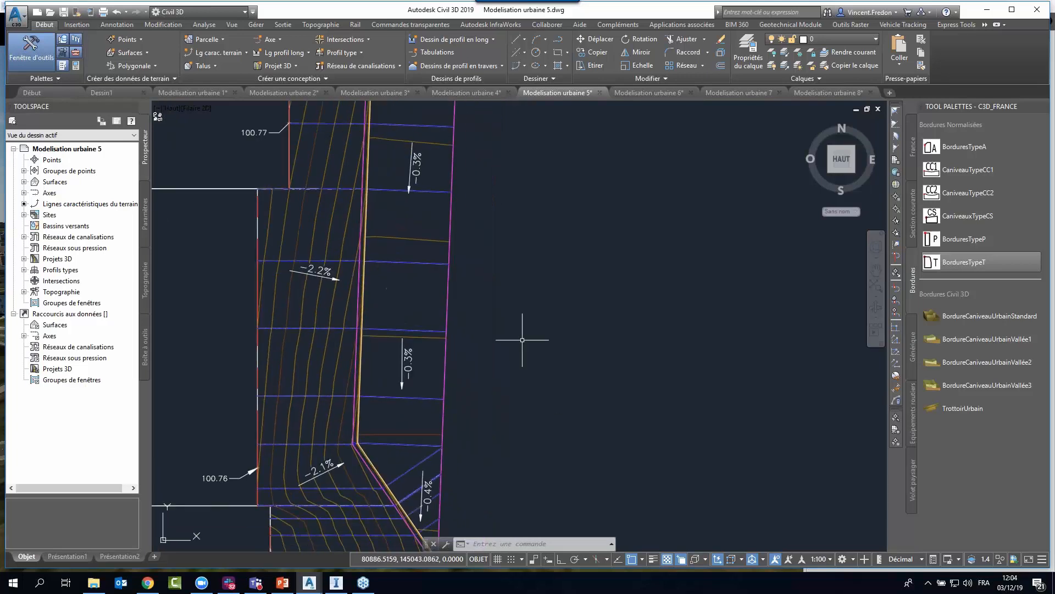
scroll(521, 348, "down", 2)
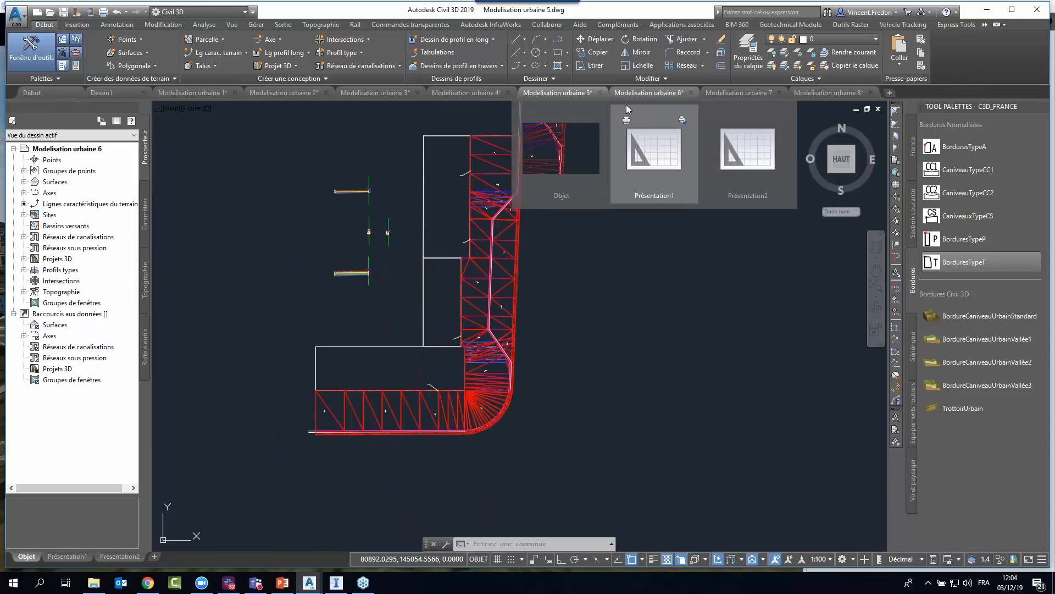
Switch to the Modelisation urbaine 6 drawing and inspect the triangulation where the recessed curb rejoins the outer edge.
left_click(642, 94)
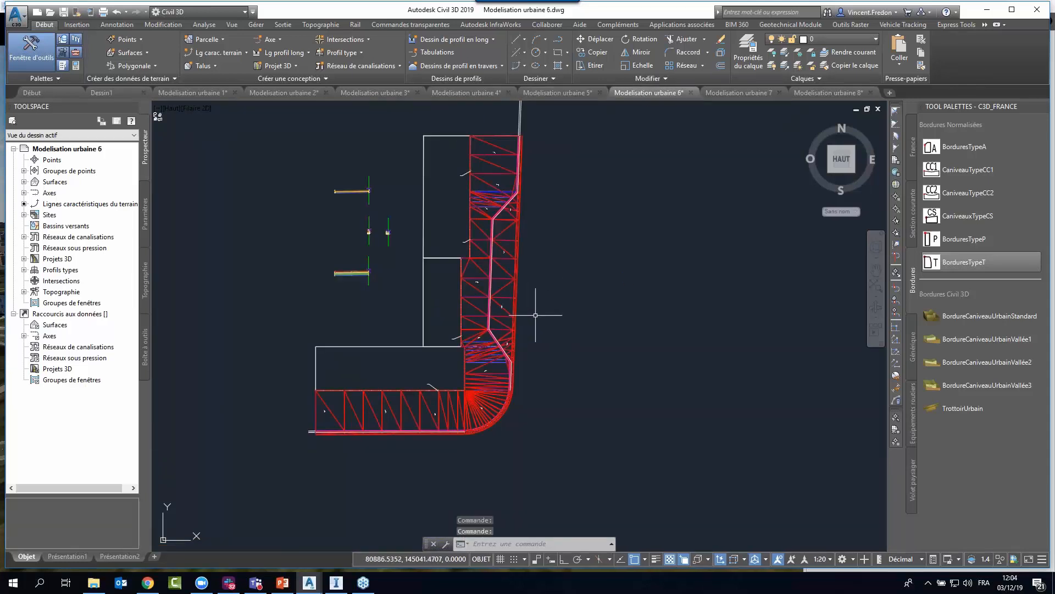
scroll(542, 319, "up", 4)
scroll(517, 412, "up", 2)
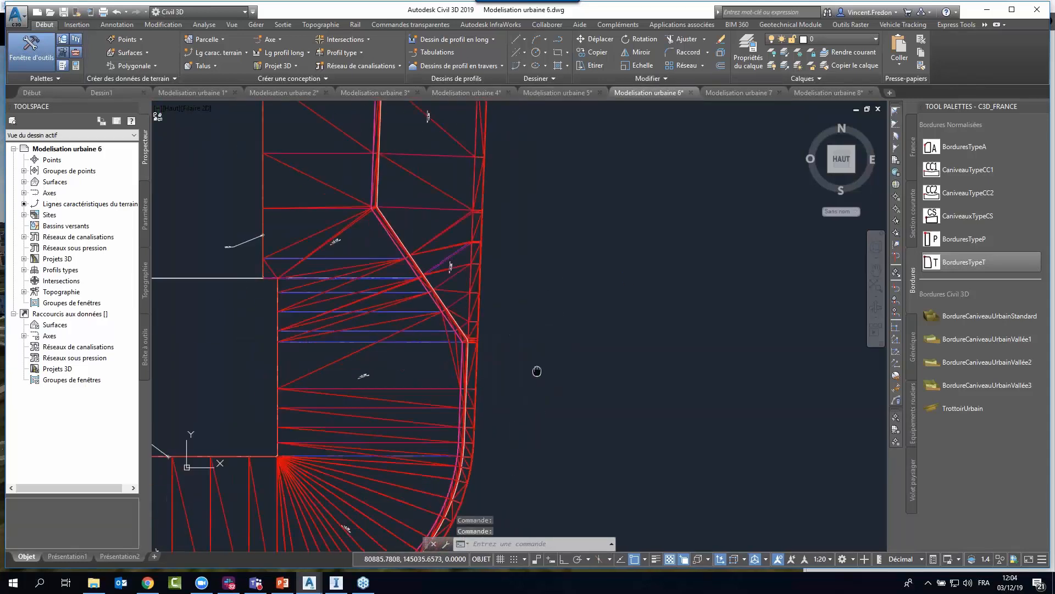
scroll(482, 337, "up", 1)
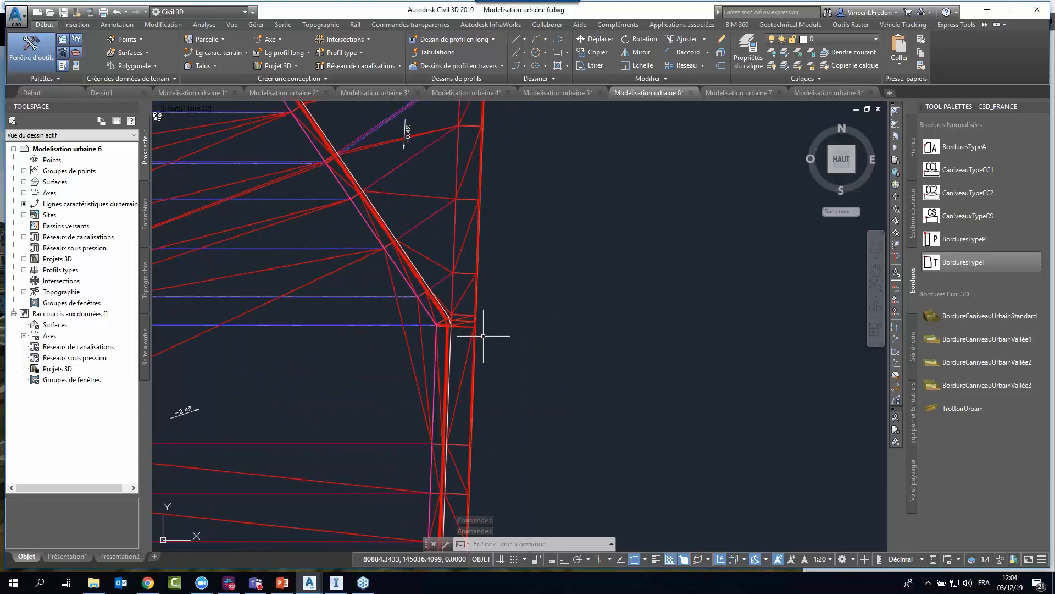
scroll(489, 329, "down", 2)
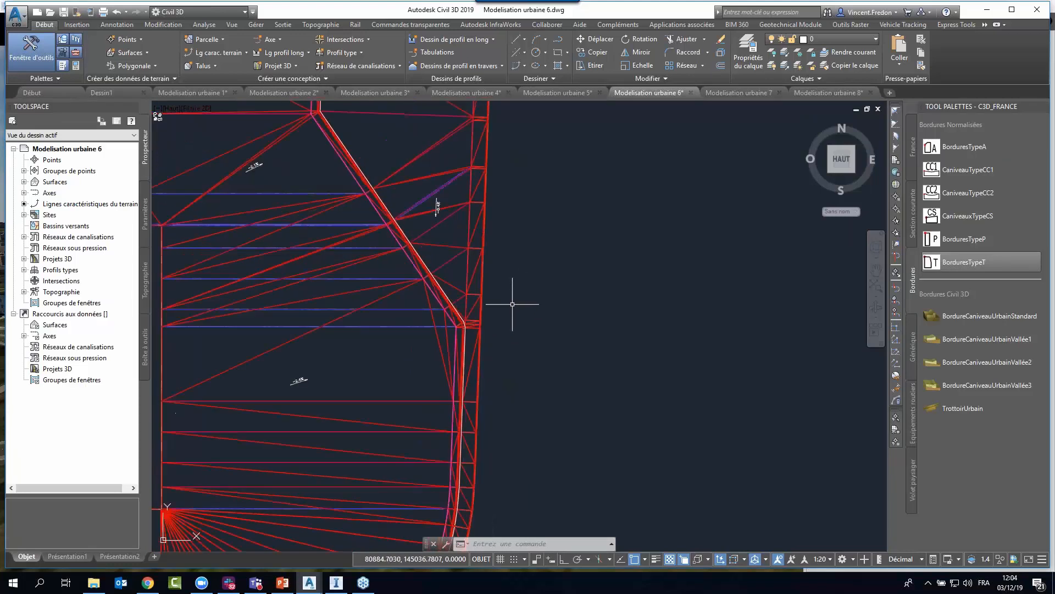
scroll(538, 215, "down", 2)
mouse_move(539, 205)
middle_mouse_down()
mouse_move(546, 192)
mouse_move(509, 276)
mouse_move(538, 351)
middle_mouse_up()
scroll(509, 273, "down", 2)
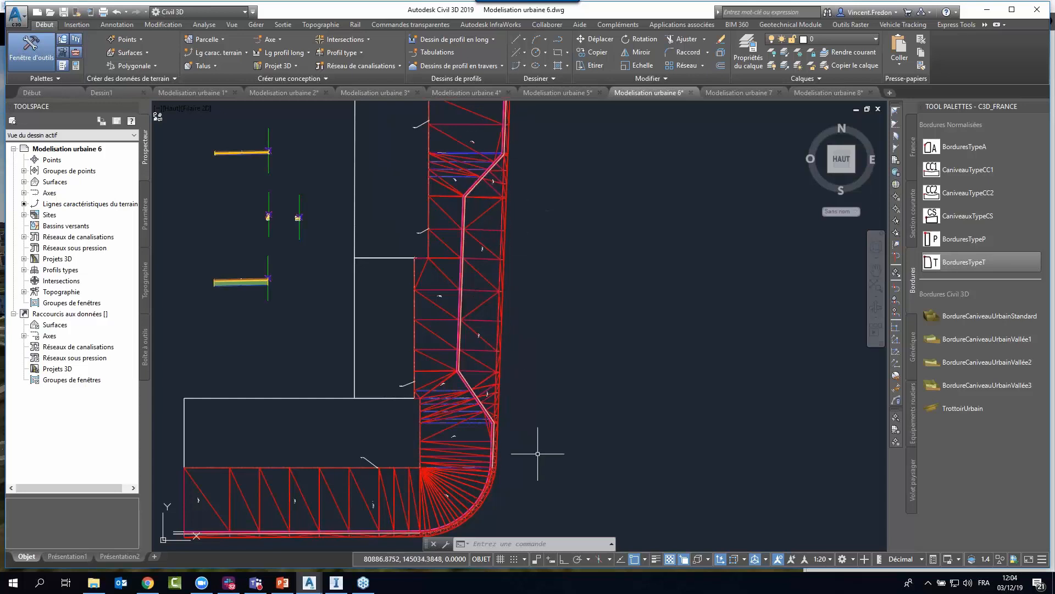
Switch to the Modelisation urbaine 7 drawing and examine the sidewalk, curb and parked car in the upper 3D view.
left_click(736, 93)
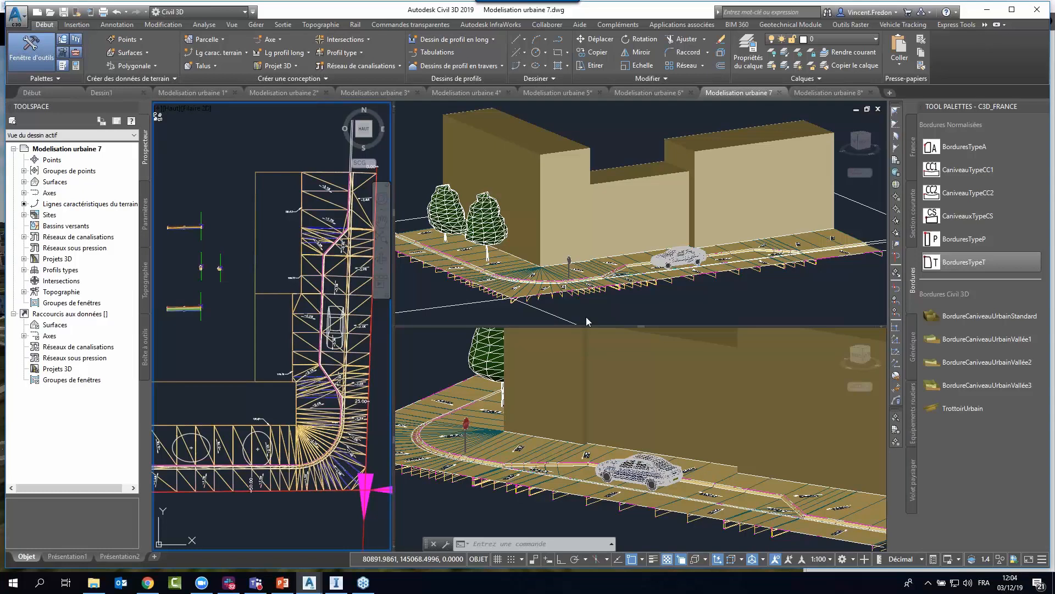
left_click(649, 295)
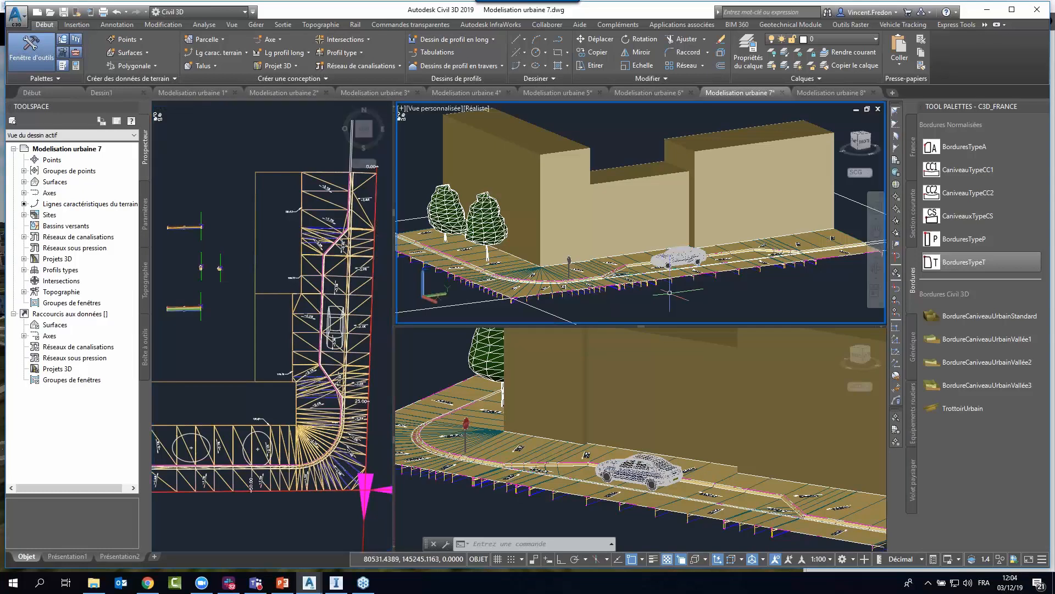
scroll(644, 254, "up", 6)
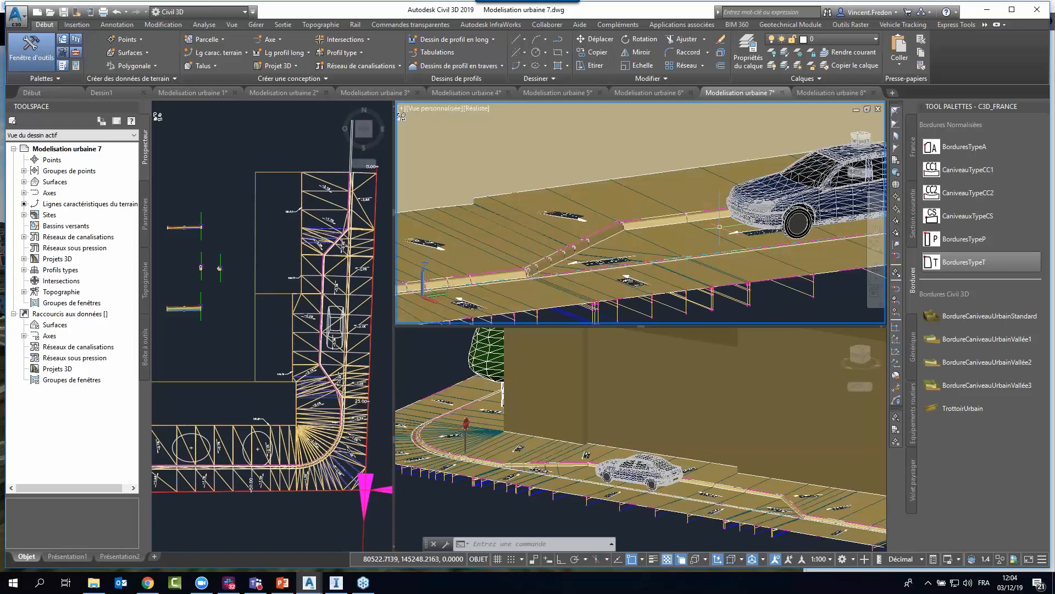
scroll(723, 221, "down", 5)
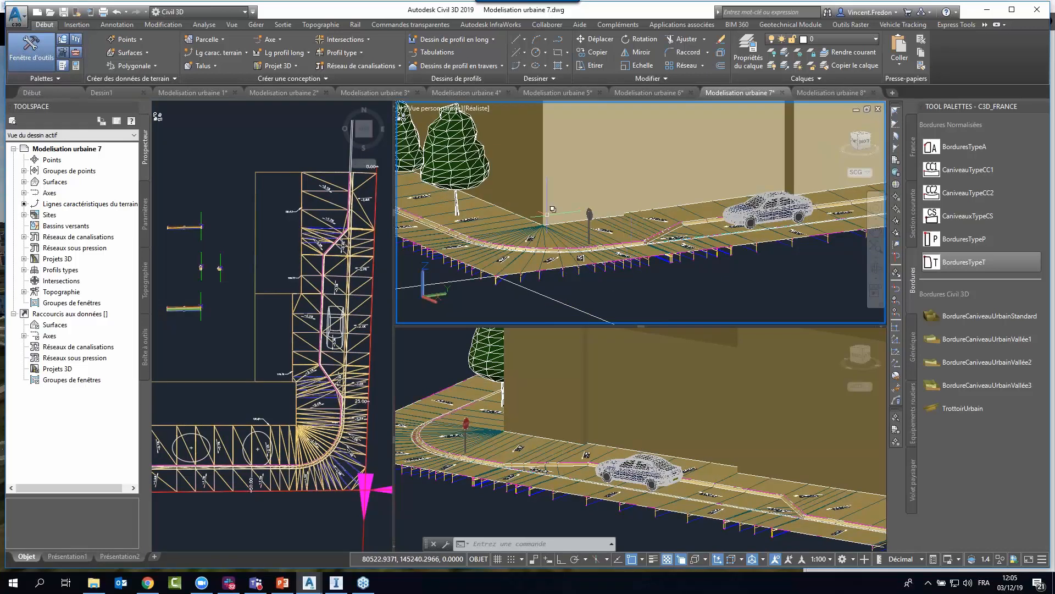
scroll(641, 247, "down", 3)
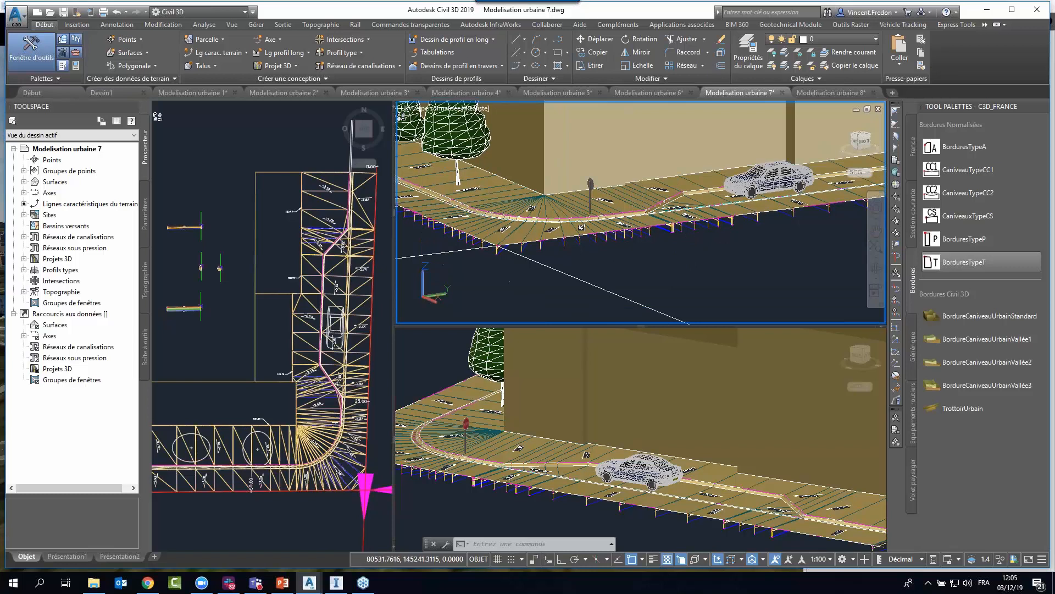
middle_click_drag(691, 252, 646, 276)
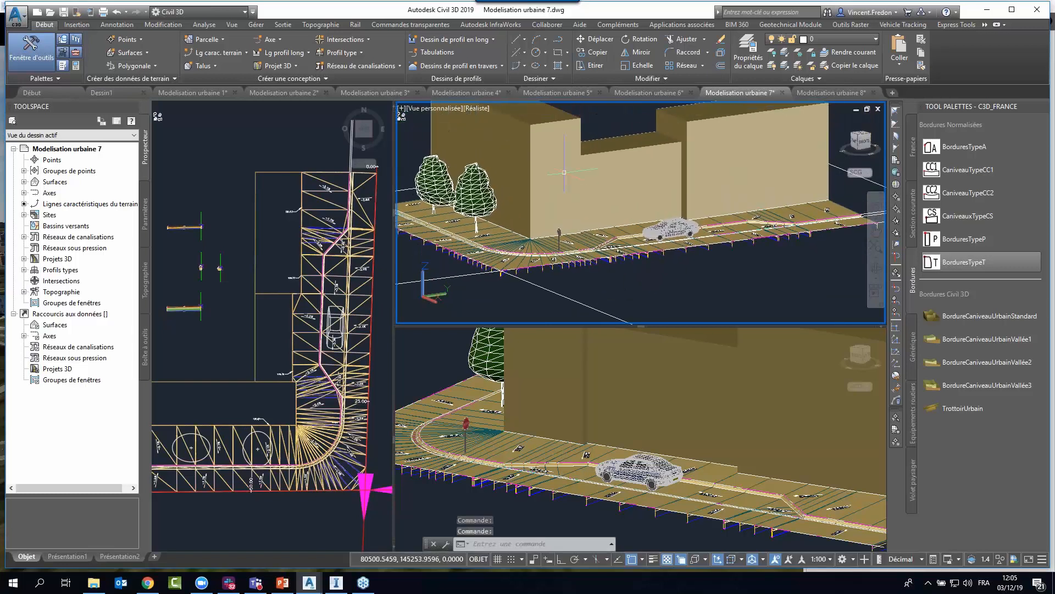
Select the corner building in the upper 3D view to check its object type, then clear the selection.
left_click(558, 154)
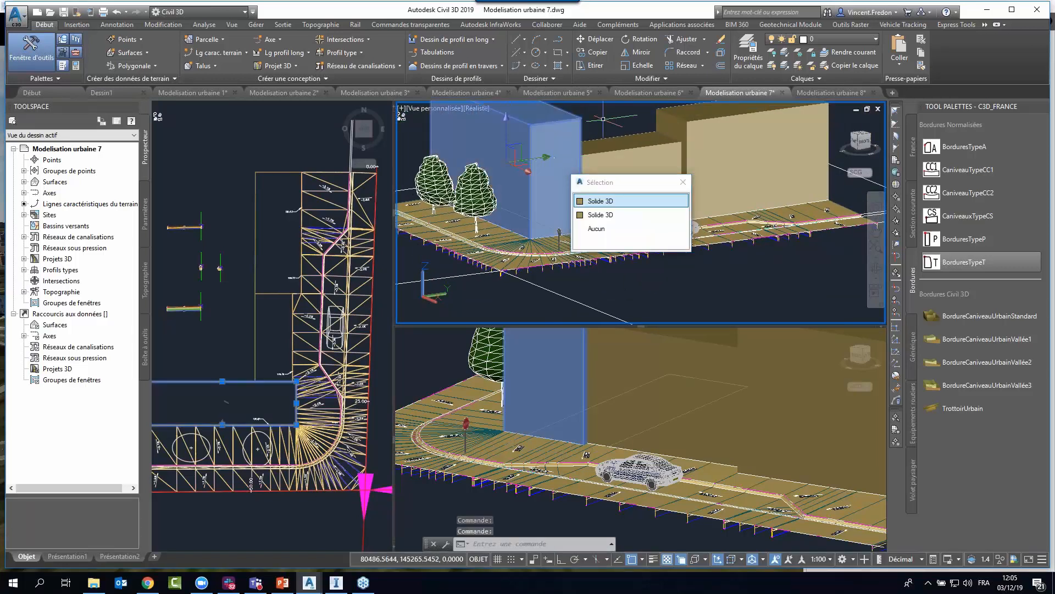
key("Escape")
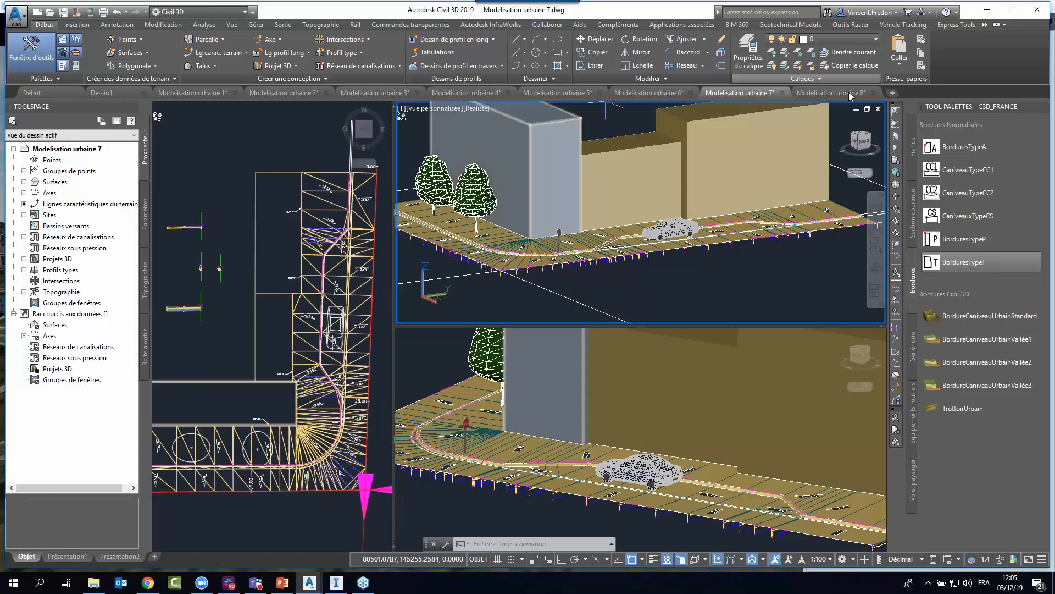
left_click(830, 93)
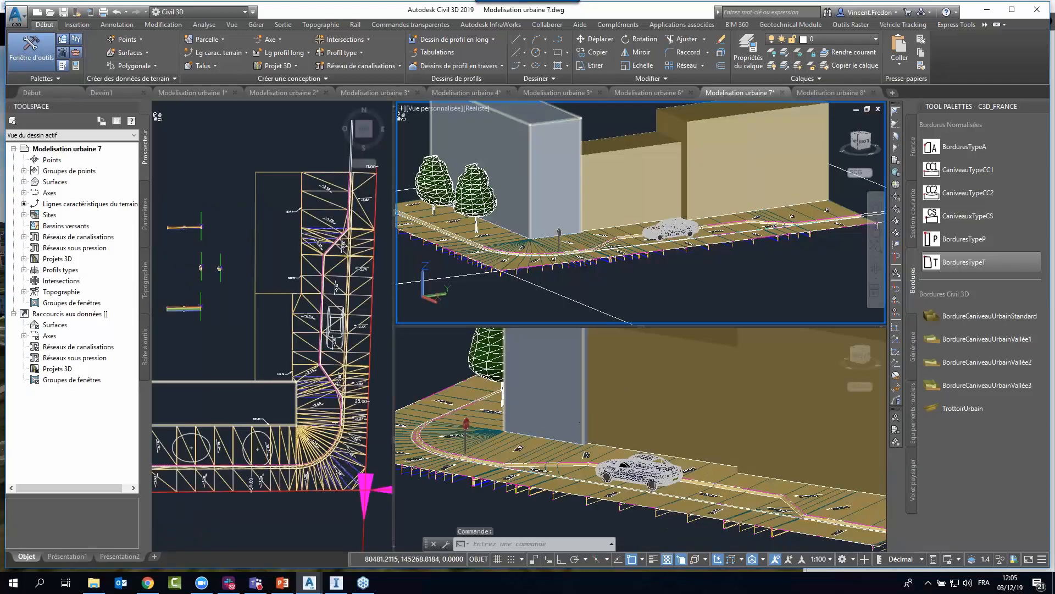
Open the corridor solid extraction settings for all regions of the Trottoir corridor, review the shape codes and layers, and cancel.
left_click(358, 283)
left_click(358, 283)
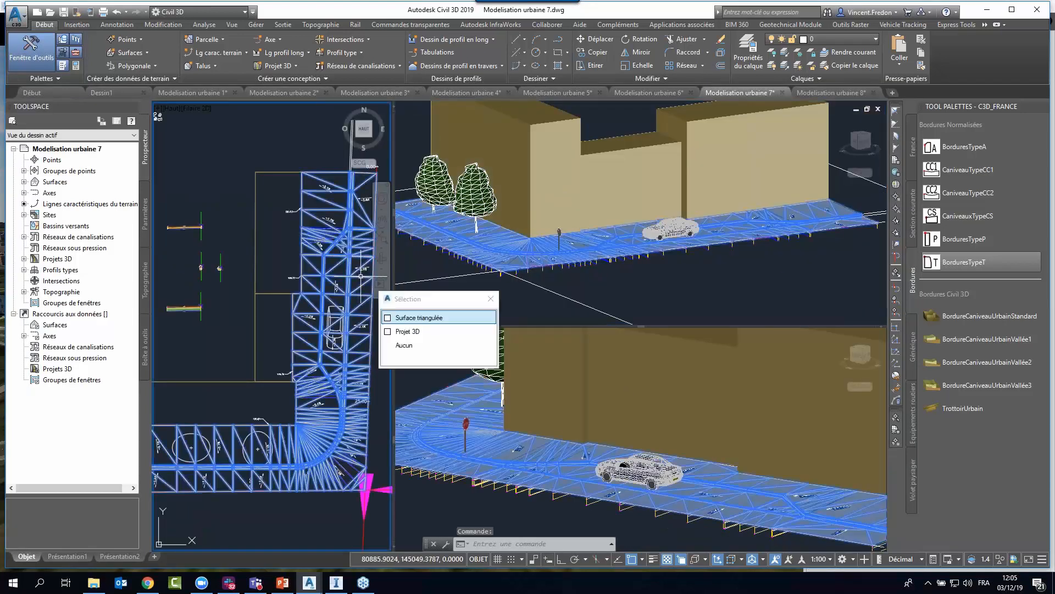
left_click(410, 332)
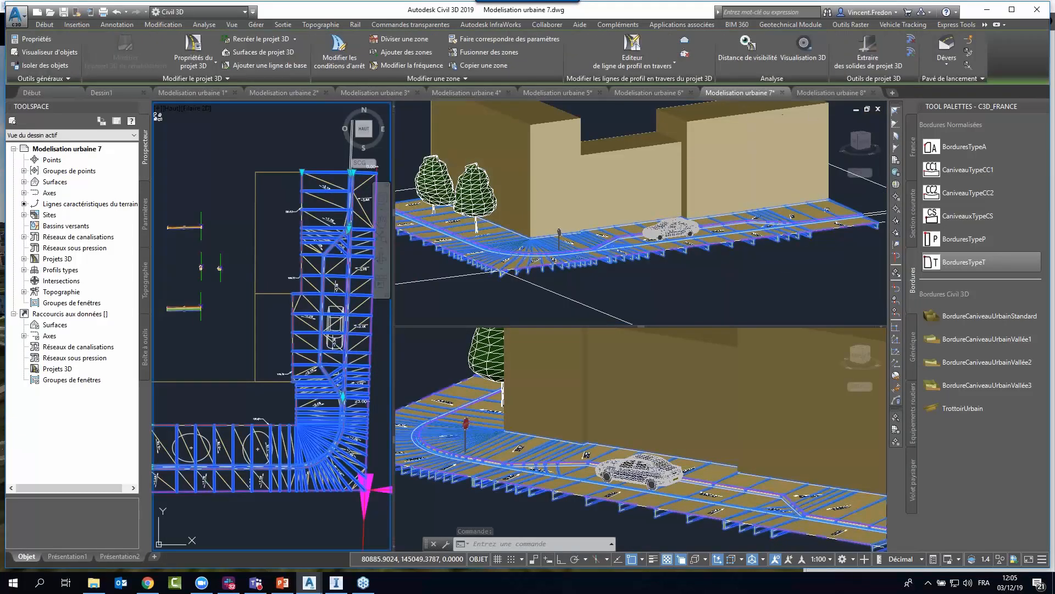
left_click(855, 61)
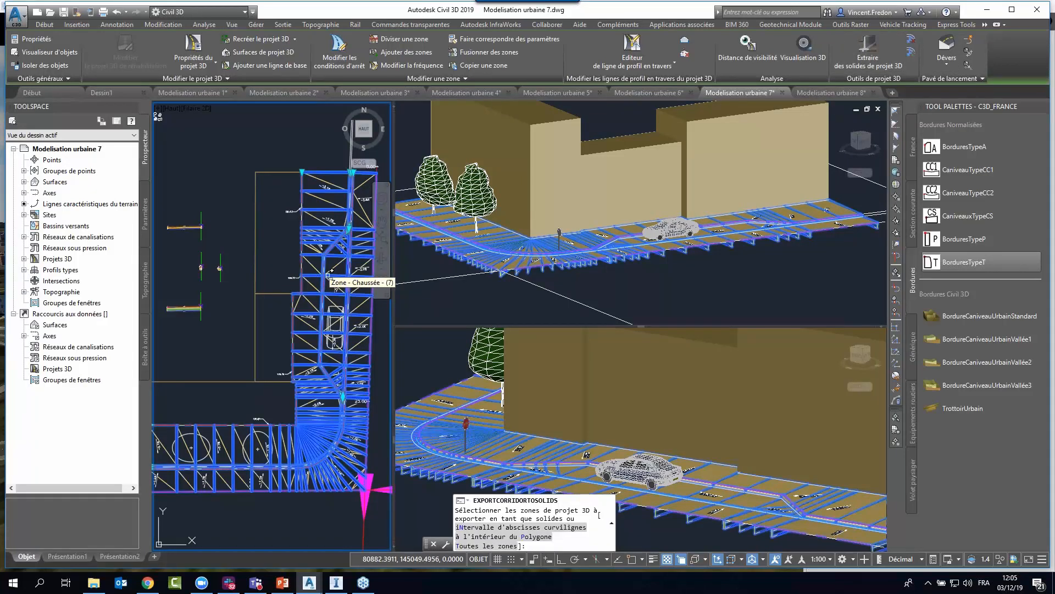
type("y")
key("BackSpace")
key("Return")
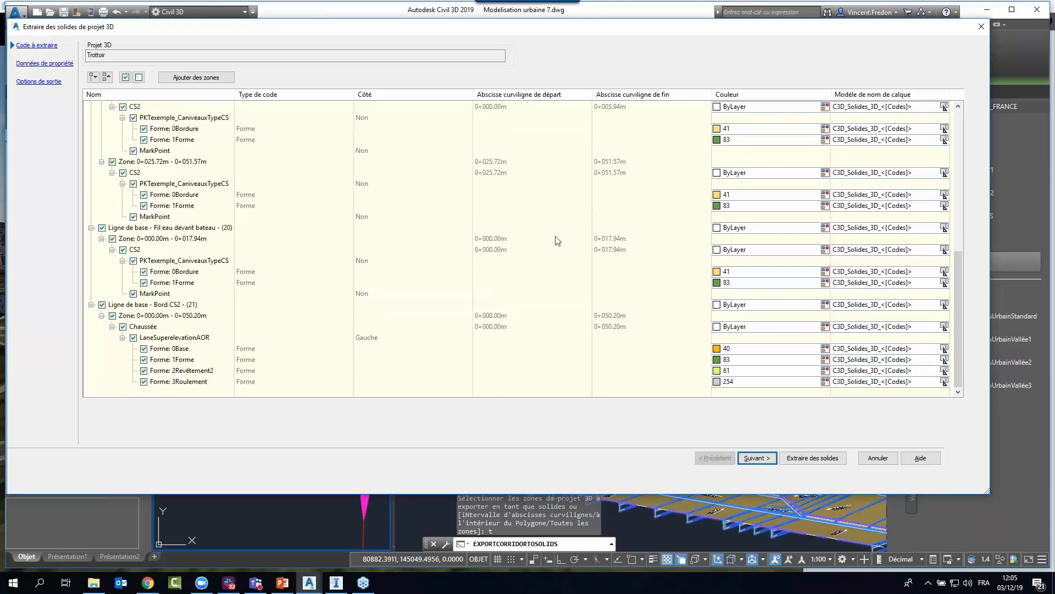
left_click(981, 26)
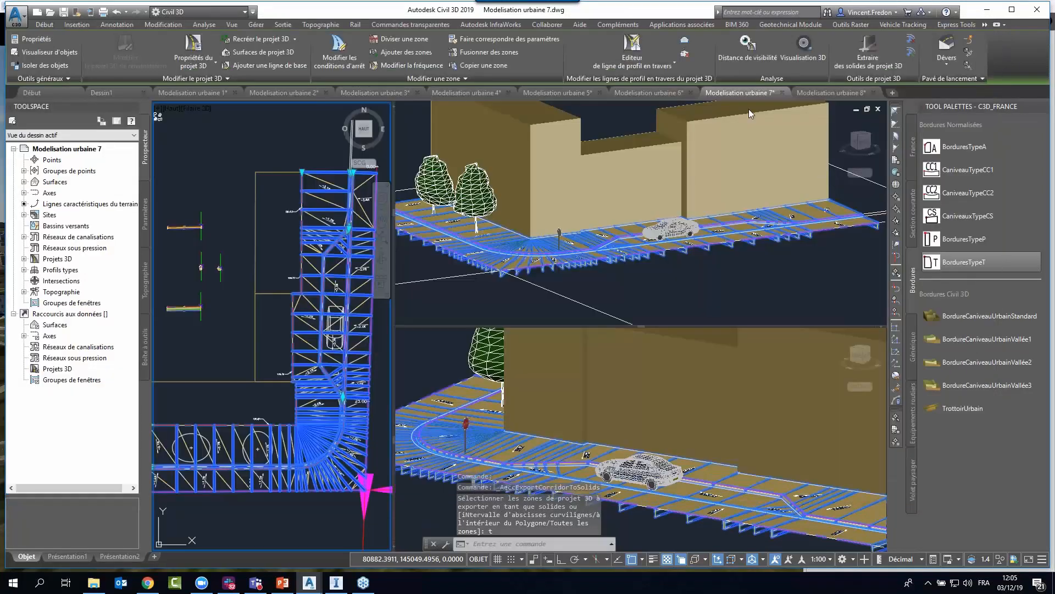
Switch to the Modelisation urbaine 8 drawing and review the extended data of the carriageway's lower layer solids, then clear the selection.
left_click(819, 93)
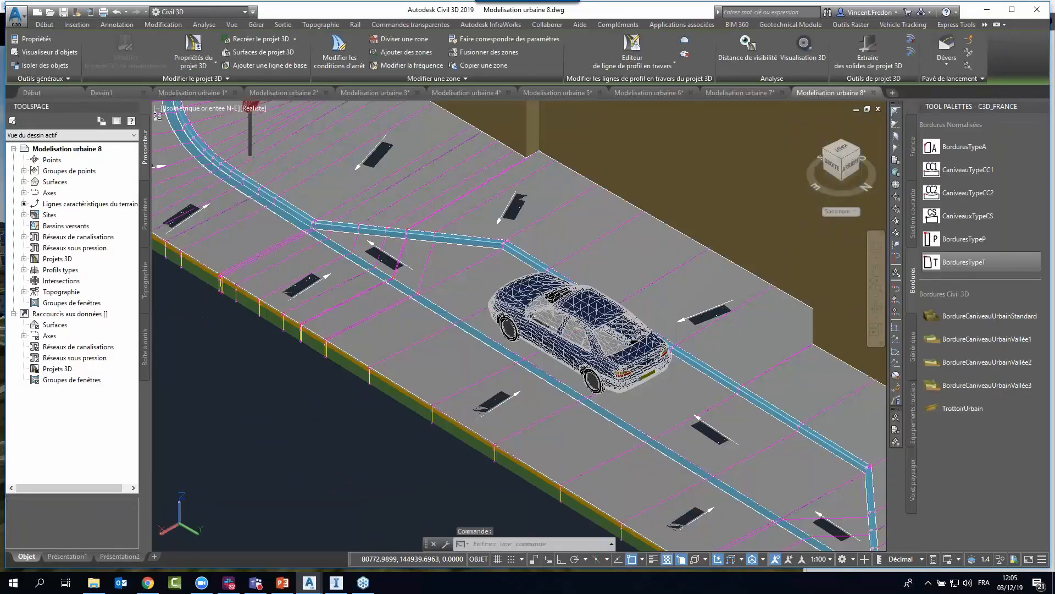
left_click(357, 438)
key("Escape")
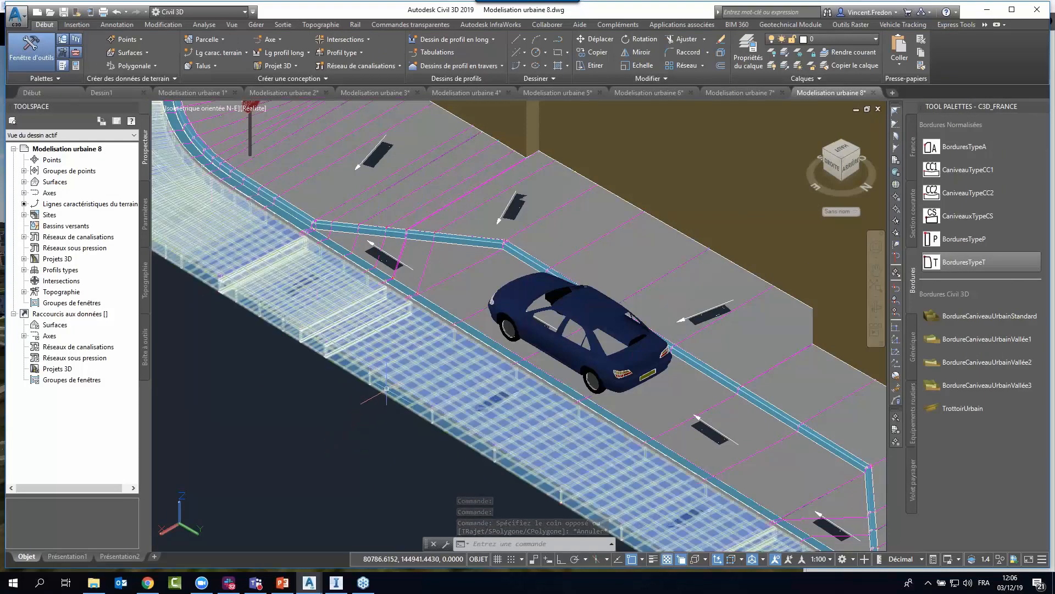
left_click(369, 408)
right_click(367, 259)
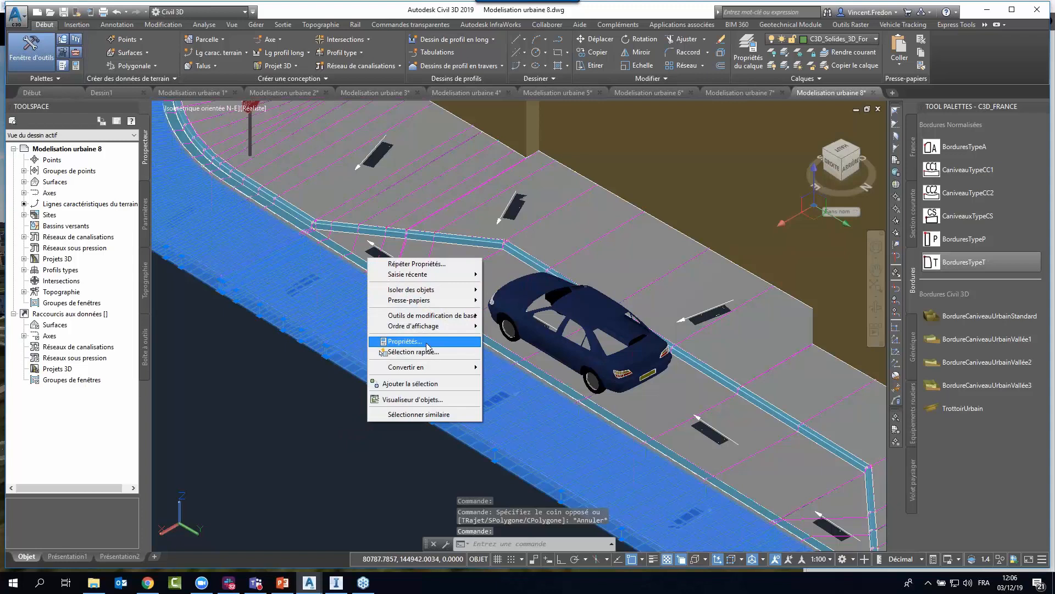
left_click(387, 406)
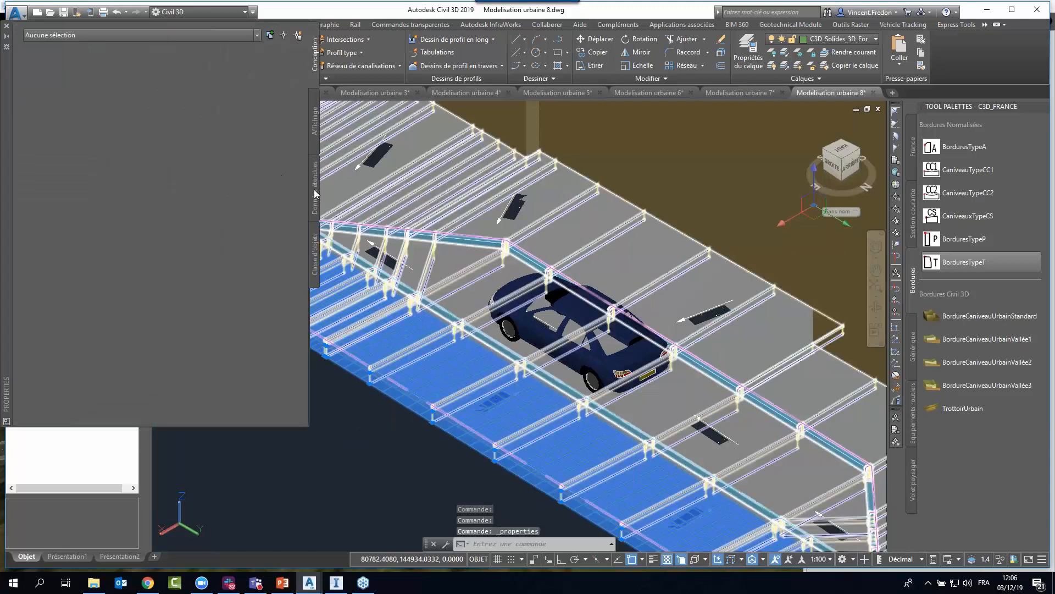
left_click(388, 395)
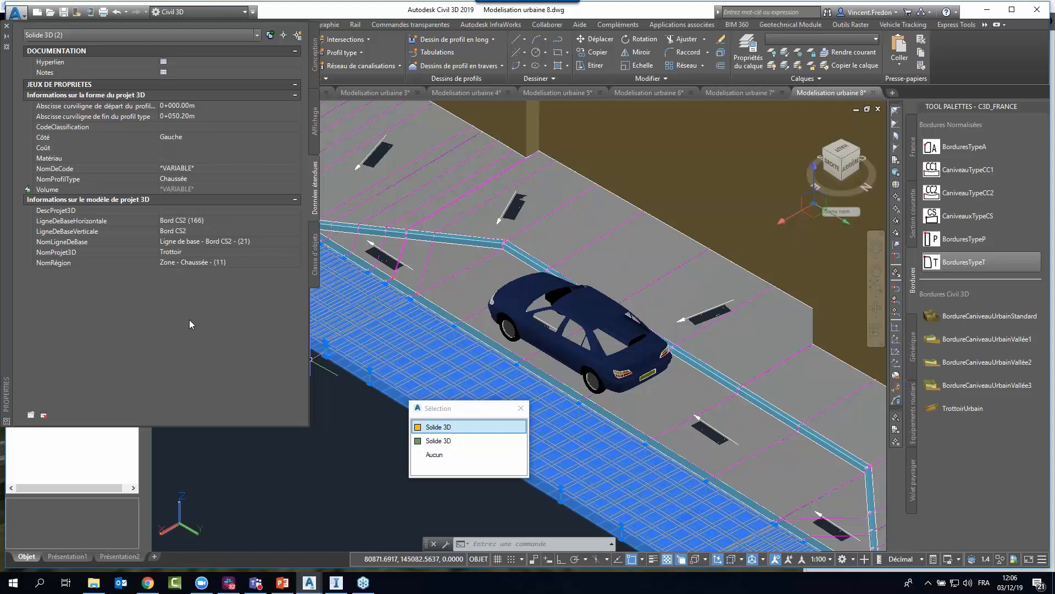
key("Escape")
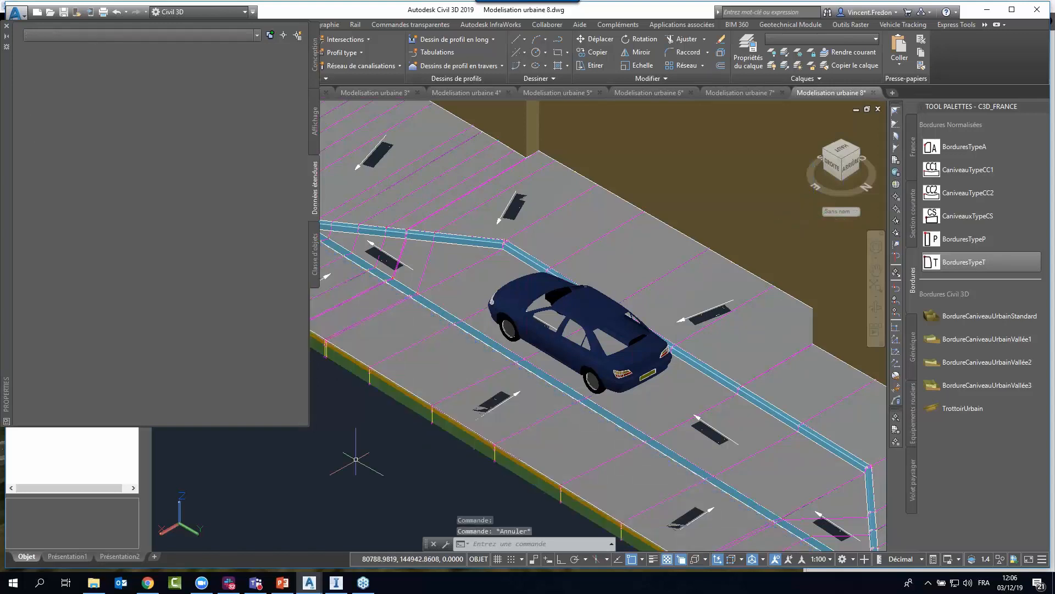
left_click(7, 26)
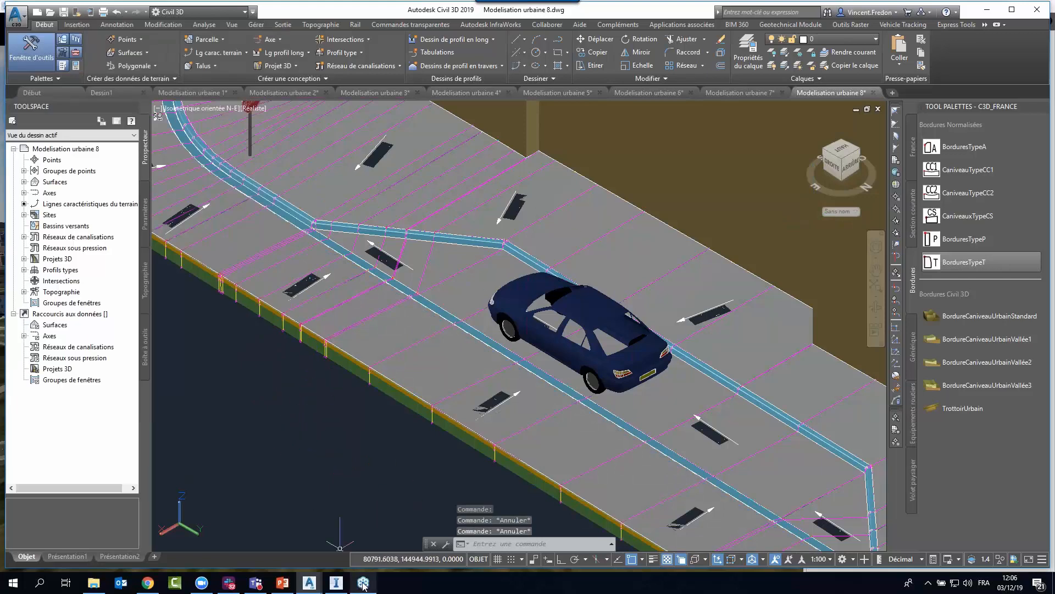
Switch to the BIM 360 web viewer showing Modelisation urbaine 8.1.dwg and inspect the 3D model from several sides.
left_click(148, 583)
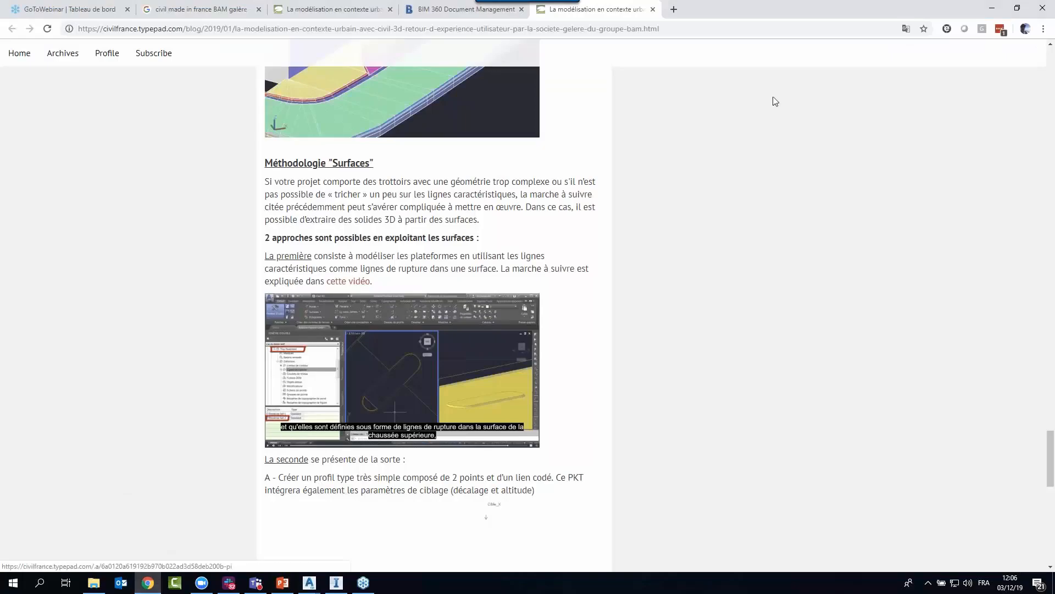
left_click(447, 12)
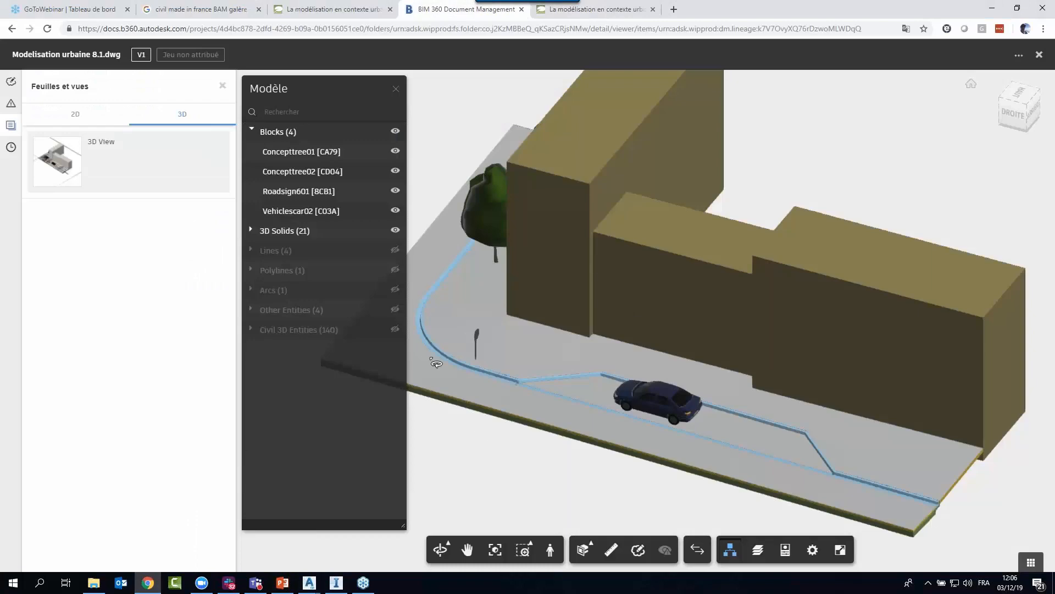
left_click_drag(609, 452, 550, 426)
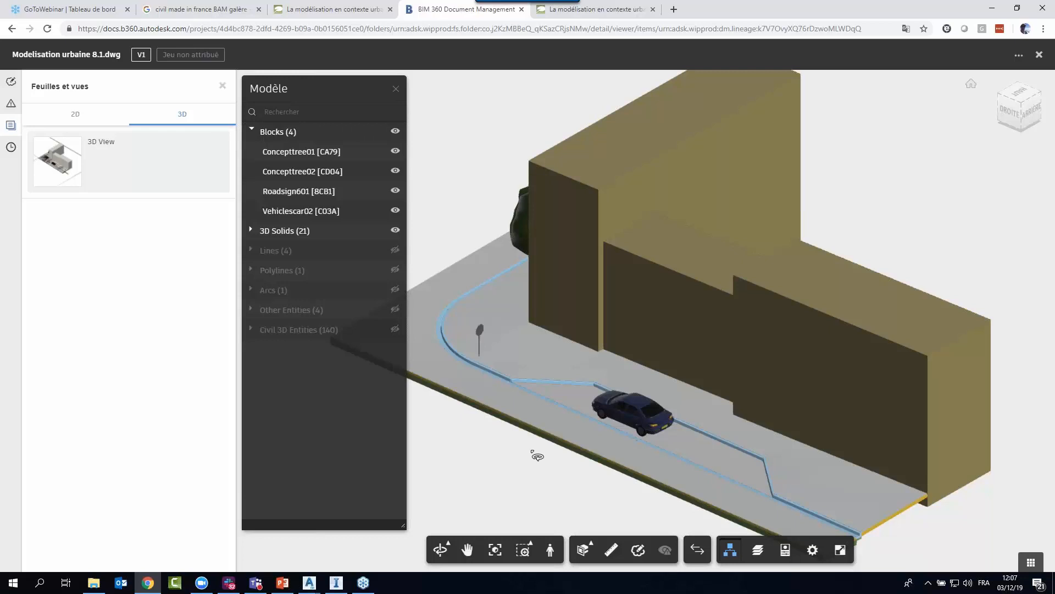
scroll(570, 439, "up", 5)
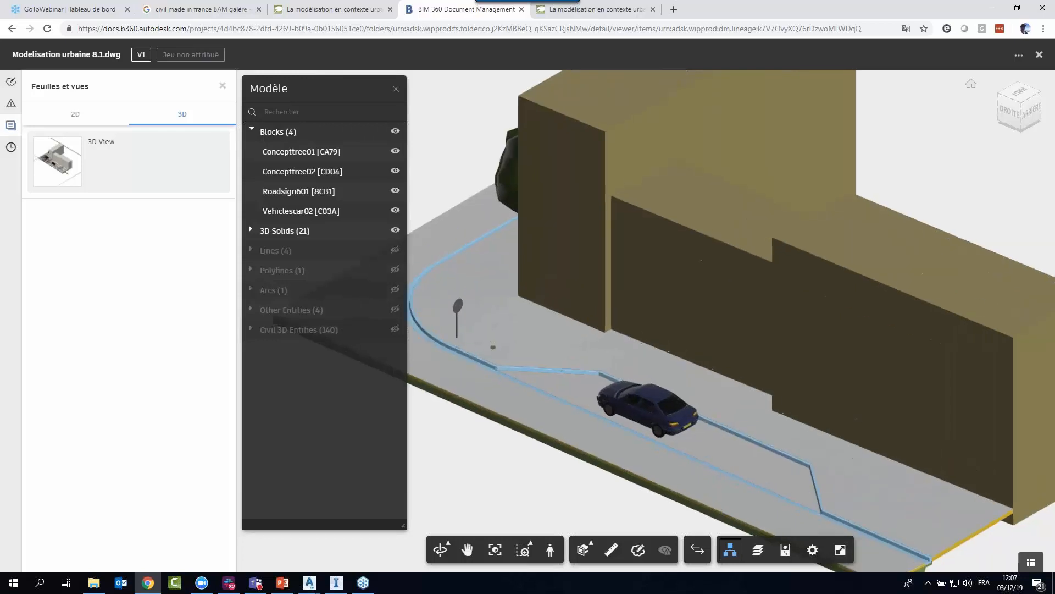
left_click_drag(570, 439, 796, 441)
scroll(796, 441, "down", 3)
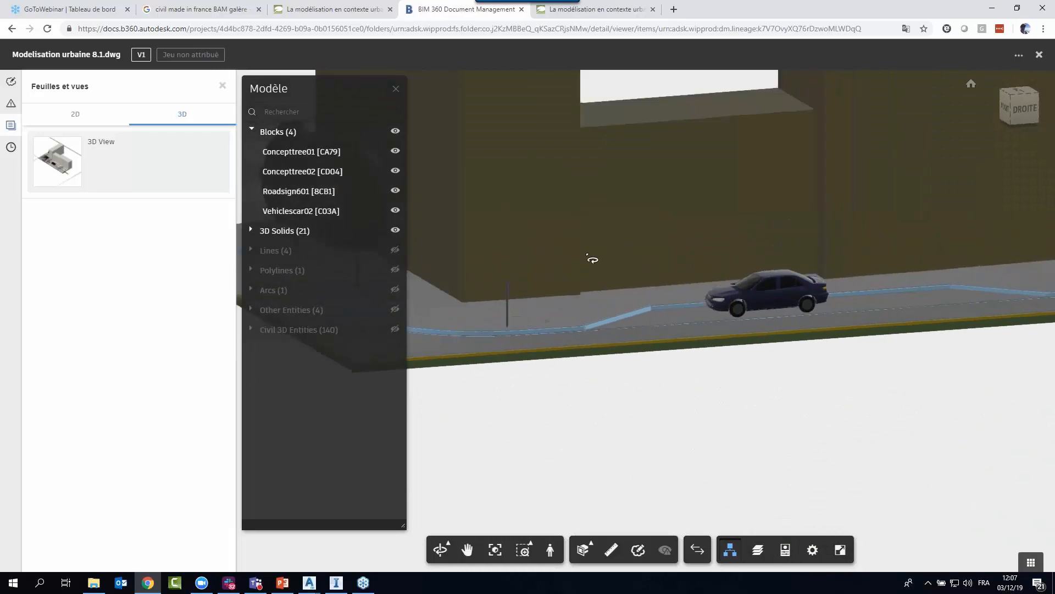
middle_click_drag(593, 257, 719, 287)
left_click_drag(719, 287, 830, 352)
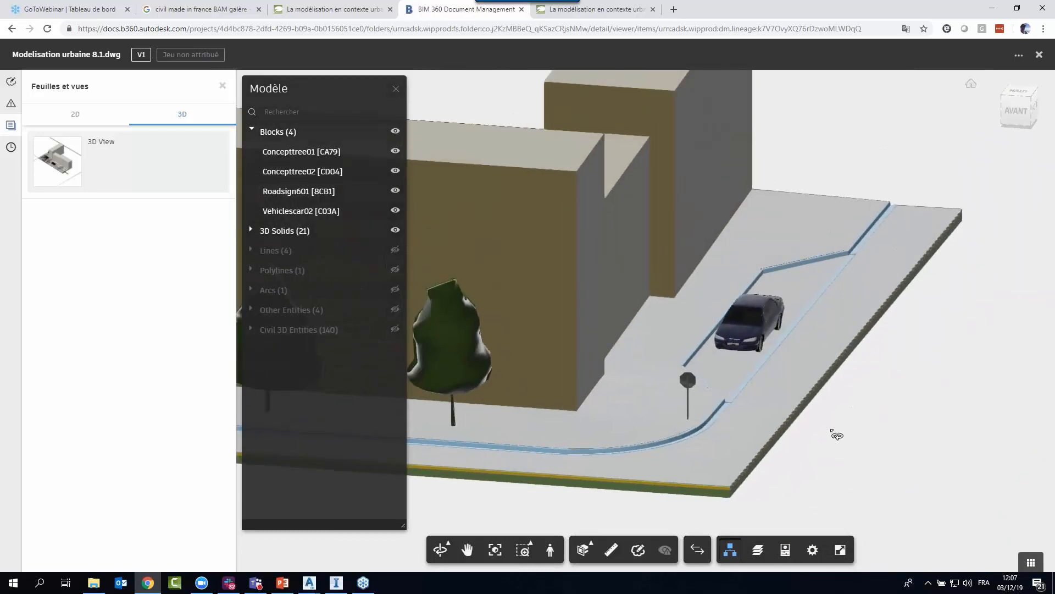
left_click_drag(812, 467, 707, 460)
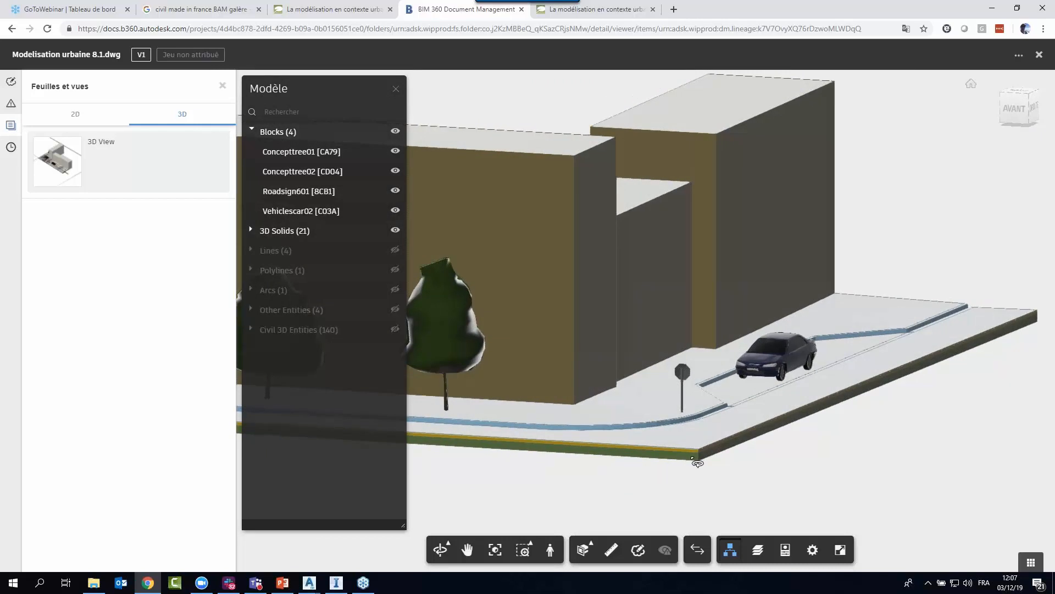
Select the carriageway's bottom layer solid, close the model browser and review the solid's property sets.
left_click(699, 456)
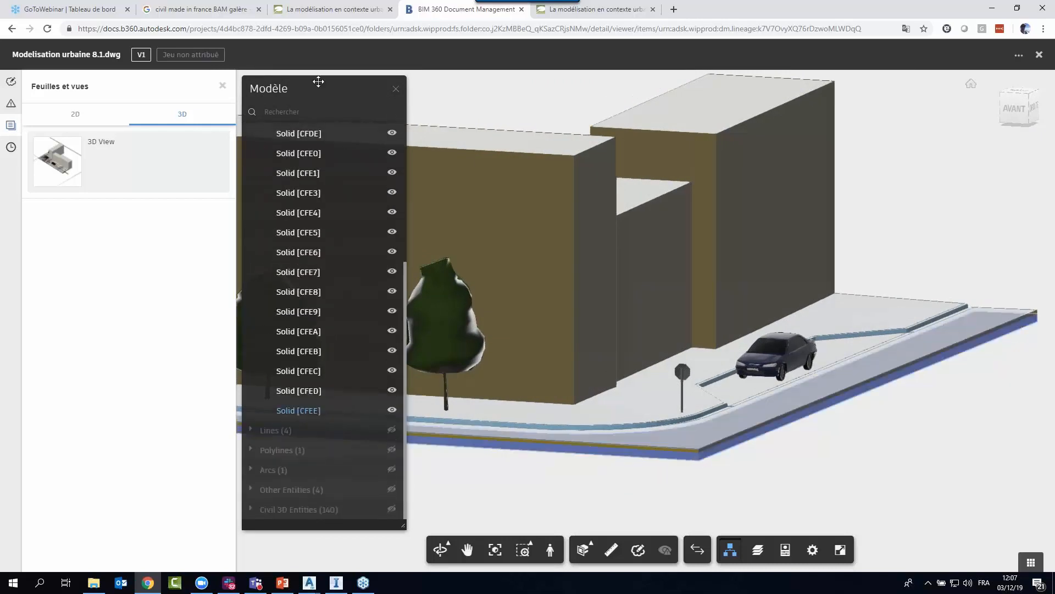
left_click(396, 89)
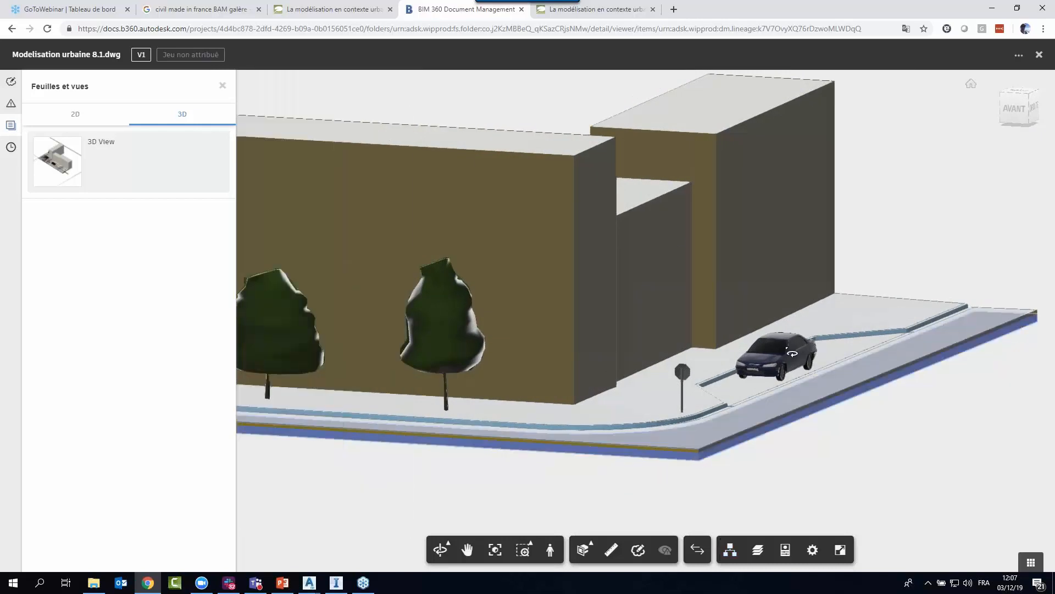
left_click(785, 550)
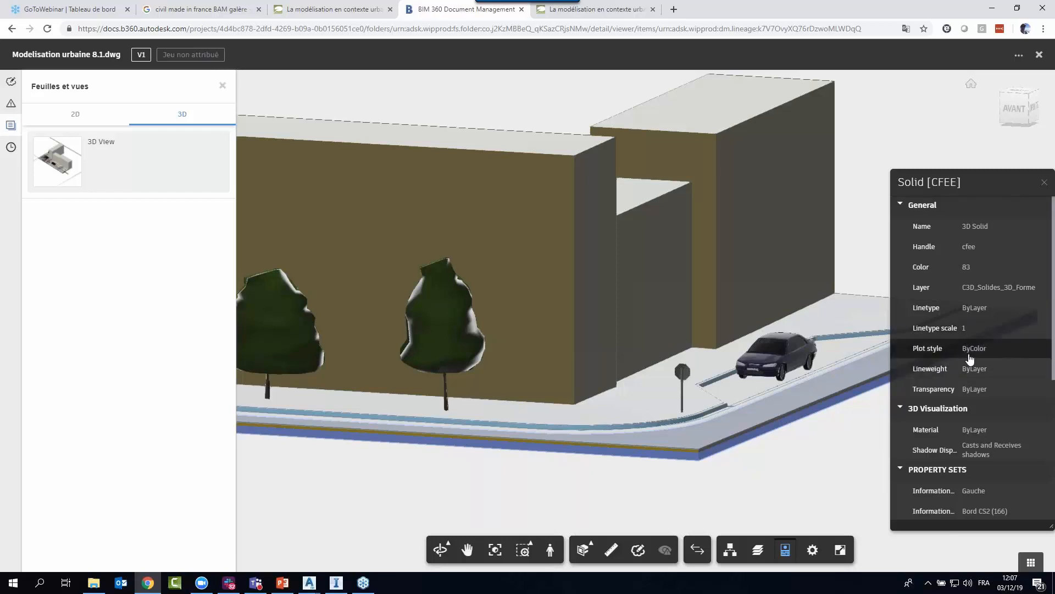
scroll(970, 358, "down", 3)
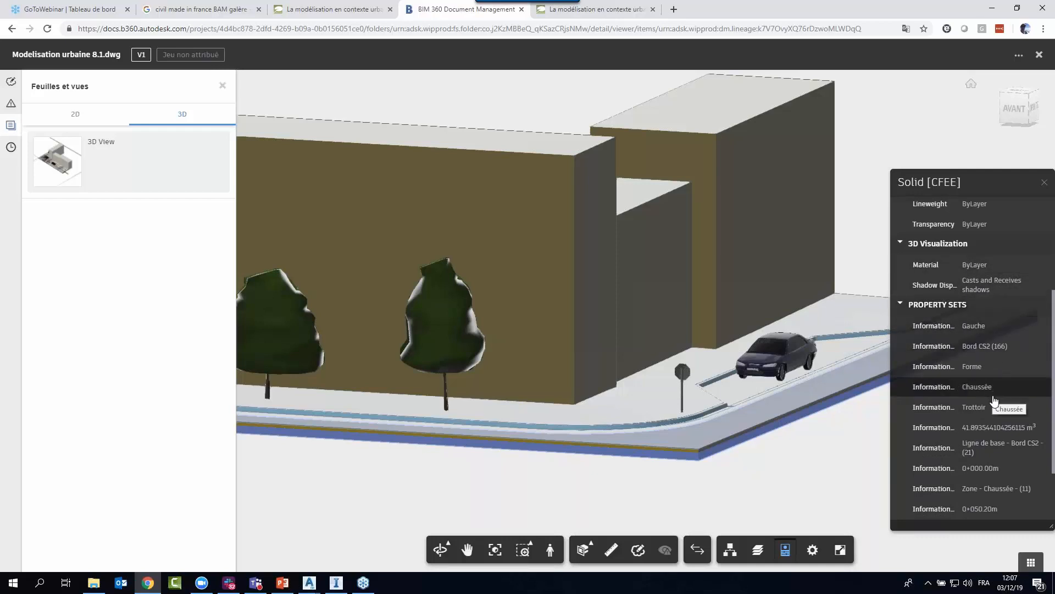
scroll(1012, 373, "down", 2)
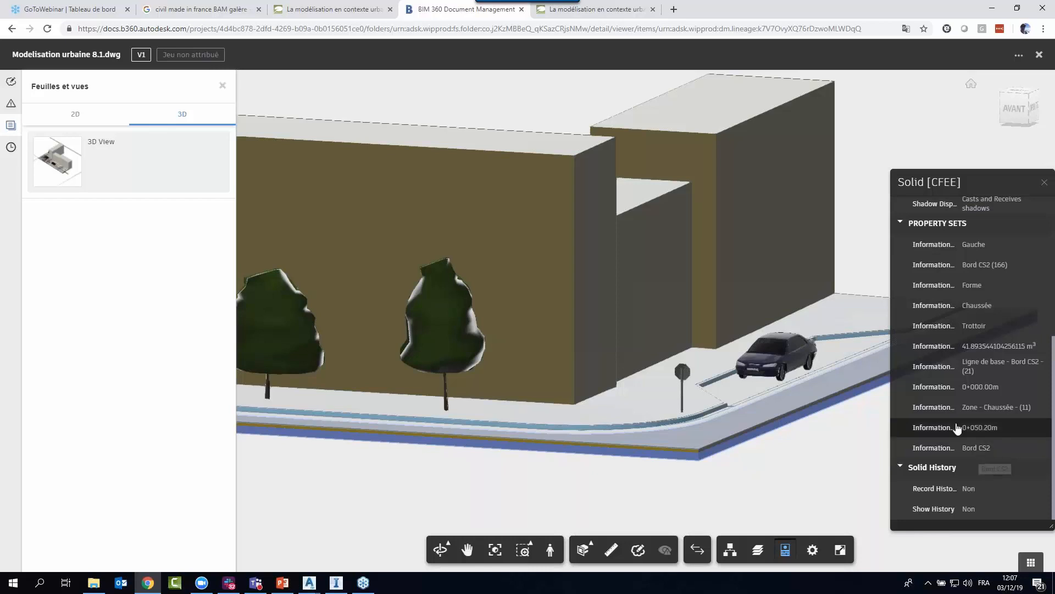
scroll(957, 428, "up", 3)
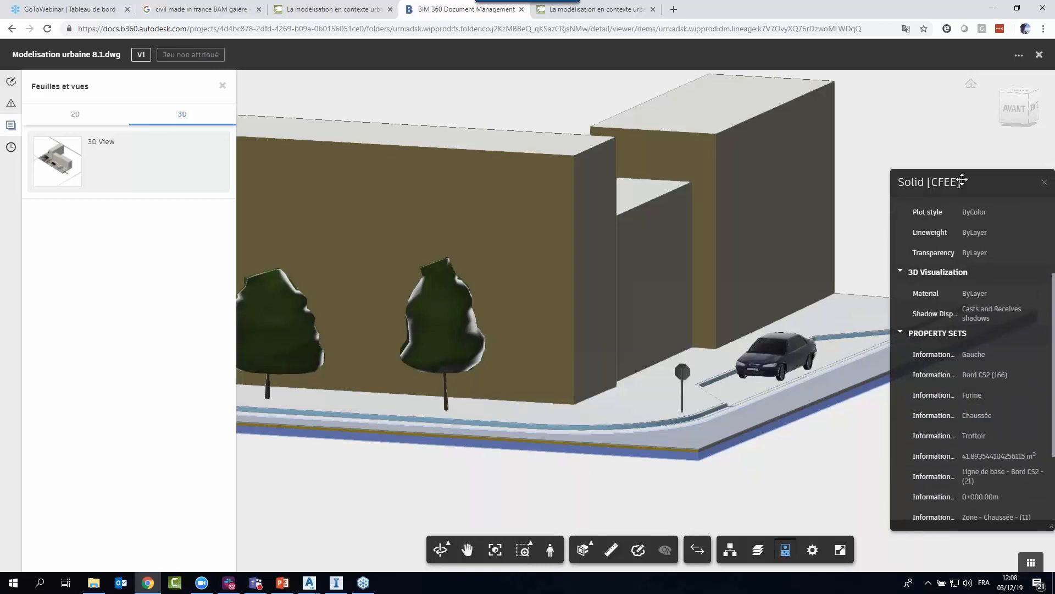
Enlarge the bottom layer solid's properties window until the property set names are readable, and review all its properties.
left_click_drag(962, 179, 543, 87)
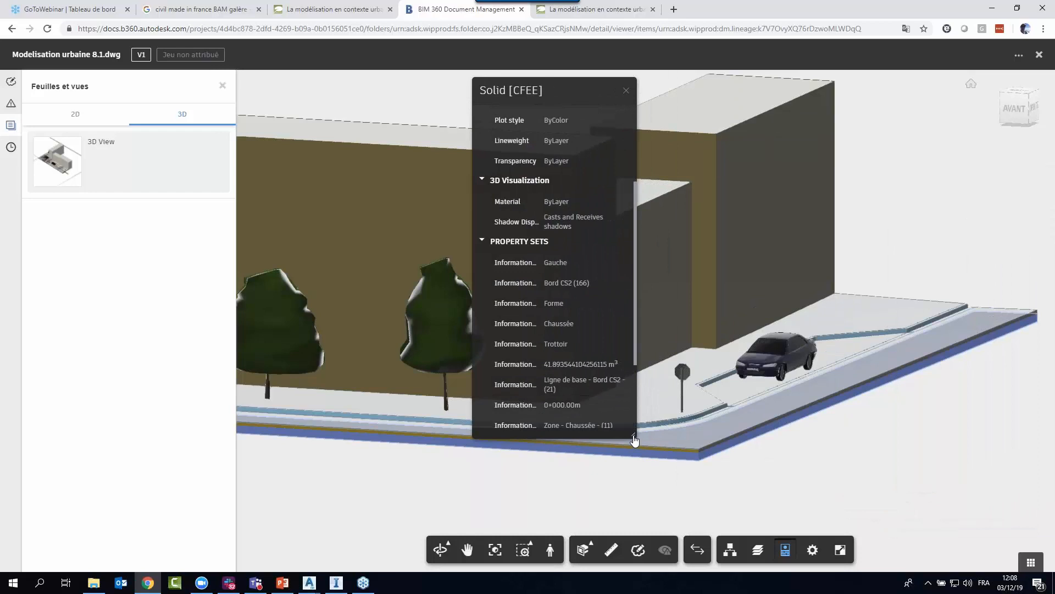
left_click_drag(634, 440, 1040, 497)
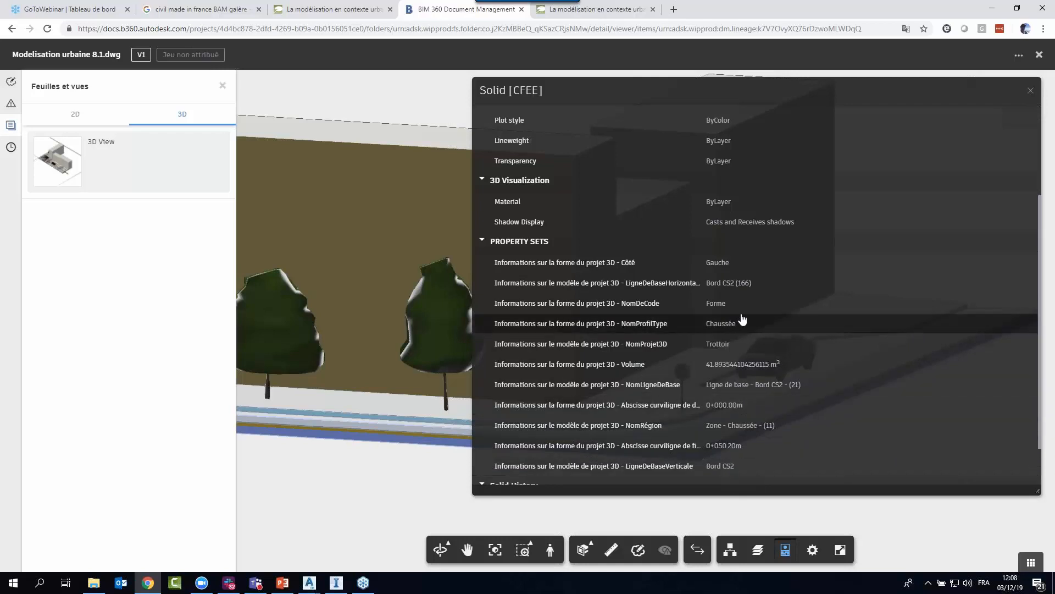
scroll(743, 319, "up", 5)
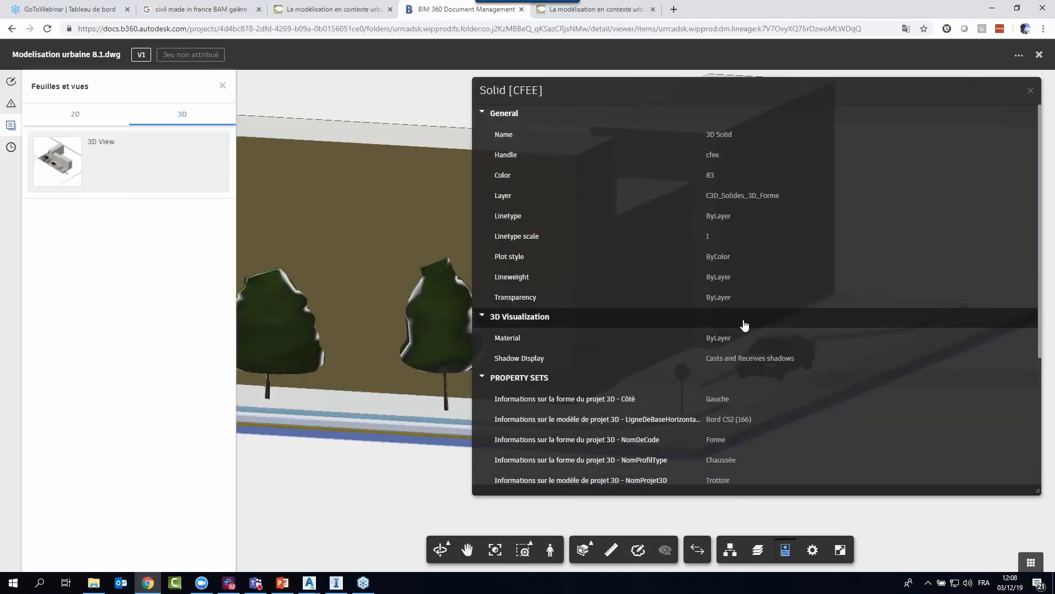
scroll(743, 351, "down", 4)
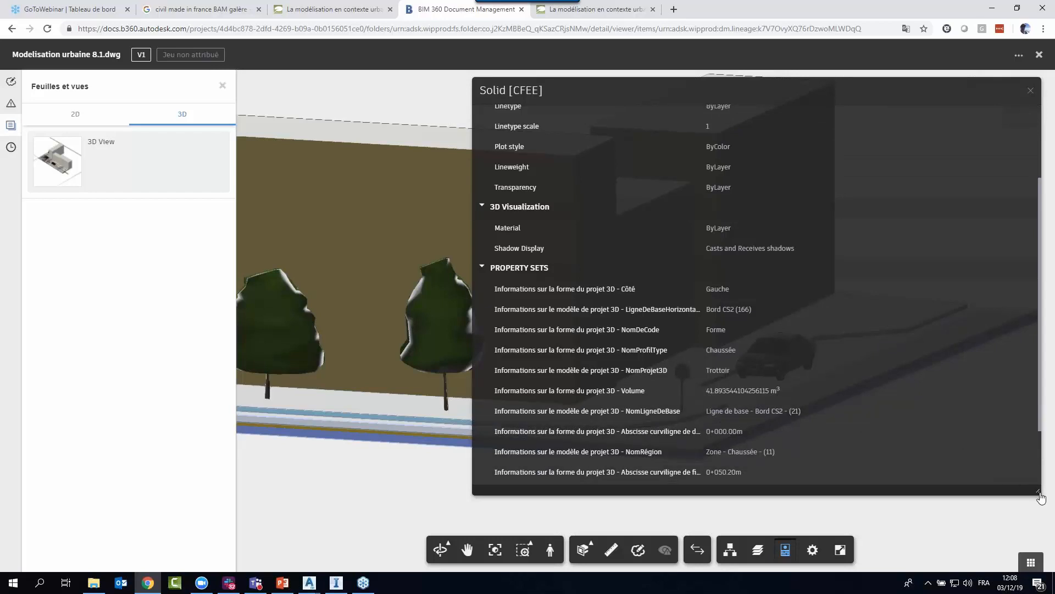
Shrink and move the properties window aside, review the property sets of the blue kerb solid along the sidewalk, then clear the selection.
left_click_drag(1037, 495, 768, 487)
left_click_drag(608, 90, 835, 100)
scroll(560, 479, "up", 3)
left_click(542, 483)
scroll(557, 417, "up", 3)
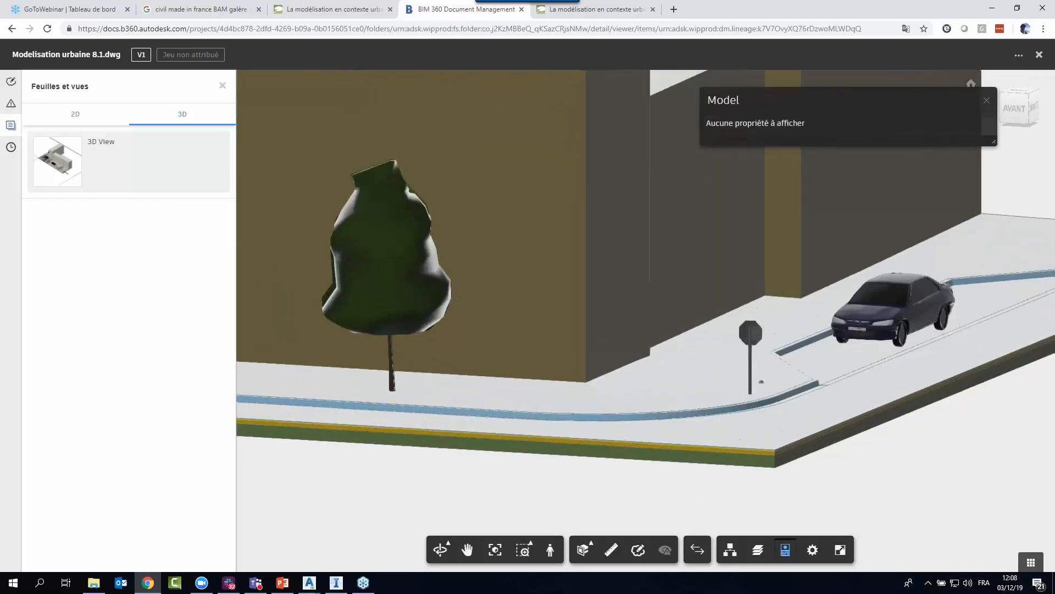
left_click(557, 417)
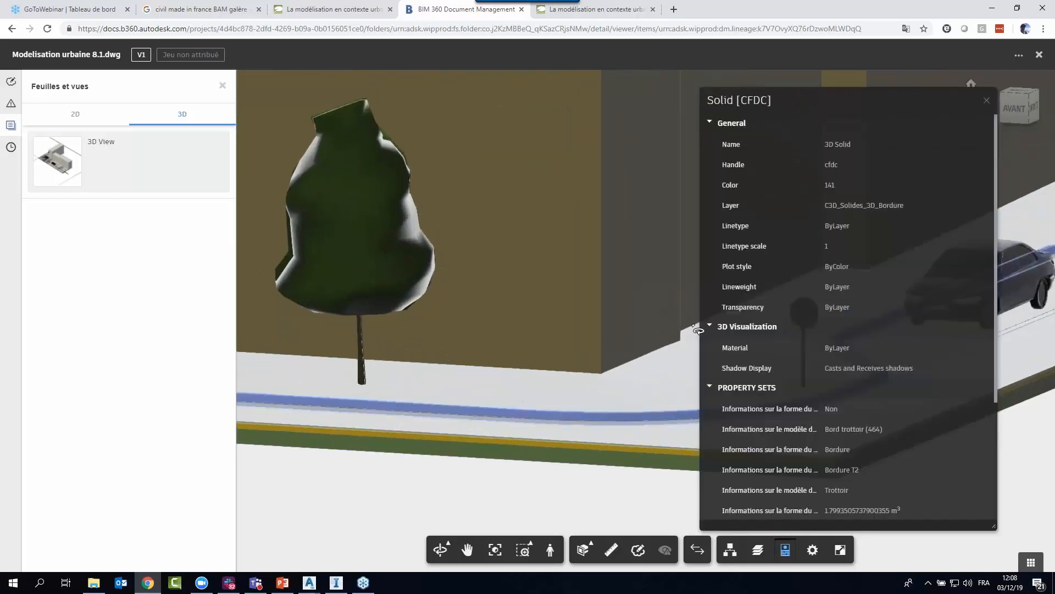
scroll(885, 371, "down", 2)
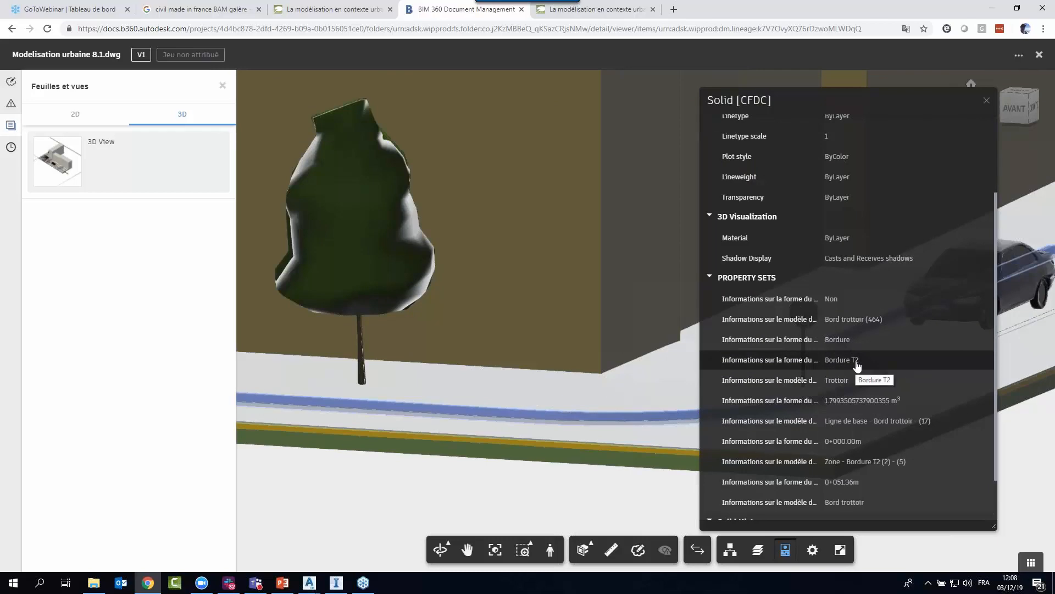
left_click_drag(566, 391, 520, 408)
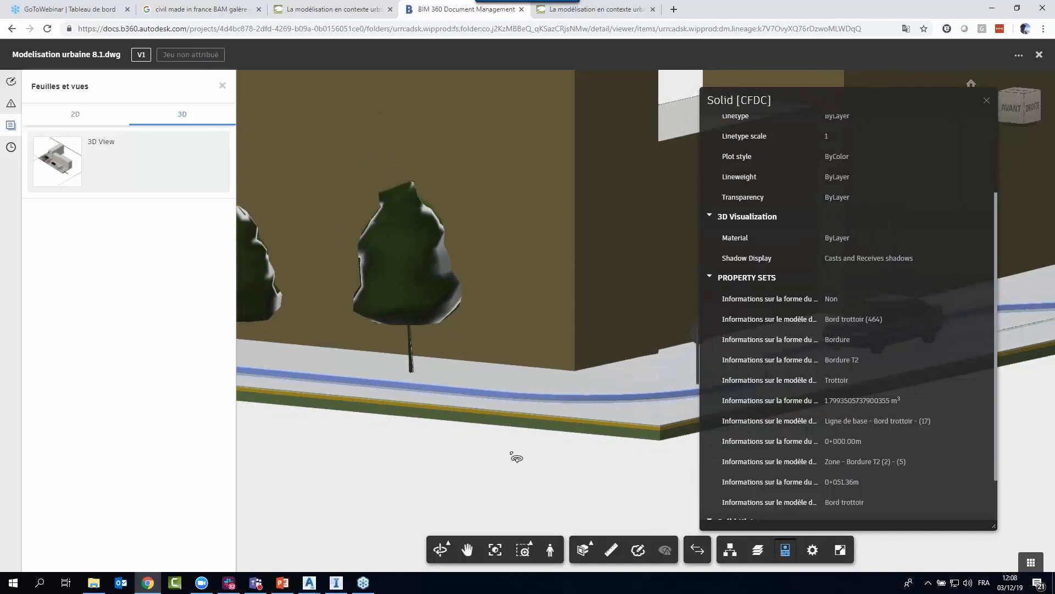
left_click(427, 448)
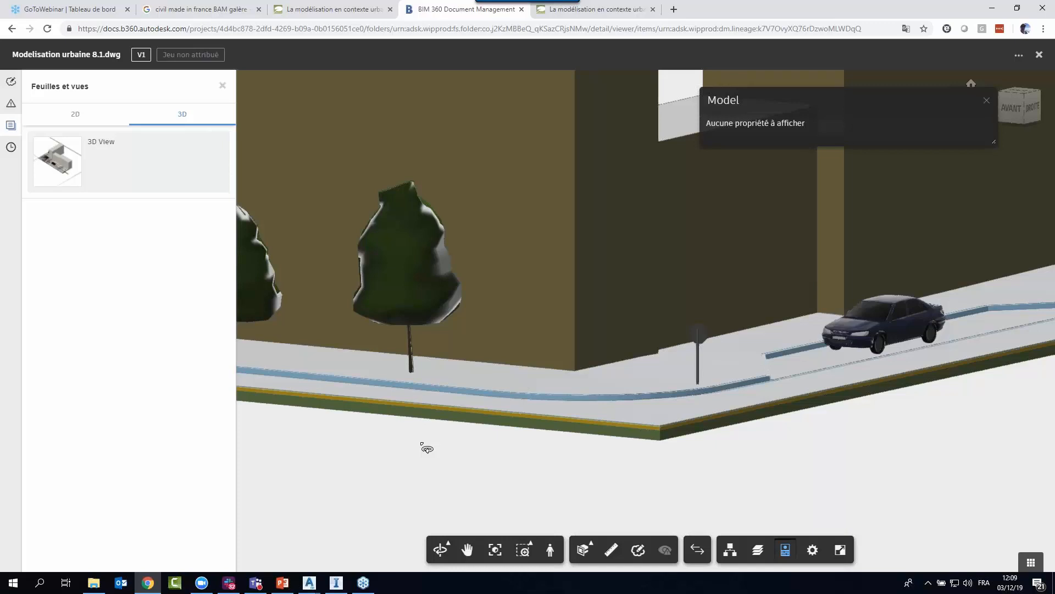
scroll(459, 454, "down", 5)
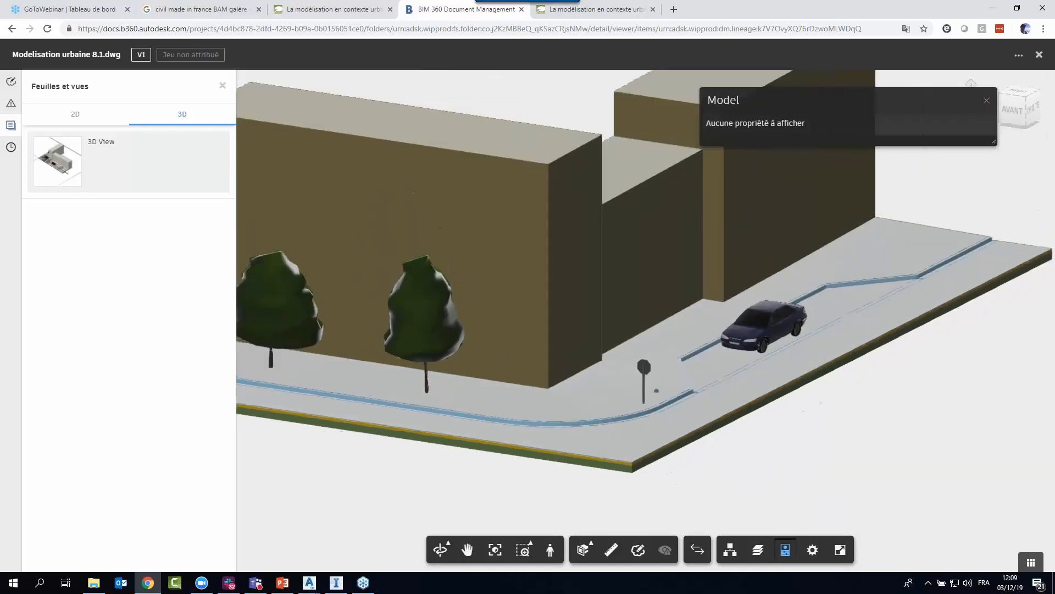
scroll(464, 454, "down", 3)
middle_click_drag(471, 452, 607, 450)
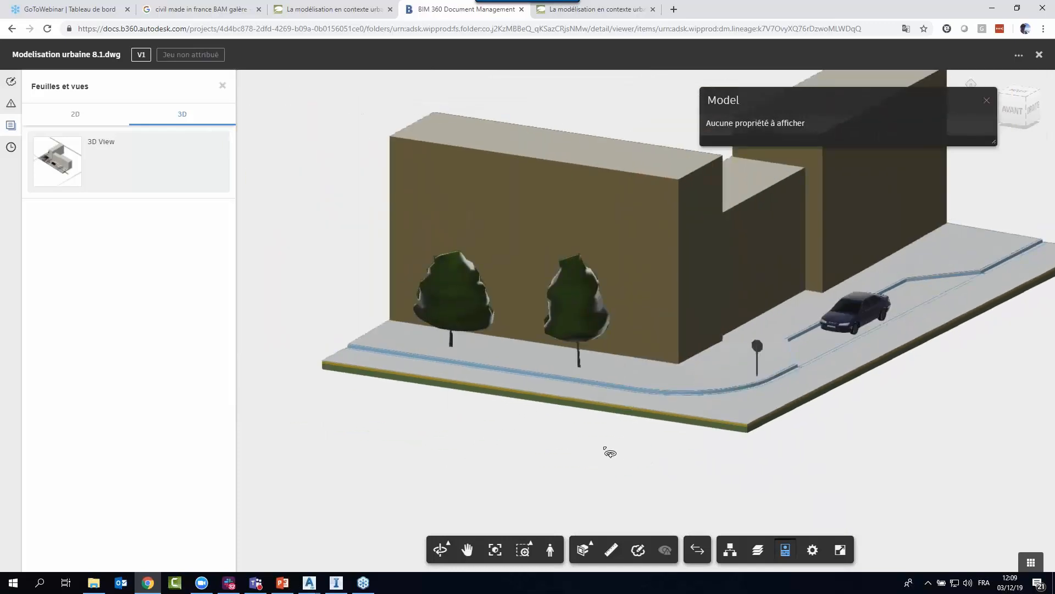
middle_click_drag(844, 405, 707, 443)
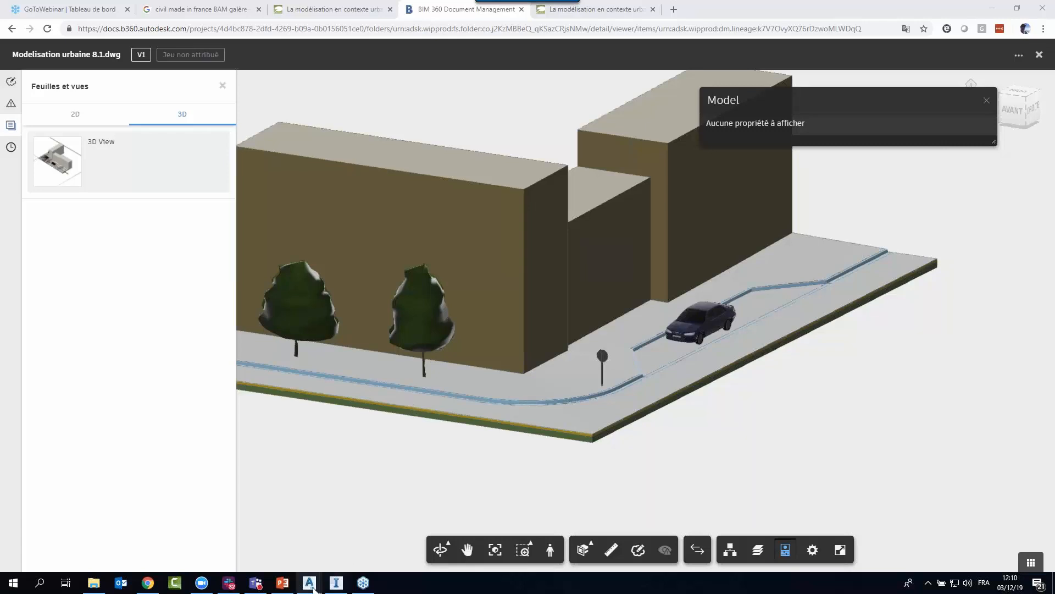
Switch to the Modelisation urbaine 4 drawing in Civil 3D and frame the kerb side of the sidewalk corridor.
mouse_move(311, 586)
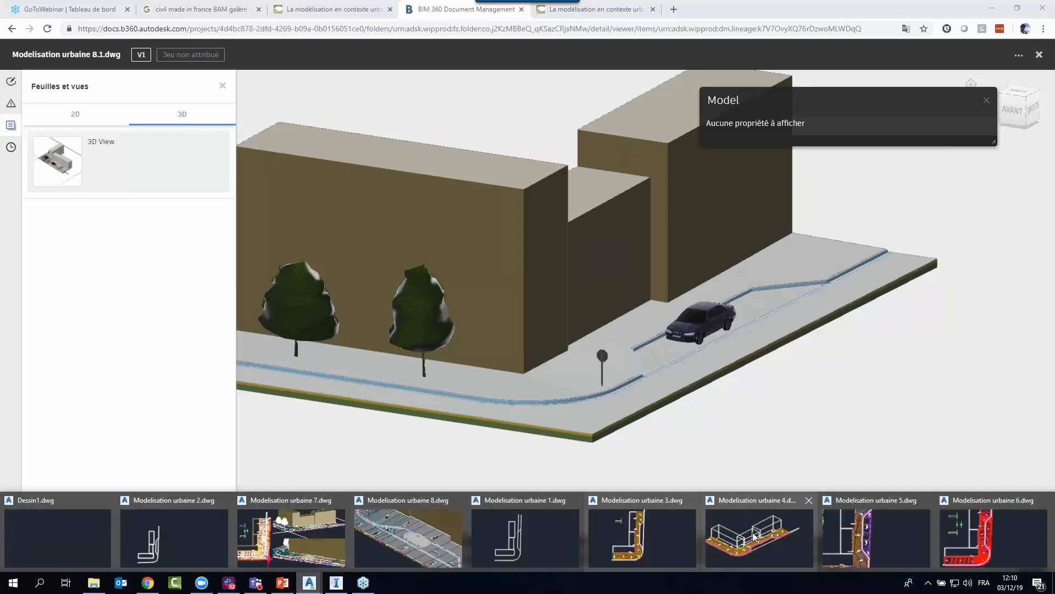
left_click(765, 552)
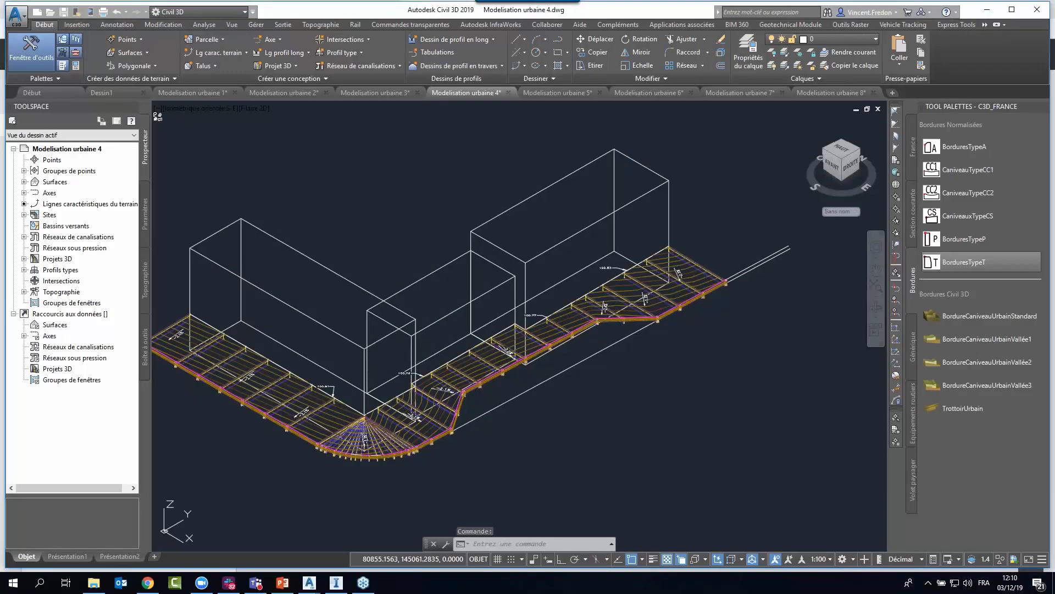
scroll(590, 313, "up", 8)
middle_click_drag(622, 309, 686, 444)
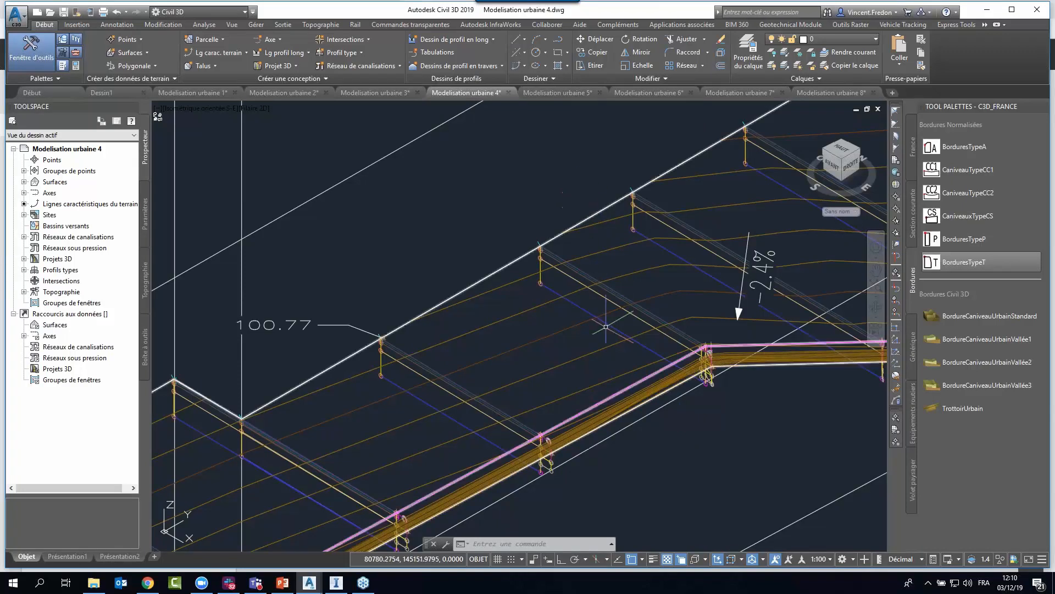
left_click(620, 394)
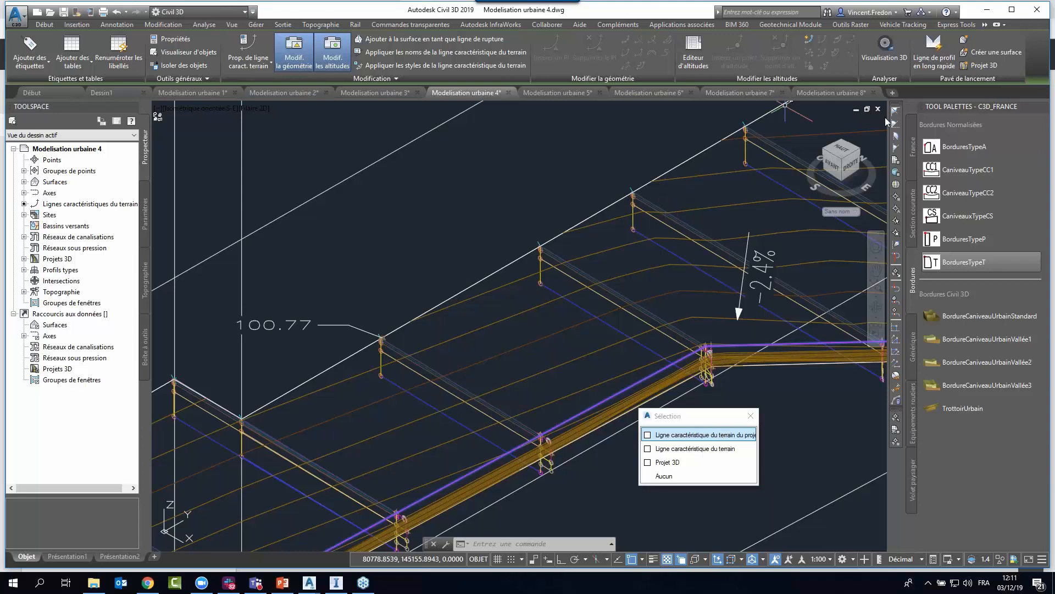
left_click(739, 391)
key("Escape")
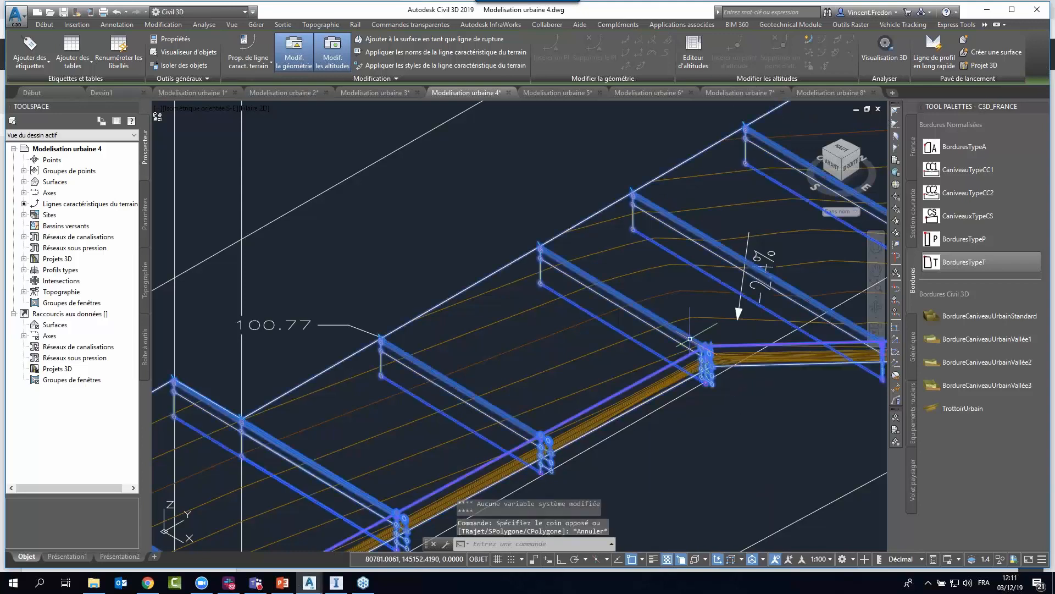
key("Escape")
key("Escape")
key("Escape")
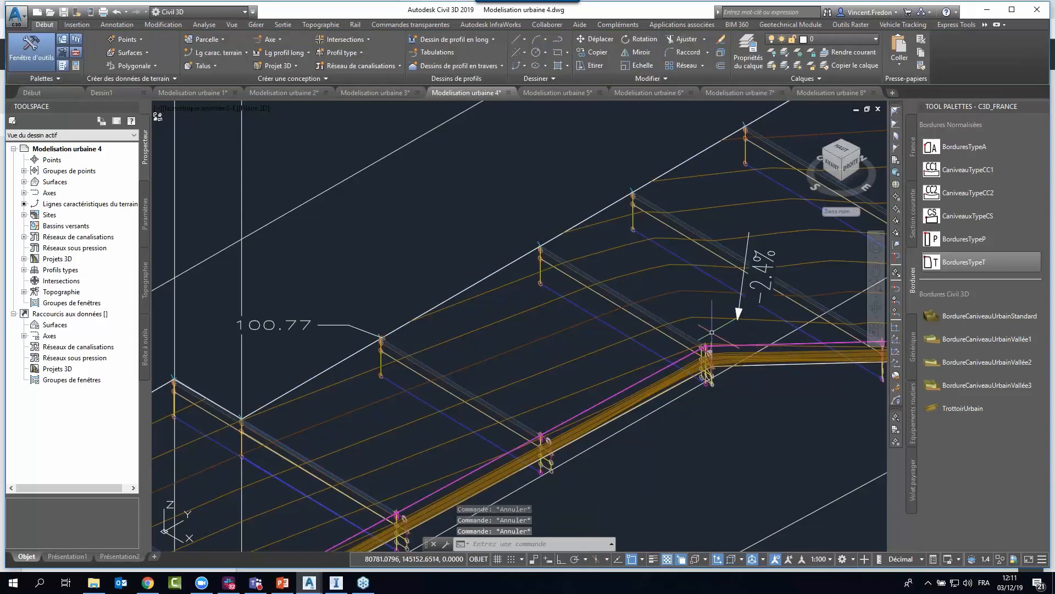
Start extracting solids from all regions of the Trottoir corridor and review the property data and output options.
left_click(699, 358)
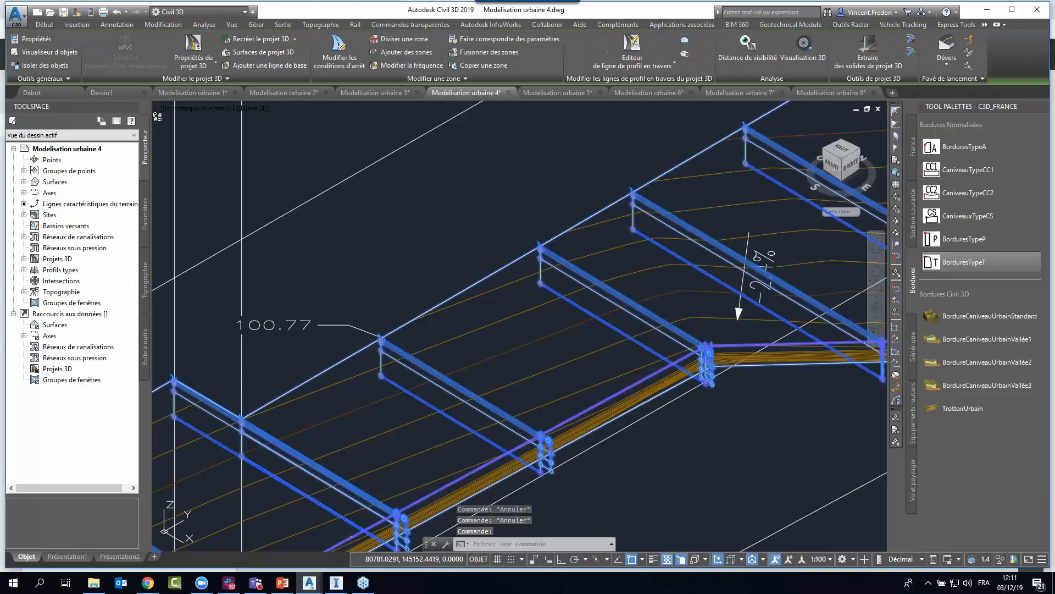
left_click(869, 52)
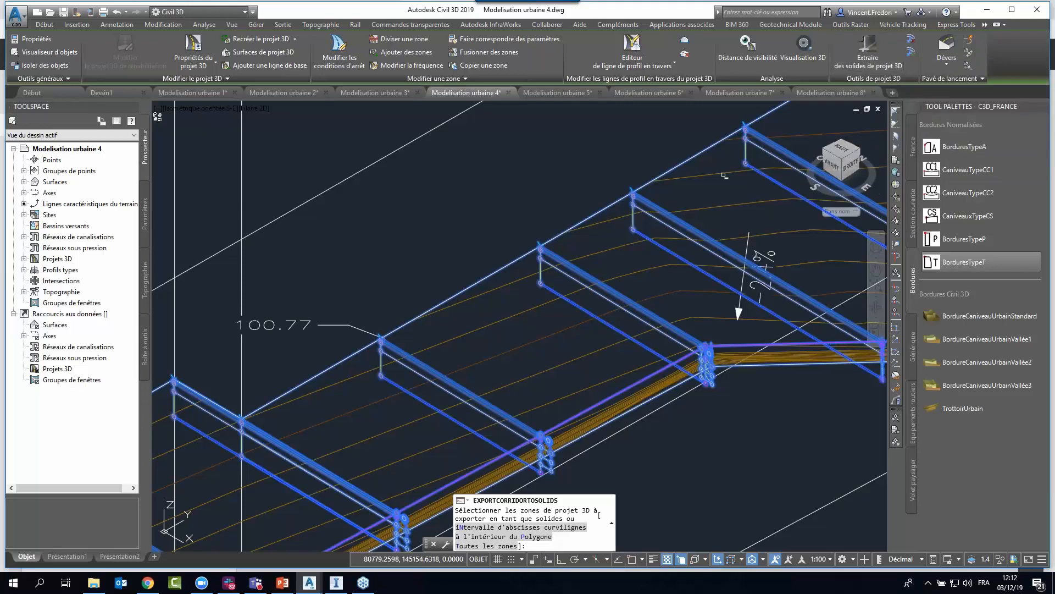
type("t")
key("Return")
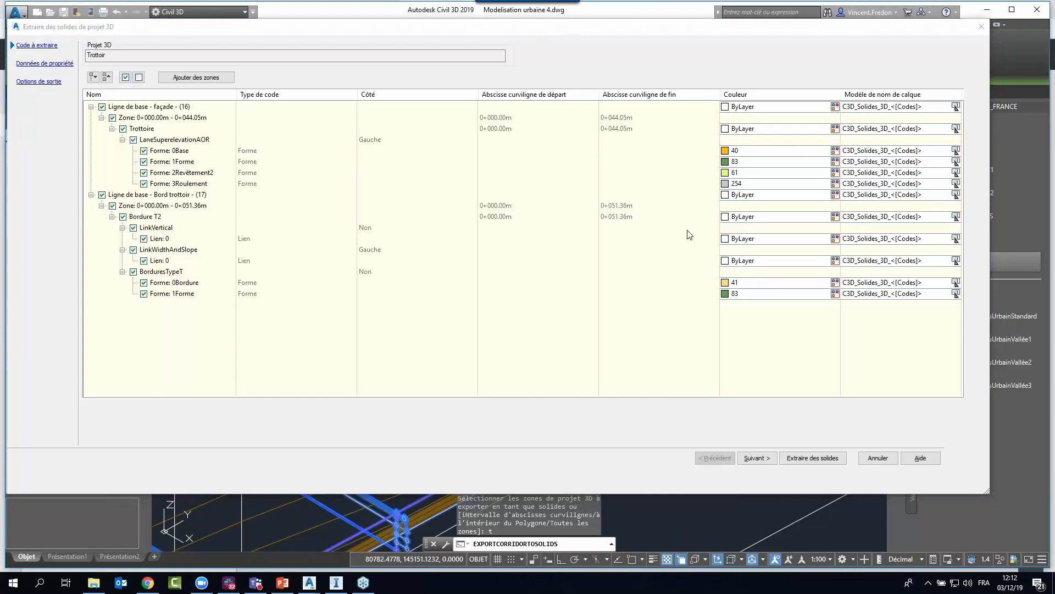
left_click(45, 64)
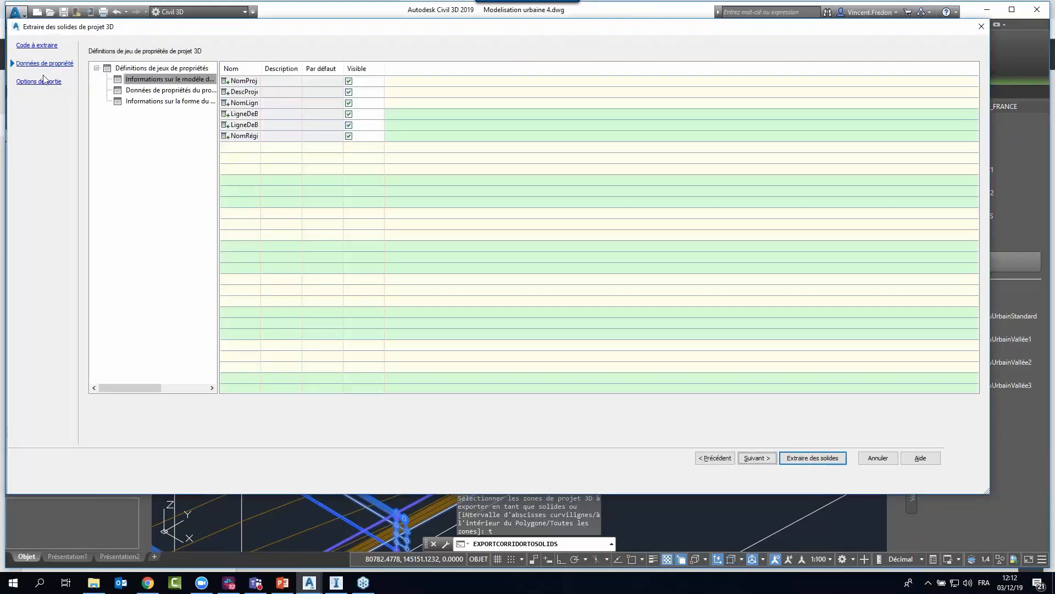
left_click(38, 81)
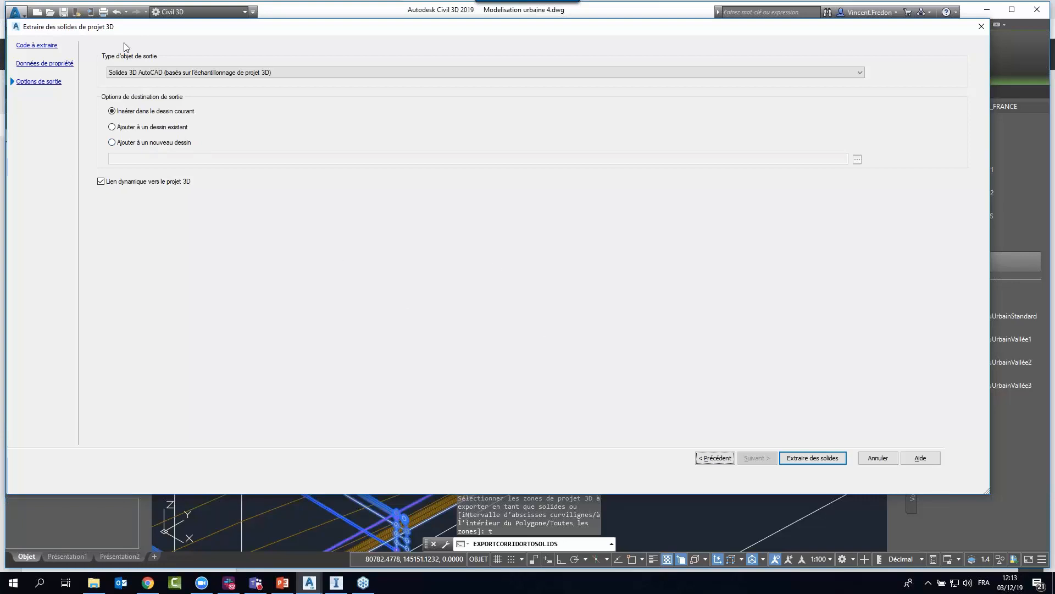
Review the codes to extract, the Informations sur la forme du projet 3D properties and output options, then cancel the extraction and deselect the corridor.
left_click(55, 46)
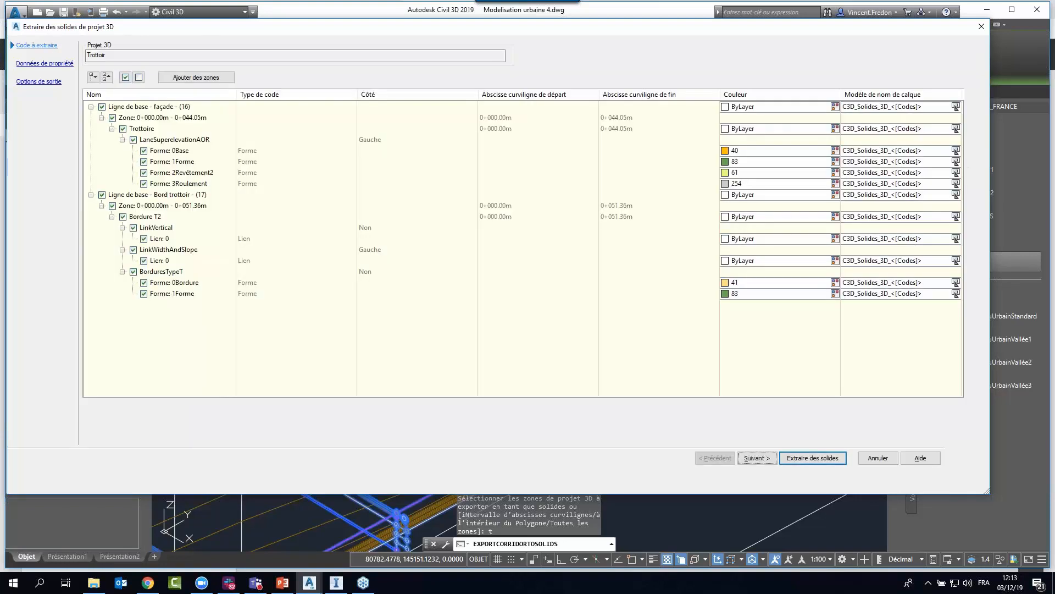
left_click(39, 65)
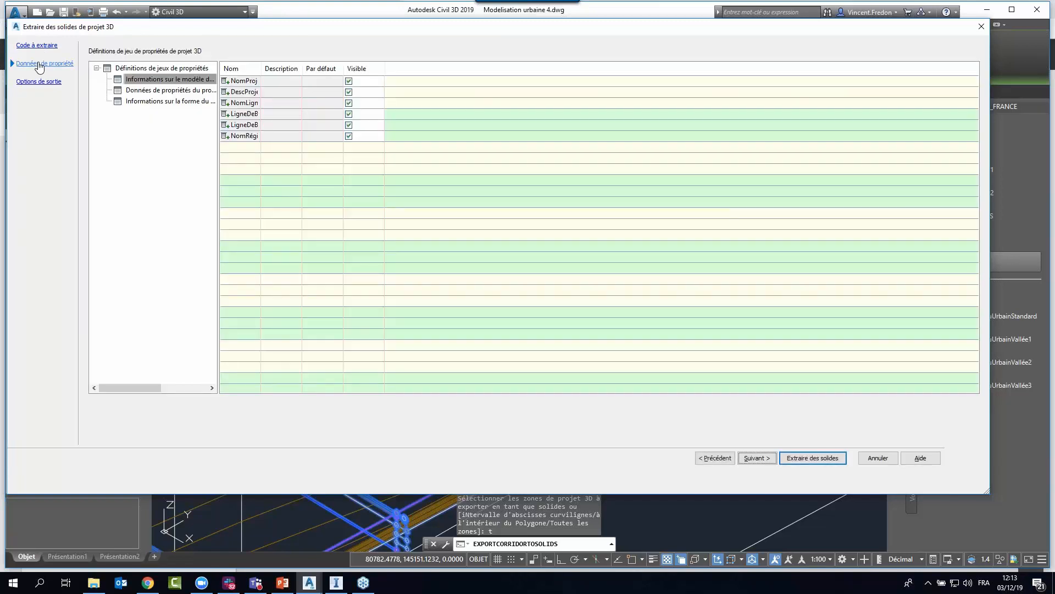
left_click(36, 46)
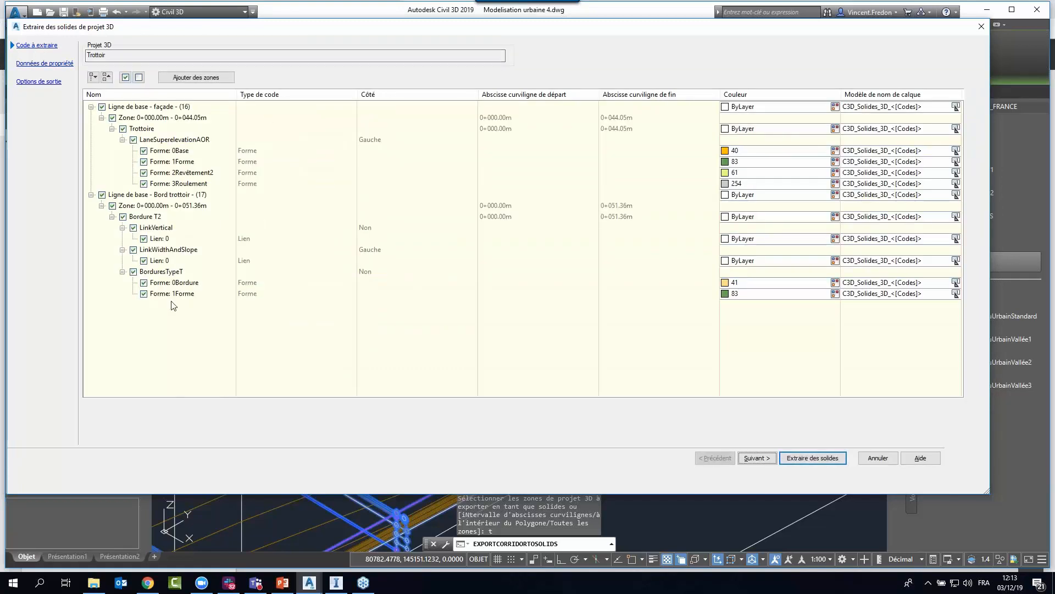
left_click(55, 64)
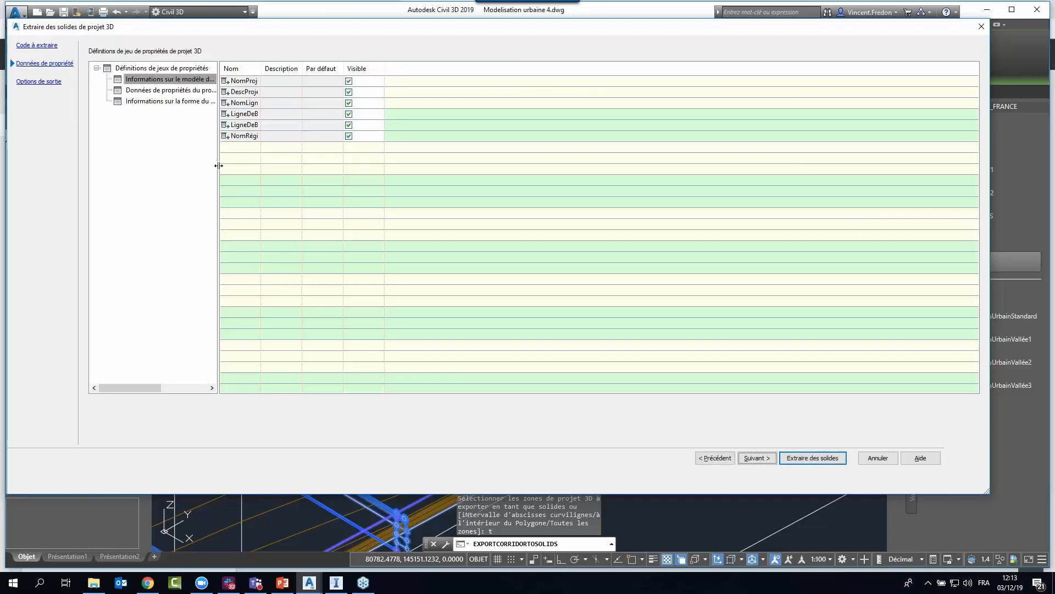
left_click_drag(219, 165, 341, 160)
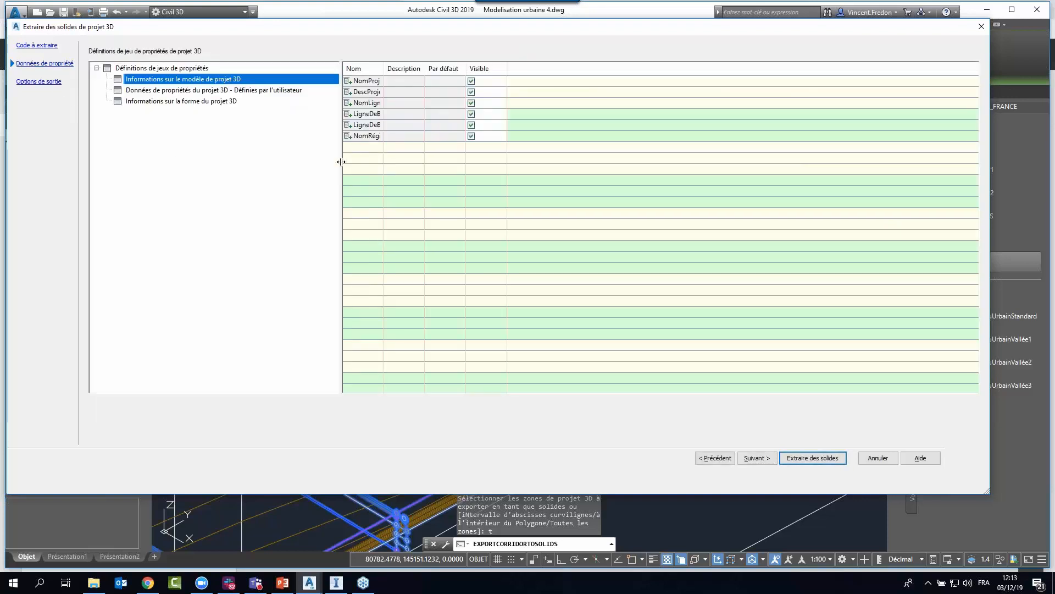
left_click(207, 102)
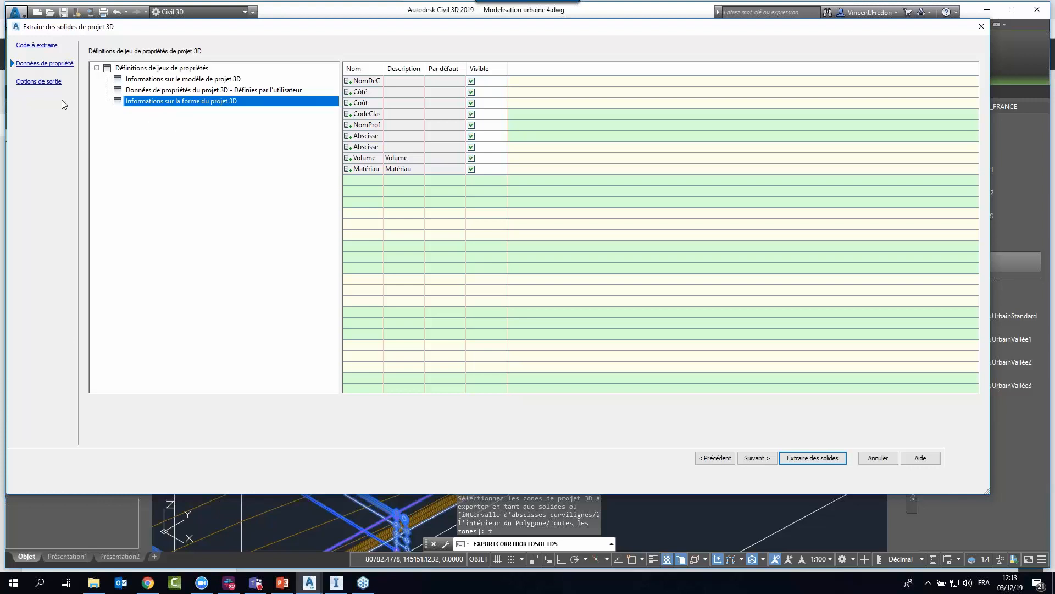
left_click(44, 82)
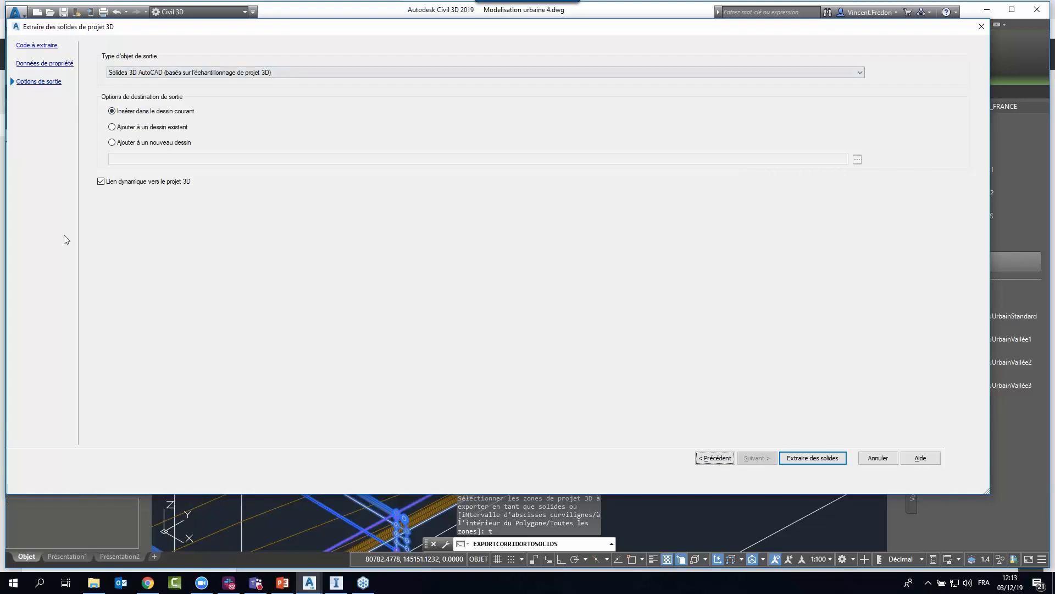
left_click(980, 28)
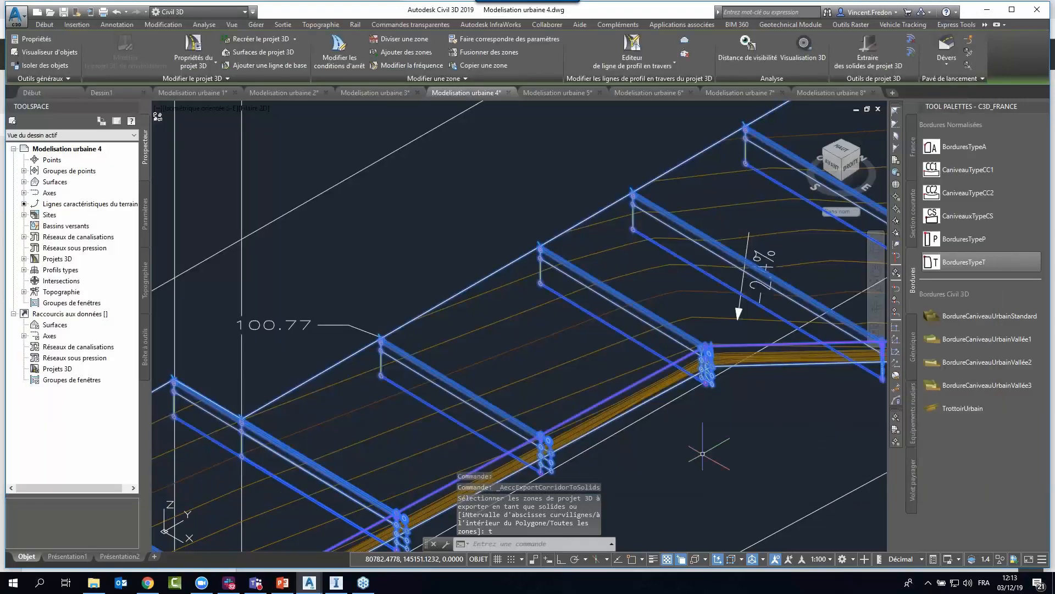
key("Escape")
key("Escape")
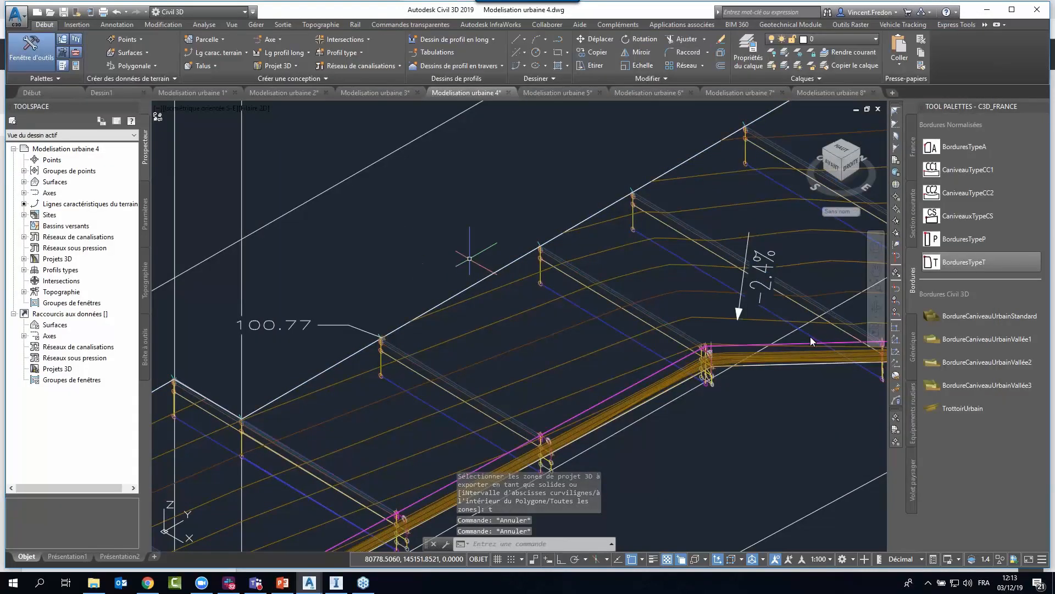